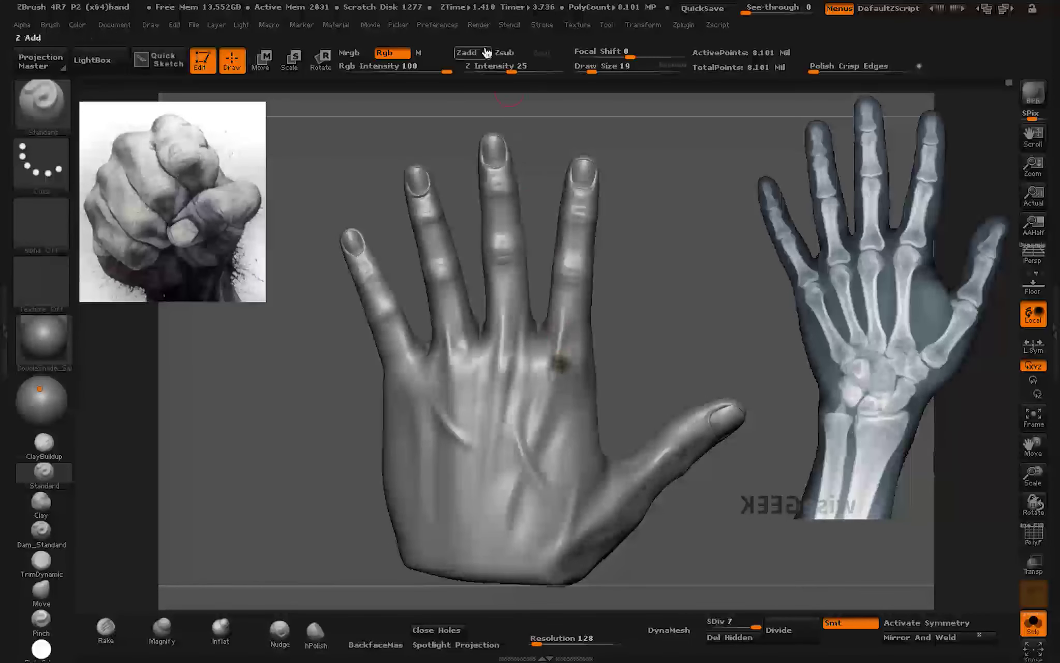
Step: Set the brush to colour-only painting with a hard edge at Draw Size 15
left_click(542, 25)
left_click(583, 257)
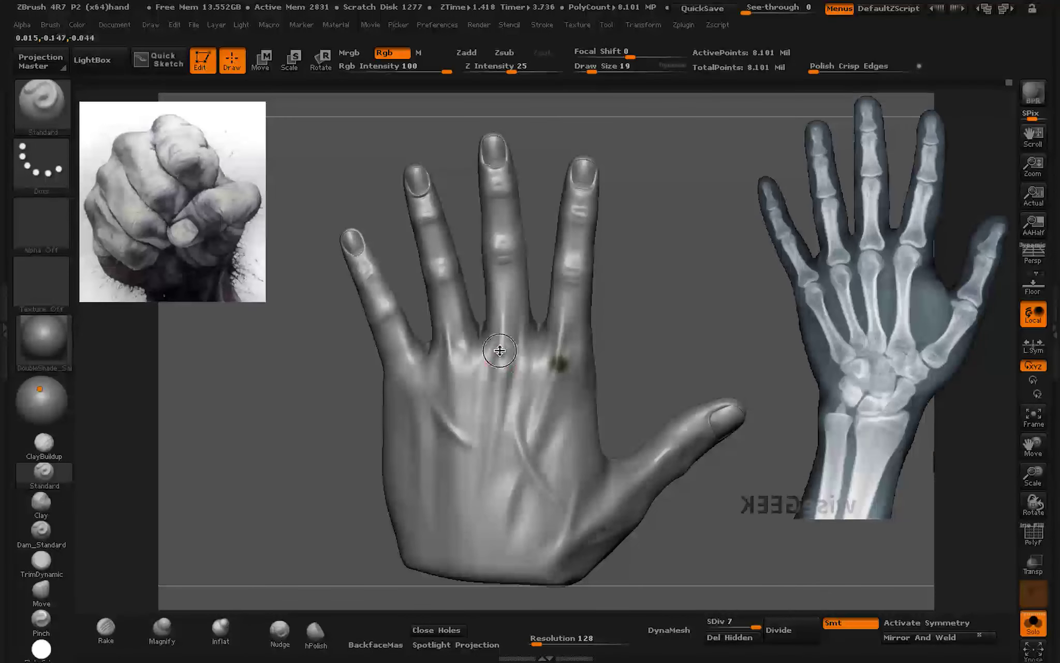
mouse_move(629, 57)
left_mouse_down()
mouse_move(574, 57)
mouse_move(588, 72)
left_mouse_up()
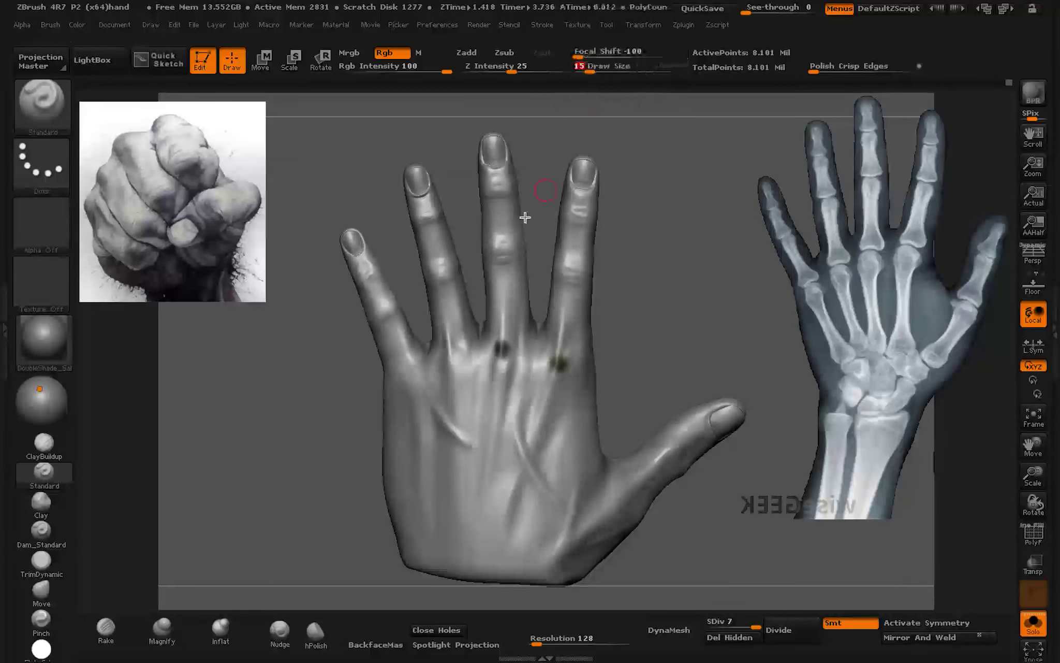
Step: Paint dark bone lines for the four metacarpals and dark dots at the knuckles
left_click(452, 355)
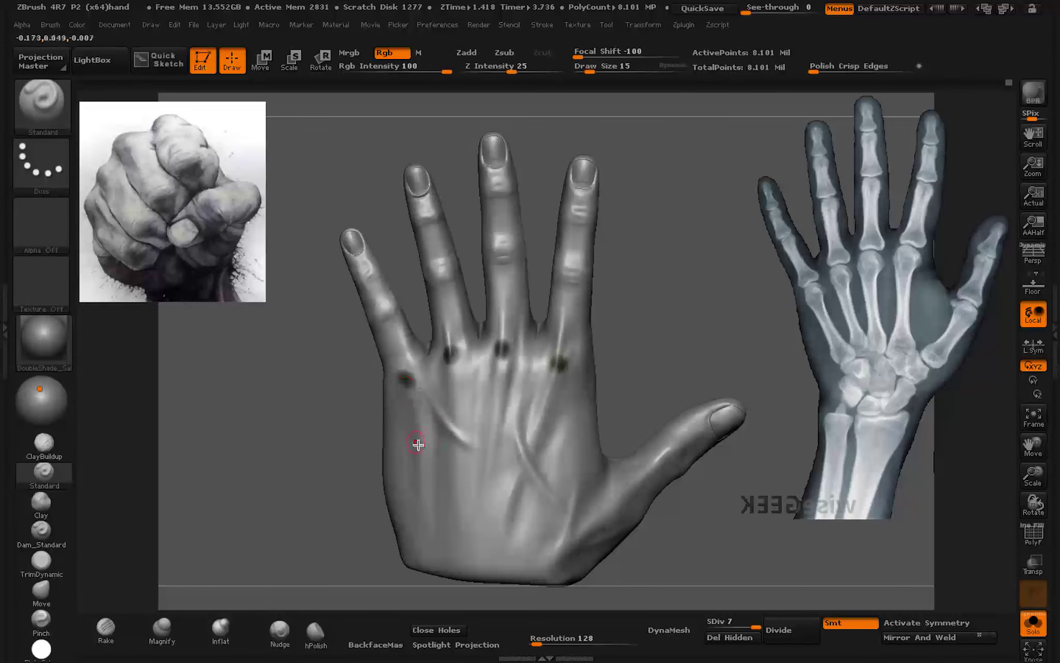
left_click_drag(404, 380, 439, 484)
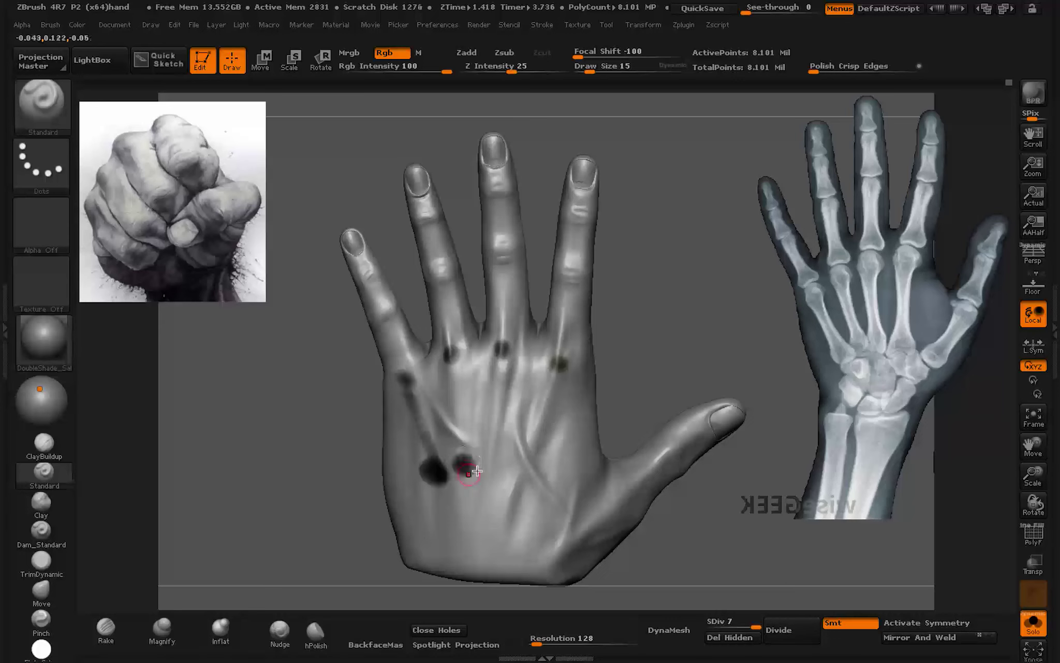
left_click_drag(547, 404, 558, 361)
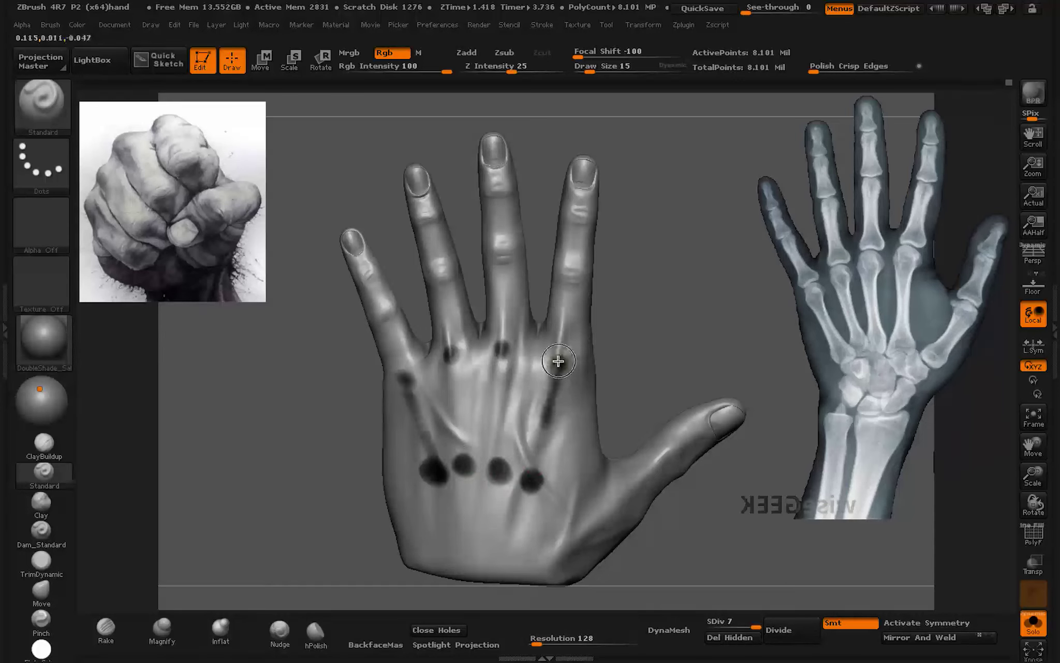
left_click_drag(550, 403, 533, 476)
mouse_move(501, 392)
left_mouse_down()
mouse_move(497, 442)
mouse_move(499, 385)
left_mouse_up()
left_click_drag(450, 357, 464, 455)
mouse_move(405, 377)
left_mouse_down()
mouse_move(434, 470)
mouse_move(406, 383)
left_mouse_up()
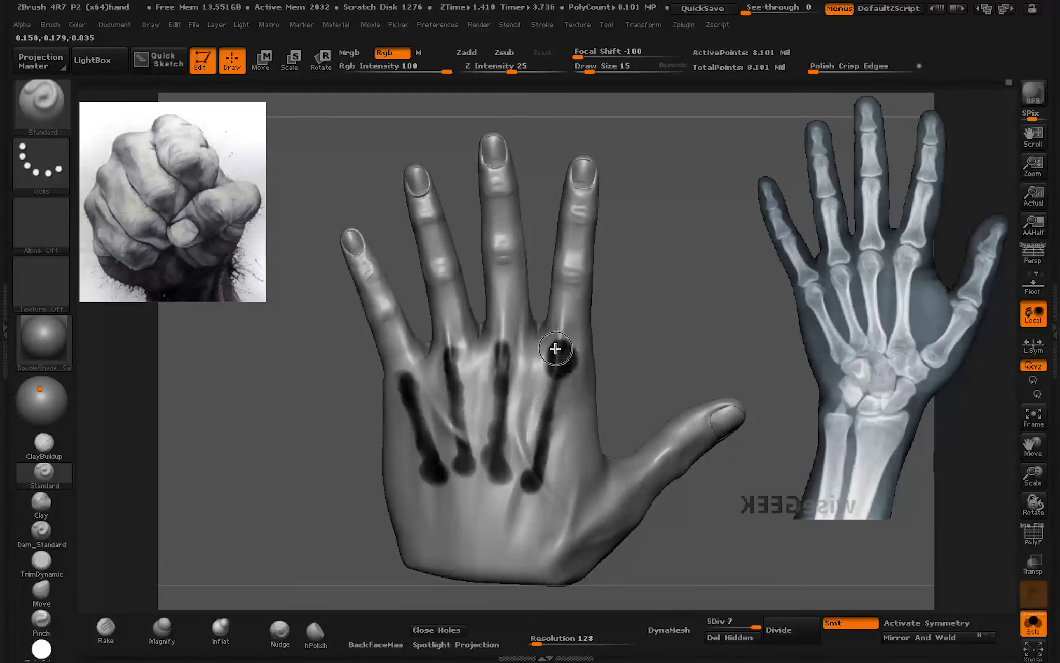
left_click(555, 348)
left_click(504, 355)
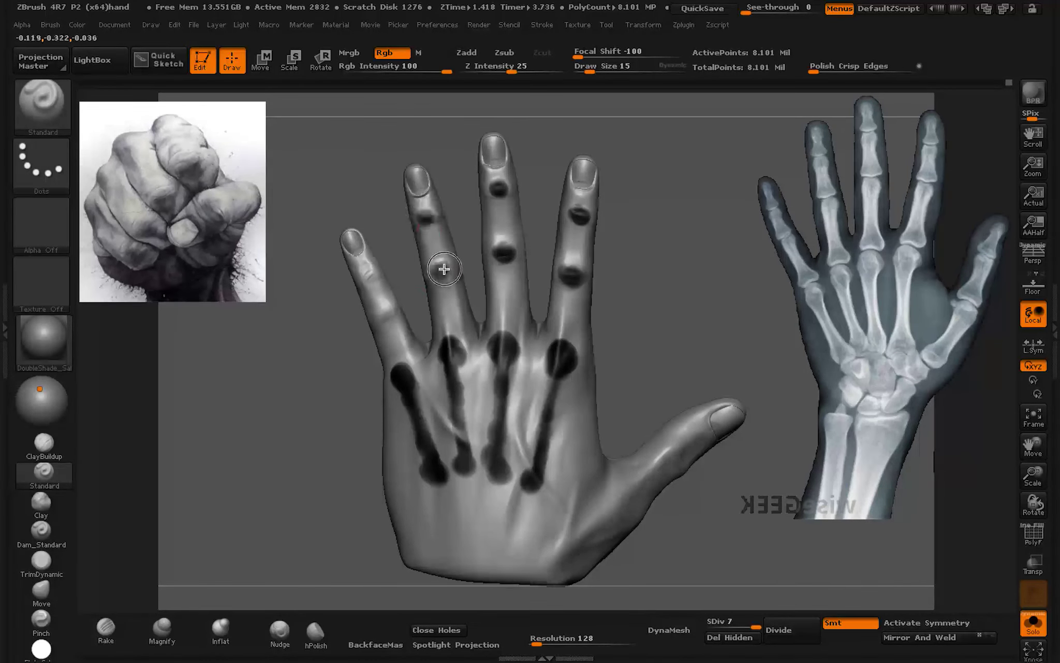
Step: Paint dark bone lines down the ring, middle and index fingers
scroll(561, 360, "up", 3)
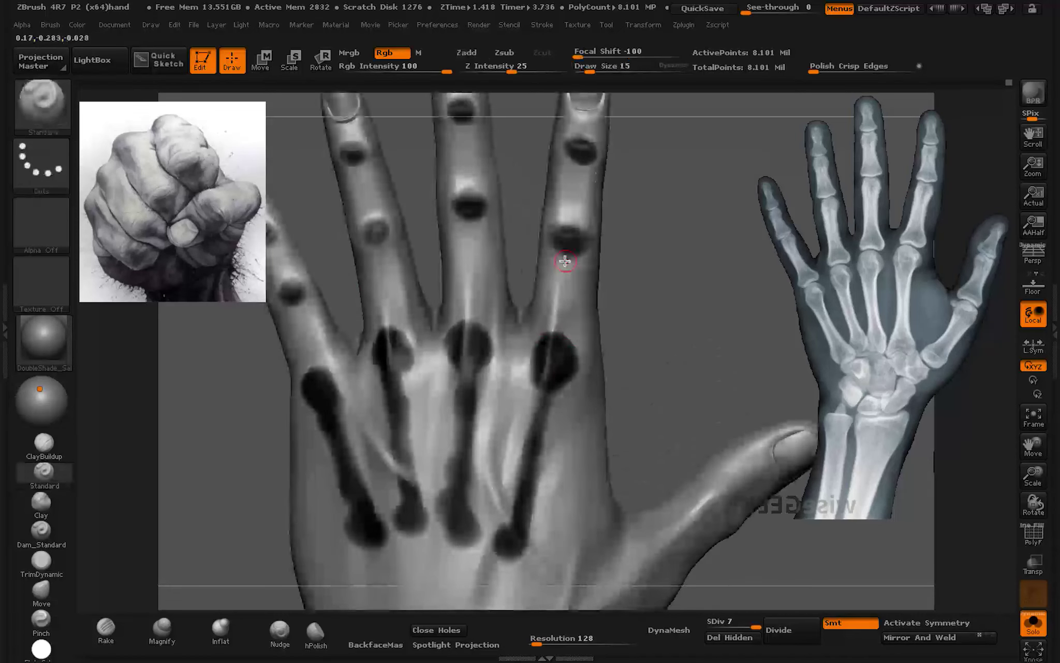
left_click_drag(562, 251, 554, 309)
left_click_drag(563, 249, 556, 332)
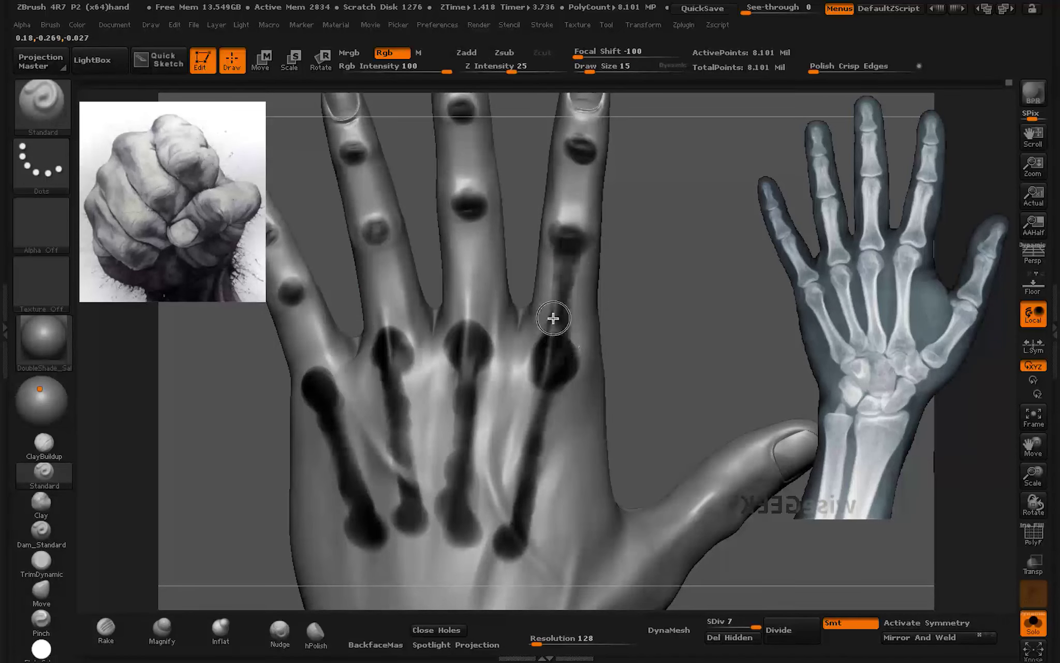
left_click_drag(563, 240, 556, 313)
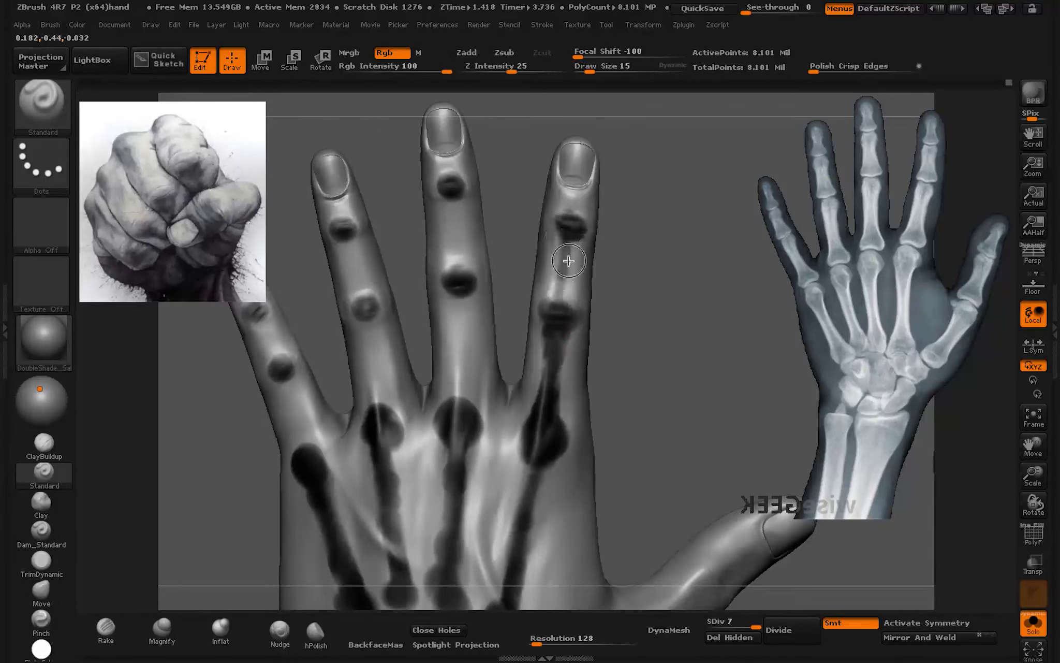
mouse_move(450, 194)
left_mouse_down()
mouse_move(464, 270)
mouse_move(453, 273)
mouse_move(466, 407)
mouse_move(452, 402)
mouse_move(460, 277)
left_mouse_up()
left_click_drag(444, 187, 450, 187)
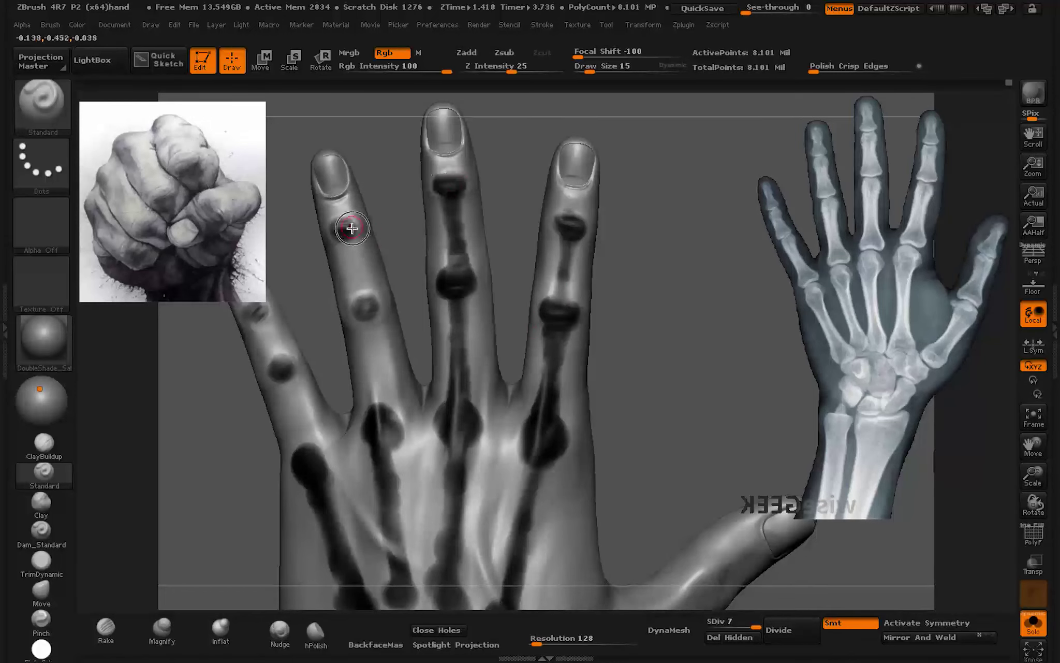
mouse_move(343, 226)
left_mouse_down()
mouse_move(368, 310)
mouse_move(350, 265)
mouse_move(365, 290)
left_mouse_up()
mouse_move(366, 341)
left_mouse_down()
mouse_move(369, 319)
mouse_move(395, 423)
left_mouse_up()
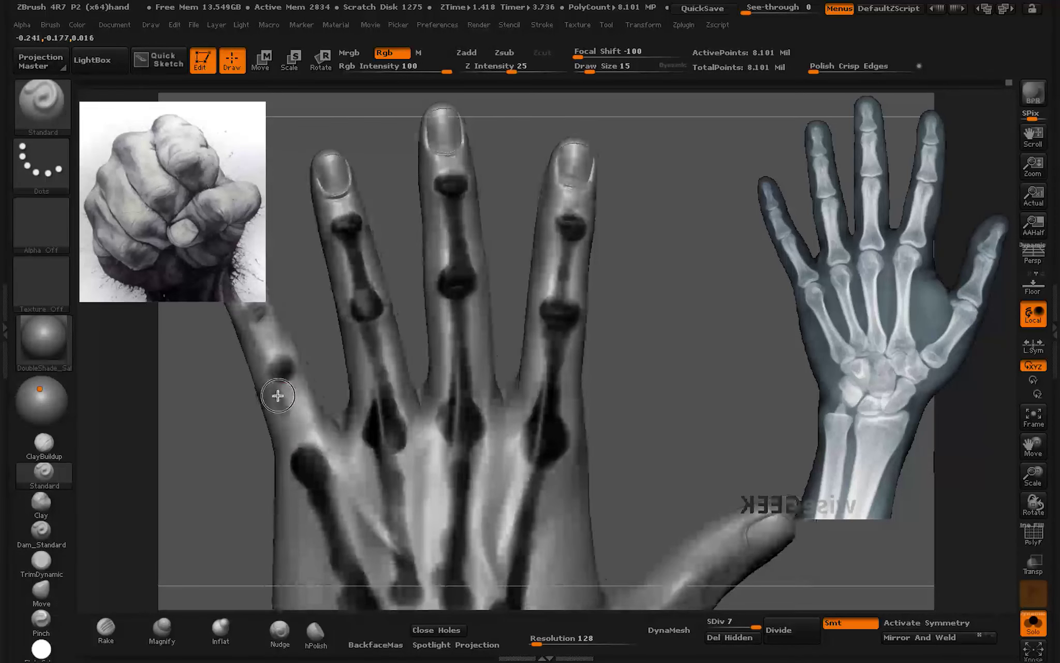
Step: Paint the little-finger bone line and joints, then extend the ring line to its fingertip at size 8
mouse_move(268, 386)
left_mouse_down()
mouse_move(301, 439)
mouse_move(268, 369)
left_mouse_up()
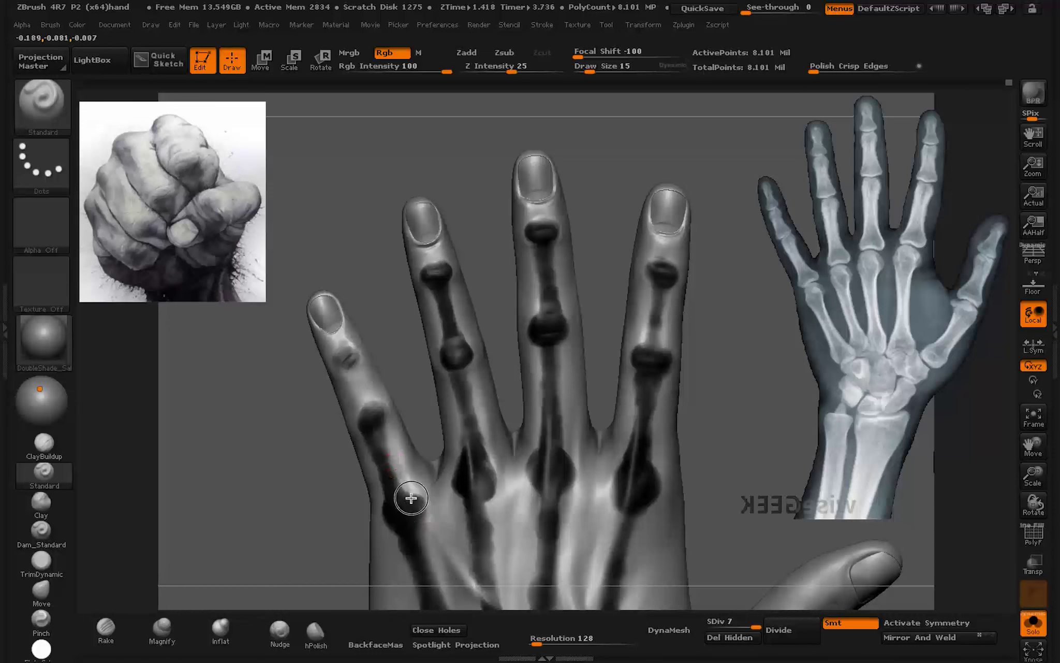
left_click_drag(411, 498, 409, 498)
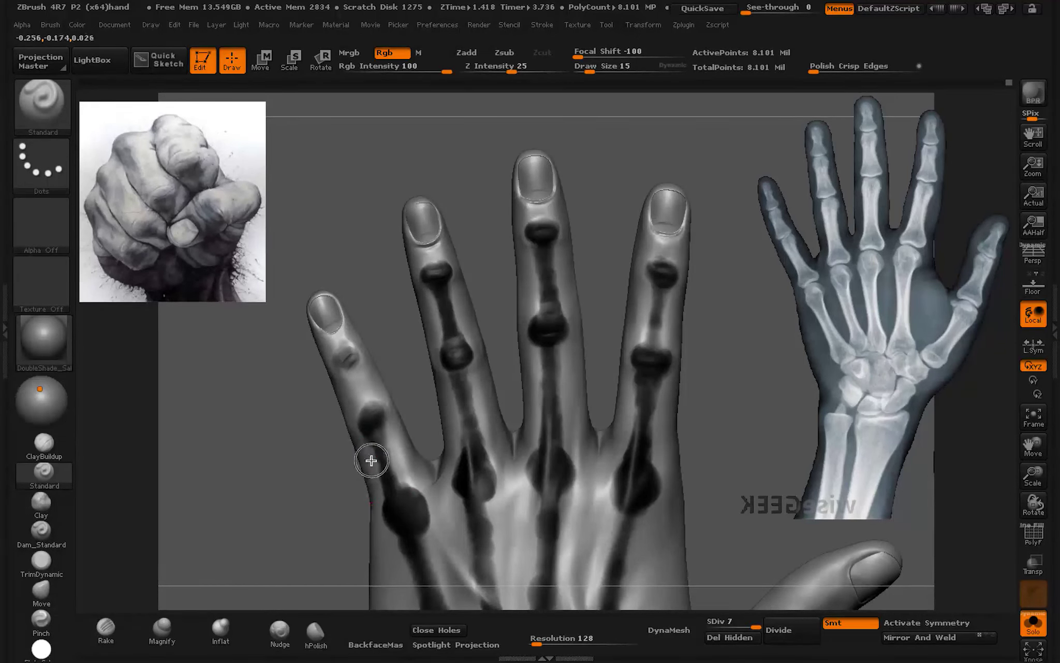
left_click_drag(383, 492, 384, 489)
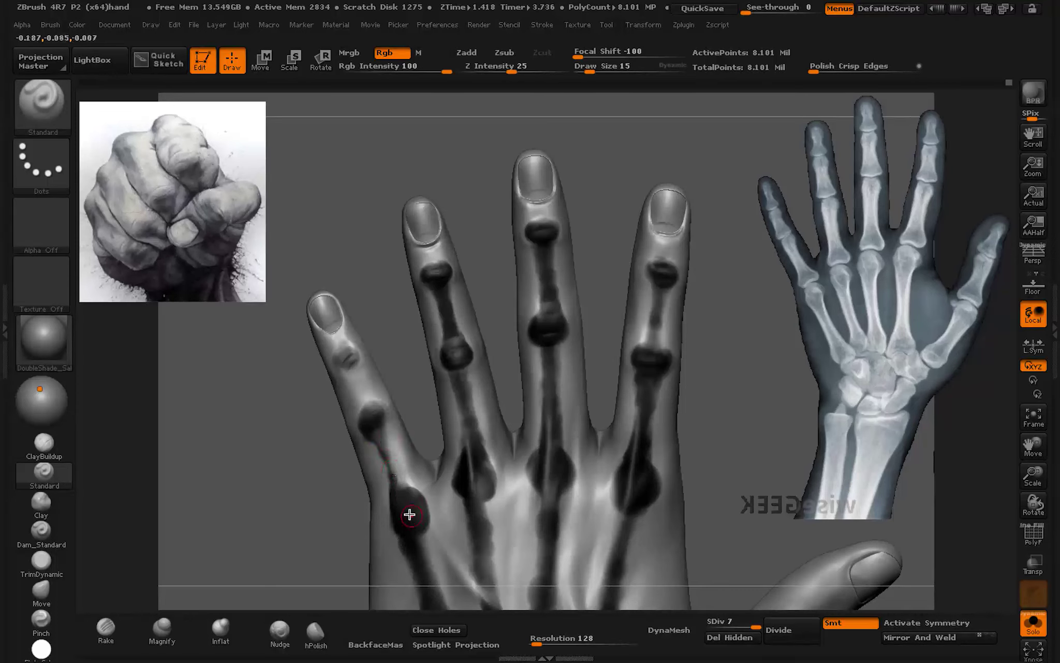
left_click_drag(387, 445, 388, 462)
left_click_drag(350, 374, 363, 404)
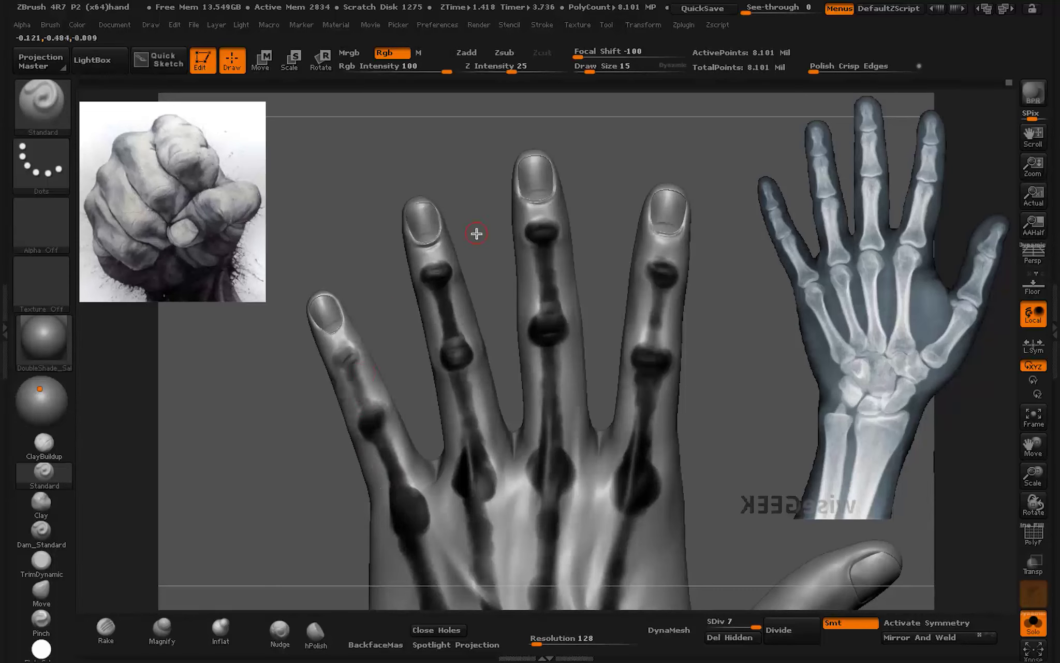
key("bracketleft")
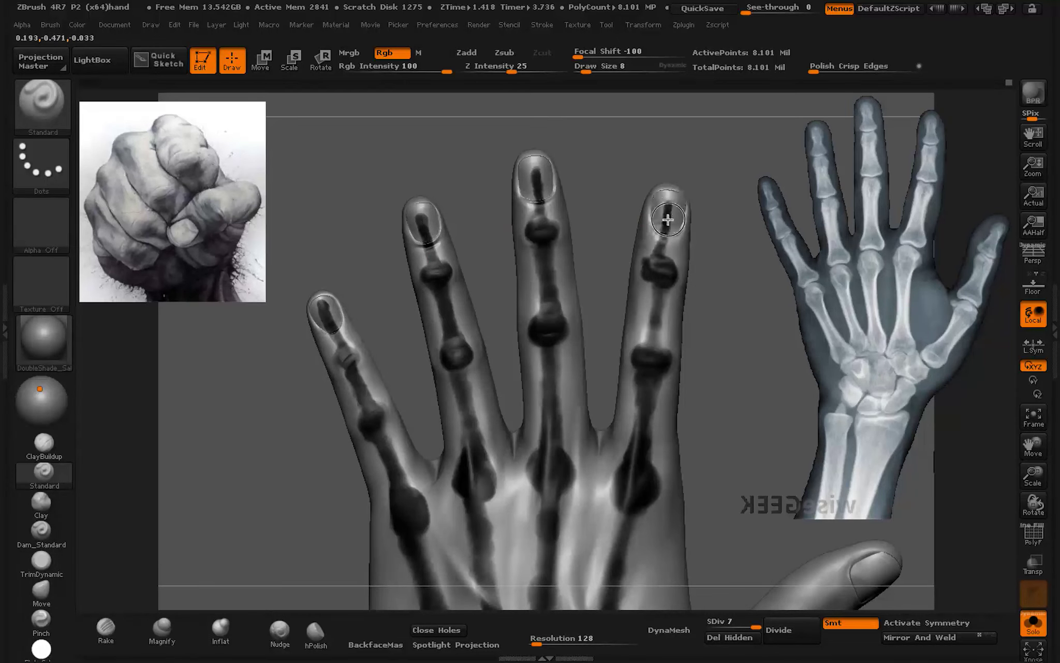
left_click_drag(668, 206, 663, 249)
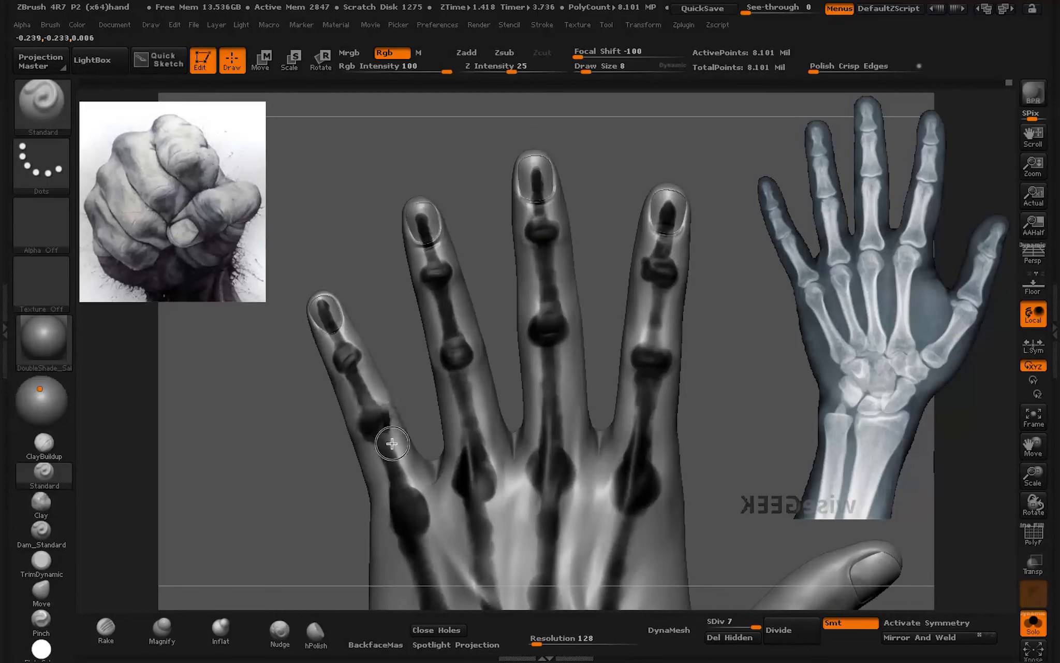
Step: Turn the hand palm-side and sketch wrist bone shapes plus a line toward the thumb
left_click_drag(420, 539, 425, 504)
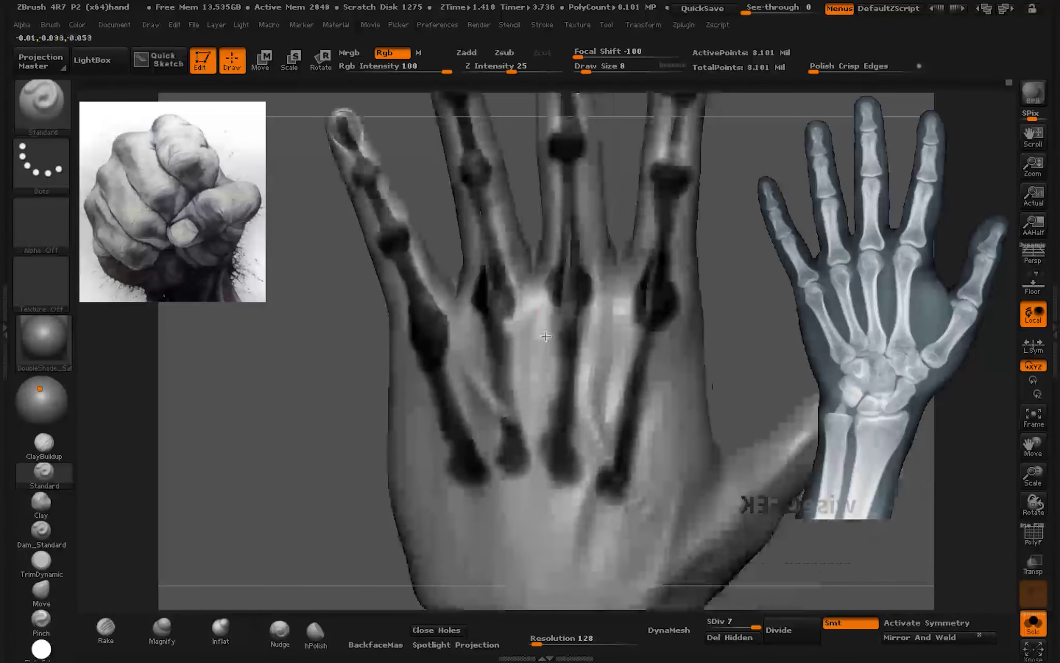
mouse_move(497, 481)
left_mouse_down()
mouse_move(551, 462)
mouse_move(504, 532)
mouse_move(585, 506)
left_mouse_up()
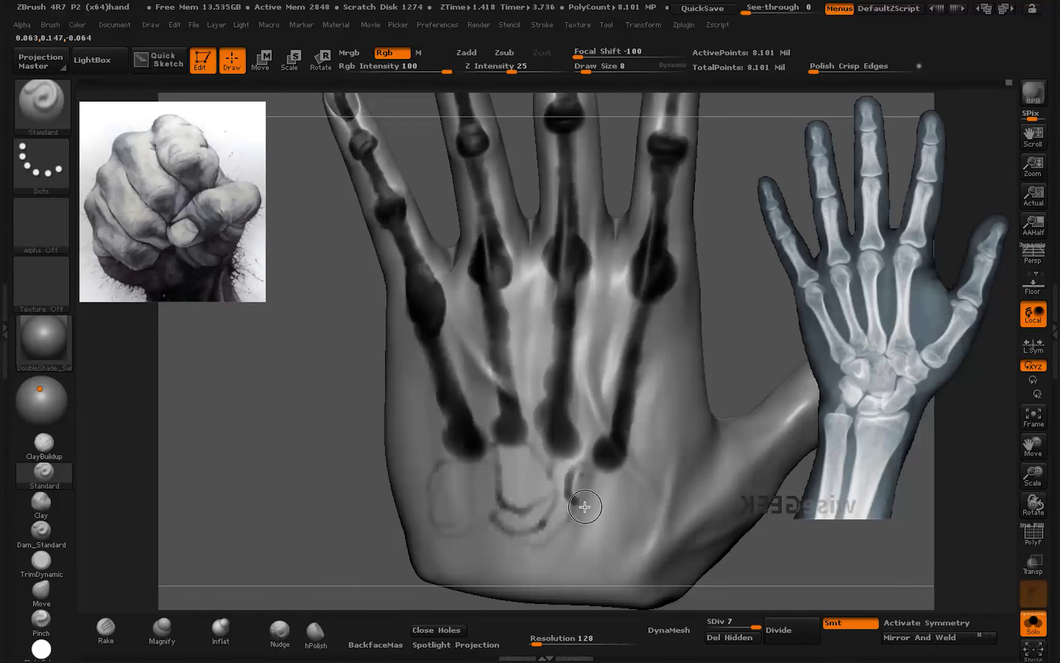
left_click_drag(714, 549, 522, 426)
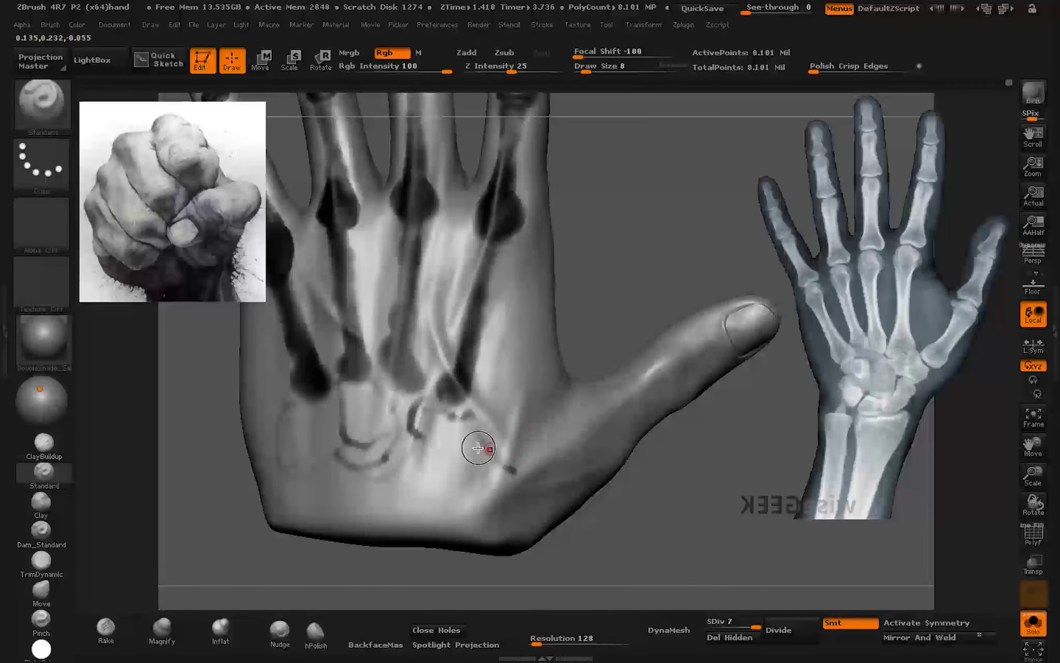
mouse_move(429, 399)
left_mouse_down()
mouse_move(481, 416)
mouse_move(466, 424)
mouse_move(394, 396)
mouse_move(289, 413)
mouse_move(315, 449)
mouse_move(429, 437)
left_mouse_up()
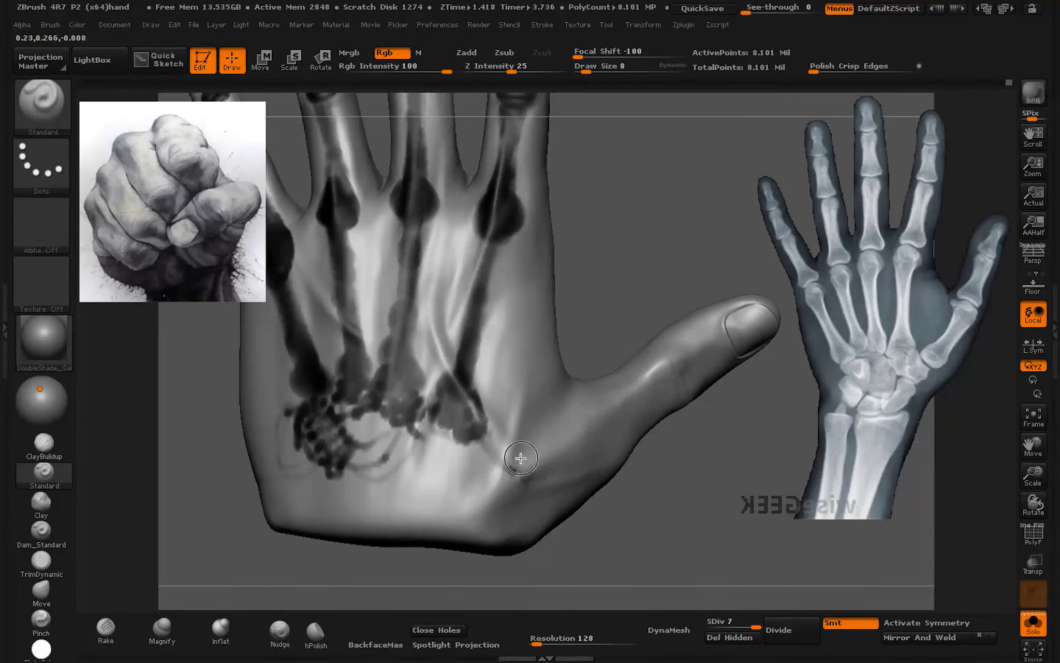
mouse_move(435, 451)
left_mouse_down()
mouse_move(497, 437)
mouse_move(636, 375)
mouse_move(626, 414)
mouse_move(582, 416)
mouse_move(497, 450)
mouse_move(606, 402)
mouse_move(459, 445)
left_mouse_up()
mouse_move(544, 415)
left_mouse_down("alt")
mouse_move(561, 417)
mouse_move(465, 450)
mouse_move(430, 441)
mouse_move(411, 455)
mouse_move(393, 400)
mouse_move(361, 390)
mouse_move(367, 416)
mouse_move(407, 414)
mouse_move(464, 356)
left_mouse_up("alt")
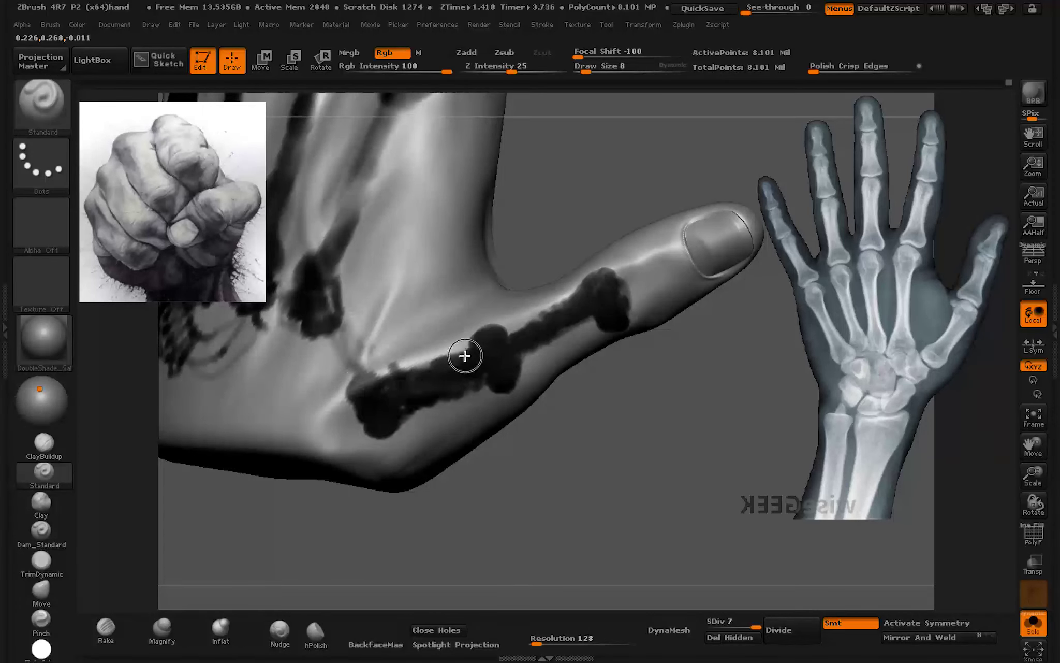
Step: Paint a thick continuous bone line along the thumb to its tip and along the palm edge
left_click_drag(529, 350, 603, 319)
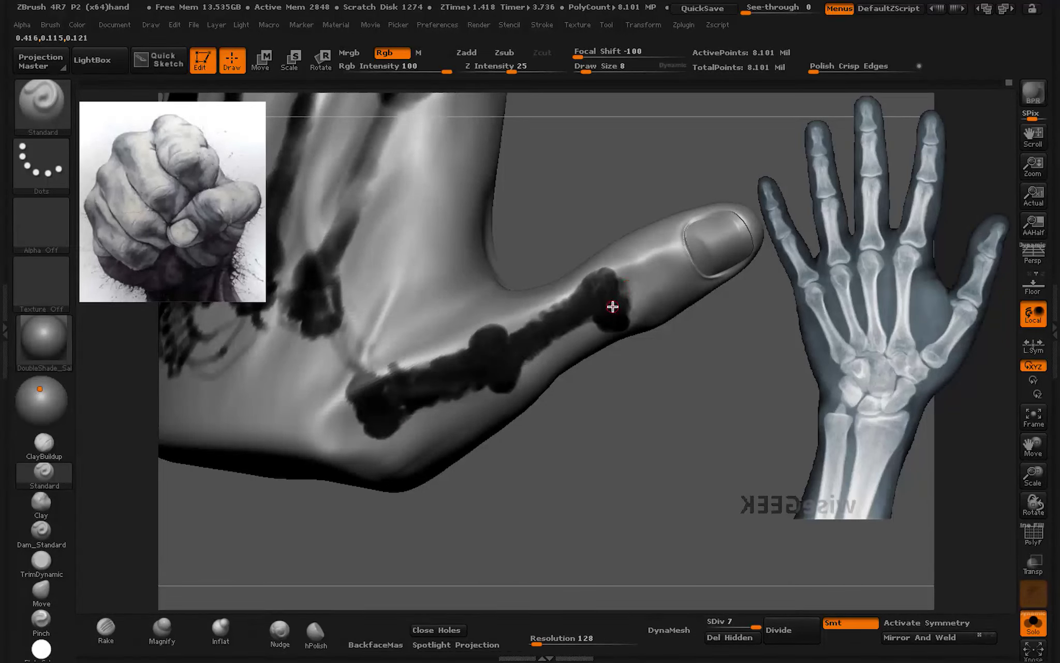
mouse_move(611, 273)
left_mouse_down()
mouse_move(625, 324)
mouse_move(668, 268)
mouse_move(620, 277)
mouse_move(650, 288)
mouse_move(686, 251)
mouse_move(603, 317)
mouse_move(486, 348)
left_mouse_up()
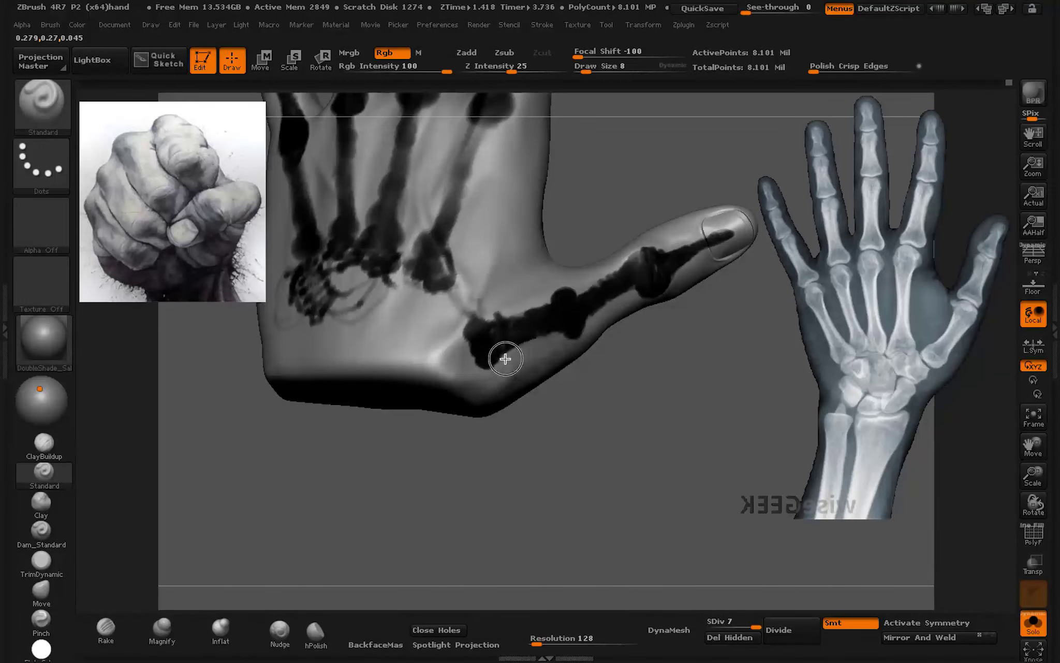
mouse_move(505, 359)
right_mouse_down()
mouse_move(544, 307)
mouse_move(532, 307)
right_mouse_up()
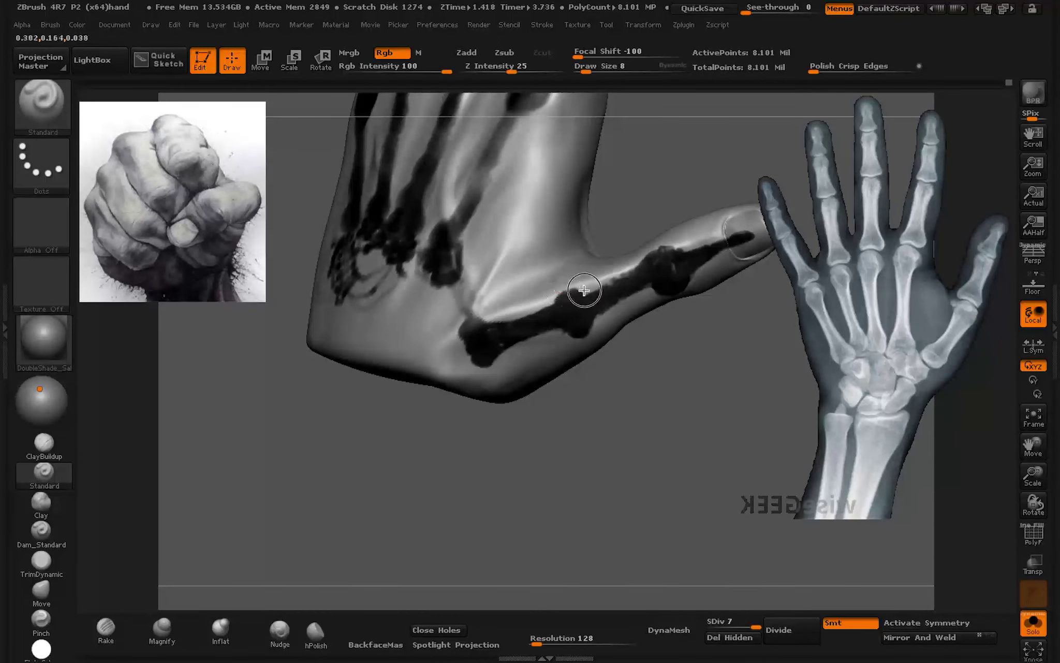
mouse_move(639, 264)
right_mouse_down()
mouse_move(644, 273)
mouse_move(612, 284)
right_mouse_up()
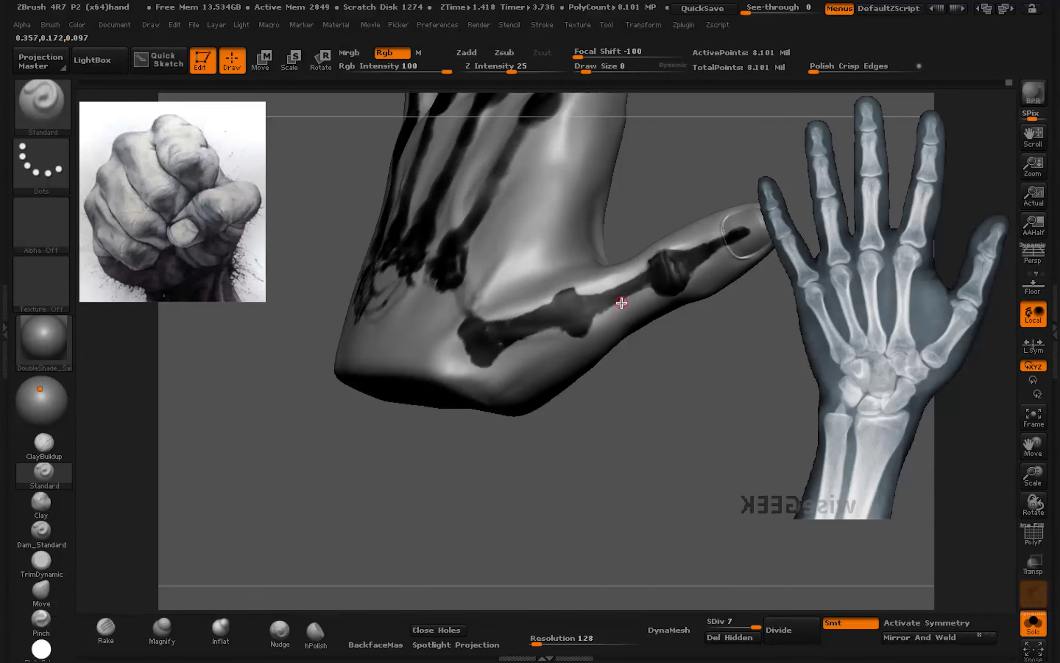
mouse_move(647, 288)
left_mouse_down()
mouse_move(585, 314)
mouse_move(589, 330)
left_mouse_up()
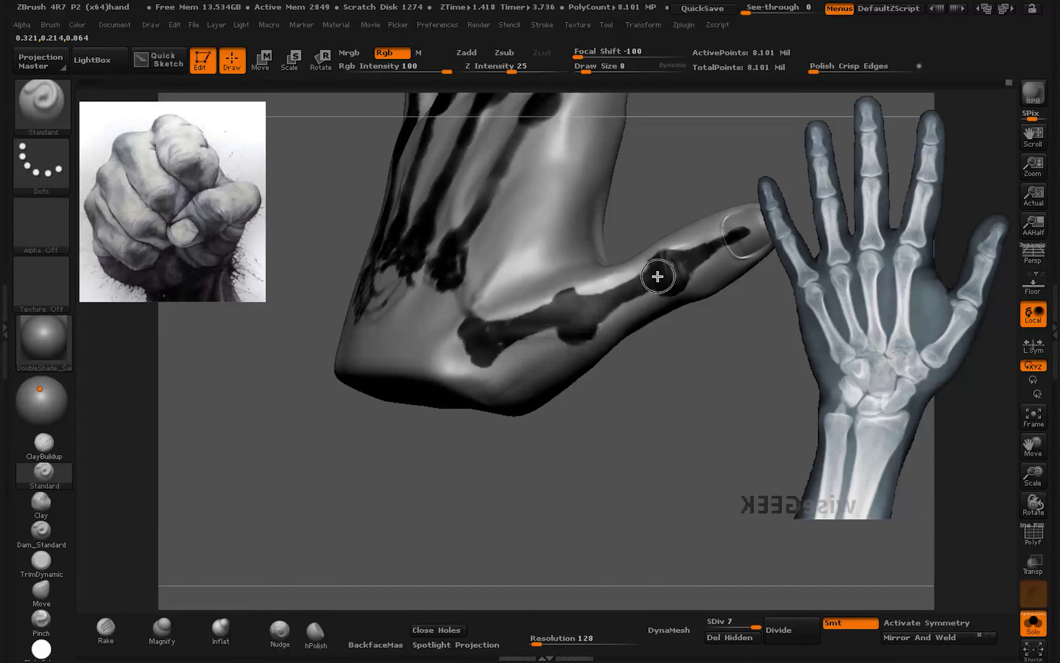
right_click_drag(537, 376, 540, 305)
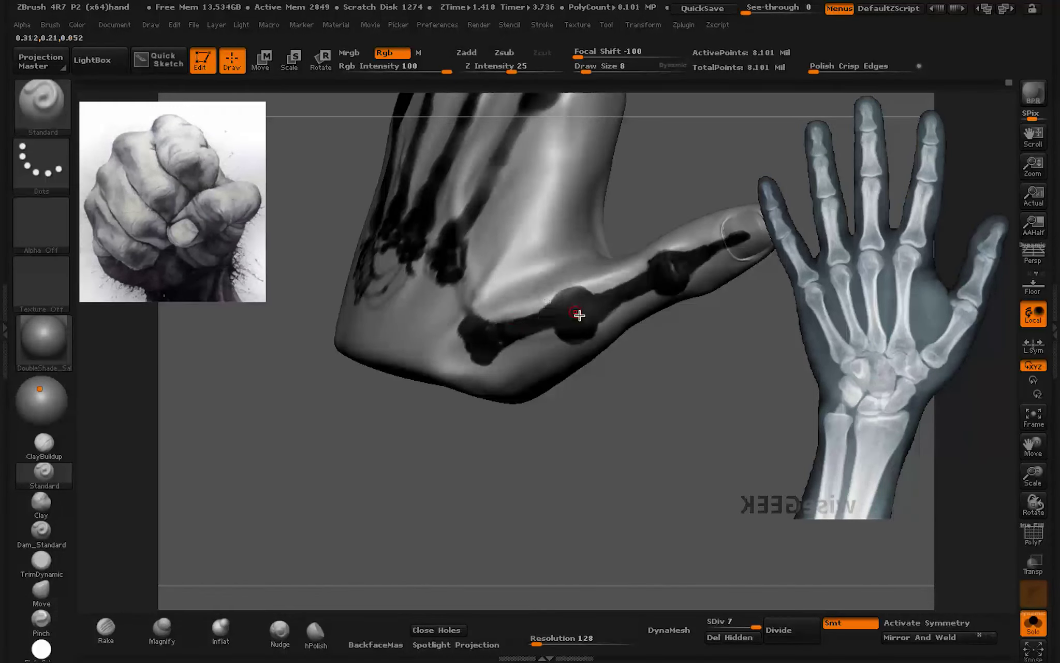
mouse_move(532, 333)
left_mouse_down()
mouse_move(480, 367)
mouse_move(457, 310)
left_mouse_up()
mouse_move(457, 310)
right_mouse_down()
mouse_move(490, 355)
mouse_move(658, 235)
mouse_move(402, 197)
mouse_move(466, 395)
mouse_move(497, 396)
mouse_move(489, 355)
mouse_move(522, 364)
right_mouse_up()
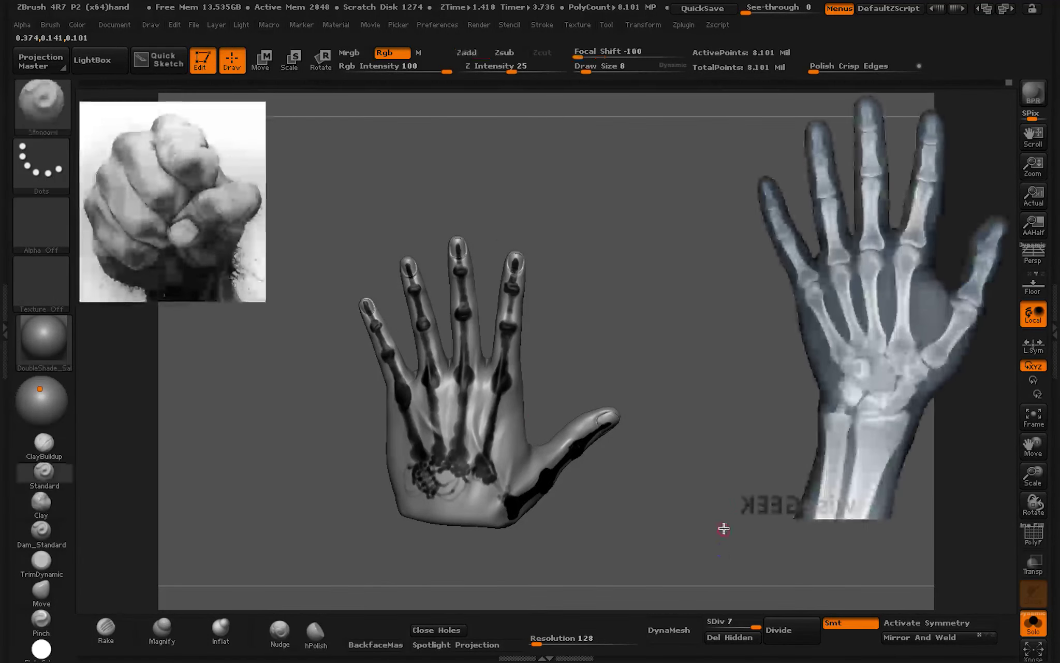
Step: Shrink the x-ray reference into the lower-right corner and frame the hand in view
key("z")
left_click(1005, 386)
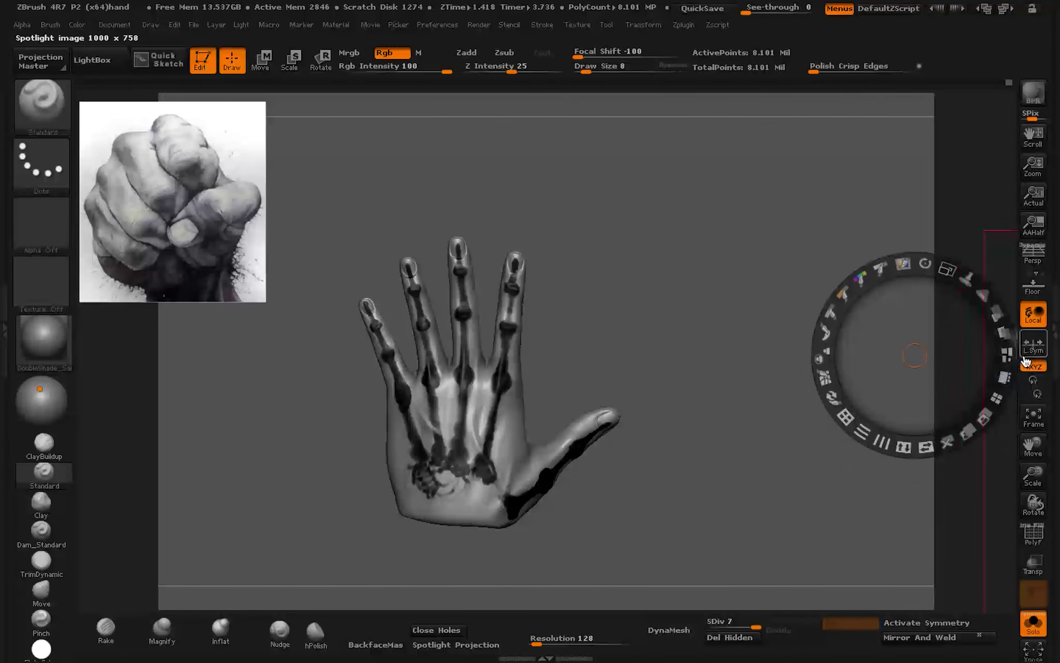
key("z")
key("z")
key("ctrl+z")
mouse_move(690, 300)
left_mouse_down()
mouse_move(597, 298)
mouse_move(274, 533)
mouse_move(918, 526)
mouse_move(975, 563)
left_mouse_up()
key("z")
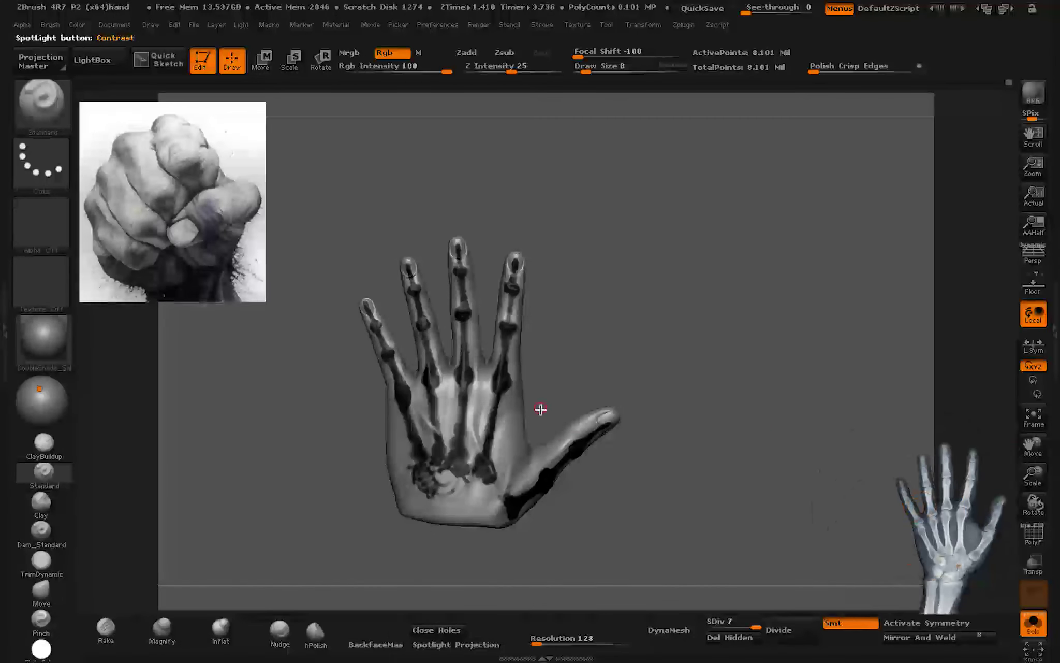
key("f")
Step: Toggle the polygroup display and settle the hand at subdivision level 5
left_click(740, 622)
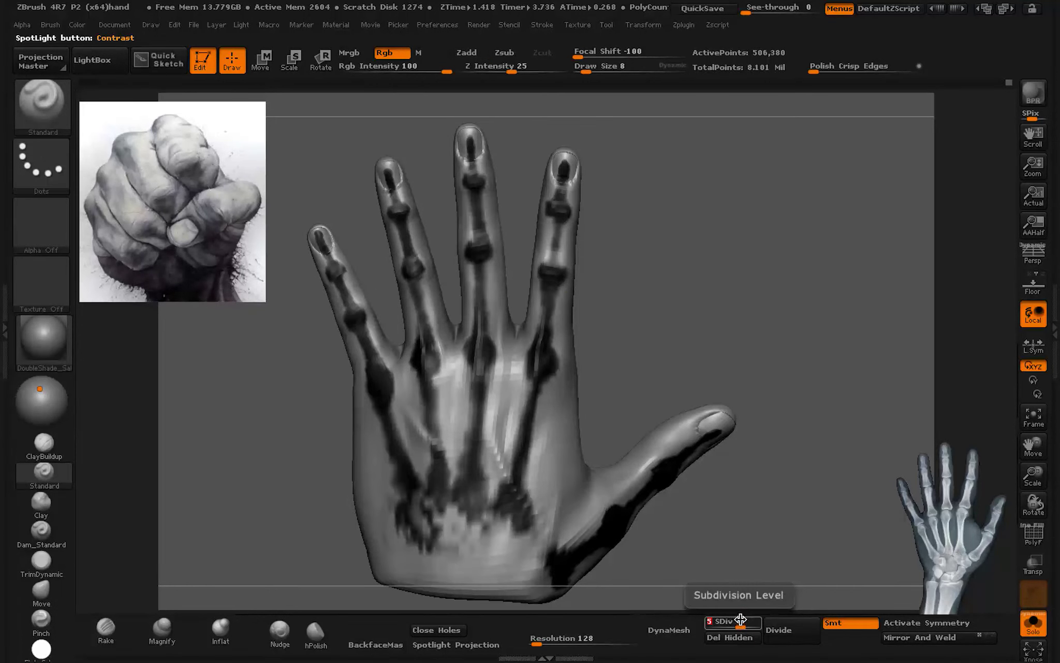
key("shift+d")
left_click(1033, 536)
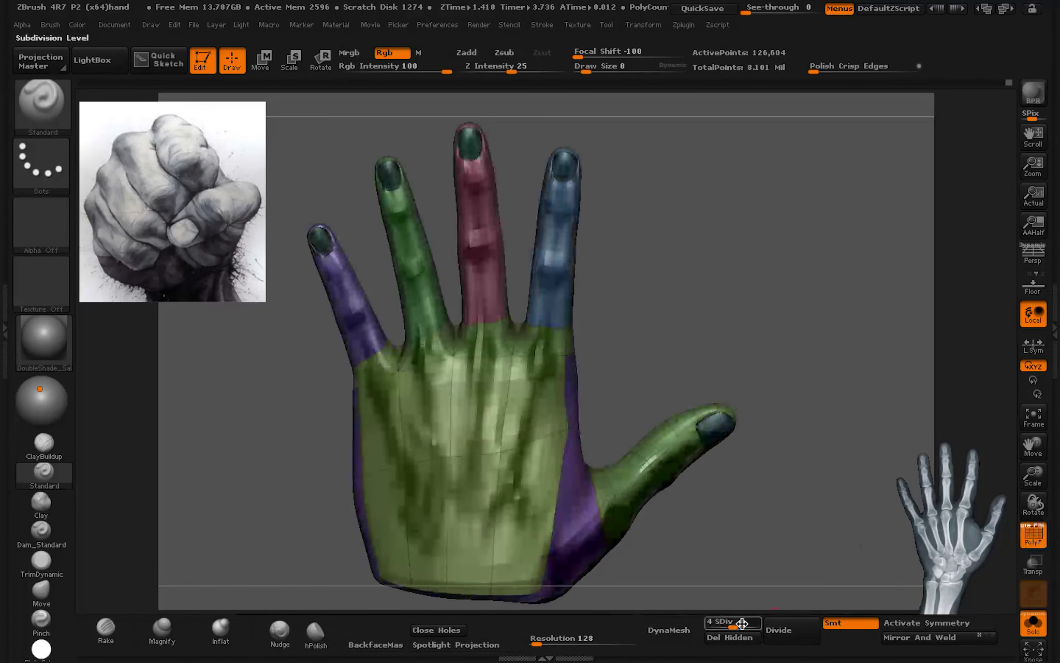
left_click_drag(734, 622, 757, 622)
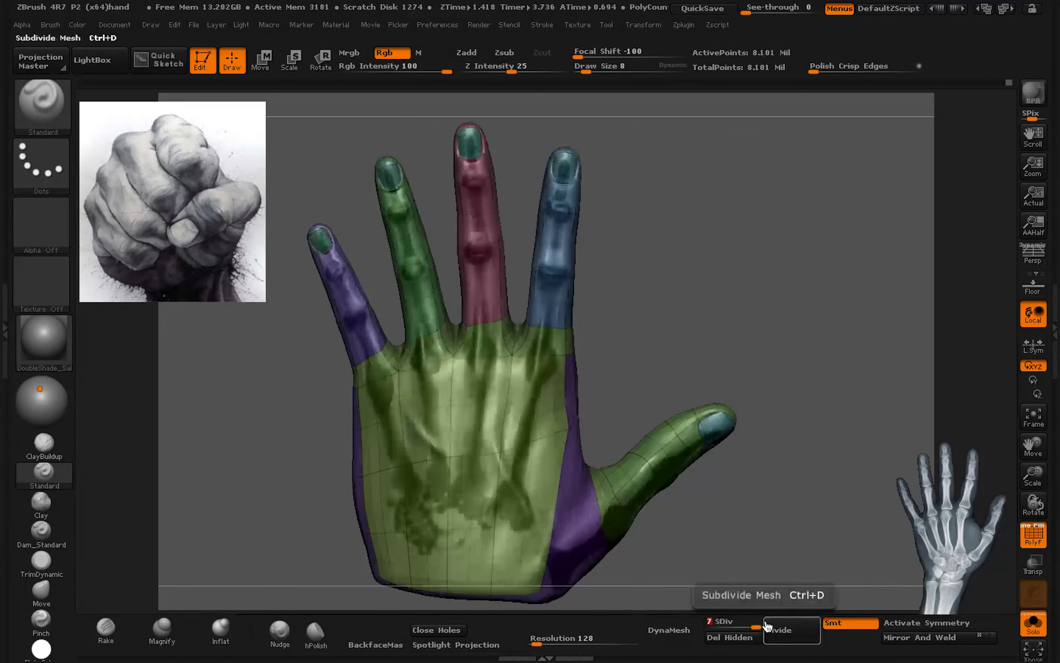
left_click(1033, 535)
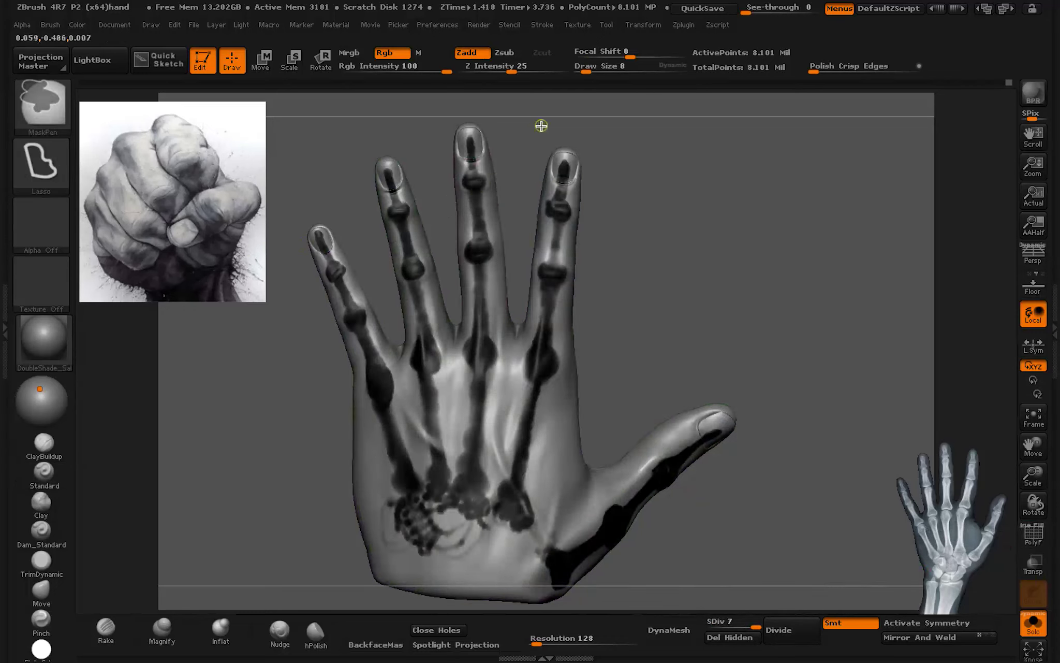
left_click(518, 310, "ctrl")
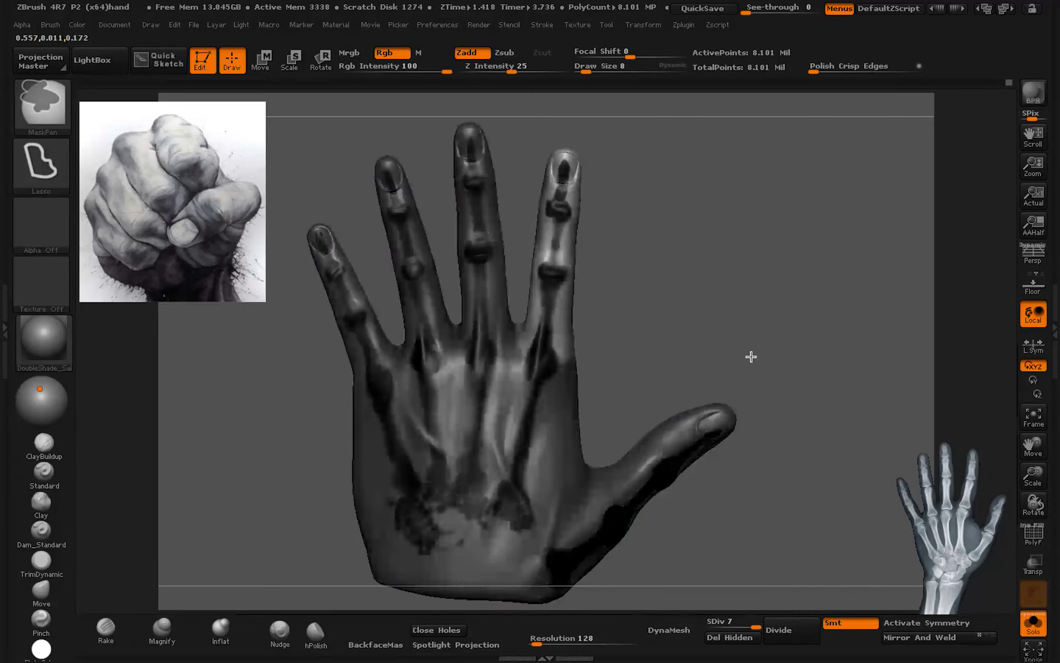
key("shift+d")
key("shift+d")
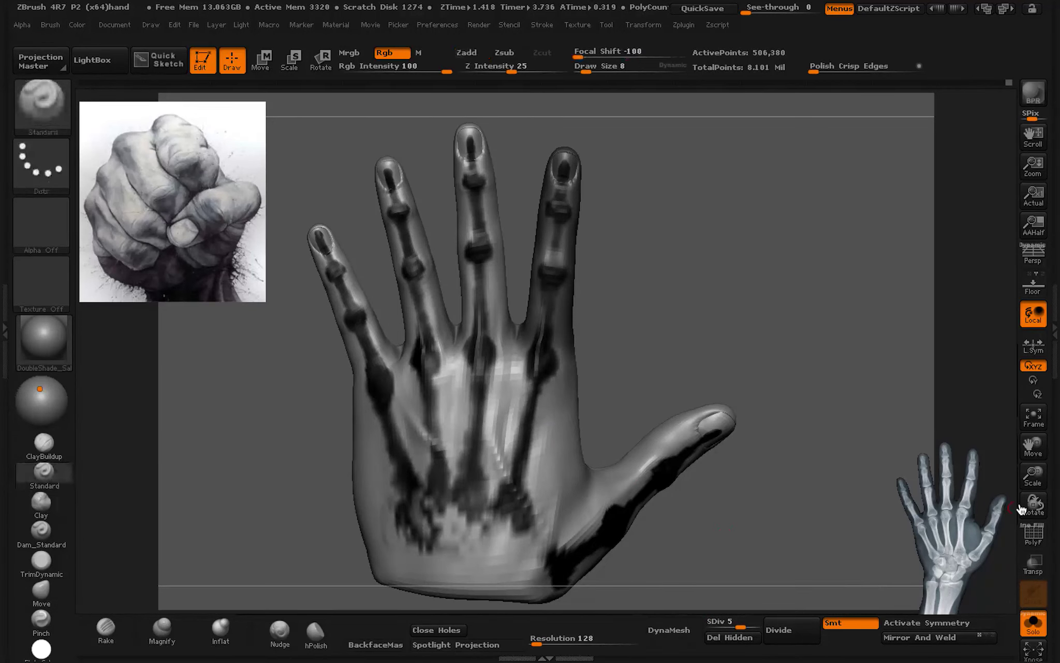
left_click(1054, 334)
left_click(77, 24)
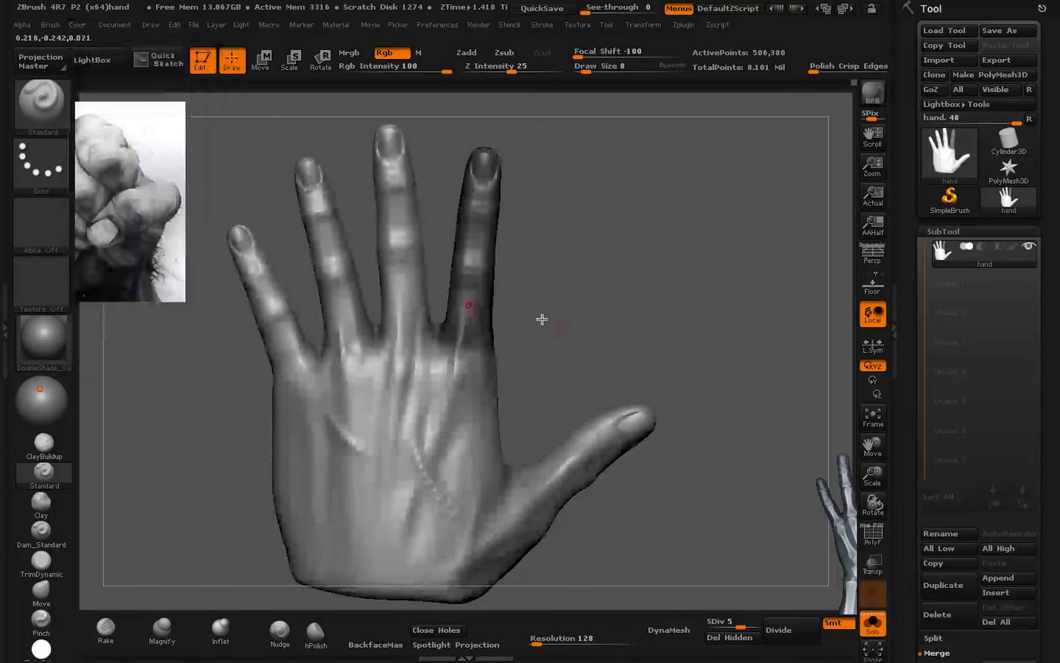
Step: At subdivision level 3, rotate and shift the middle finger with Transpose
key("shift+d")
key("shift+d")
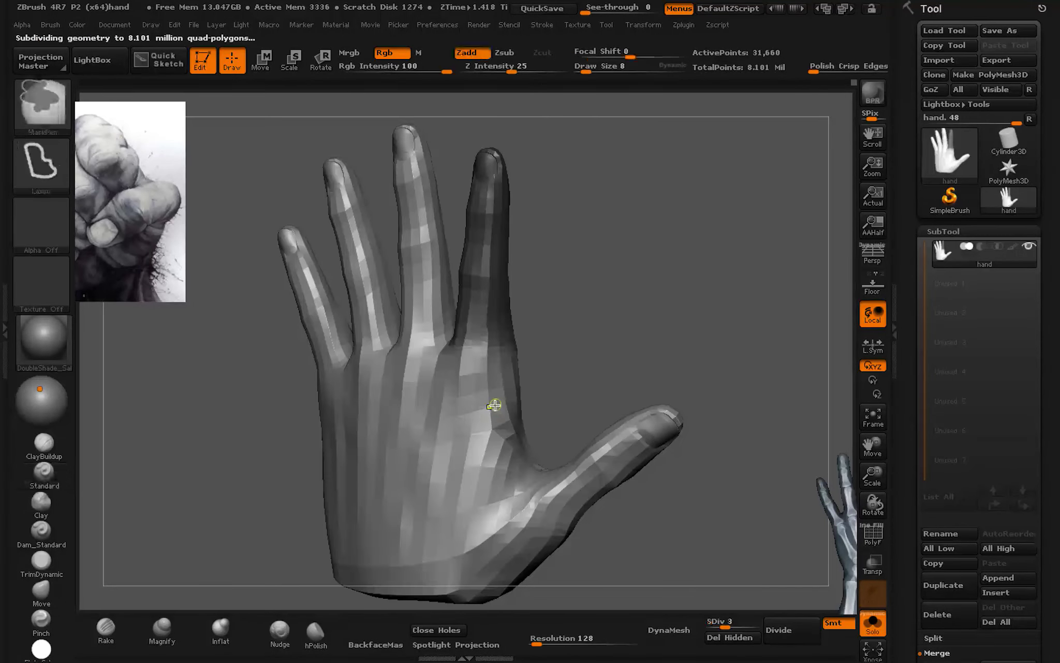
key("r")
mouse_move(473, 334)
left_mouse_down()
mouse_move(485, 201)
mouse_move(445, 239)
left_mouse_up()
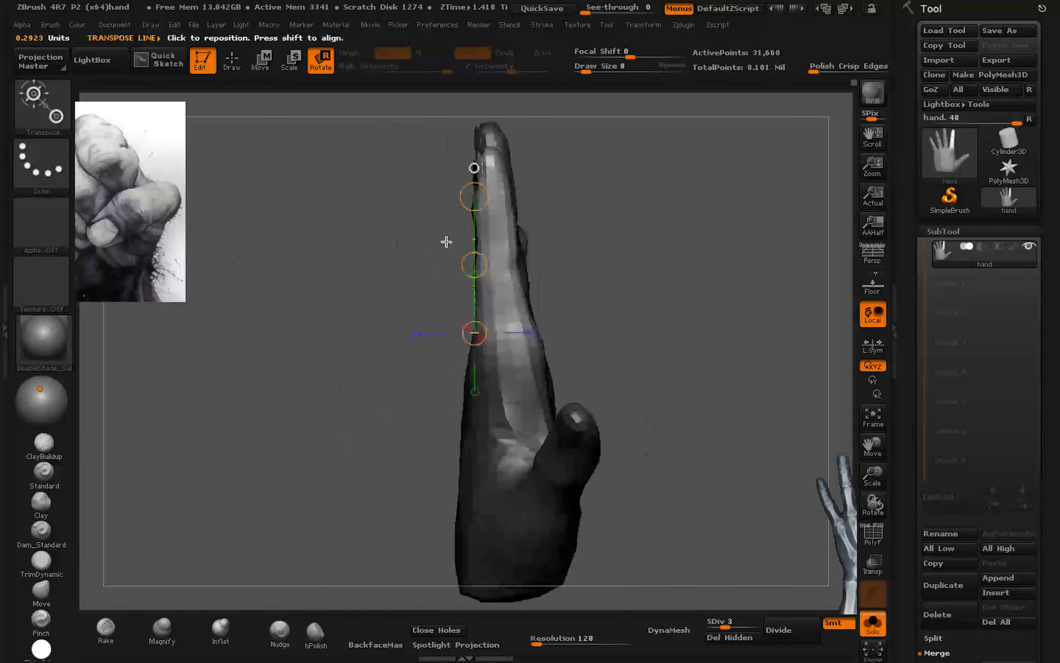
mouse_move(497, 202)
left_mouse_down()
mouse_move(604, 210)
mouse_move(591, 228)
left_mouse_up()
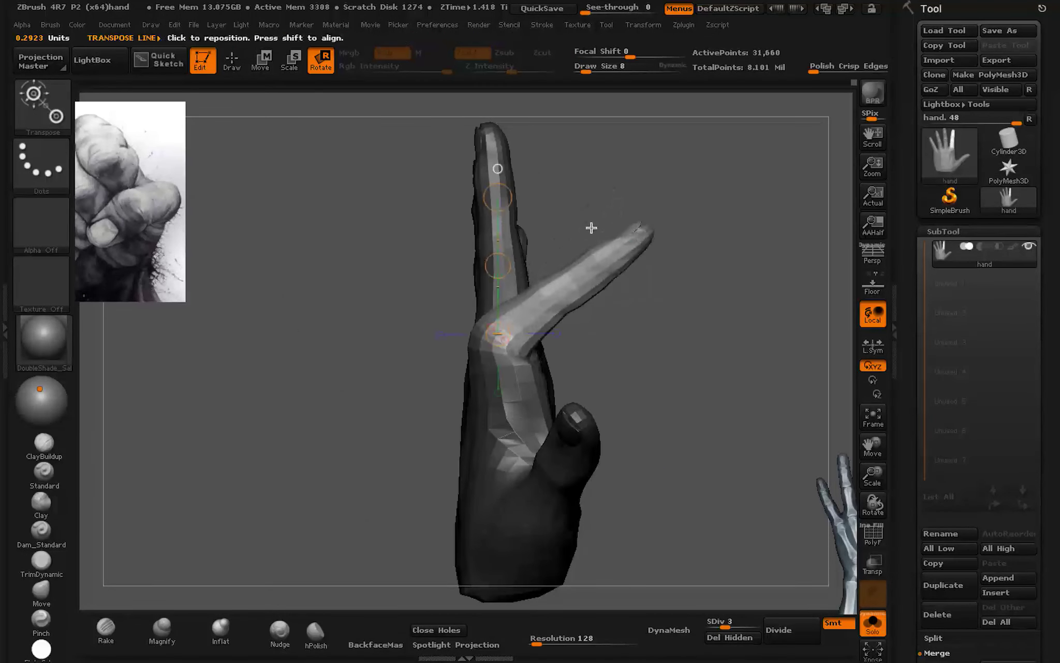
key("ctrl+z")
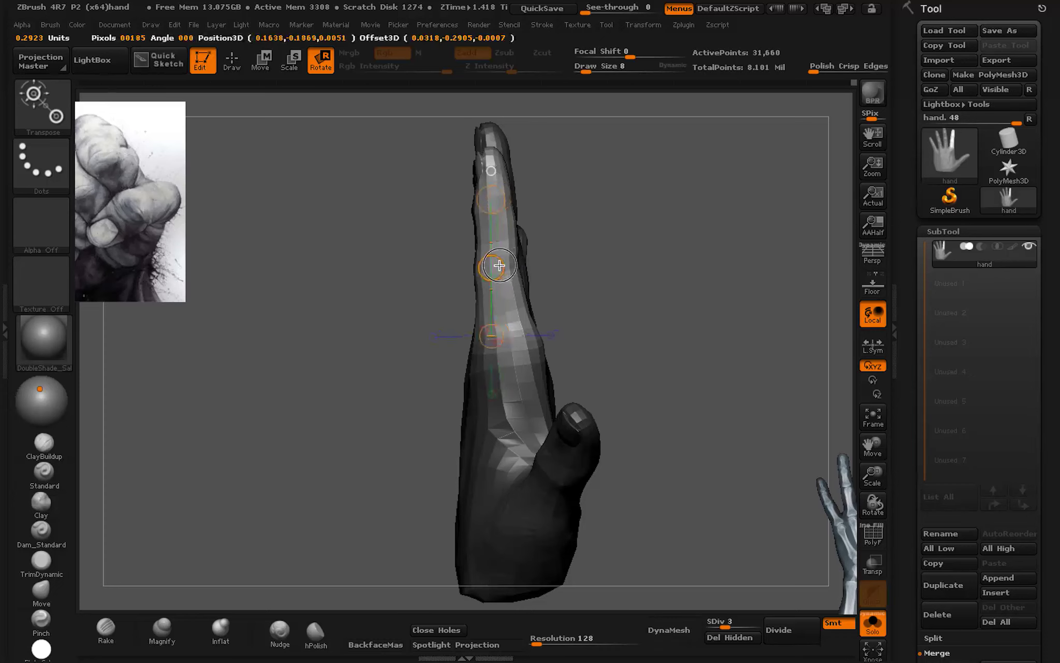
mouse_move(521, 211)
left_mouse_down()
mouse_move(564, 213)
mouse_move(603, 232)
mouse_move(665, 307)
left_mouse_up()
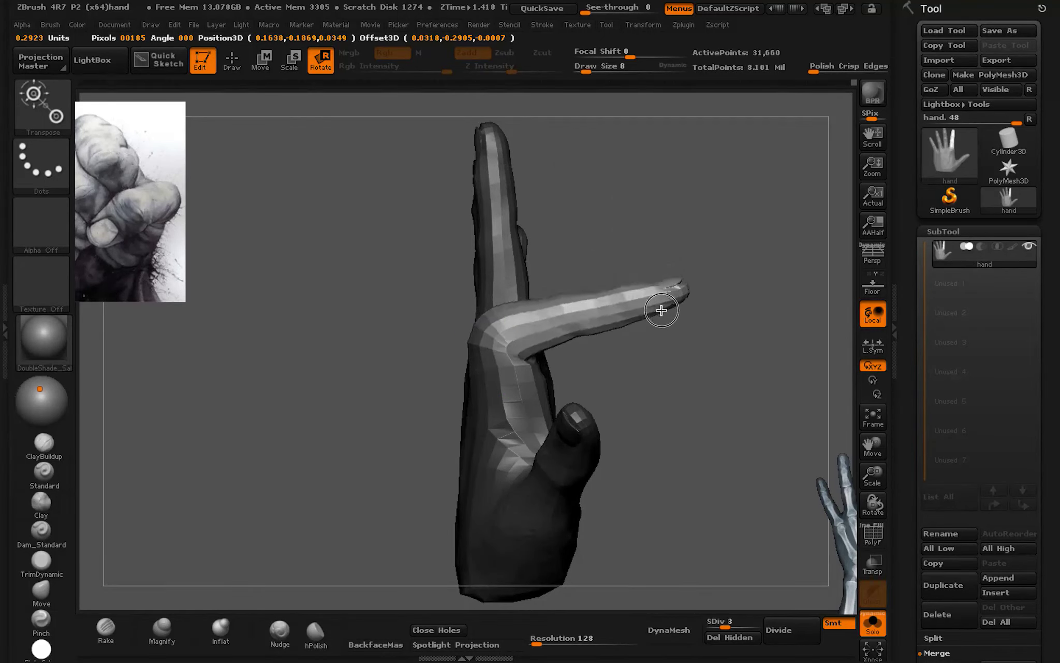
key("w")
left_click_drag(504, 267, 523, 269)
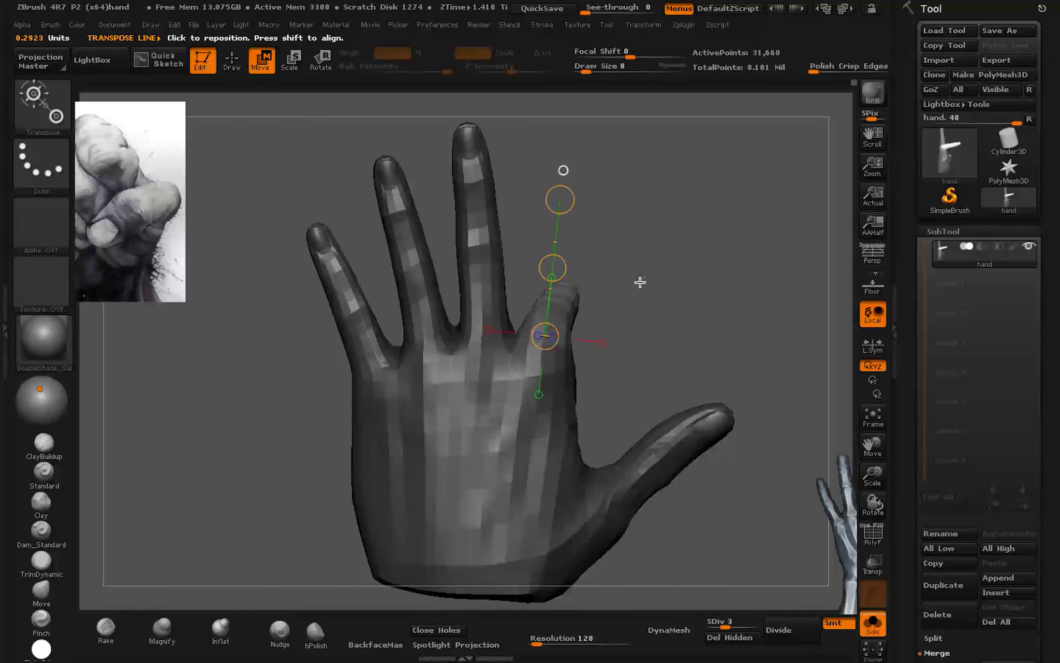
left_click_drag(640, 282, 586, 399)
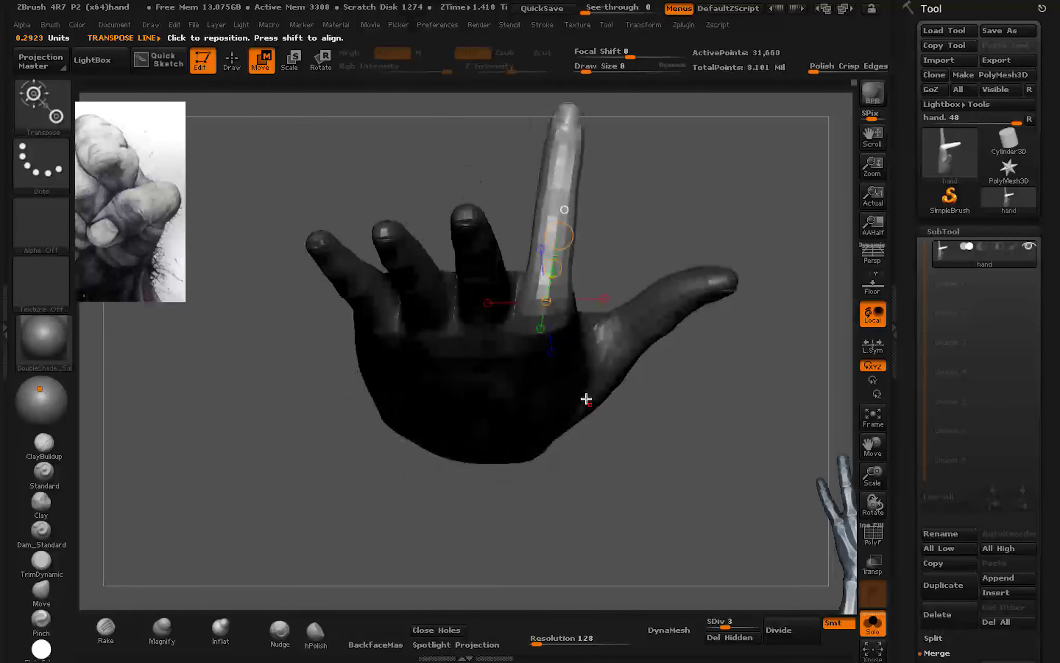
left_click_drag(582, 351, 589, 261)
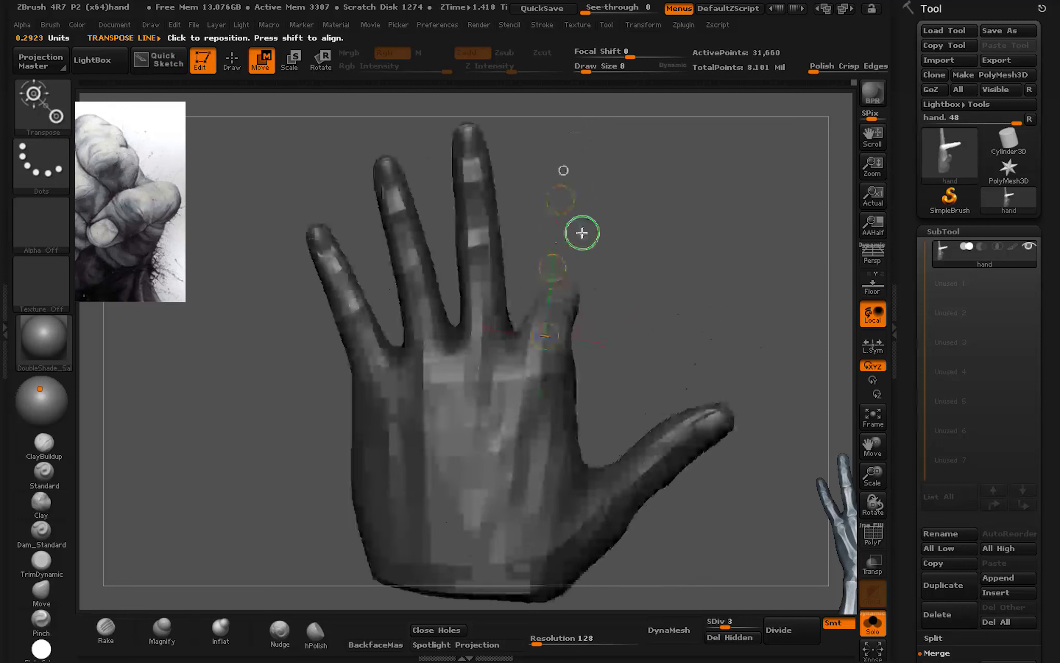
Step: Re-mask the middle finger, redraw its pivot line and bend it forward at the knuckle
left_click_drag(439, 182, 446, 283, "ctrl")
left_click_drag(725, 622, 756, 621)
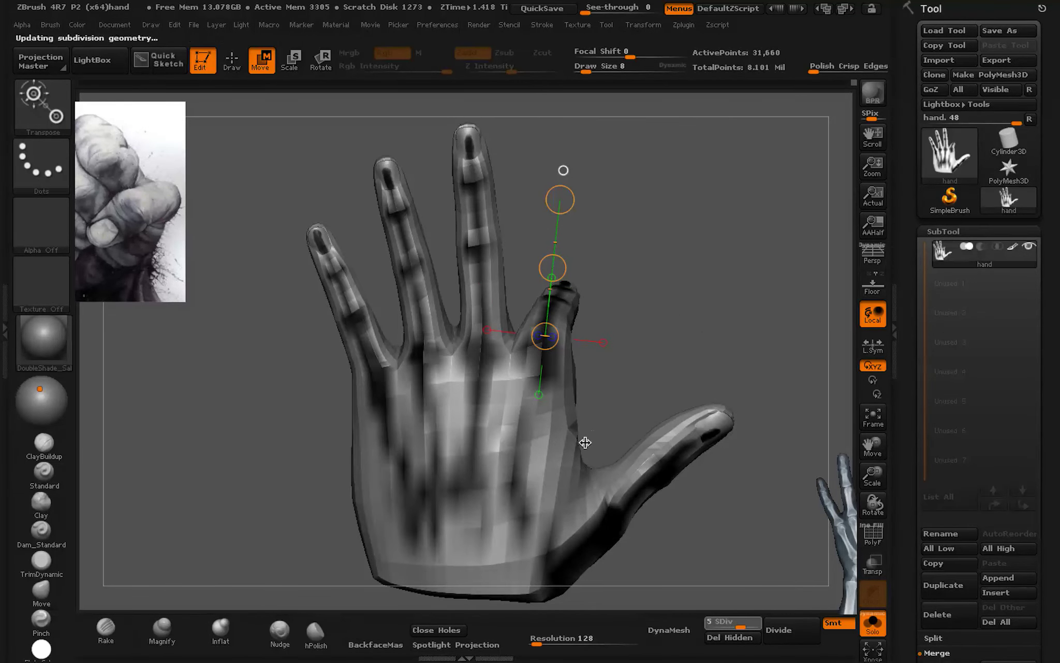
mouse_move(438, 155)
left_mouse_down("ctrl")
mouse_move(443, 319)
mouse_move(483, 393)
mouse_move(487, 154)
left_mouse_up("ctrl")
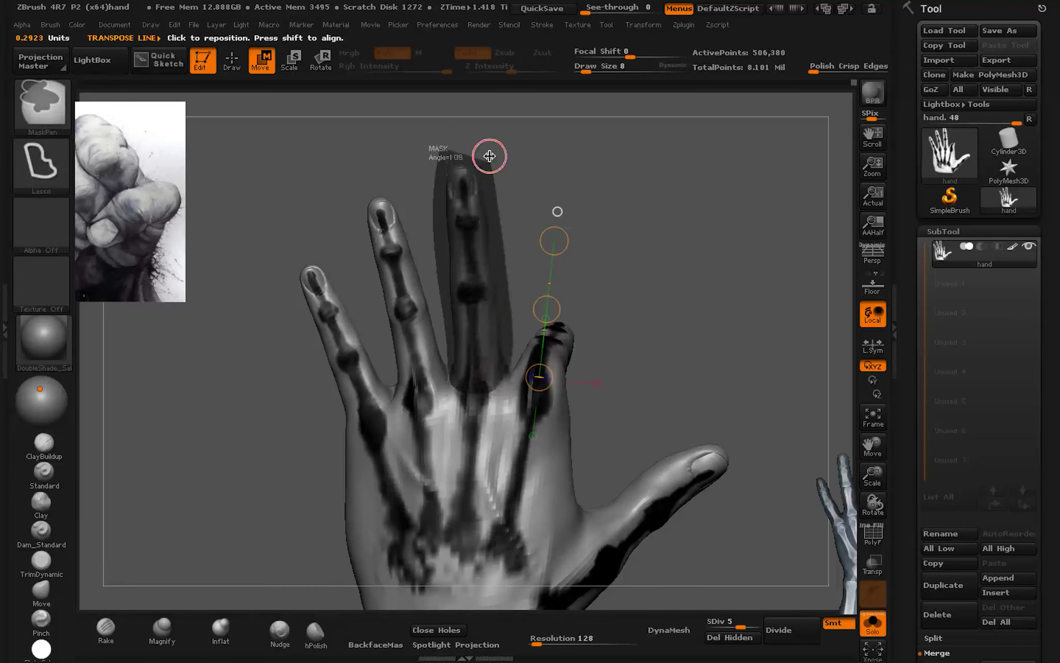
mouse_move(740, 626)
left_mouse_down()
mouse_move(717, 625)
mouse_move(724, 621)
left_mouse_up()
left_click_drag(474, 387, 473, 343)
mouse_move(497, 290)
left_mouse_down()
mouse_move(500, 261)
mouse_move(473, 371)
mouse_move(460, 193)
left_mouse_up()
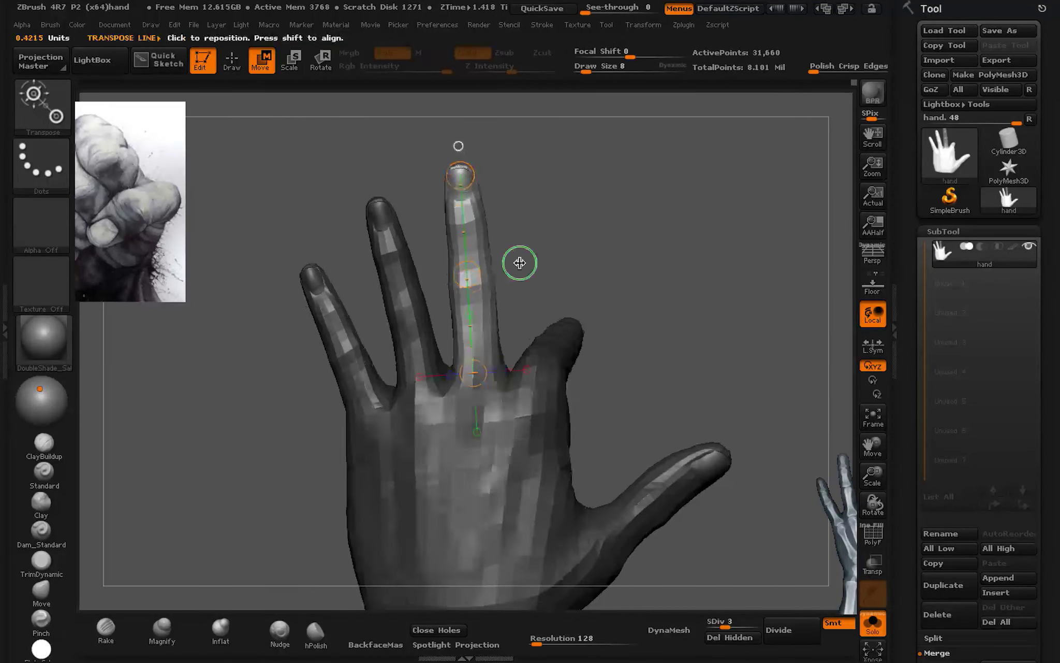
left_click_drag(526, 260, 487, 272)
left_click_drag(458, 183, 485, 178)
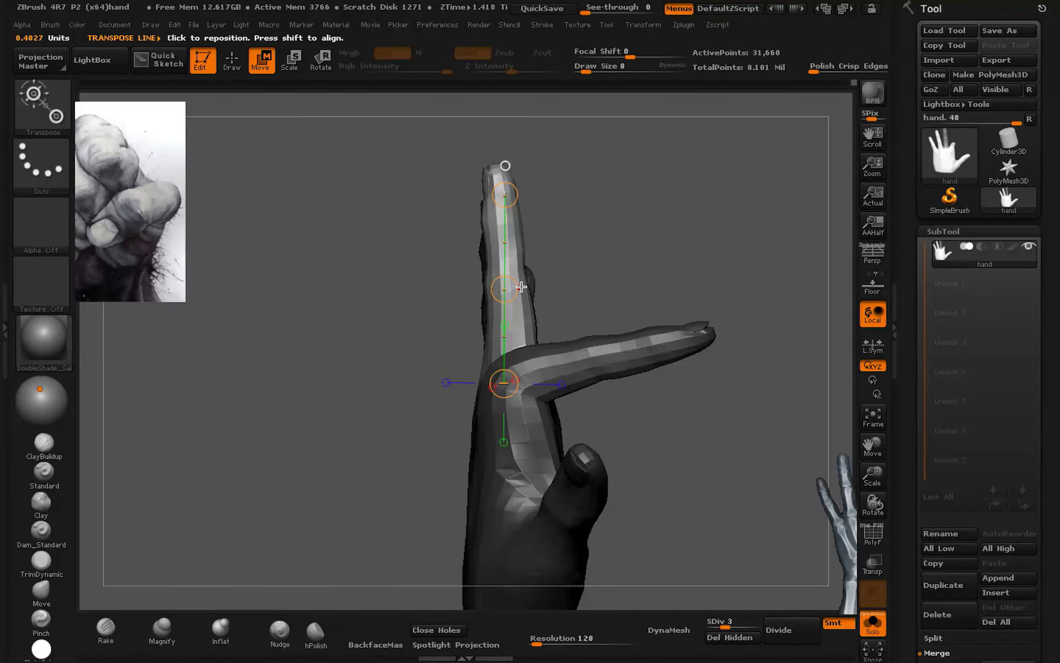
left_click_drag(504, 195, 568, 212)
key("ctrl+z")
key("r")
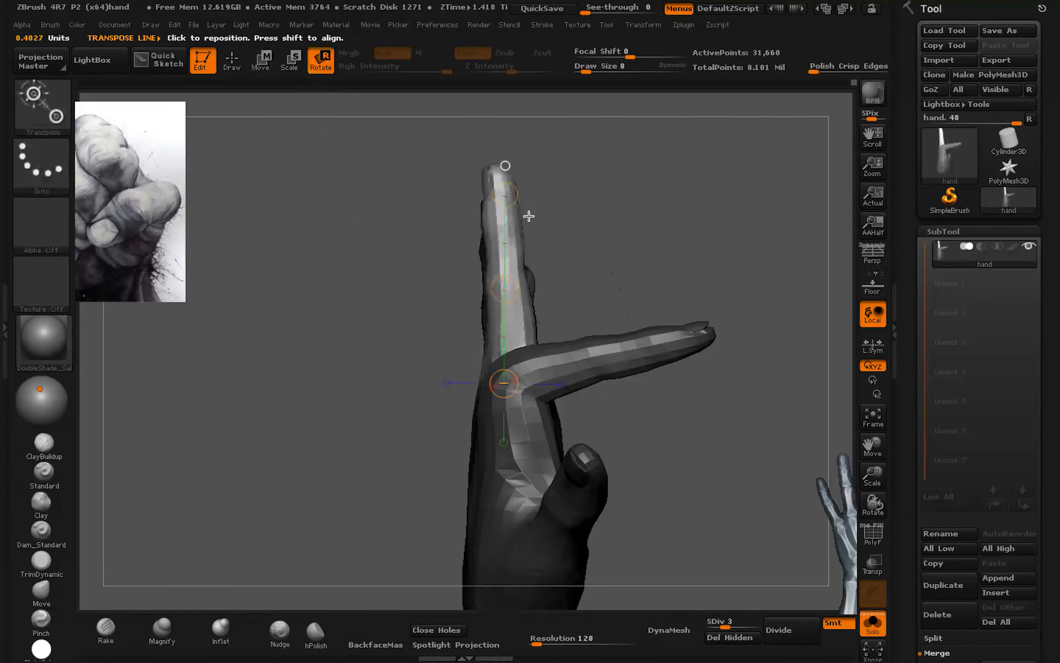
mouse_move(504, 195)
left_mouse_down()
mouse_move(655, 236)
mouse_move(755, 323)
mouse_move(556, 434)
mouse_move(679, 390)
mouse_move(613, 322)
mouse_move(546, 371)
mouse_move(623, 374)
mouse_move(635, 330)
mouse_move(718, 485)
left_mouse_up()
Step: Re-mask the bent fingers and redraw the pivot line, nudging the right finger left
mouse_move(644, 352)
left_mouse_down()
mouse_move(665, 293)
mouse_move(654, 431)
left_mouse_up()
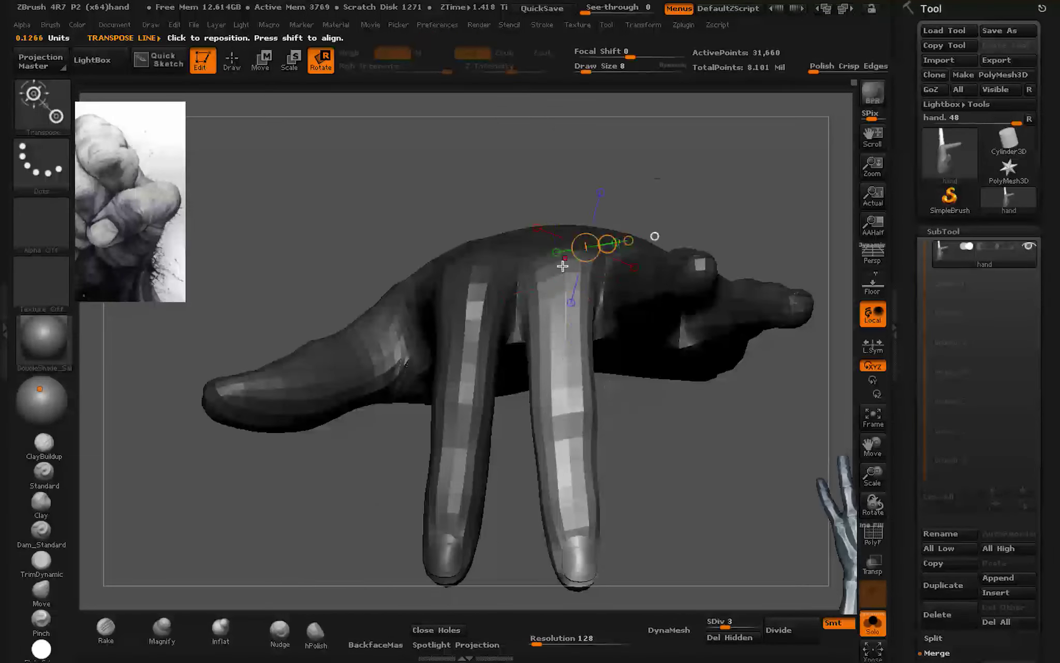
left_click_drag(577, 529, 562, 529)
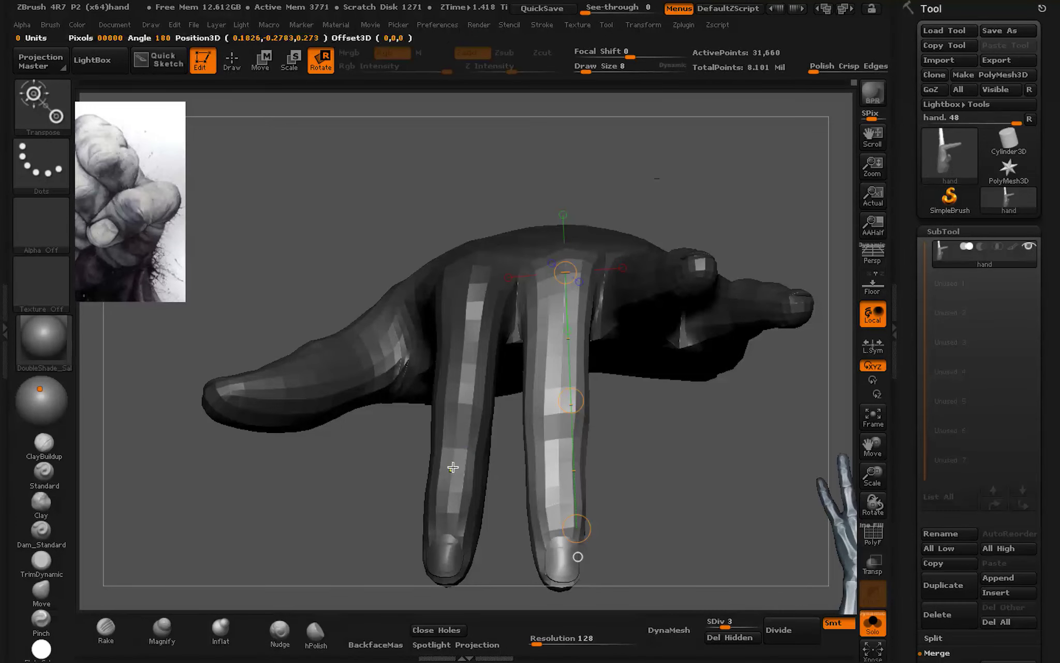
left_click_drag(410, 433, 499, 581)
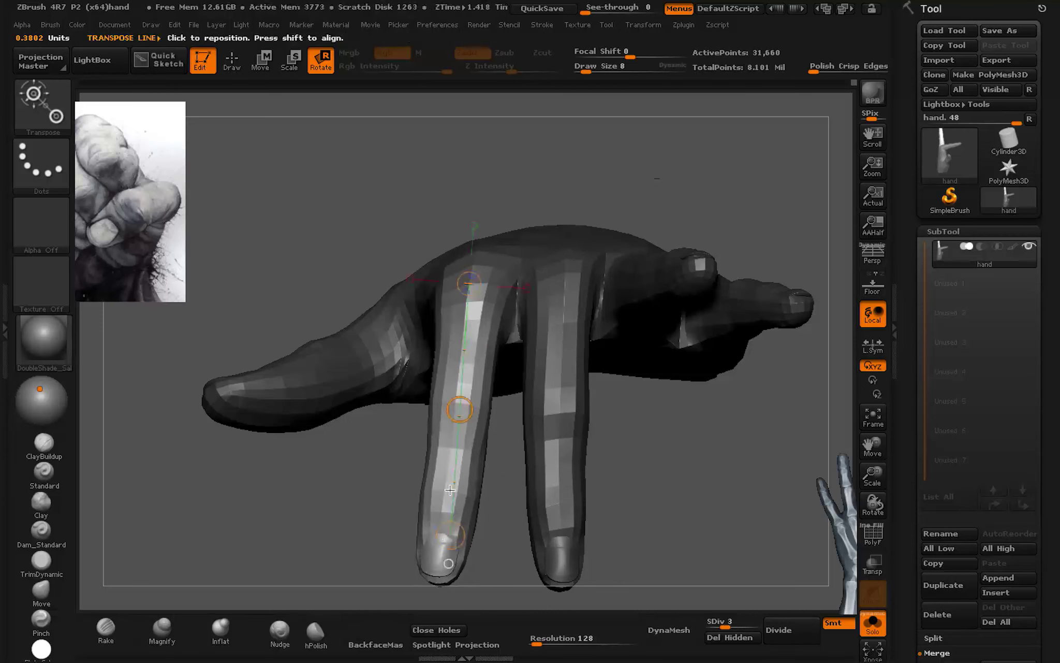
left_click_drag(582, 450, 568, 457, "ctrl")
left_click_drag(625, 515, 573, 444, "ctrl")
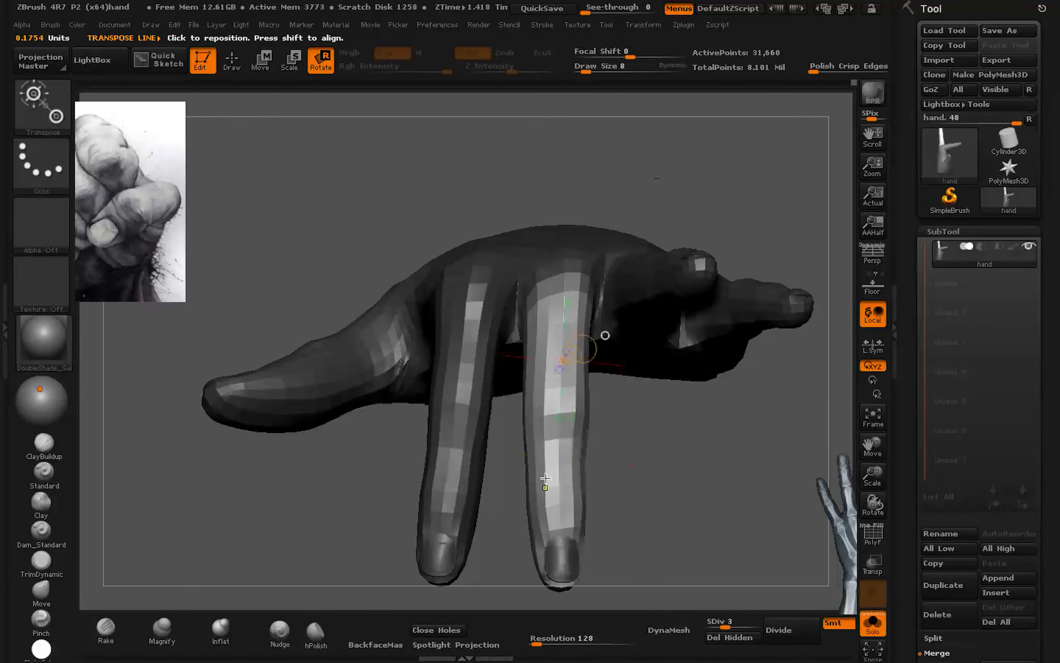
left_click_drag(513, 492, 567, 381)
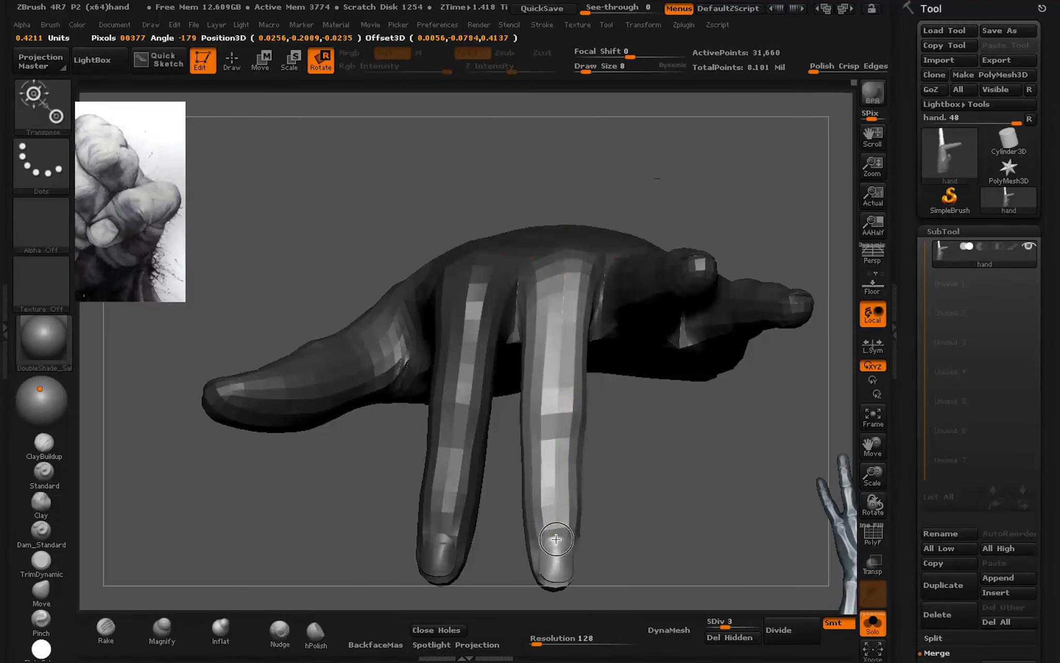
Step: Rotate the middle finger further around its knuckle and check it from the side
mouse_move(658, 433)
left_mouse_down()
mouse_move(571, 325)
mouse_move(576, 315)
left_mouse_up()
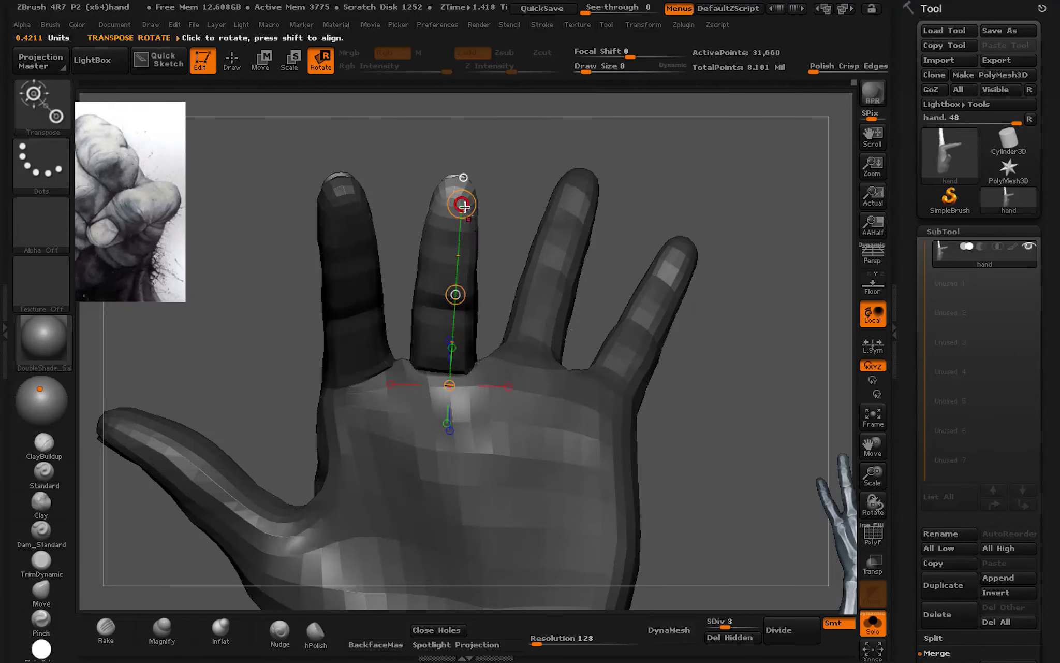
left_click_drag(463, 207, 445, 218)
left_click_drag(595, 217, 668, 229)
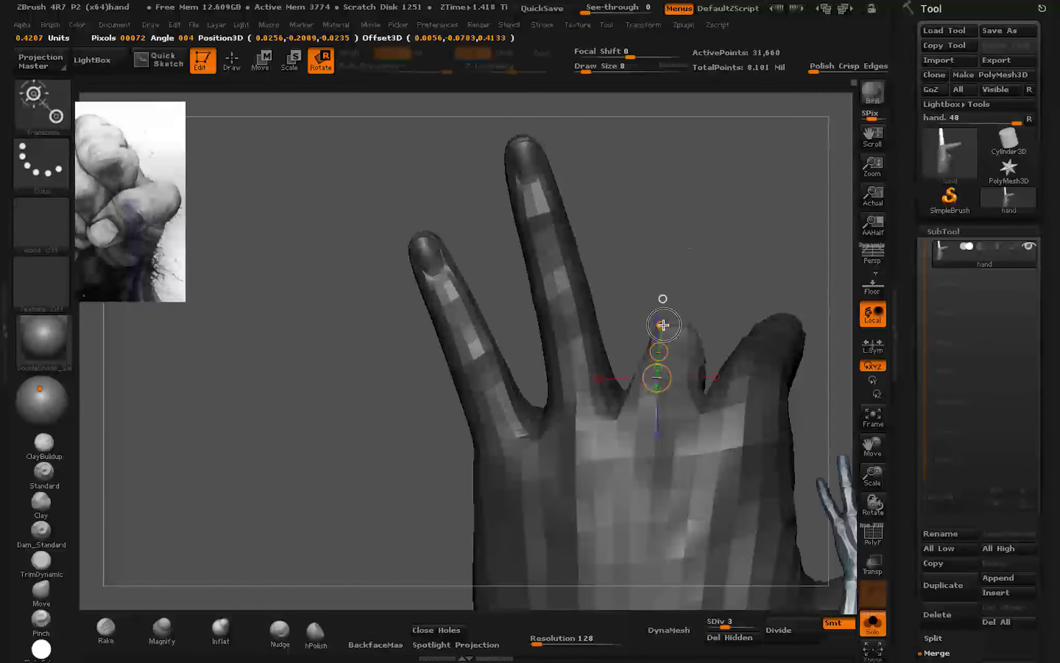
mouse_move(673, 325)
left_mouse_down()
mouse_move(651, 244)
mouse_move(521, 287)
left_mouse_up()
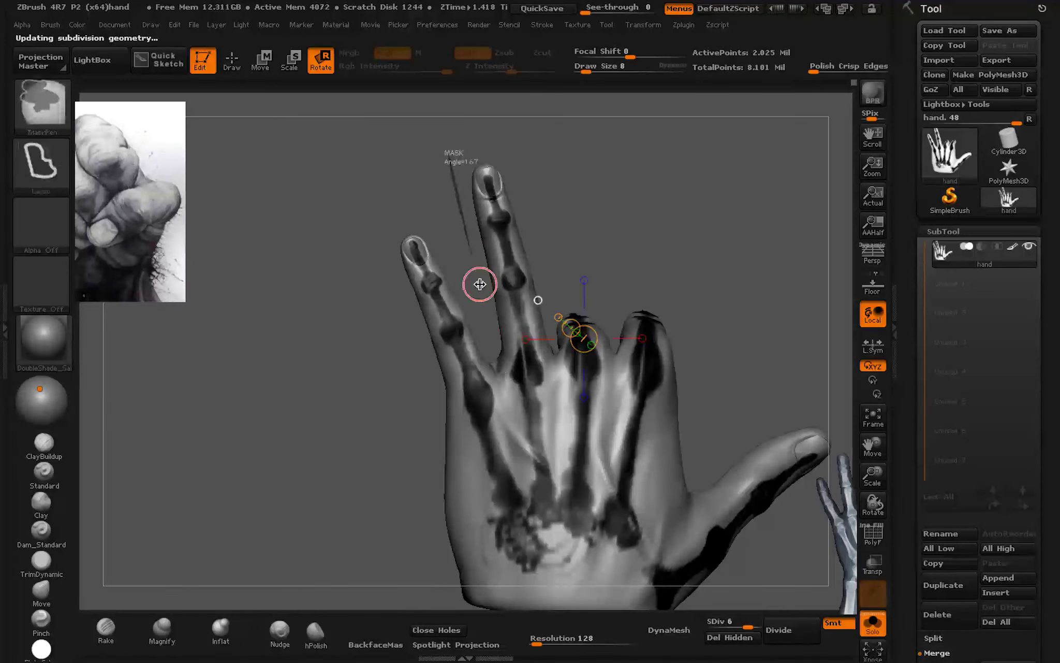
Step: Mask and invert so only the middle finger is free, then lay a transpose line along it
left_click_drag(555, 329, 496, 157, "ctrl")
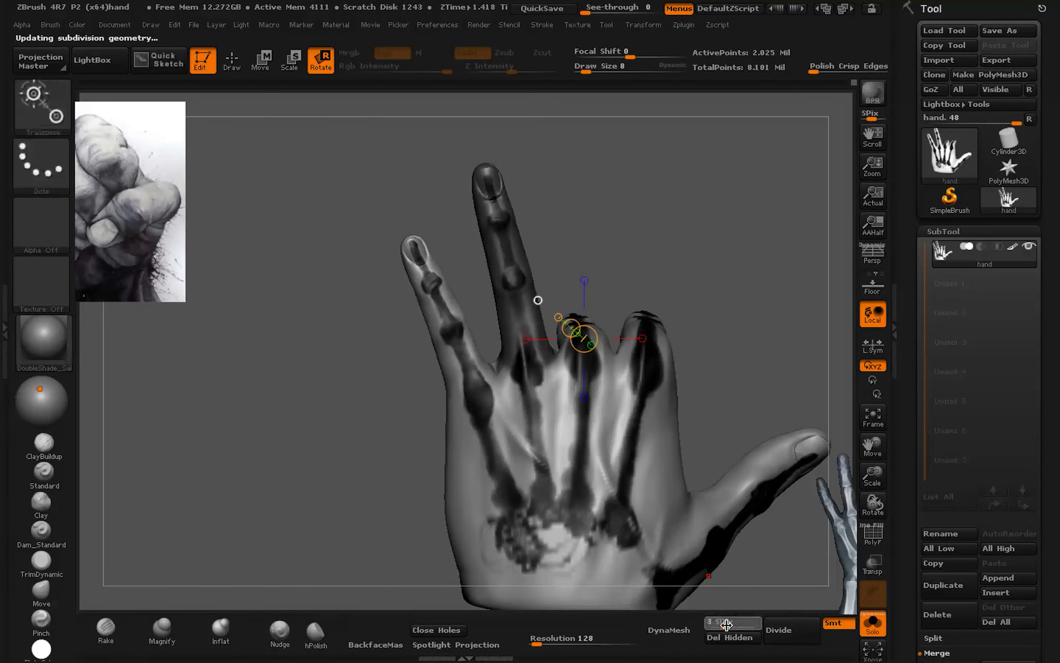
left_click(571, 261, "ctrl")
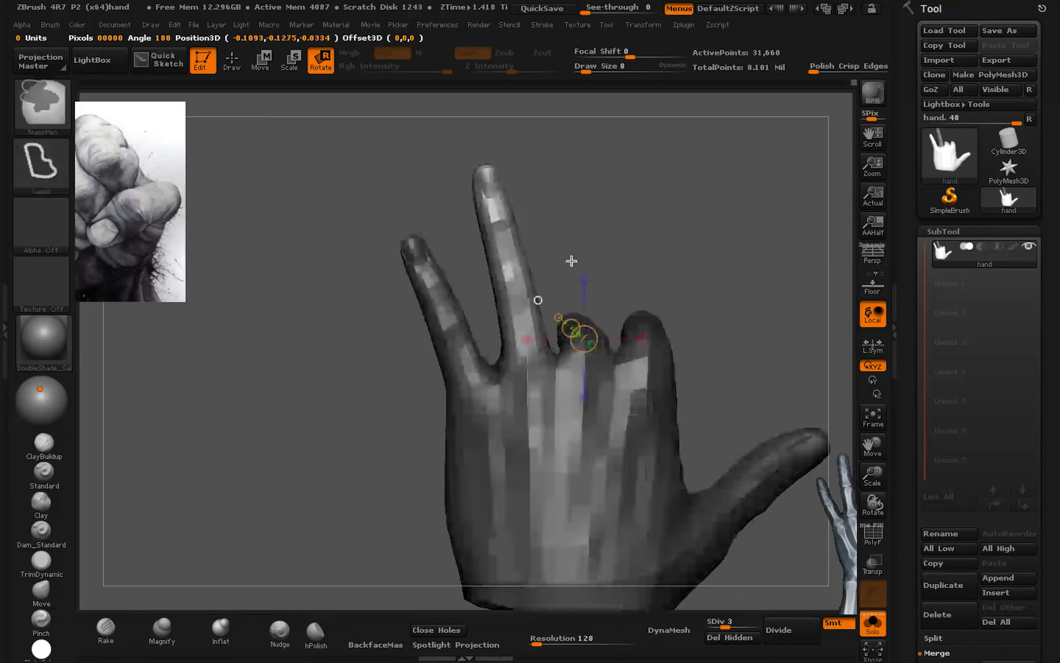
left_click_drag(518, 417, 497, 378)
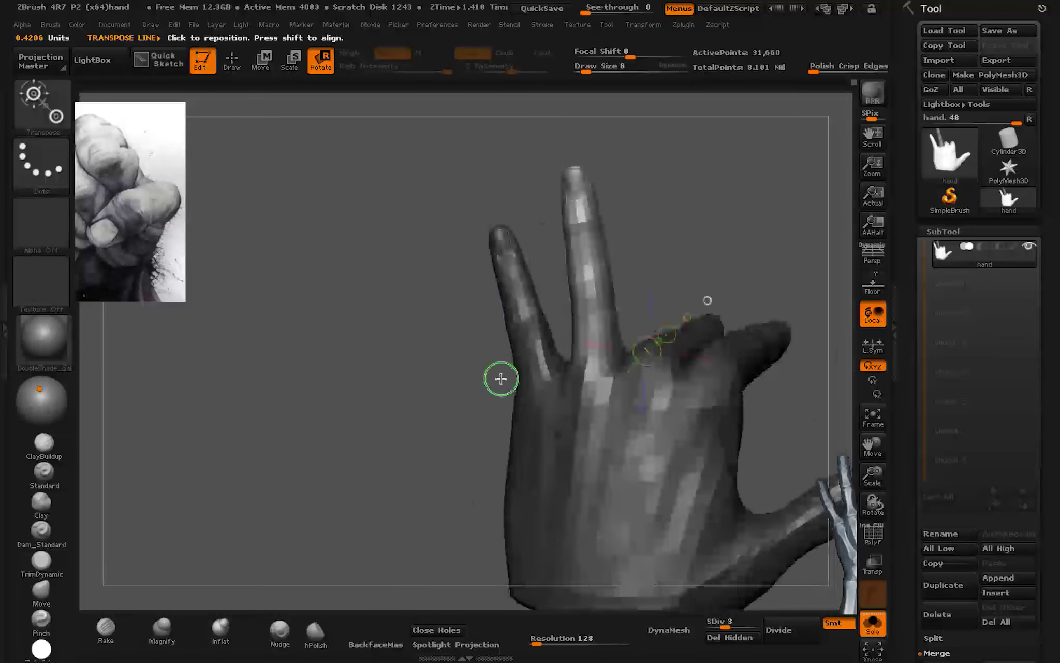
left_click(611, 244)
mouse_move(611, 244)
left_mouse_down()
mouse_move(556, 246)
mouse_move(637, 233)
mouse_move(423, 201)
mouse_move(618, 281)
mouse_move(781, 451)
mouse_move(584, 551)
mouse_move(629, 506)
mouse_move(584, 409)
mouse_move(569, 439)
mouse_move(550, 411)
mouse_move(630, 422)
mouse_move(670, 390)
mouse_move(616, 468)
left_mouse_up()
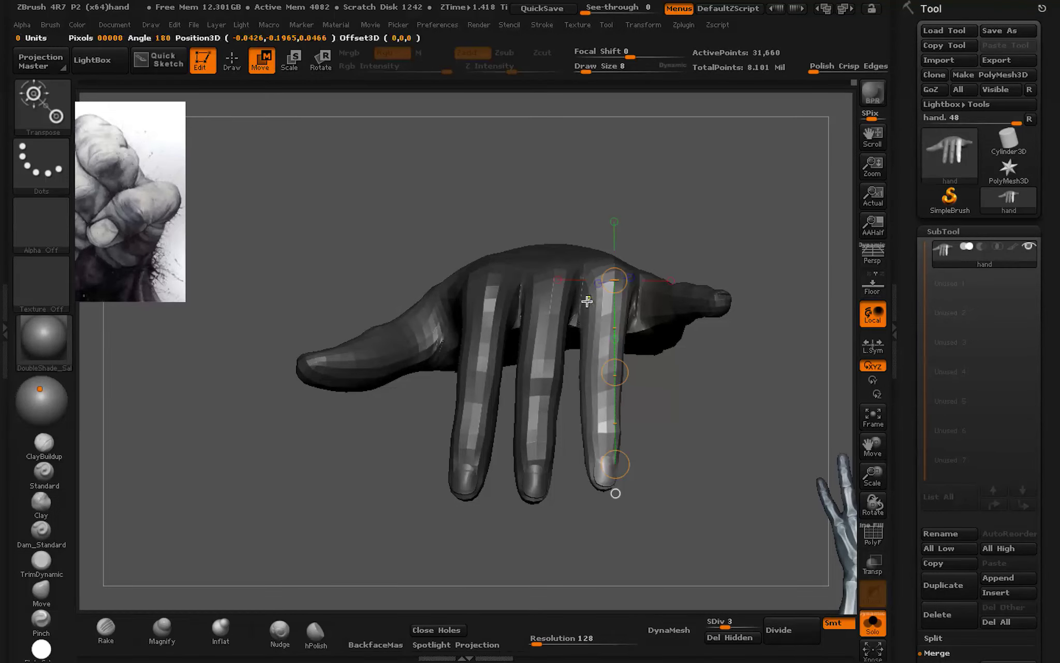
Step: Leave only the ring finger unmasked and swing its tip toward the middle finger
mouse_move(616, 371)
left_mouse_down()
mouse_move(622, 385)
mouse_move(428, 530)
mouse_move(487, 265)
mouse_move(439, 340)
mouse_move(613, 428)
mouse_move(570, 487)
left_mouse_up()
left_click_drag(450, 250, 485, 400)
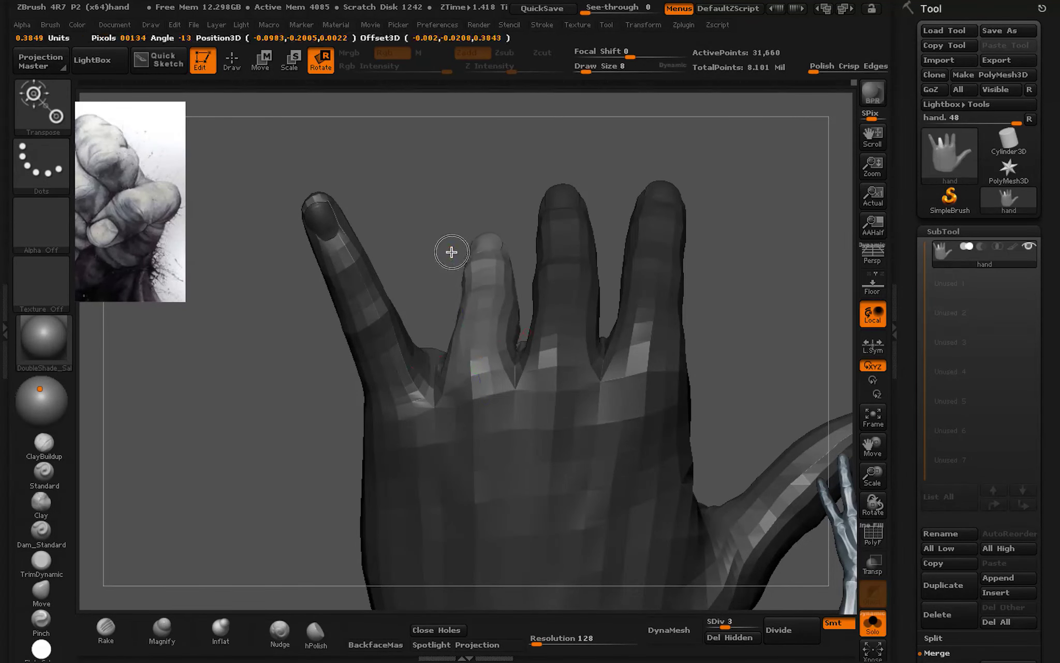
left_click_drag(659, 258, 660, 273, "ctrl")
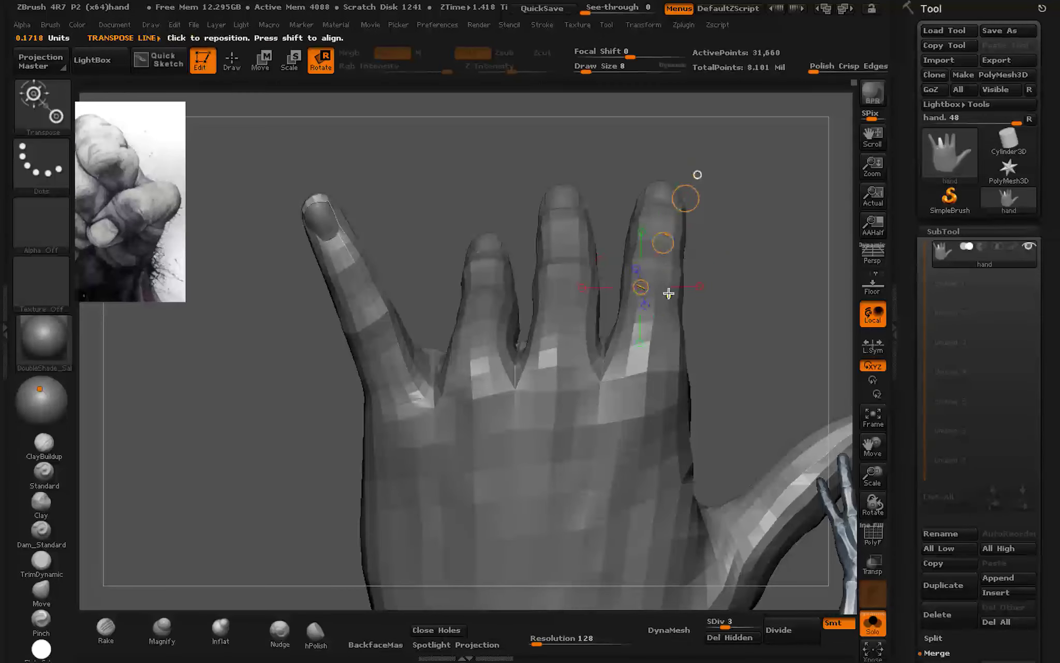
mouse_move(611, 220)
left_mouse_down()
mouse_move(709, 175)
mouse_move(689, 317)
left_mouse_up()
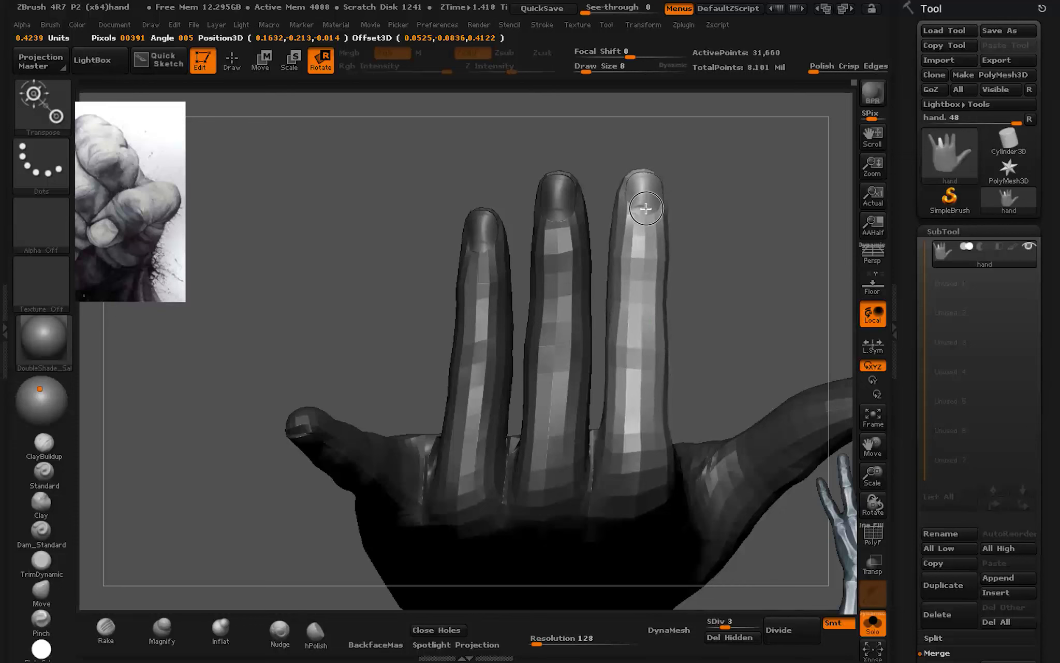
mouse_move(655, 204)
left_mouse_down()
mouse_move(644, 206)
mouse_move(686, 237)
mouse_move(655, 284)
mouse_move(726, 260)
mouse_move(683, 205)
mouse_move(729, 244)
mouse_move(575, 246)
left_mouse_up()
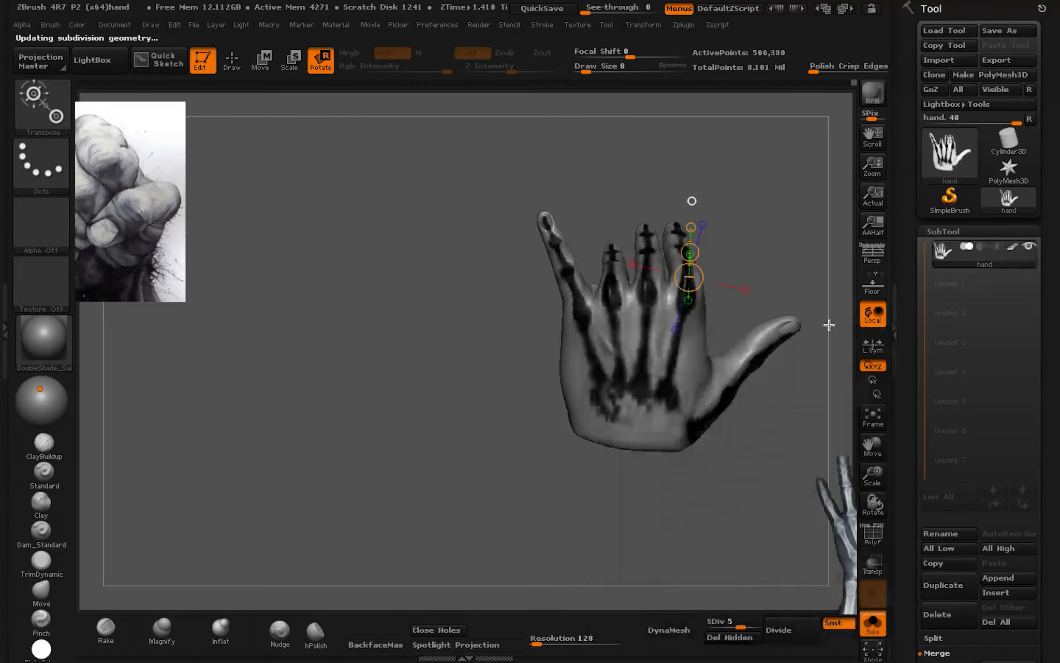
Step: Hide the polypaint, drop to subdivision level 3 and bend the finger to a new angle
mouse_move(828, 324)
left_mouse_down("alt")
mouse_move(750, 224)
mouse_move(565, 391)
mouse_move(513, 390)
left_mouse_up("alt")
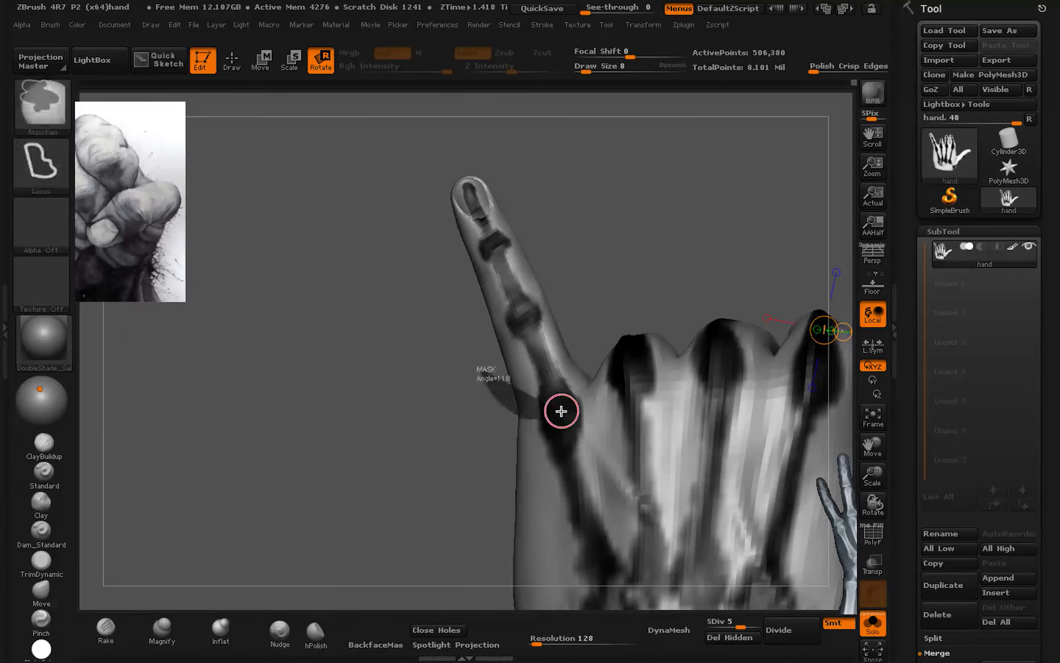
left_click(1012, 250)
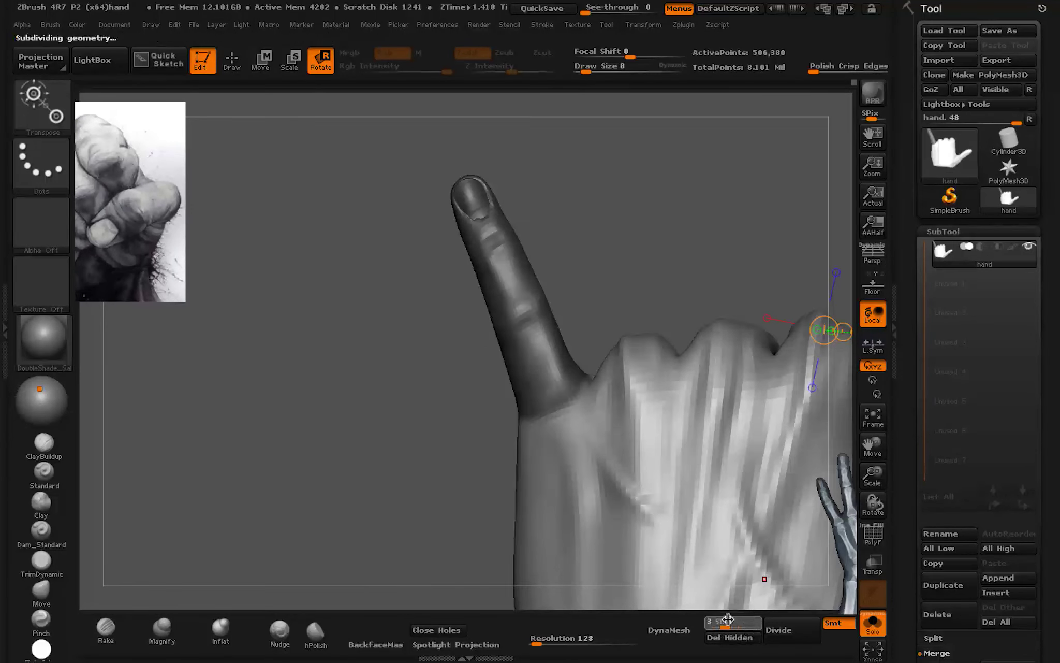
left_click(530, 347)
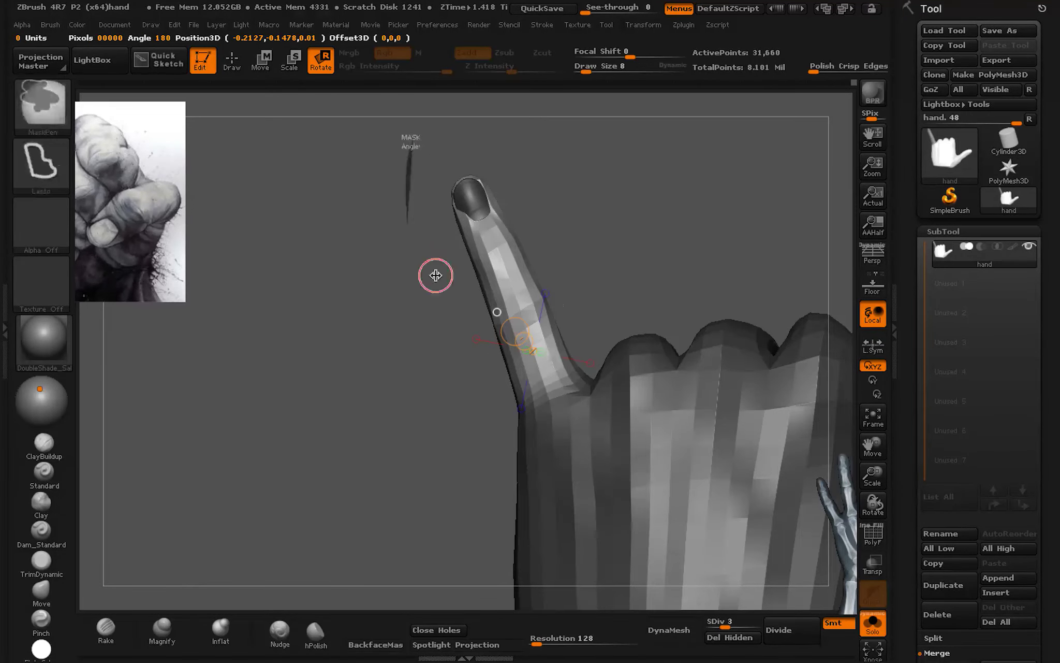
left_click_drag(435, 275, 533, 403)
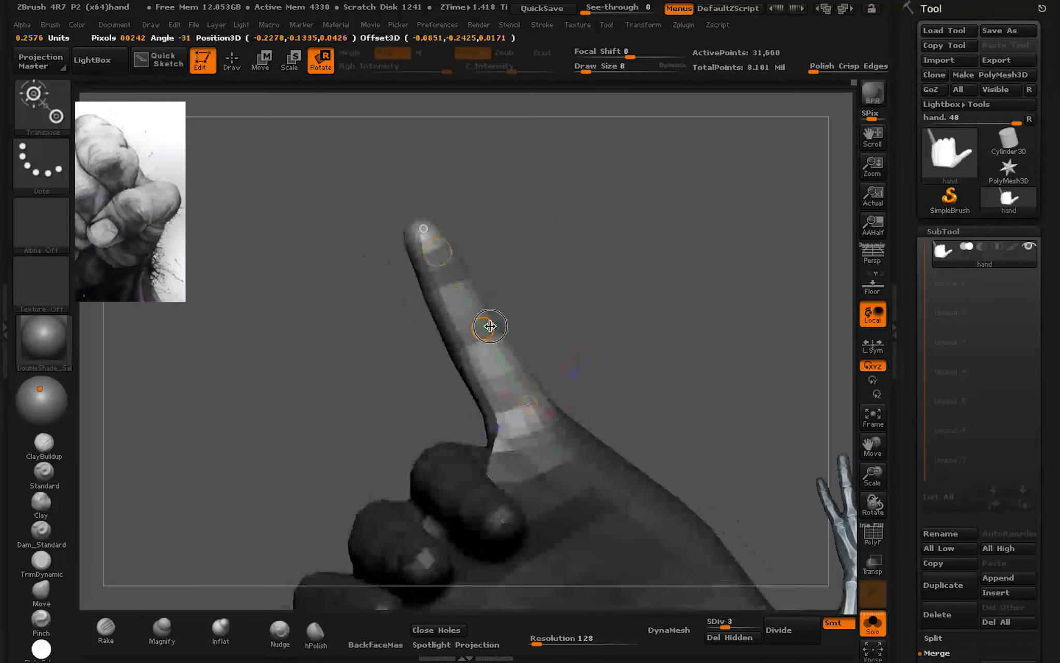
left_click_drag(488, 304, 483, 332)
mouse_move(543, 289)
left_mouse_down()
mouse_move(594, 243)
mouse_move(517, 355)
mouse_move(590, 233)
mouse_move(637, 357)
mouse_move(627, 194)
mouse_move(556, 419)
mouse_move(579, 296)
mouse_move(509, 365)
left_mouse_up()
Step: Inspect the posed hand from several angles and show its polygroup colours at level 1
mouse_move(574, 432)
left_mouse_down()
mouse_move(684, 362)
mouse_move(573, 414)
mouse_move(589, 443)
mouse_move(728, 485)
mouse_move(532, 254)
left_mouse_up()
left_click_drag(614, 208, 751, 363)
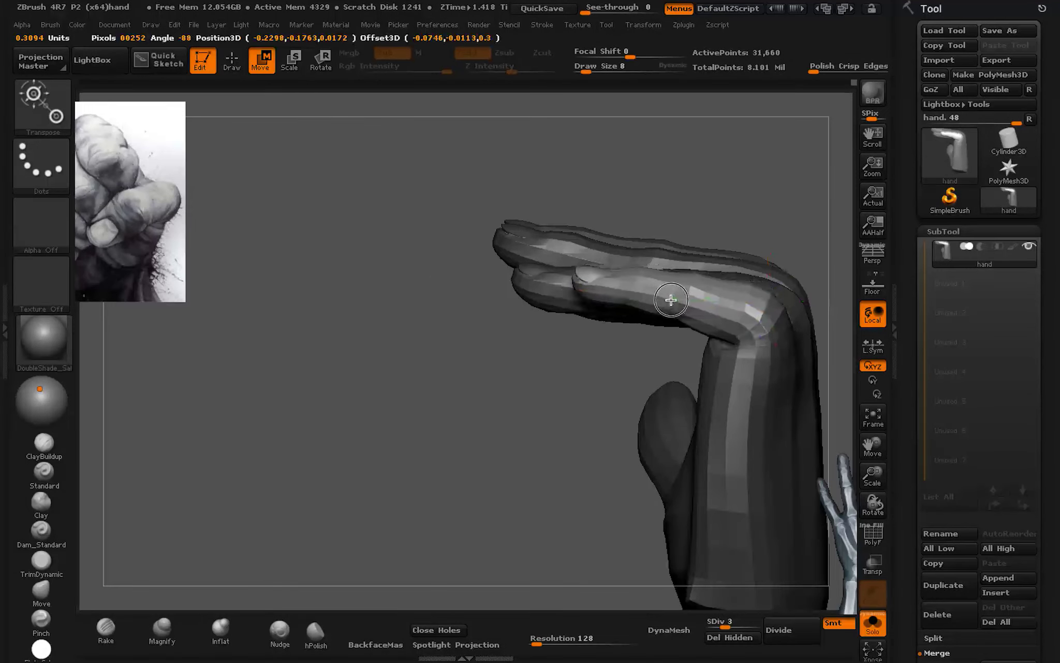
mouse_move(675, 295)
left_mouse_down()
mouse_move(639, 395)
mouse_move(582, 329)
mouse_move(585, 471)
mouse_move(567, 419)
left_mouse_up()
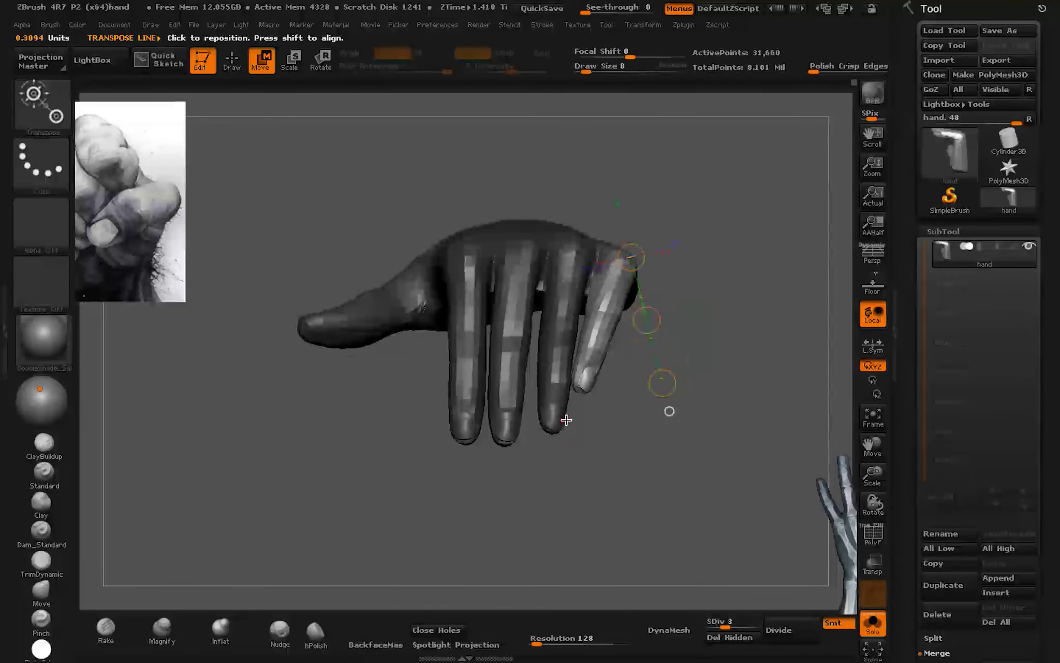
key("q")
mouse_move(485, 509)
left_mouse_down()
mouse_move(672, 428)
mouse_move(680, 624)
mouse_move(705, 621)
left_mouse_up()
left_click(879, 539)
mouse_move(568, 336)
left_mouse_down()
mouse_move(582, 272)
mouse_move(651, 372)
mouse_move(552, 444)
mouse_move(570, 357)
mouse_move(532, 444)
mouse_move(522, 395)
mouse_move(587, 400)
mouse_move(542, 376)
mouse_move(496, 372)
left_mouse_up()
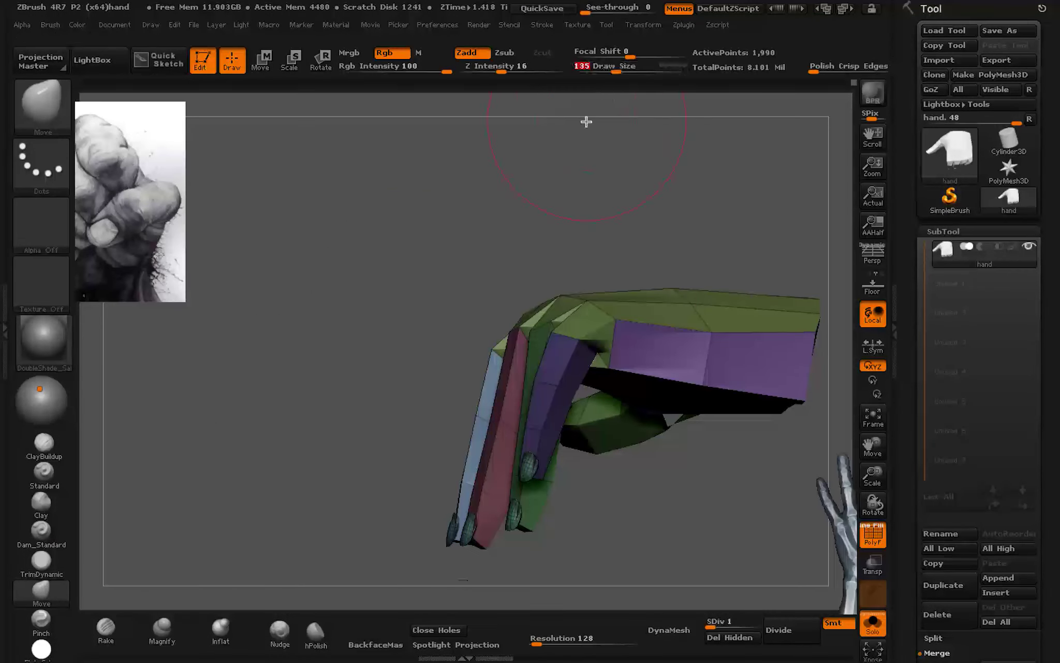
Step: Save the project with Ctrl+S and collapse the right Tool tray
mouse_move(586, 121)
left_mouse_down()
mouse_move(639, 379)
mouse_move(579, 351)
mouse_move(521, 350)
mouse_move(648, 311)
mouse_move(601, 390)
mouse_move(562, 378)
left_mouse_up()
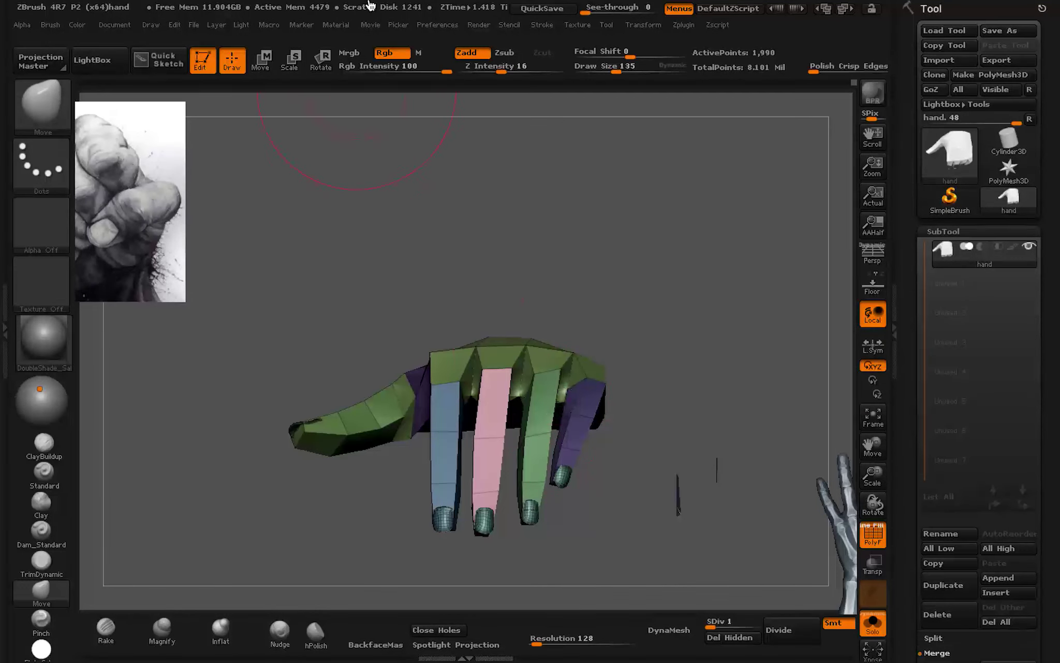
key("ctrl+s")
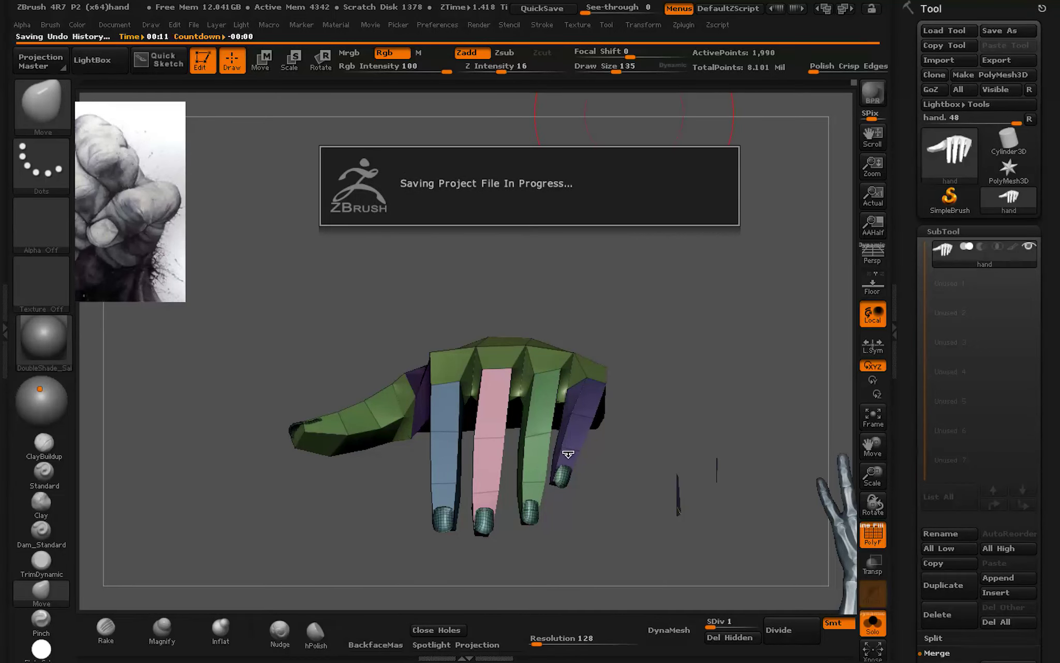
left_click(894, 331)
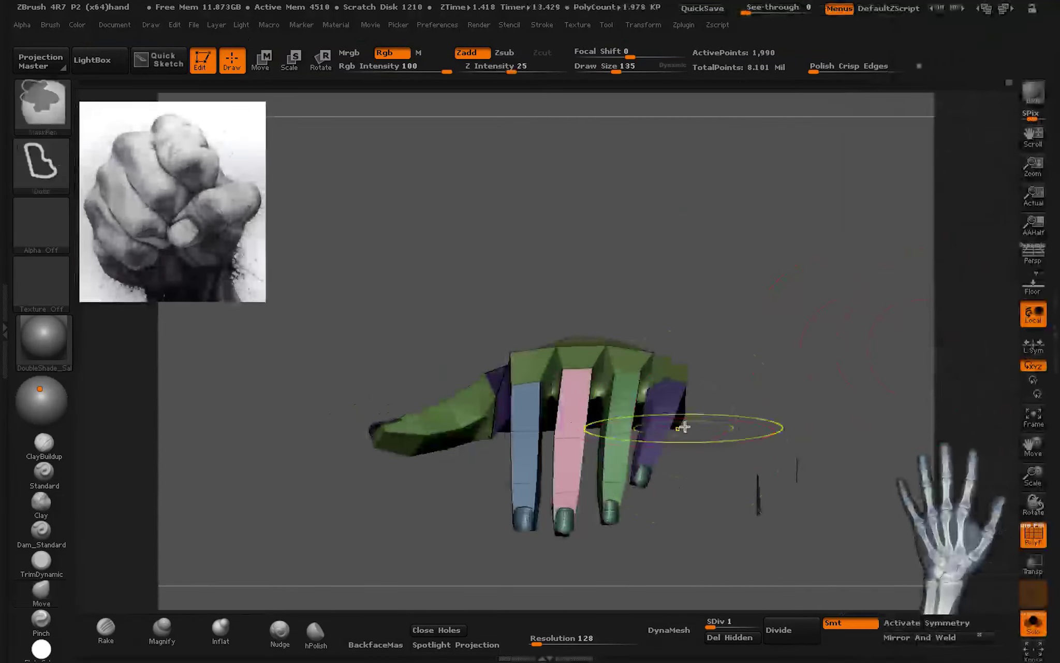
mouse_move(686, 426)
left_mouse_down()
mouse_move(632, 426)
mouse_move(597, 497)
mouse_move(506, 345)
mouse_move(558, 438)
mouse_move(623, 429)
mouse_move(402, 180)
left_mouse_up()
Step: Rotate the green outer finger backward toward the palm with Transpose Rotate
key("r")
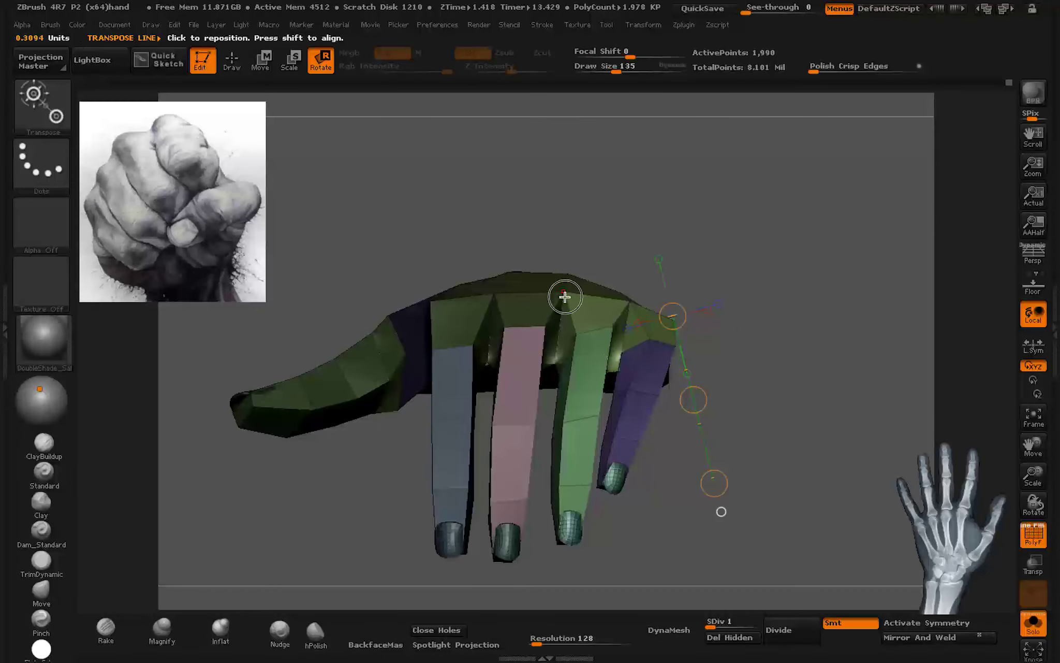
mouse_move(565, 296)
left_mouse_down()
mouse_move(624, 350)
mouse_move(679, 324)
mouse_move(681, 356)
mouse_move(558, 402)
mouse_move(589, 388)
mouse_move(539, 374)
mouse_move(526, 429)
mouse_move(568, 440)
mouse_move(653, 409)
mouse_move(603, 301)
mouse_move(610, 356)
mouse_move(587, 360)
mouse_move(629, 355)
mouse_move(573, 310)
left_mouse_up()
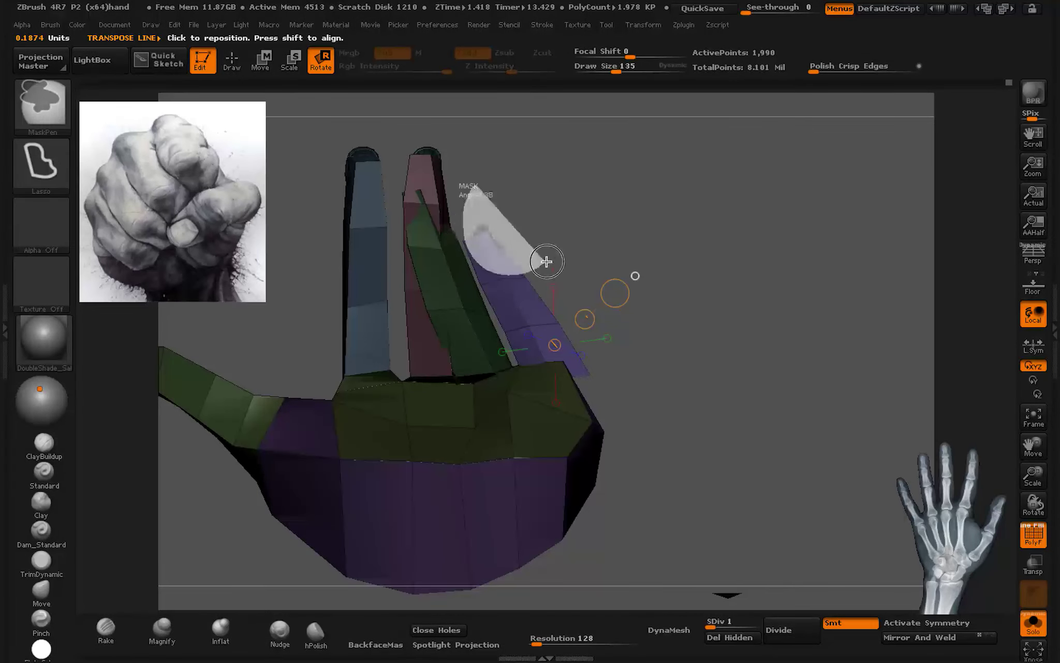
mouse_move(546, 261)
left_mouse_down()
mouse_move(440, 339)
mouse_move(494, 305)
left_mouse_up()
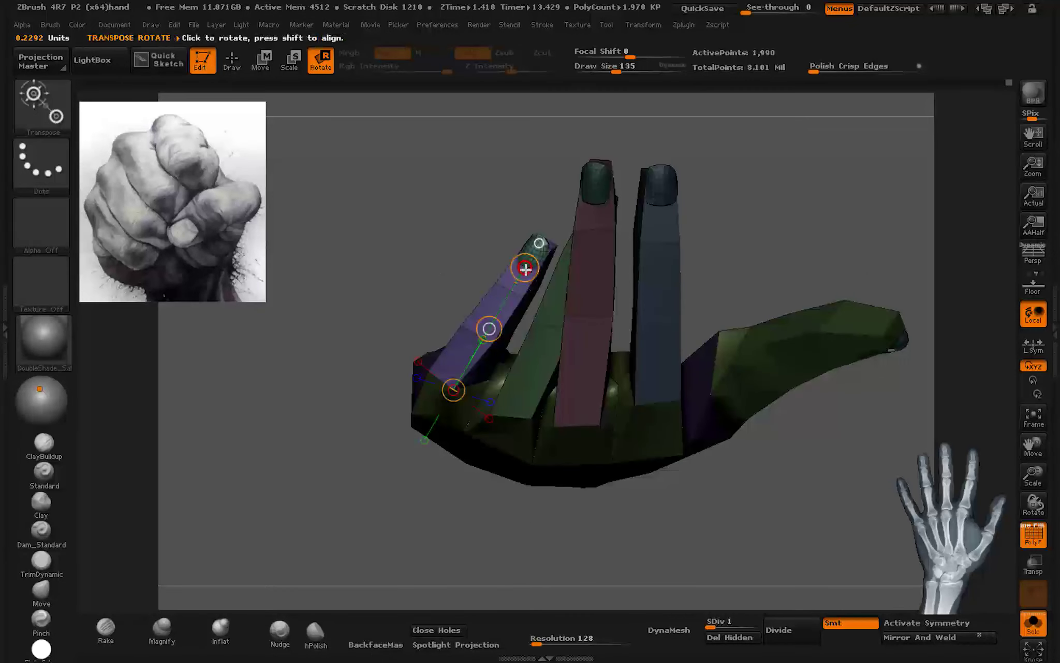
mouse_move(540, 329)
left_mouse_down()
mouse_move(537, 215)
mouse_move(592, 253)
mouse_move(717, 270)
mouse_move(634, 213)
mouse_move(542, 239)
mouse_move(596, 285)
mouse_move(804, 315)
mouse_move(766, 271)
mouse_move(484, 269)
mouse_move(544, 426)
mouse_move(684, 444)
mouse_move(632, 481)
mouse_move(622, 455)
mouse_move(565, 525)
left_mouse_up()
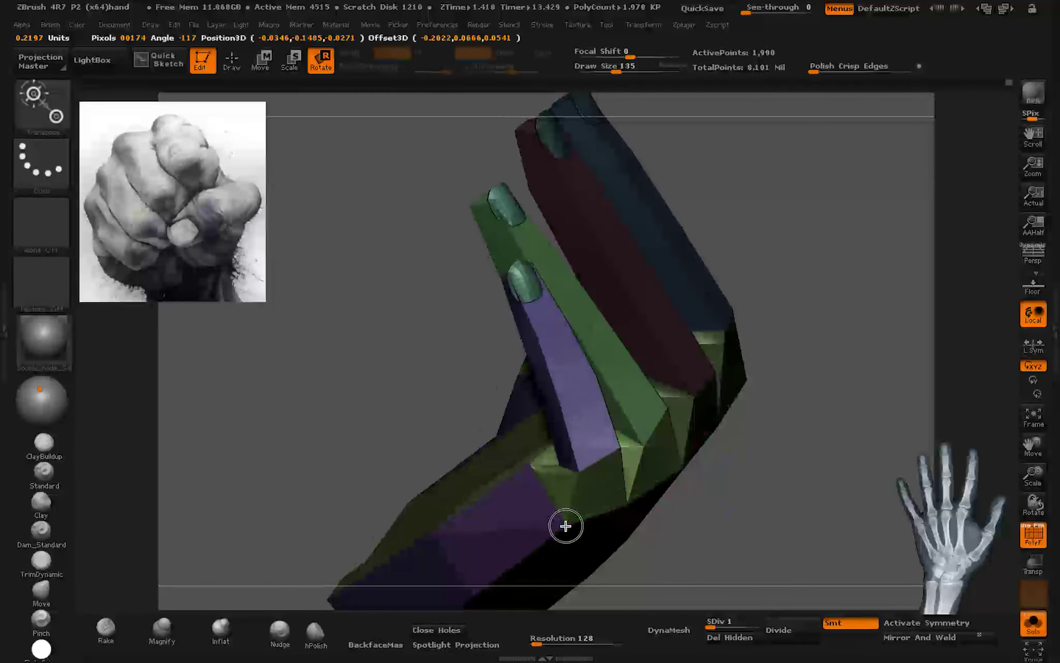
mouse_move(567, 469)
left_mouse_down()
mouse_move(632, 355)
mouse_move(613, 231)
mouse_move(804, 328)
mouse_move(677, 387)
left_mouse_up()
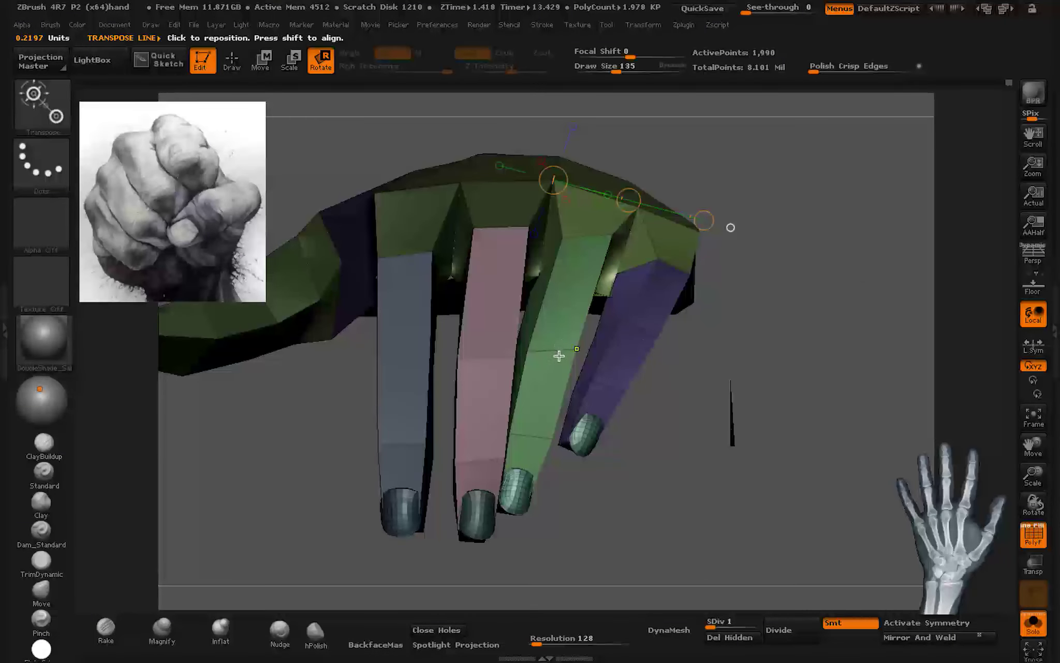
mouse_move(559, 356)
left_mouse_down("ctrl")
mouse_move(591, 442)
mouse_move(551, 442)
mouse_move(527, 403)
left_mouse_up("ctrl")
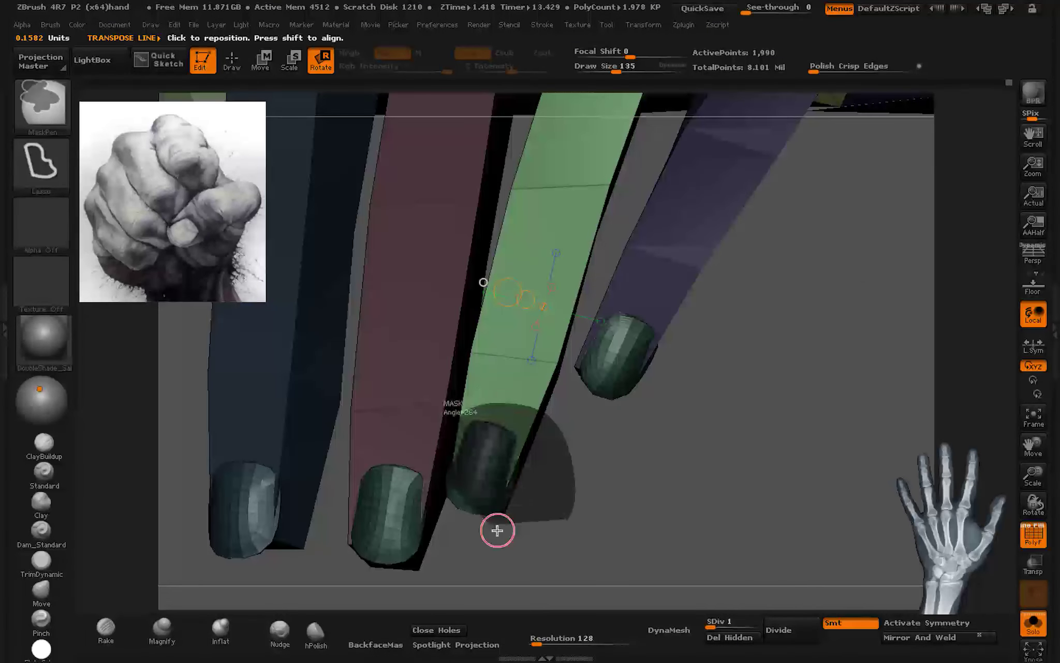
Step: Raise the hand to subdivision level 5 and hide the polygroup colours
key("f")
key("ctrl+d")
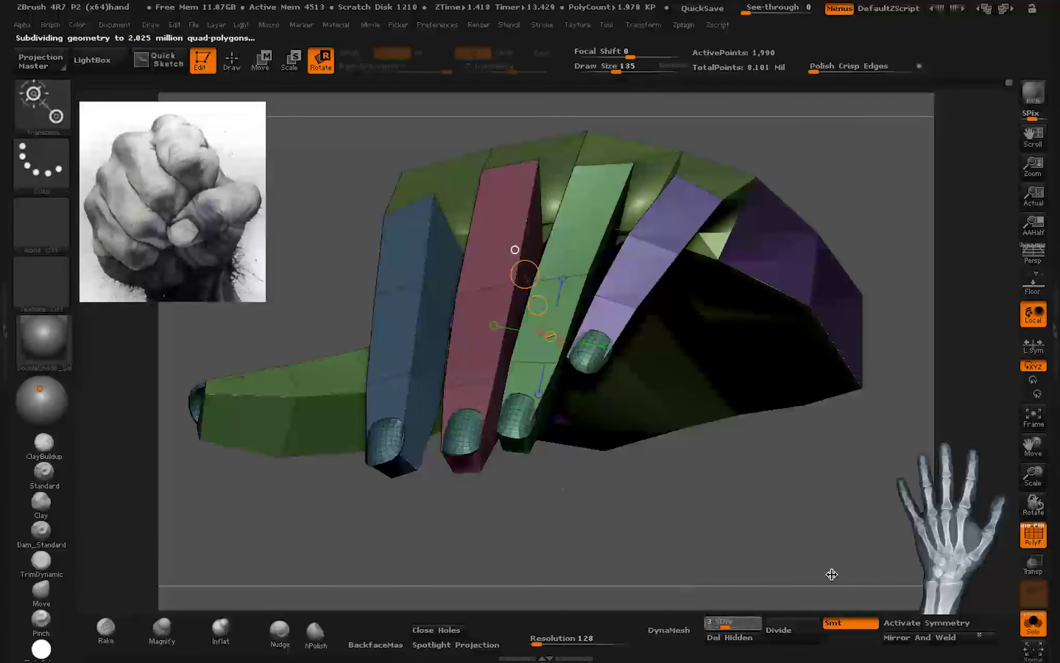
left_click(1034, 536)
mouse_move(708, 502)
left_mouse_down()
mouse_move(748, 540)
mouse_move(714, 450)
mouse_move(719, 324)
mouse_move(769, 398)
mouse_move(656, 492)
mouse_move(539, 402)
mouse_move(899, 613)
left_mouse_up()
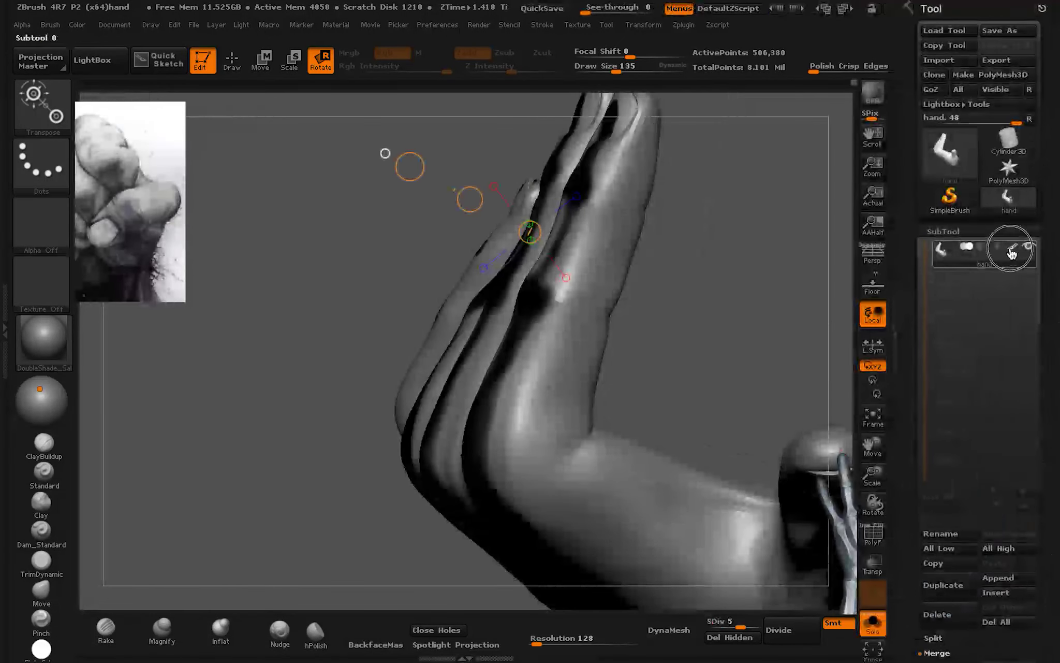
mouse_move(740, 625)
left_mouse_down()
mouse_move(599, 402)
mouse_move(620, 409)
mouse_move(634, 348)
mouse_move(551, 212)
mouse_move(498, 281)
left_mouse_up()
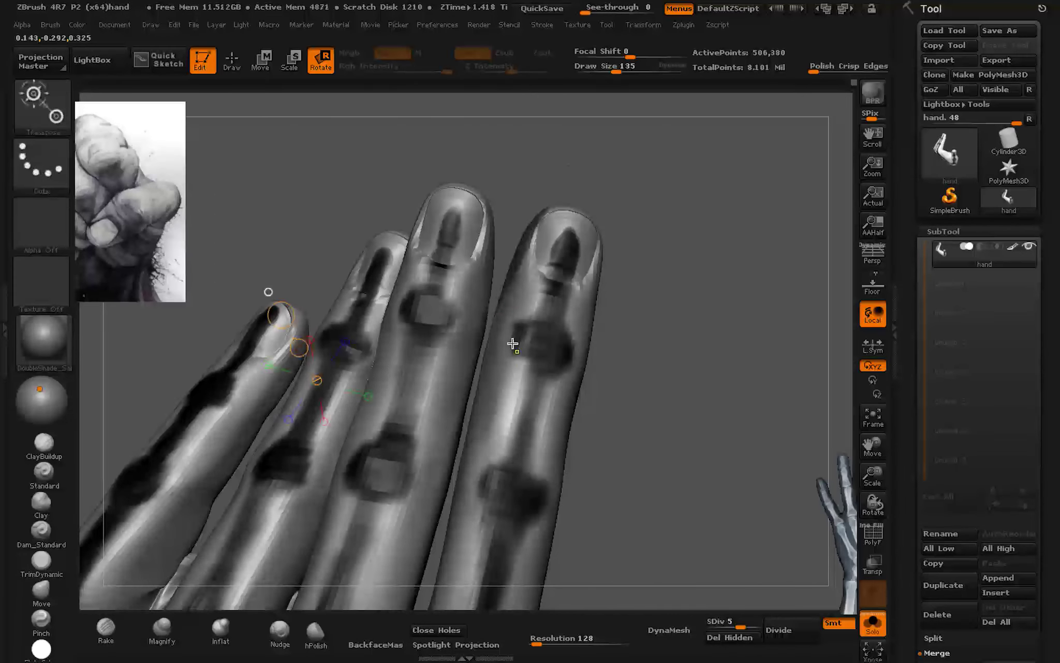
Step: Mask the ring finger's lower part and tip, dropping the hand to subdivision level 3
left_click_drag(512, 343, 542, 410)
left_click_drag(509, 365, 538, 413)
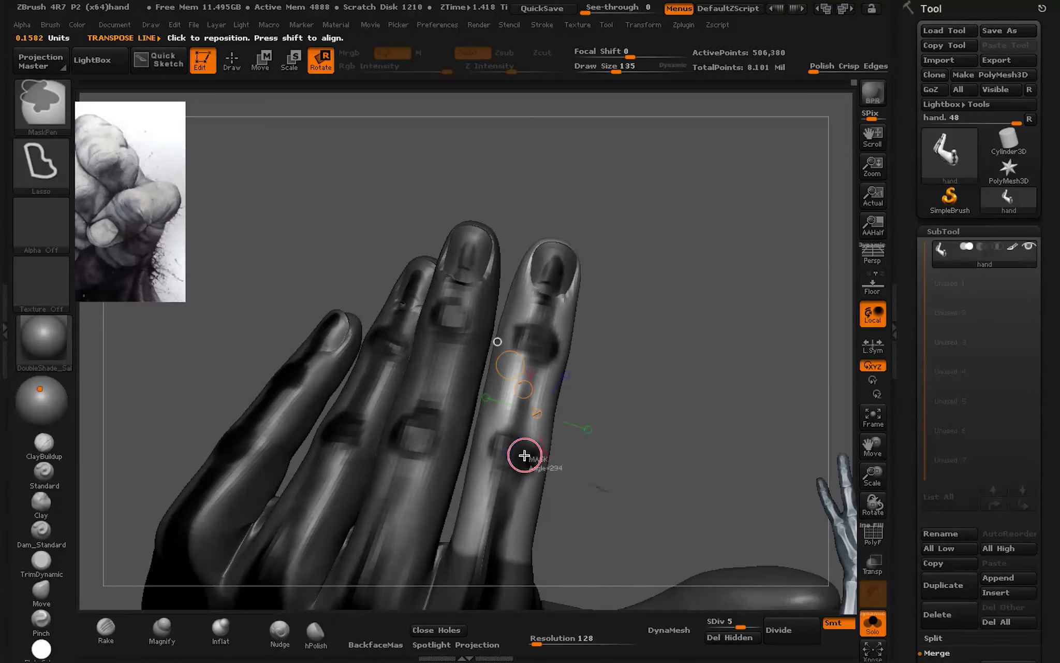
left_click_drag(525, 455, 515, 598, "ctrl")
mouse_move(549, 332)
left_mouse_down("ctrl")
mouse_move(618, 359)
mouse_move(354, 221)
left_mouse_up("ctrl")
key("ctrl")
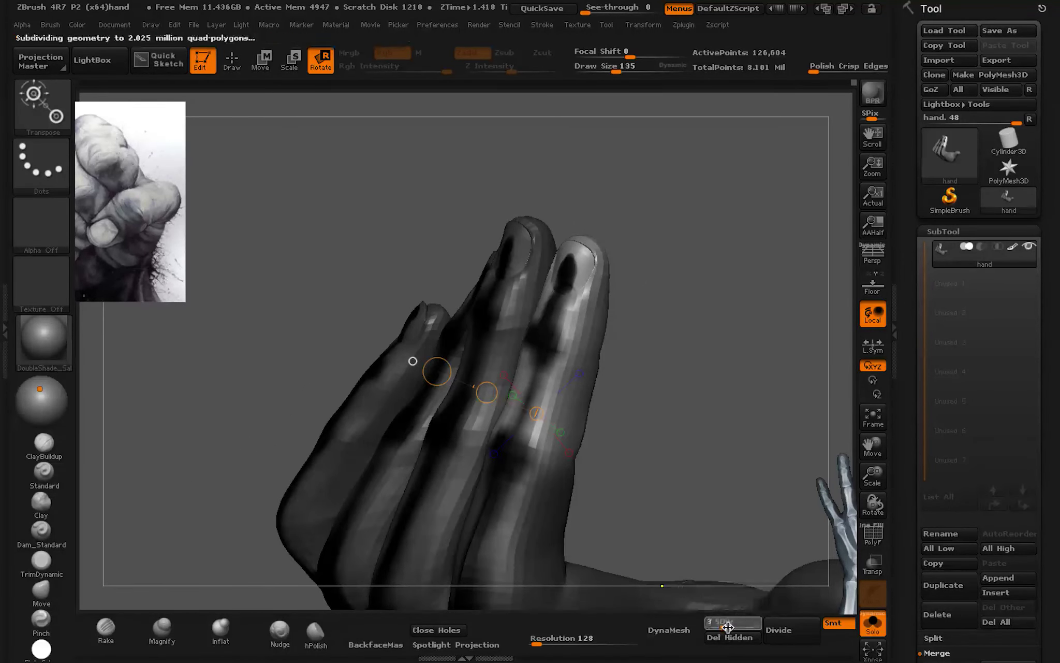
left_click_drag(728, 627, 725, 626)
Step: Bend one finger's upper part on a pose axis, undoing the overly strong bend
mouse_move(715, 466)
left_mouse_down()
mouse_move(626, 350)
mouse_move(559, 480)
left_mouse_up()
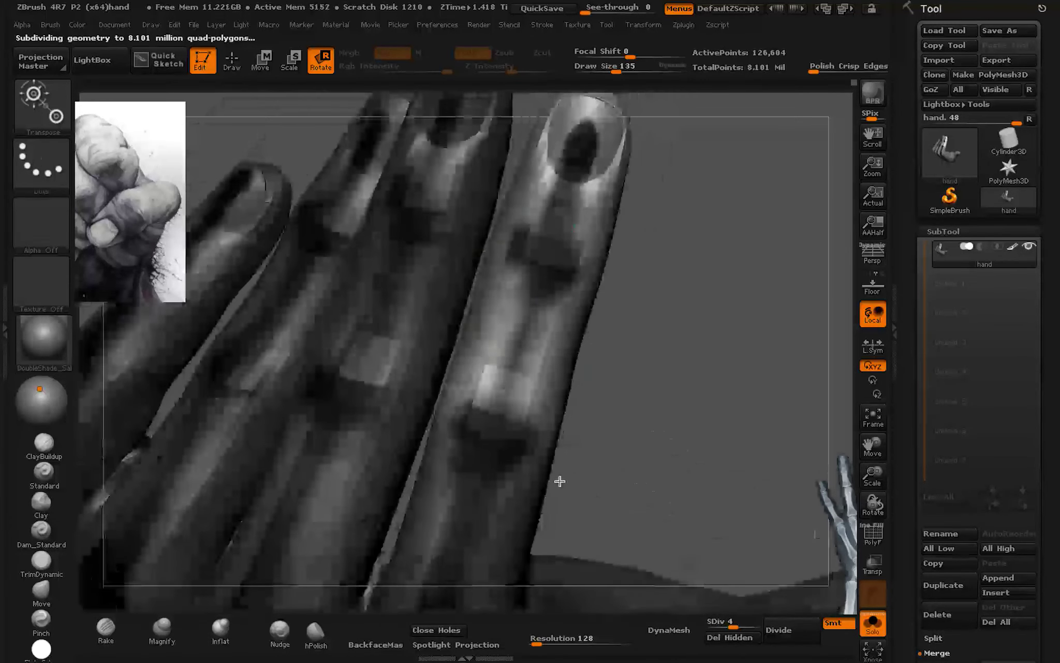
left_click_drag(549, 438, 506, 336)
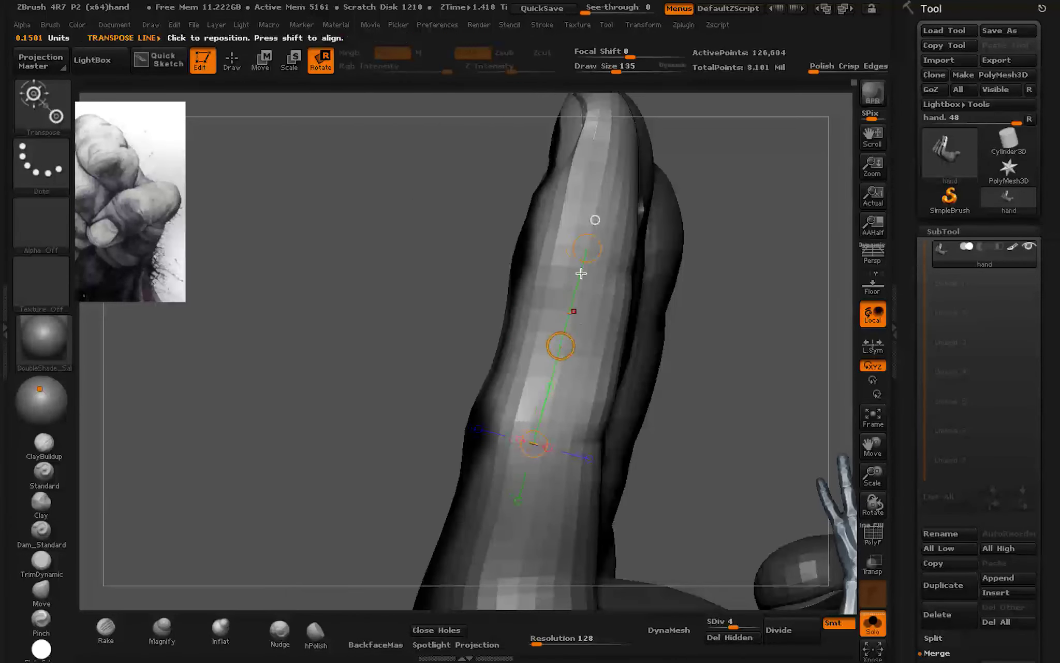
left_click_drag(581, 274, 726, 499)
left_click_drag(594, 217, 568, 383)
key("ctrl+z")
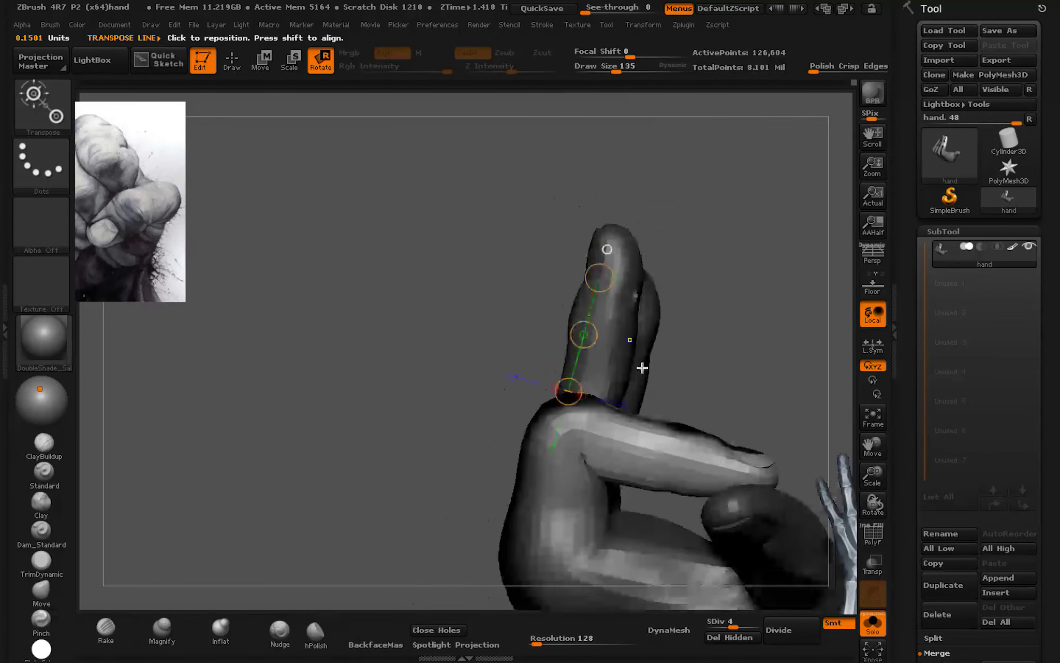
Step: Mask the lower half of the hand and inspect the arched finger
mouse_move(642, 367)
left_mouse_down()
mouse_move(639, 466)
mouse_move(610, 386)
mouse_move(568, 383)
mouse_move(571, 418)
mouse_move(551, 454)
mouse_move(600, 434)
mouse_move(714, 416)
mouse_move(516, 497)
mouse_move(562, 452)
mouse_move(638, 407)
mouse_move(737, 620)
left_mouse_up()
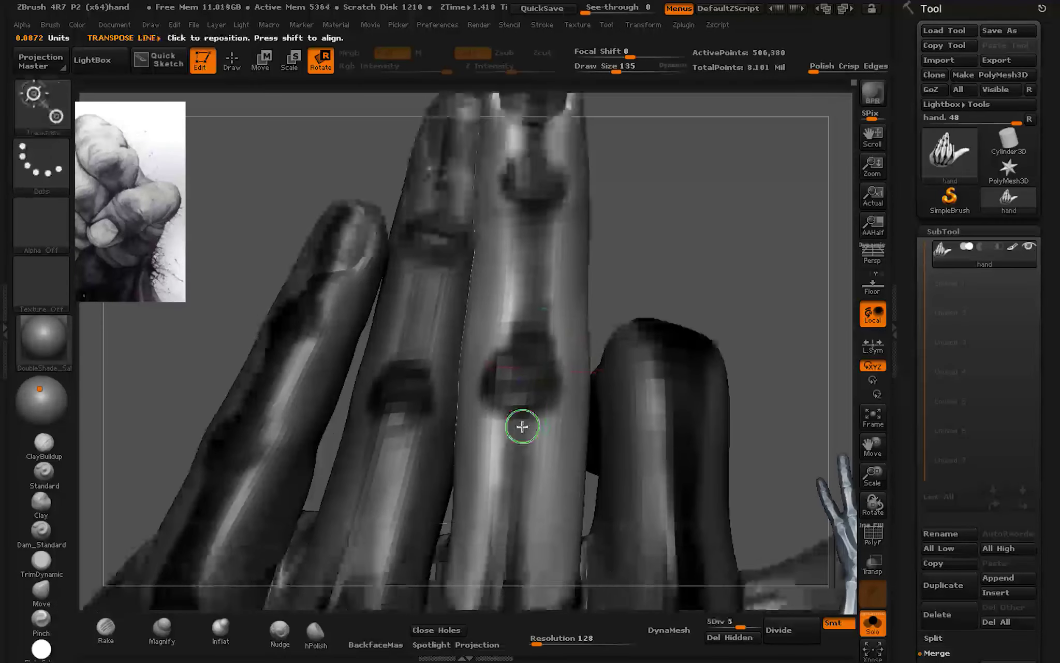
mouse_move(520, 431)
left_mouse_down()
mouse_move(253, 390)
mouse_move(612, 333)
left_mouse_up()
mouse_move(465, 329)
left_mouse_down()
mouse_move(497, 511)
mouse_move(490, 220)
left_mouse_up()
left_click_drag(607, 325, 501, 562)
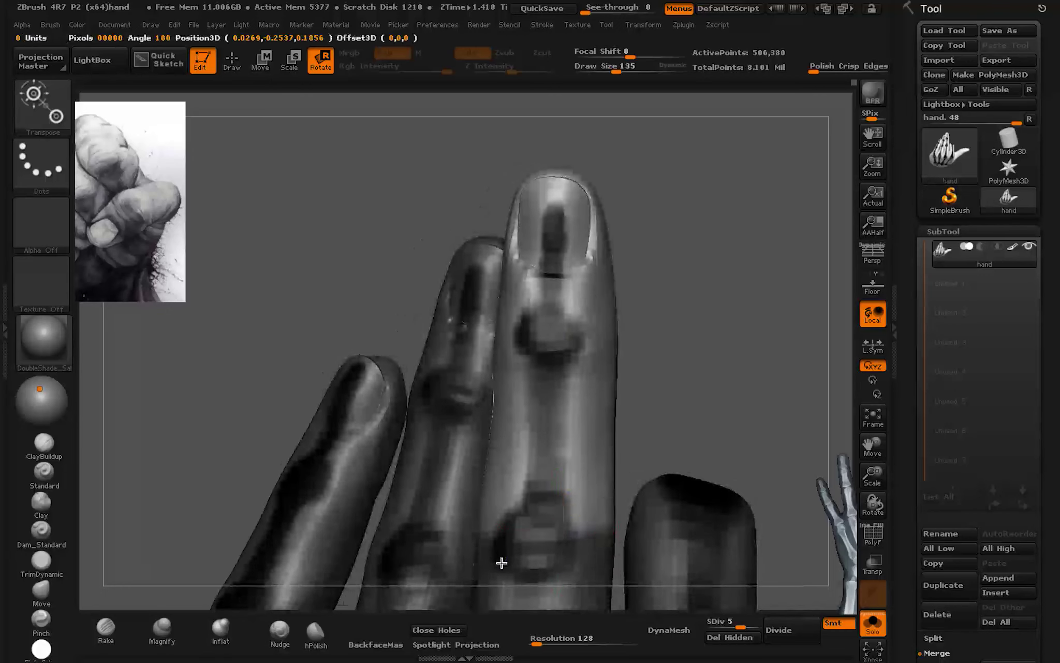
left_click_drag(373, 217, 518, 383)
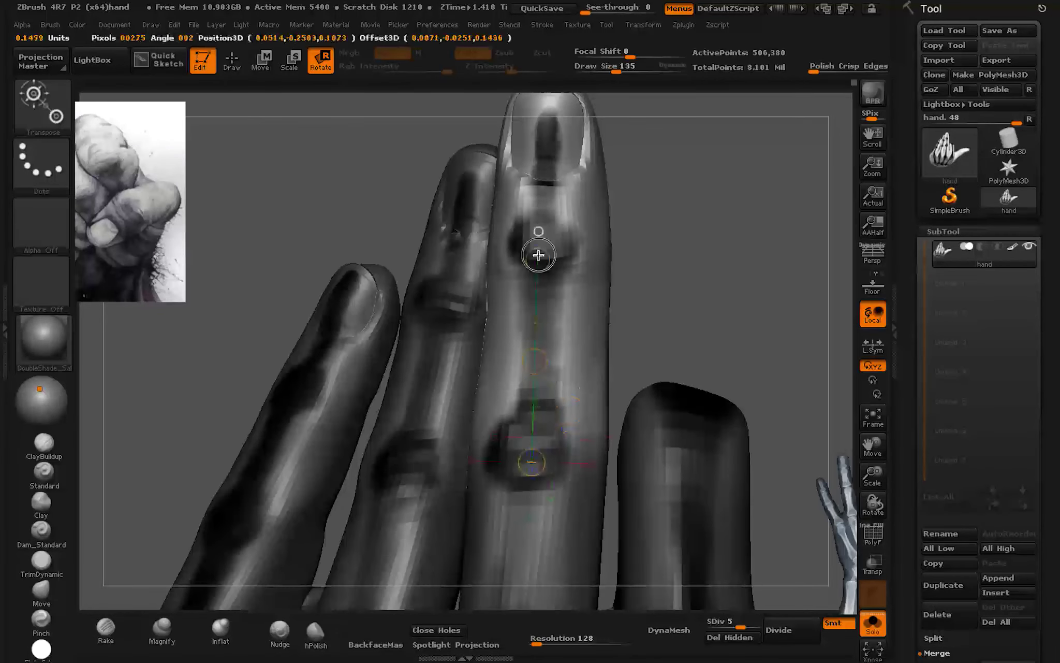
left_click_drag(538, 255, 509, 343)
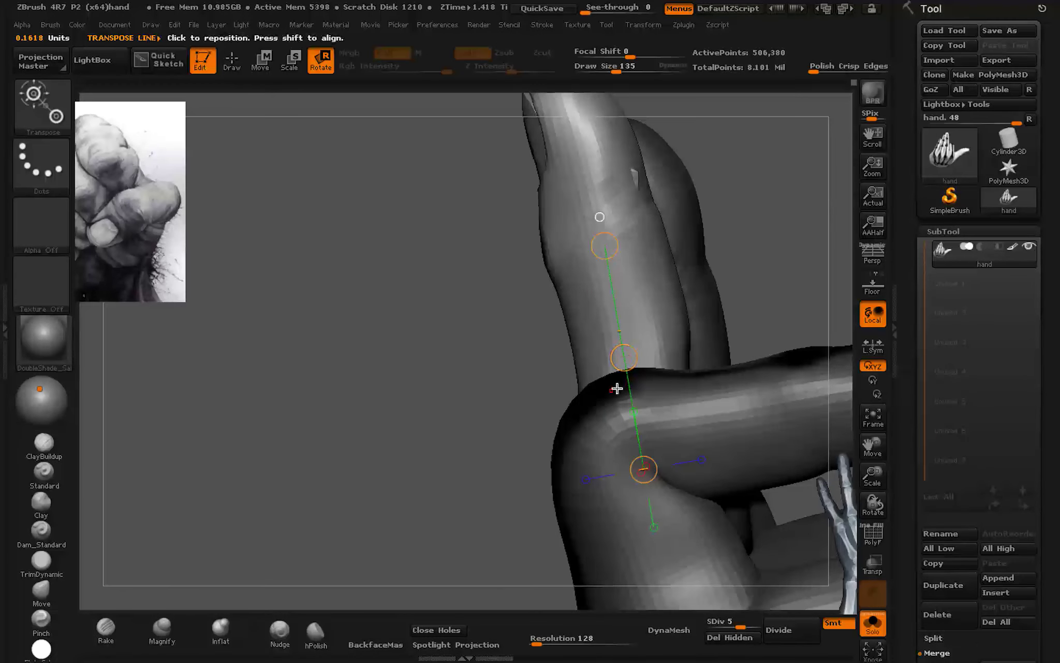
Step: Place pose axes along the middle finger and the raised finger
mouse_move(700, 350)
left_mouse_down()
mouse_move(568, 249)
mouse_move(679, 265)
mouse_move(764, 332)
mouse_move(788, 369)
mouse_move(705, 468)
mouse_move(620, 500)
mouse_move(627, 539)
mouse_move(704, 335)
left_mouse_up()
mouse_move(764, 300)
left_mouse_down()
mouse_move(582, 265)
mouse_move(611, 246)
mouse_move(594, 439)
mouse_move(596, 319)
mouse_move(581, 377)
mouse_move(632, 248)
mouse_move(625, 295)
mouse_move(582, 339)
mouse_move(610, 312)
mouse_move(532, 350)
mouse_move(599, 407)
mouse_move(488, 397)
mouse_move(618, 216)
mouse_move(610, 244)
left_mouse_up()
left_click_drag(482, 308, 492, 399)
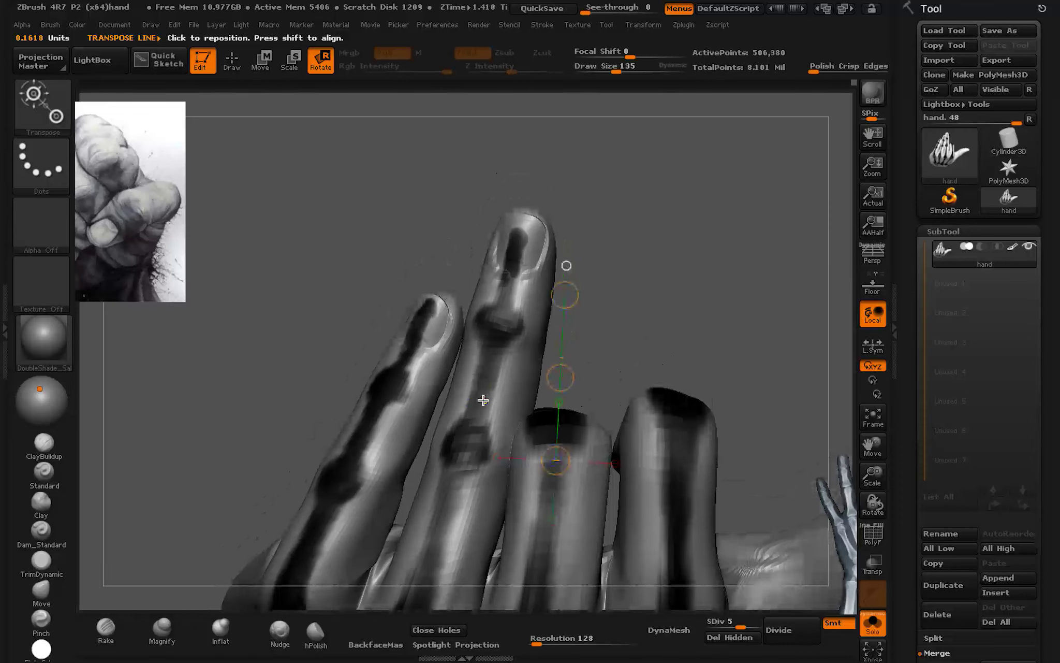
left_click_drag(598, 173, 394, 356)
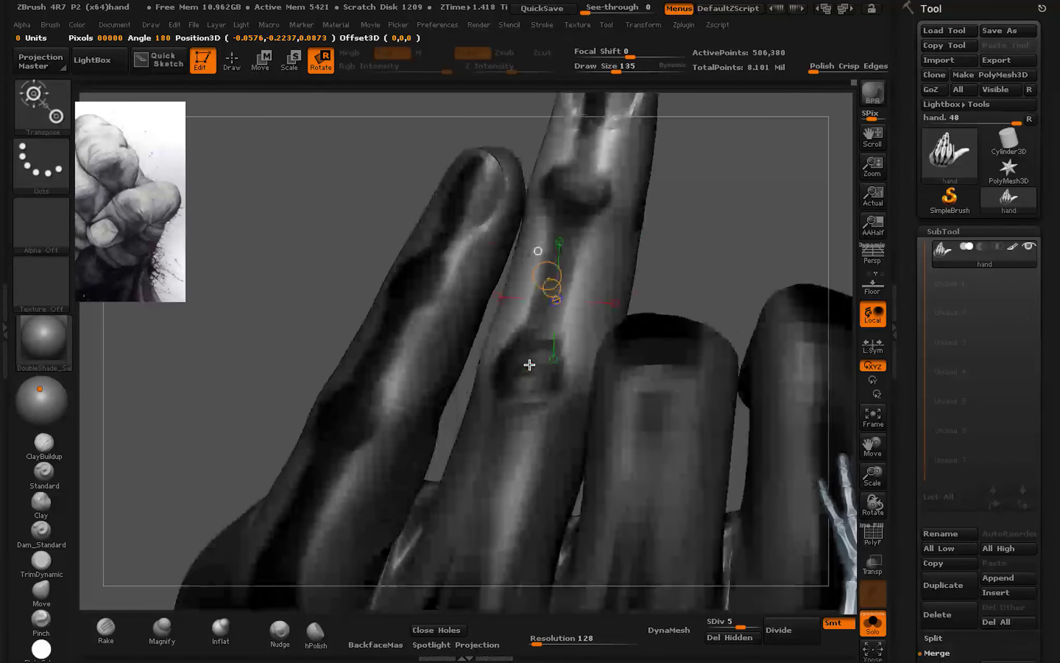
left_click_drag(434, 317, 593, 260)
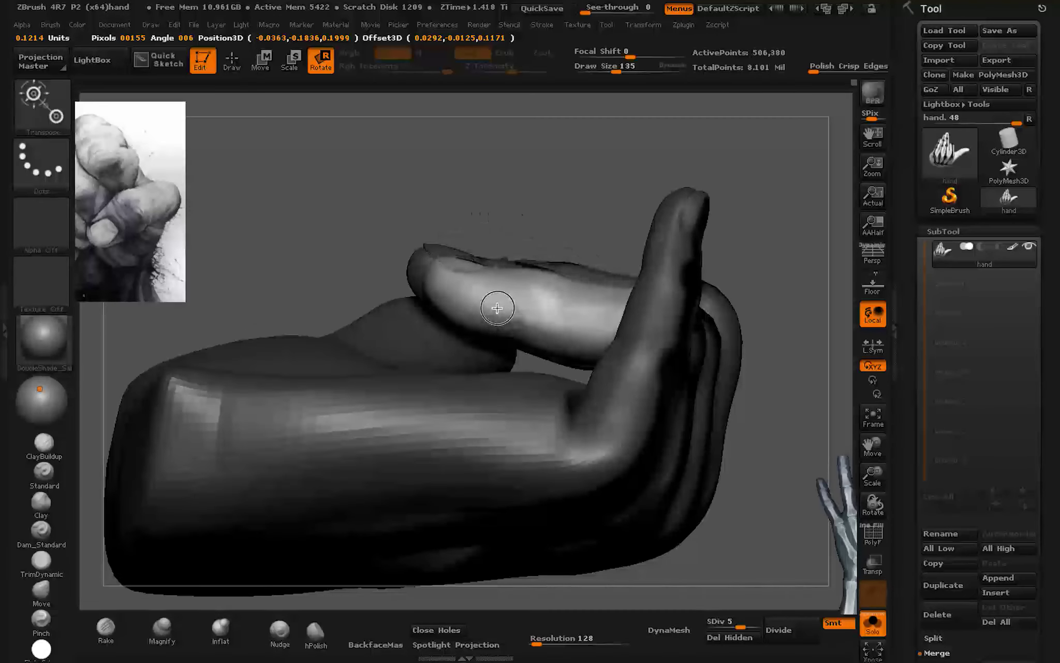
Step: Rotate the middle finger at its joint and check the pose
mouse_move(497, 302)
left_mouse_down()
mouse_move(546, 451)
mouse_move(559, 357)
mouse_move(355, 169)
left_mouse_up()
left_click_drag(386, 327, 399, 328)
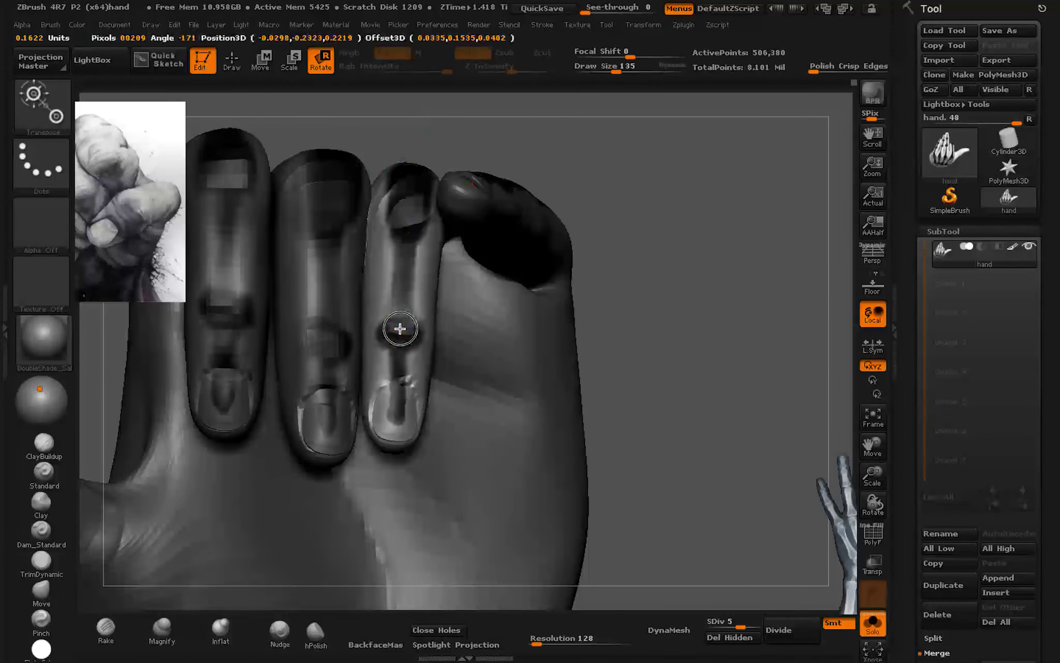
mouse_move(522, 440)
left_mouse_down()
mouse_move(535, 306)
mouse_move(622, 291)
mouse_move(482, 325)
mouse_move(532, 371)
mouse_move(535, 353)
mouse_move(624, 345)
left_mouse_up()
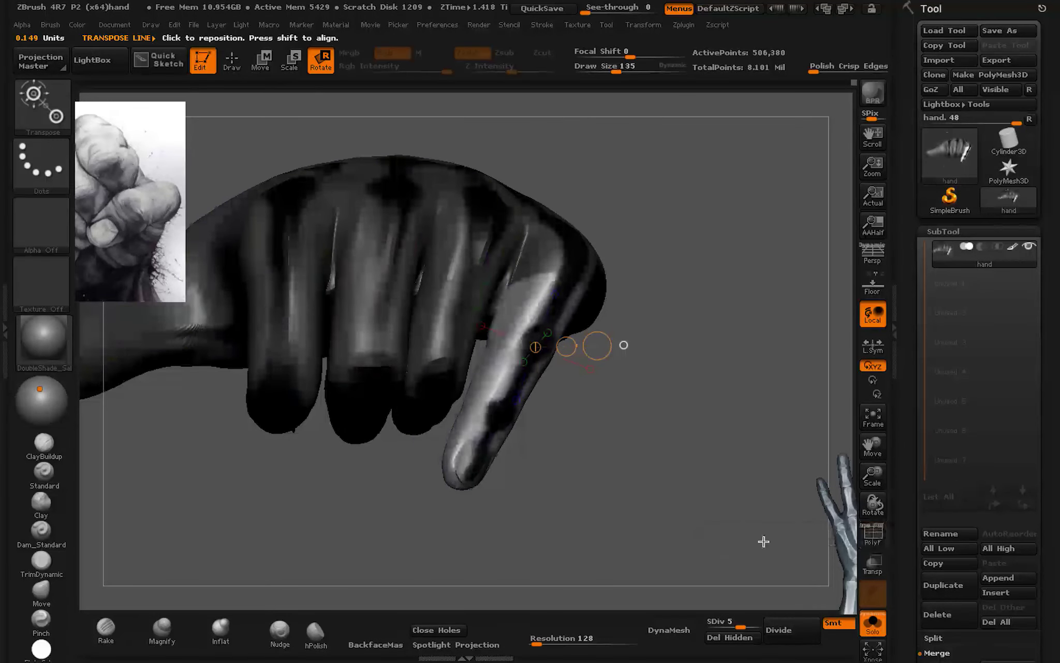
mouse_move(761, 542)
left_mouse_down()
mouse_move(611, 362)
mouse_move(641, 483)
left_mouse_up()
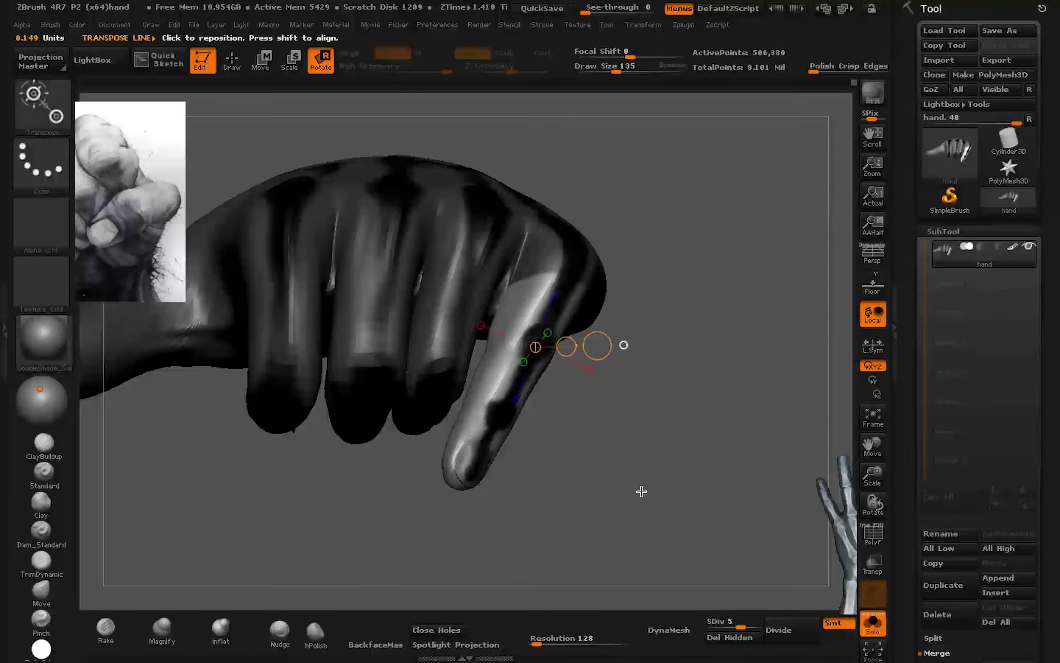
Step: Draw a pose axis down the index finger to bend it across the curled fingers
left_click_drag(509, 353, 495, 402)
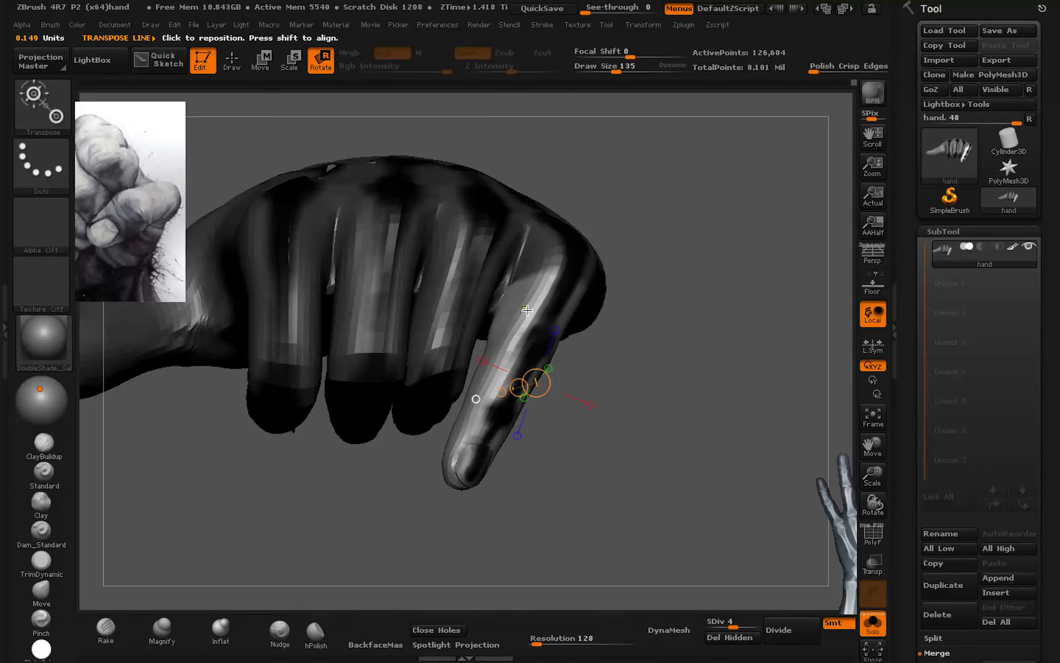
left_click(232, 62)
mouse_move(509, 386)
left_mouse_down()
mouse_move(450, 485)
mouse_move(487, 428)
mouse_move(310, 90)
left_mouse_up()
left_click_drag(485, 295, 485, 291)
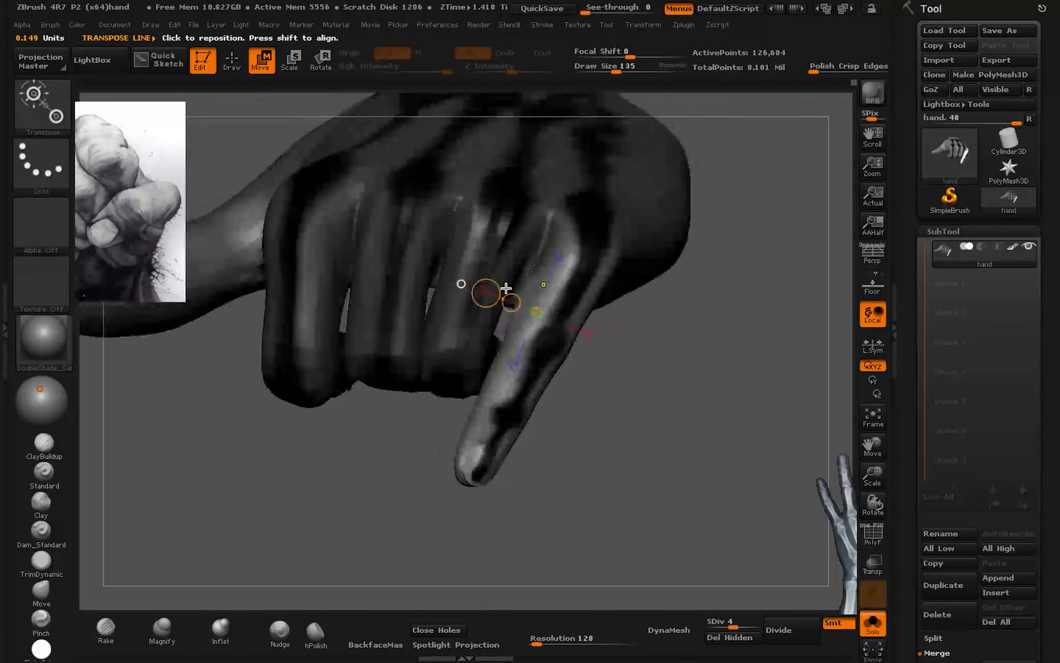
left_click(320, 75)
mouse_move(584, 245)
left_mouse_down()
mouse_move(513, 372)
mouse_move(564, 320)
mouse_move(512, 315)
left_mouse_up()
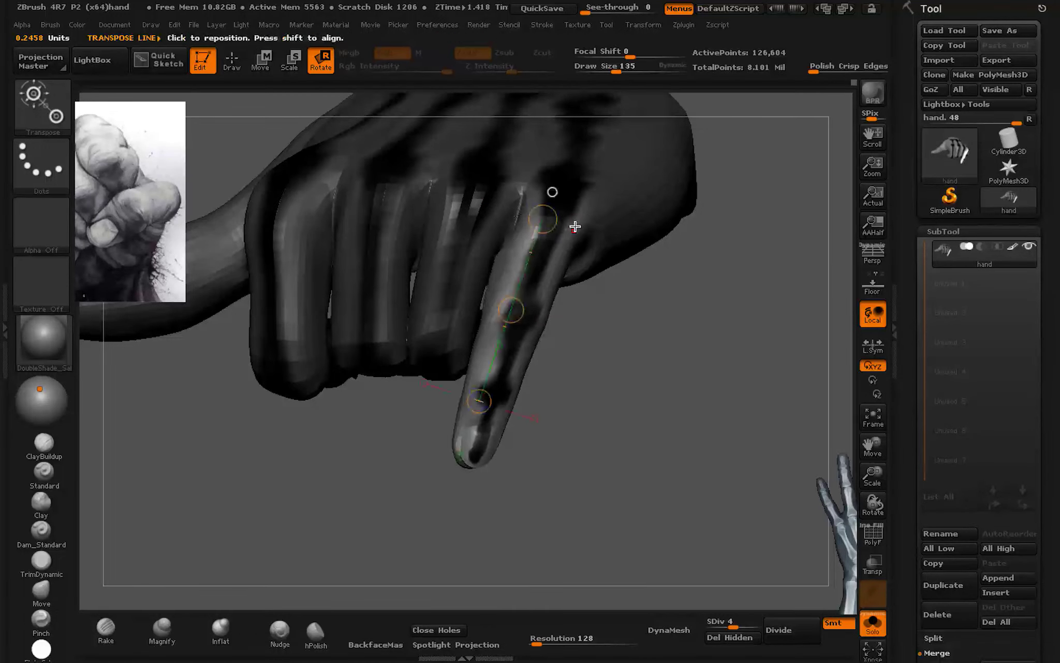
mouse_move(491, 416)
left_mouse_down()
mouse_move(473, 322)
mouse_move(541, 323)
mouse_move(679, 274)
mouse_move(551, 289)
mouse_move(514, 402)
mouse_move(583, 282)
mouse_move(653, 367)
mouse_move(543, 338)
mouse_move(582, 303)
mouse_move(584, 265)
left_mouse_up()
Step: Smooth the curled fingers at a lower subdivision level with PolyF on and a smaller brush
key("q")
key("shift")
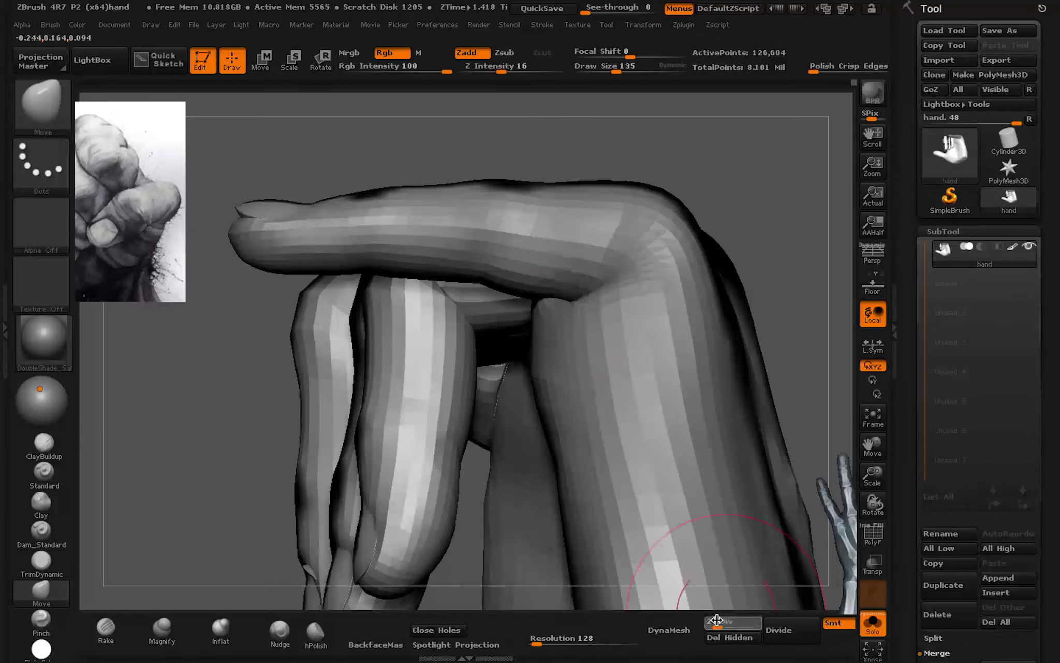
key("shift+d")
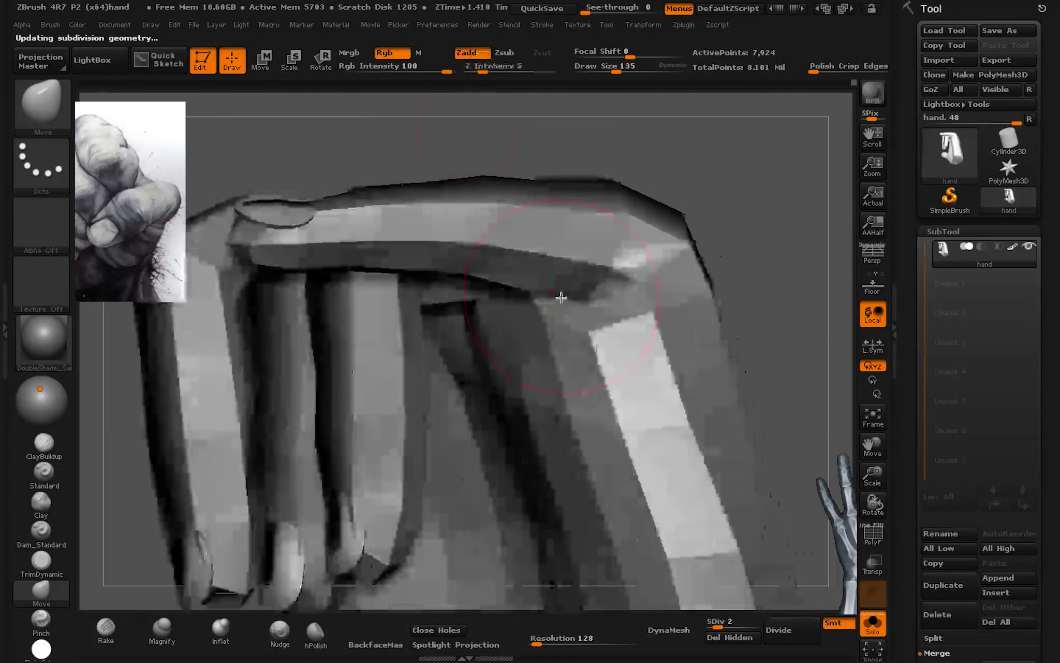
mouse_move(682, 291)
left_mouse_down()
mouse_move(643, 454)
mouse_move(559, 272)
left_mouse_up()
key("shift+f")
left_click_drag(616, 71, 600, 71)
mouse_move(600, 310)
left_mouse_down()
mouse_move(427, 317)
mouse_move(592, 350)
mouse_move(568, 268)
mouse_move(631, 214)
mouse_move(674, 398)
mouse_move(774, 369)
mouse_move(161, 441)
mouse_move(613, 253)
mouse_move(536, 349)
mouse_move(593, 461)
left_mouse_up()
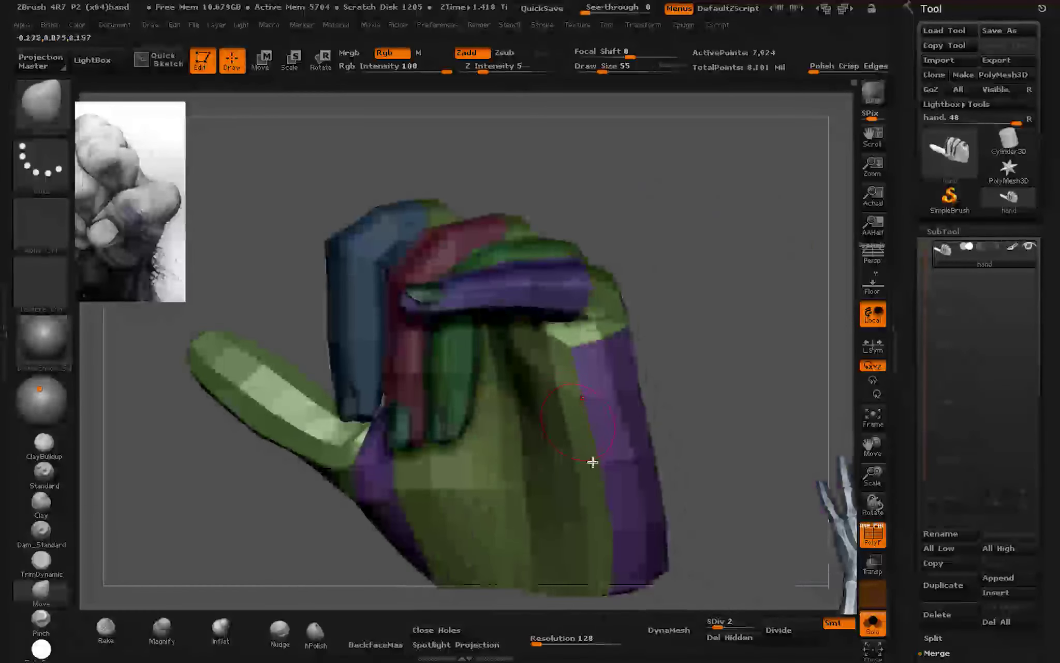
left_click_drag(637, 399, 630, 377)
mouse_move(549, 275)
left_mouse_down()
mouse_move(535, 355)
mouse_move(593, 313)
mouse_move(504, 359)
mouse_move(501, 410)
mouse_move(564, 385)
mouse_move(563, 372)
mouse_move(523, 367)
mouse_move(508, 338)
mouse_move(568, 355)
mouse_move(535, 312)
mouse_move(646, 336)
mouse_move(542, 355)
mouse_move(641, 586)
left_mouse_up()
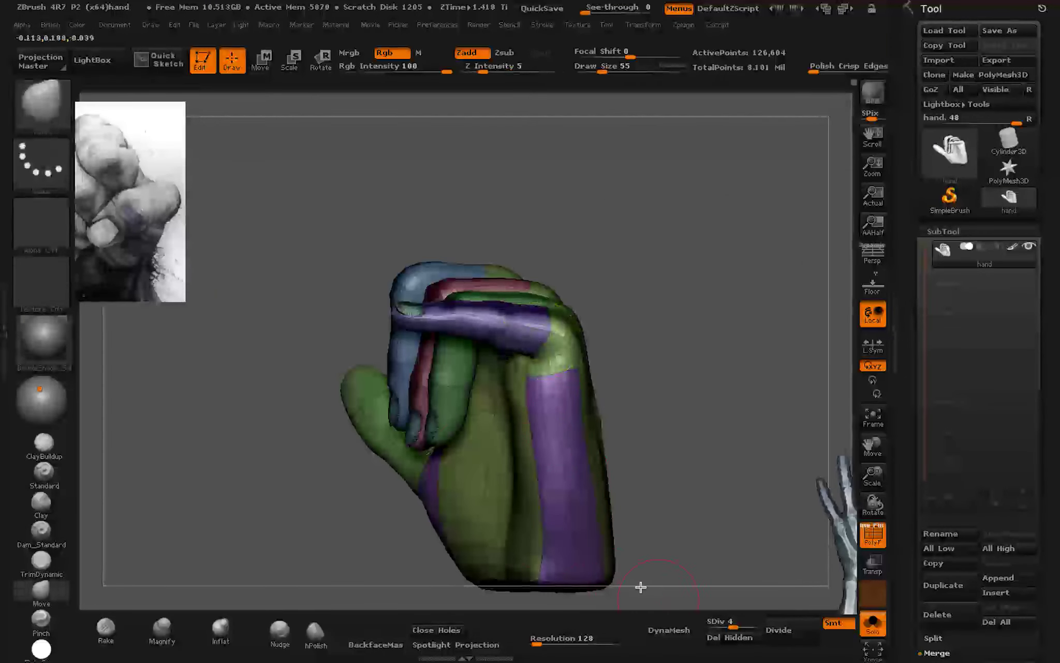
mouse_move(850, 541)
left_mouse_down()
mouse_move(539, 384)
mouse_move(530, 436)
mouse_move(568, 339)
mouse_move(569, 430)
mouse_move(561, 336)
mouse_move(556, 374)
mouse_move(539, 344)
mouse_move(540, 308)
mouse_move(502, 388)
mouse_move(485, 377)
mouse_move(482, 400)
mouse_move(547, 441)
mouse_move(502, 440)
mouse_move(550, 451)
mouse_move(517, 403)
mouse_move(560, 417)
mouse_move(567, 452)
mouse_move(535, 440)
mouse_move(556, 440)
mouse_move(558, 466)
mouse_move(554, 413)
mouse_move(642, 425)
left_mouse_up()
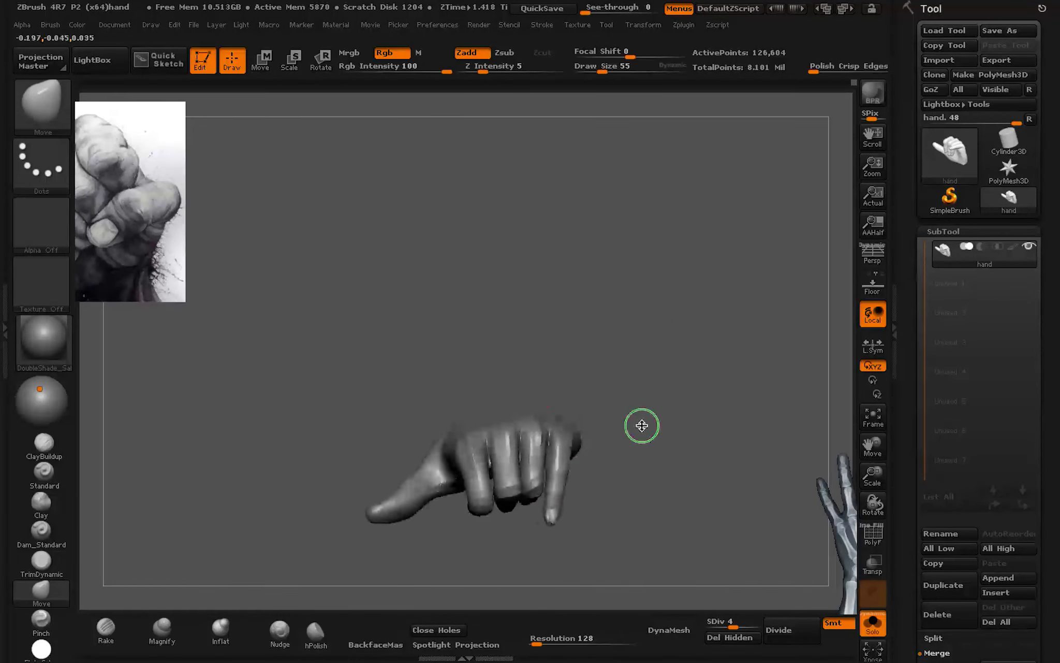
Step: Enlarge the fist reference image through the Spotlight controls
key("z")
left_click(224, 355)
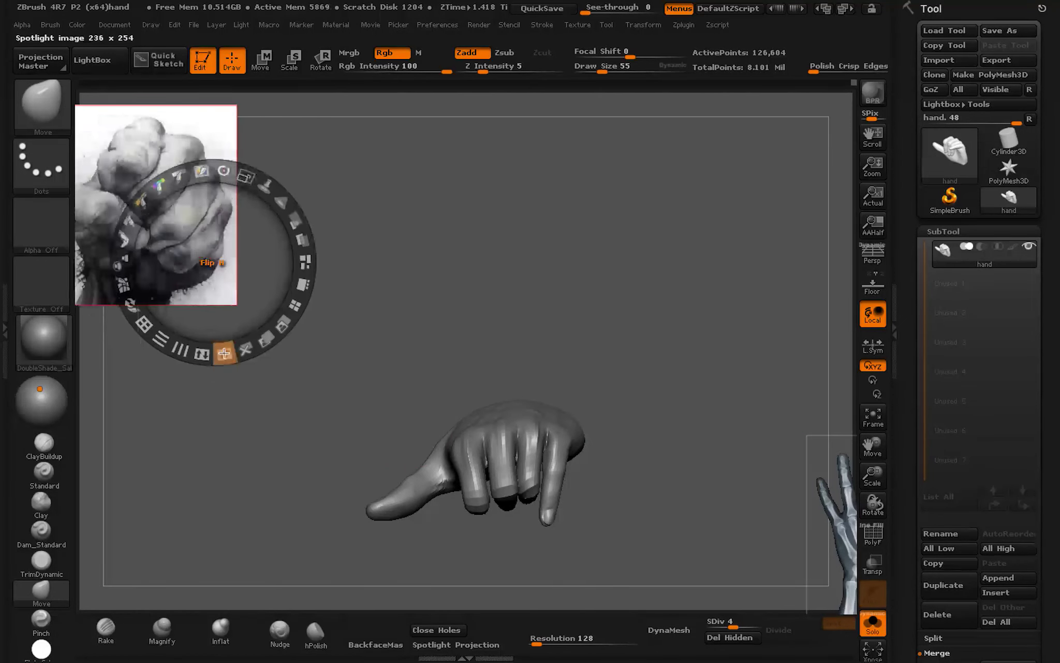
key("z")
mouse_move(261, 360)
left_mouse_down()
mouse_move(530, 447)
mouse_move(542, 371)
mouse_move(567, 471)
mouse_move(568, 426)
mouse_move(521, 378)
mouse_move(532, 379)
left_mouse_up()
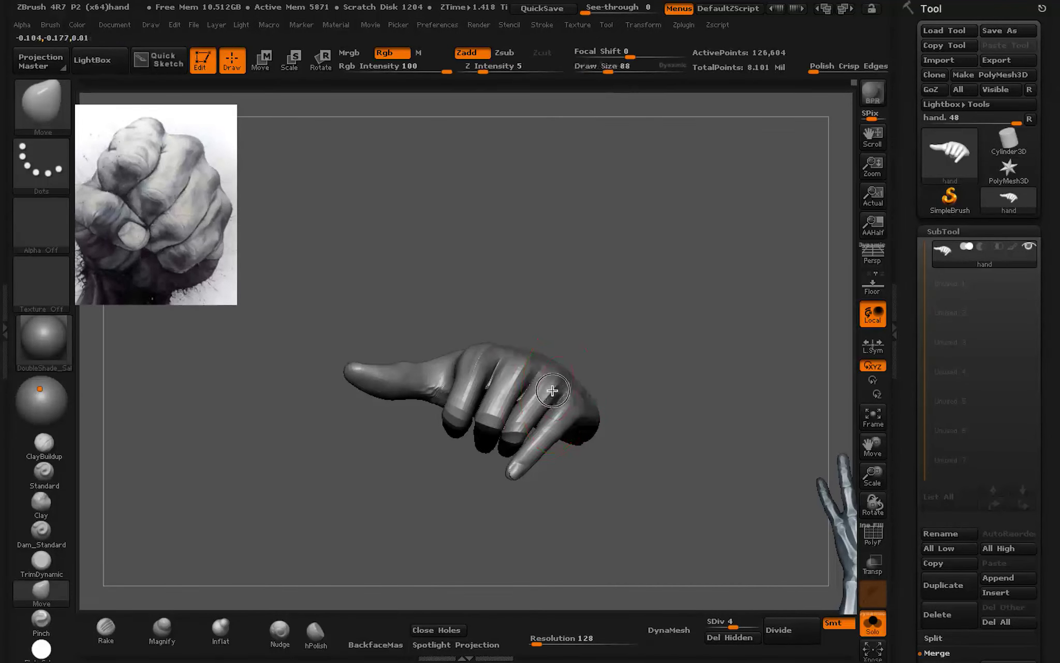
mouse_move(572, 412)
left_mouse_down()
mouse_move(580, 404)
mouse_move(618, 414)
mouse_move(569, 391)
mouse_move(637, 372)
mouse_move(632, 394)
mouse_move(673, 431)
mouse_move(591, 478)
mouse_move(589, 467)
mouse_move(640, 486)
mouse_move(596, 416)
mouse_move(606, 511)
mouse_move(589, 417)
left_mouse_up()
Step: Isolate and mask a middle-finger segment, then invert the mask to free it
left_click(645, 525, "ctrl+shift")
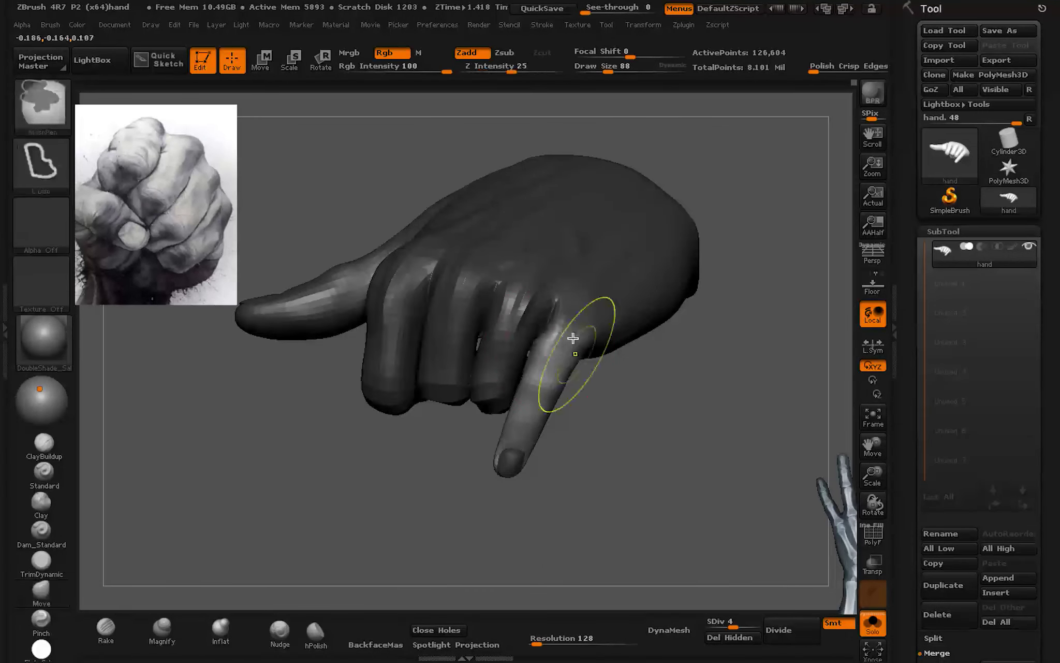
left_click_drag(573, 338, 536, 419)
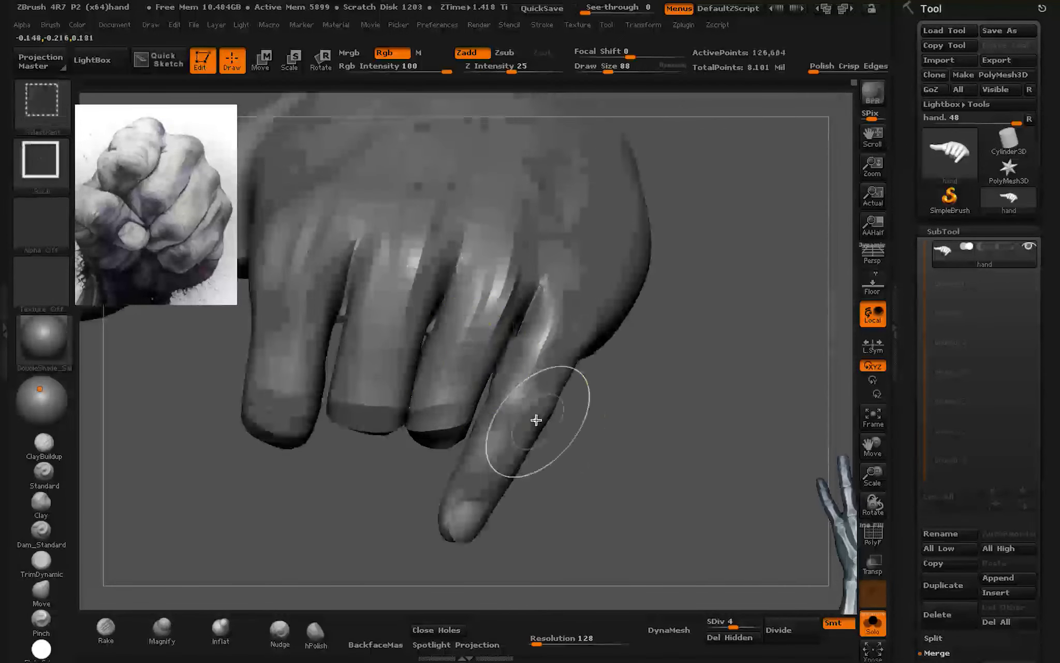
left_click(539, 422, "ctrl+shift")
left_click(591, 450, "ctrl")
left_click(591, 450, "ctrl+shift")
left_click(605, 452, "ctrl")
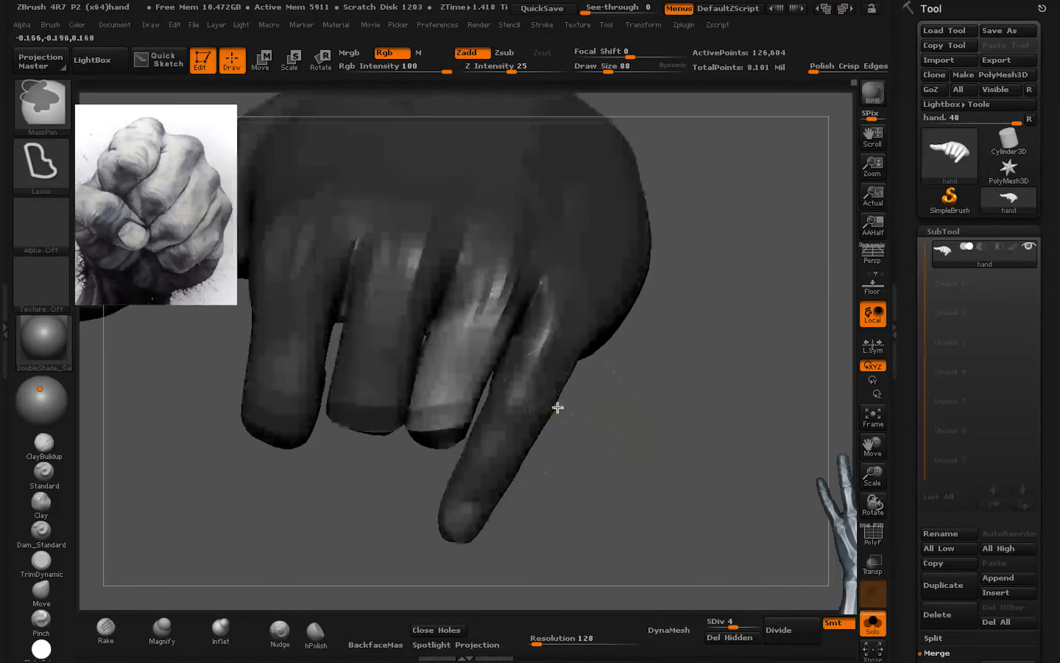
mouse_move(591, 443)
left_mouse_down()
mouse_move(510, 320)
mouse_move(567, 353)
mouse_move(559, 340)
mouse_move(526, 355)
mouse_move(530, 386)
mouse_move(571, 301)
mouse_move(624, 305)
left_mouse_up()
mouse_move(536, 370)
left_mouse_down()
mouse_move(533, 352)
mouse_move(544, 358)
mouse_move(568, 315)
mouse_move(647, 466)
left_mouse_up()
key("space")
mouse_move(649, 509)
left_mouse_down()
mouse_move(502, 421)
mouse_move(518, 374)
mouse_move(509, 493)
mouse_move(502, 454)
mouse_move(463, 390)
mouse_move(549, 394)
mouse_move(525, 433)
mouse_move(465, 480)
mouse_move(565, 414)
mouse_move(441, 437)
mouse_move(542, 411)
mouse_move(490, 432)
mouse_move(563, 488)
left_mouse_up()
key("ctrl")
Step: Lay a pose axis on the index fingertip and mask part of the finger
left_click(326, 72)
left_click_drag(404, 289, 570, 350)
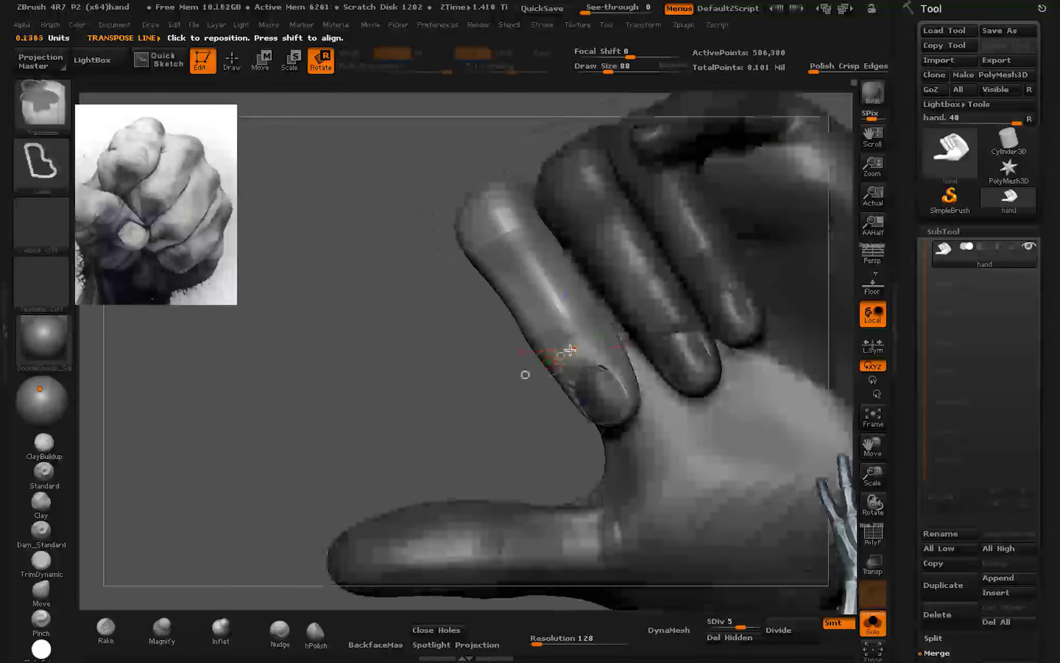
left_click_drag(515, 434, 485, 423)
mouse_move(481, 365)
left_mouse_down()
mouse_move(611, 363)
mouse_move(504, 404)
left_mouse_up()
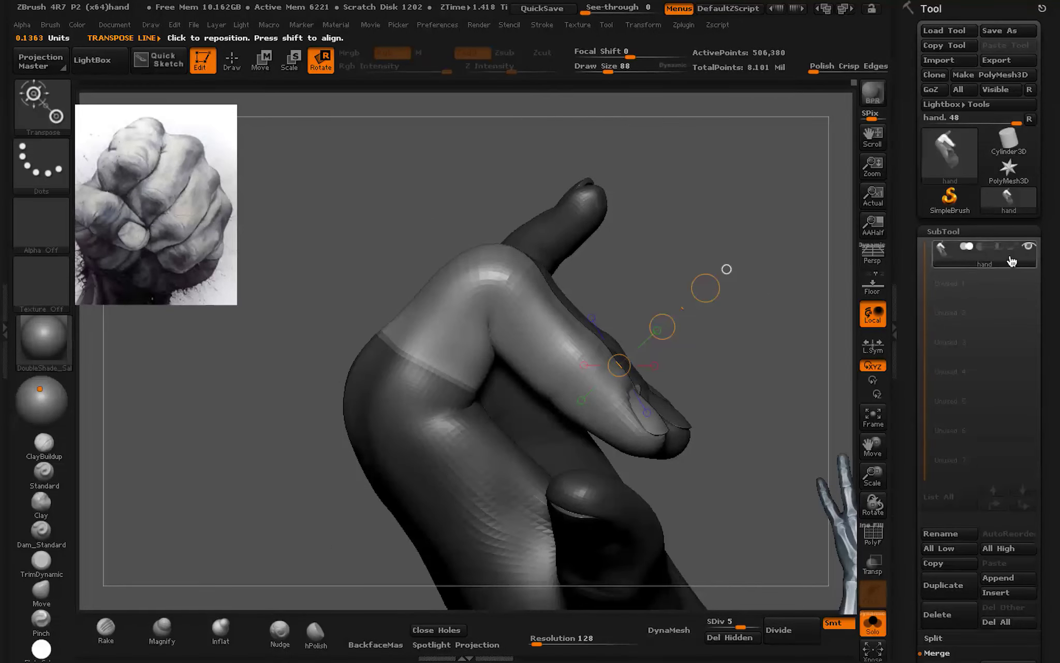
key("q")
left_click_drag(312, 220, 607, 340)
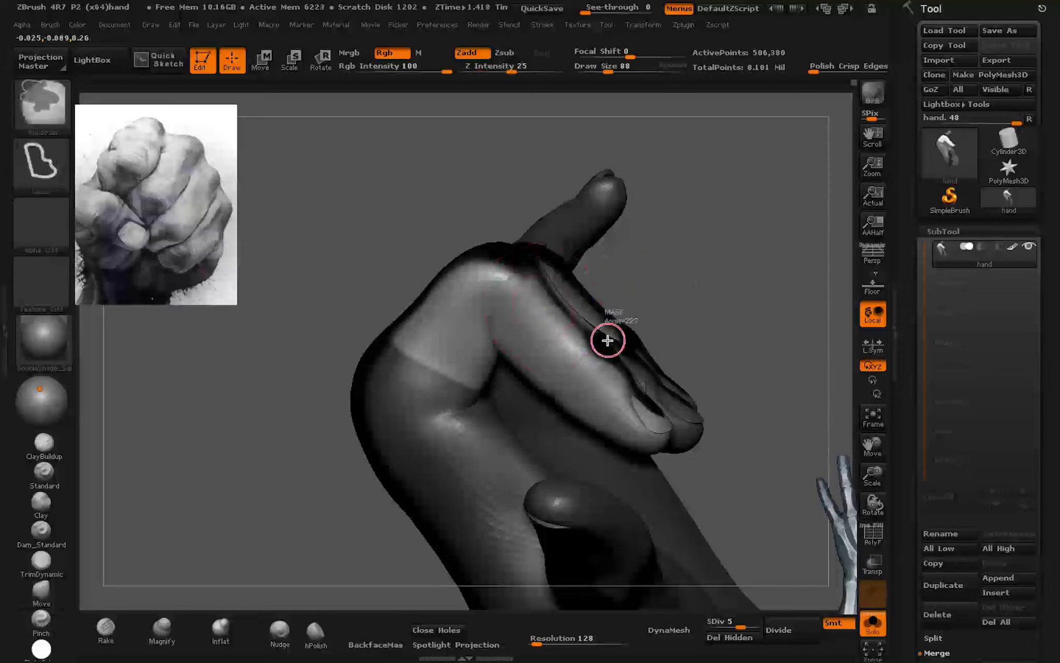
mouse_move(343, 265)
left_mouse_down()
mouse_move(572, 391)
mouse_move(517, 424)
left_mouse_up()
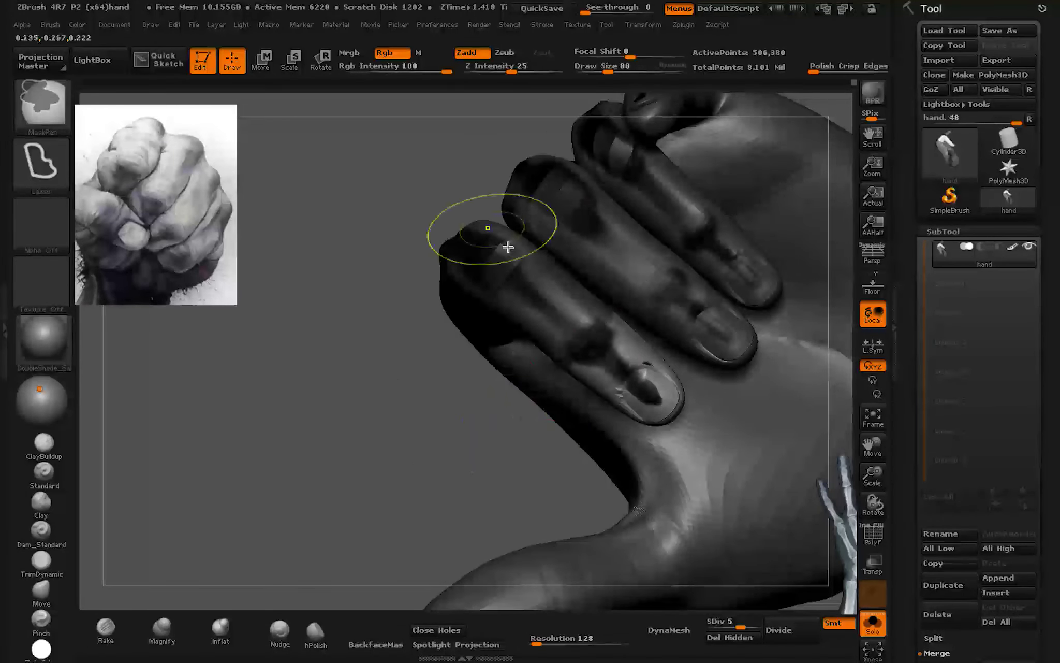
left_click_drag(508, 247, 519, 339)
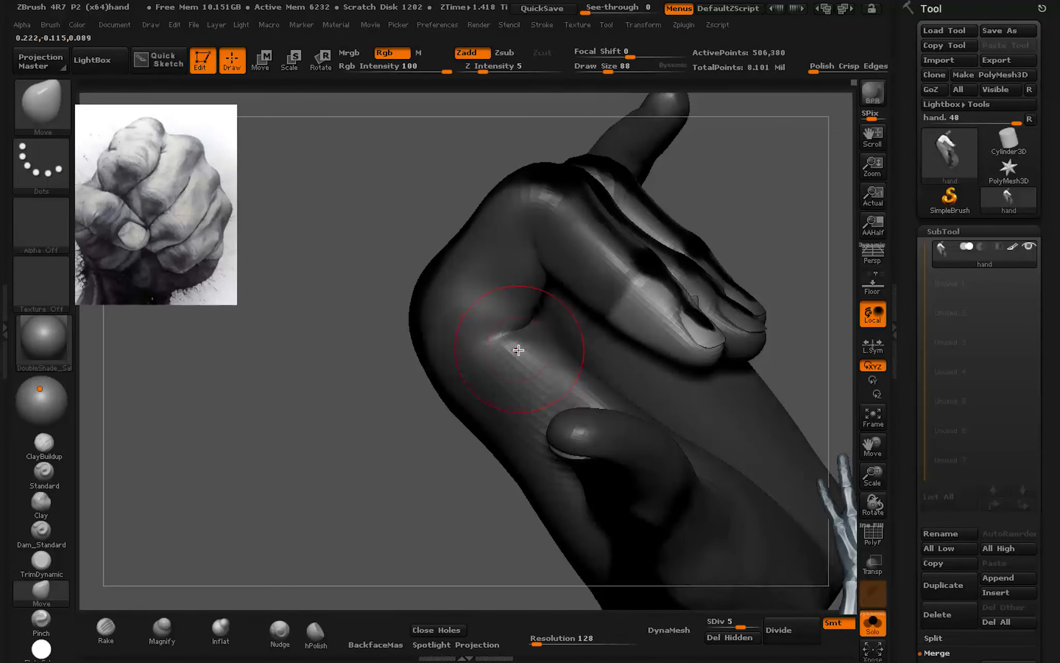
Step: Rotate the masked finger section on its axis so it swings left
key("ctrl")
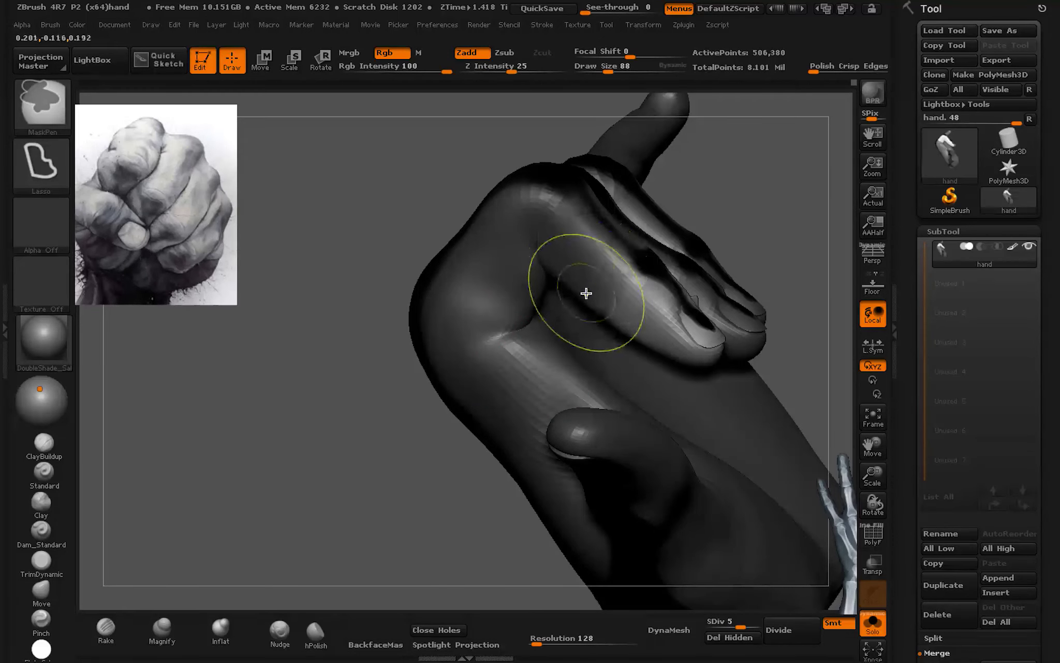
key("r")
left_click_drag(478, 220, 496, 348, "alt")
left_click_drag(585, 455, 475, 408)
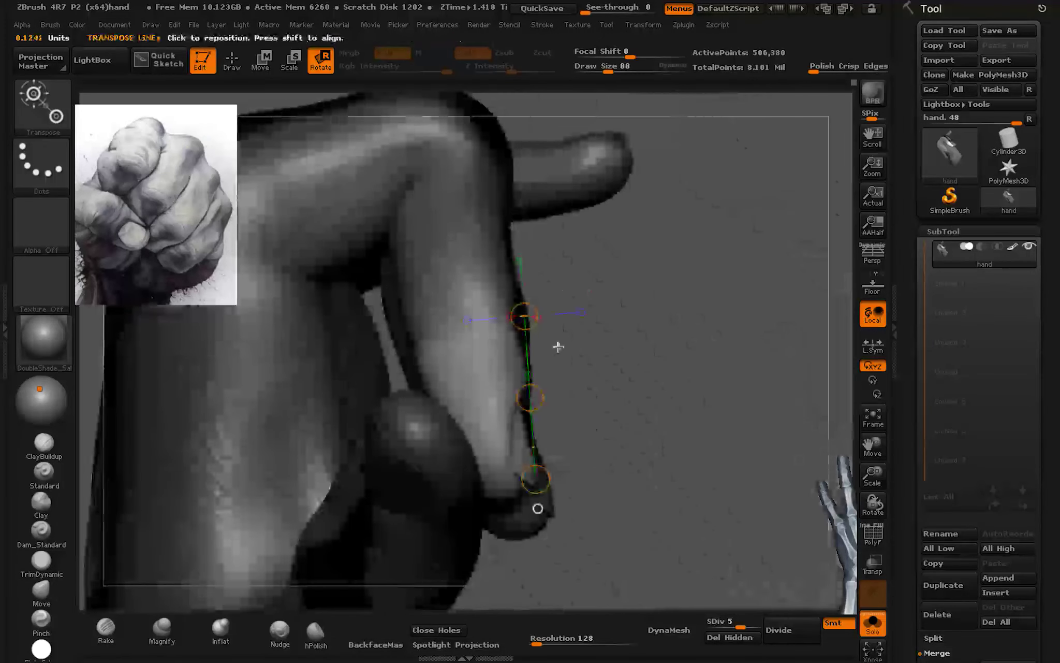
mouse_move(466, 495)
left_mouse_down()
mouse_move(286, 379)
mouse_move(259, 312)
left_mouse_up()
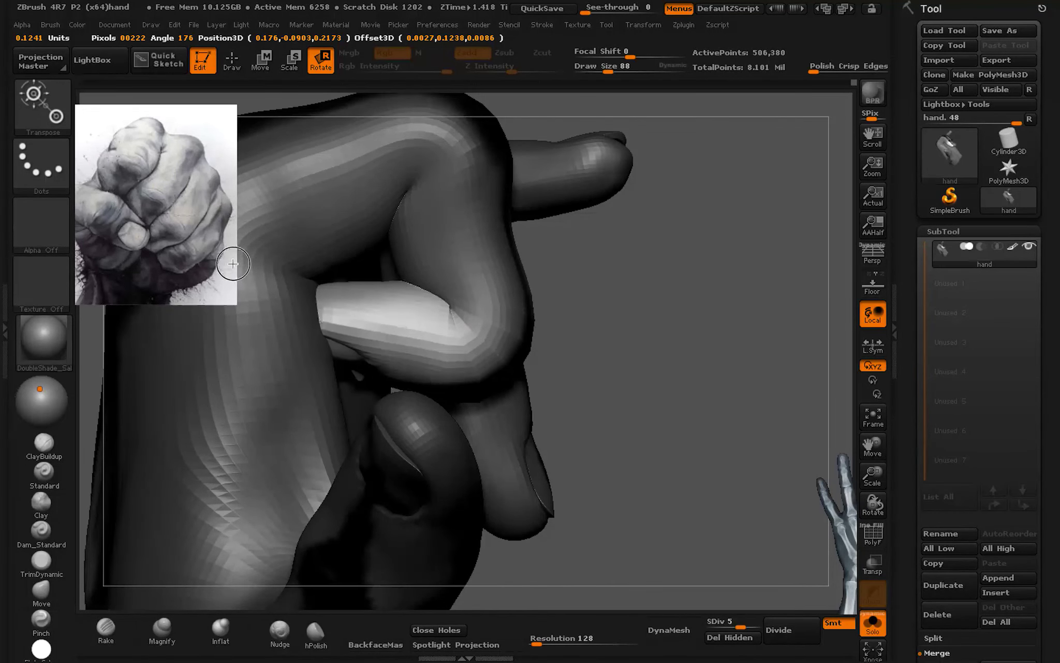
mouse_move(555, 282)
left_mouse_down()
mouse_move(525, 383)
mouse_move(495, 341)
mouse_move(574, 346)
left_mouse_up()
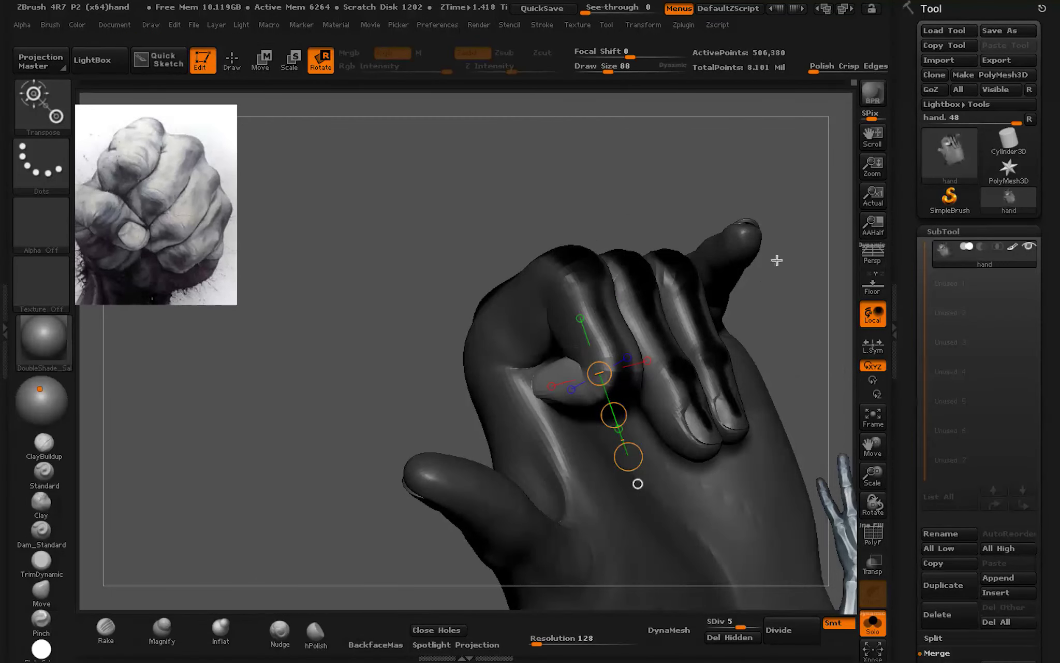
mouse_move(777, 260)
left_mouse_down()
mouse_move(728, 341)
mouse_move(733, 257)
mouse_move(668, 327)
mouse_move(710, 337)
mouse_move(682, 329)
mouse_move(658, 363)
mouse_move(668, 333)
mouse_move(639, 367)
mouse_move(684, 327)
mouse_move(643, 236)
mouse_move(625, 300)
mouse_move(575, 367)
mouse_move(571, 352)
mouse_move(506, 419)
mouse_move(561, 434)
left_mouse_up()
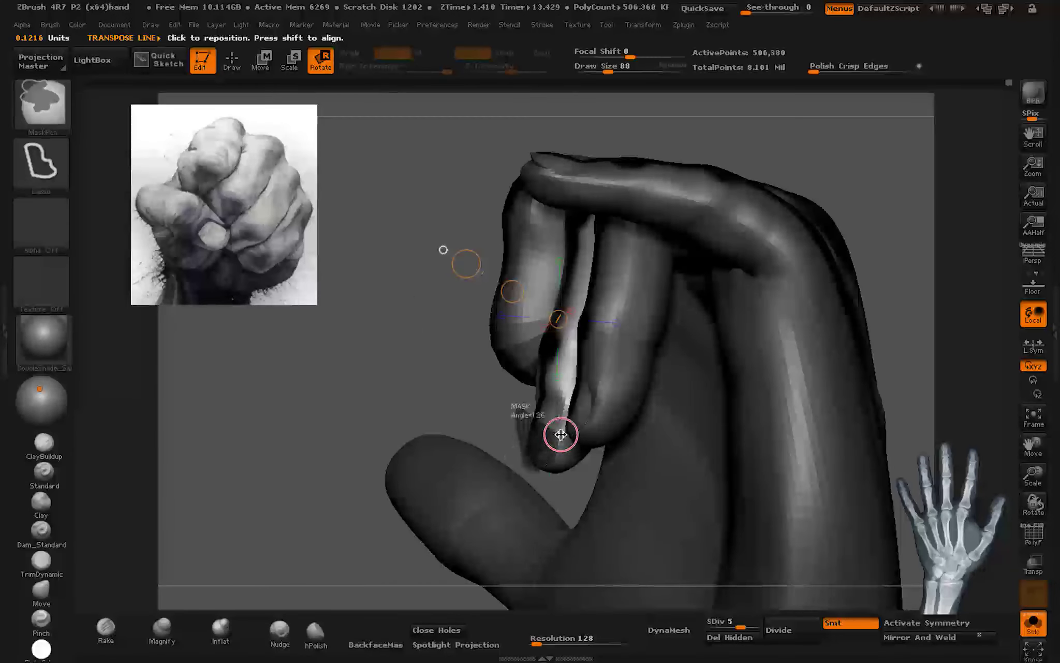
Step: Mask off the left finger and lay a rotation axis down it
mouse_move(541, 390)
left_mouse_down()
mouse_move(623, 390)
mouse_move(579, 373)
left_mouse_up()
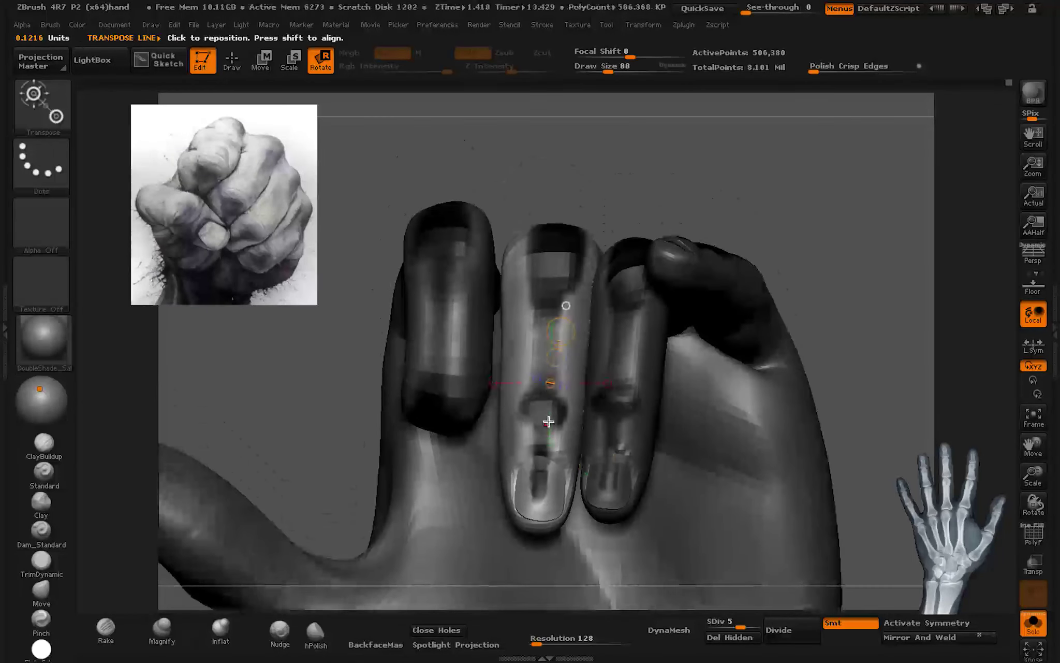
left_click_drag(550, 425, 466, 395)
left_click_drag(383, 154, 495, 397, "ctrl")
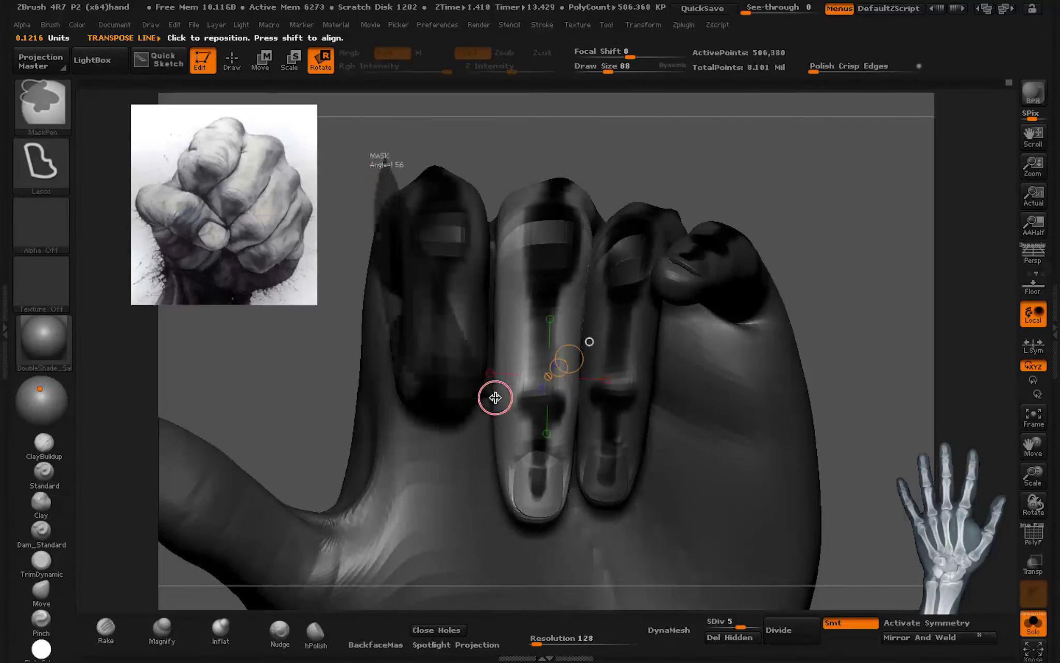
mouse_move(642, 322)
left_mouse_down()
mouse_move(568, 434)
mouse_move(387, 398)
mouse_move(603, 384)
left_mouse_up()
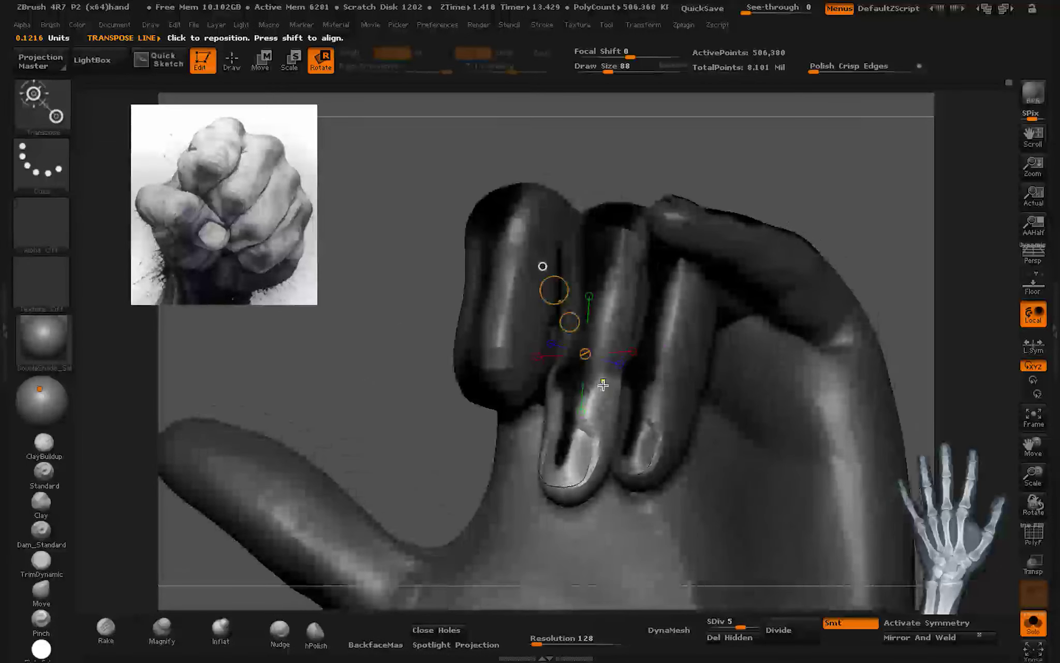
left_click_drag(565, 254, 556, 392)
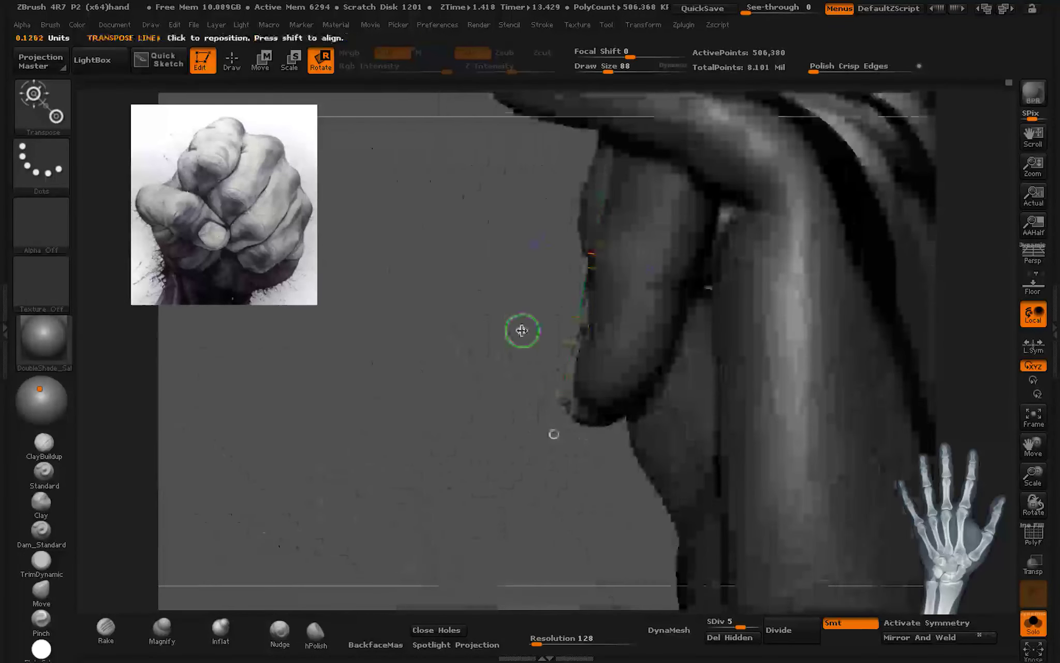
Step: Mask the palm and rotate the finger segment further toward it
left_click_drag(648, 360, 772, 311)
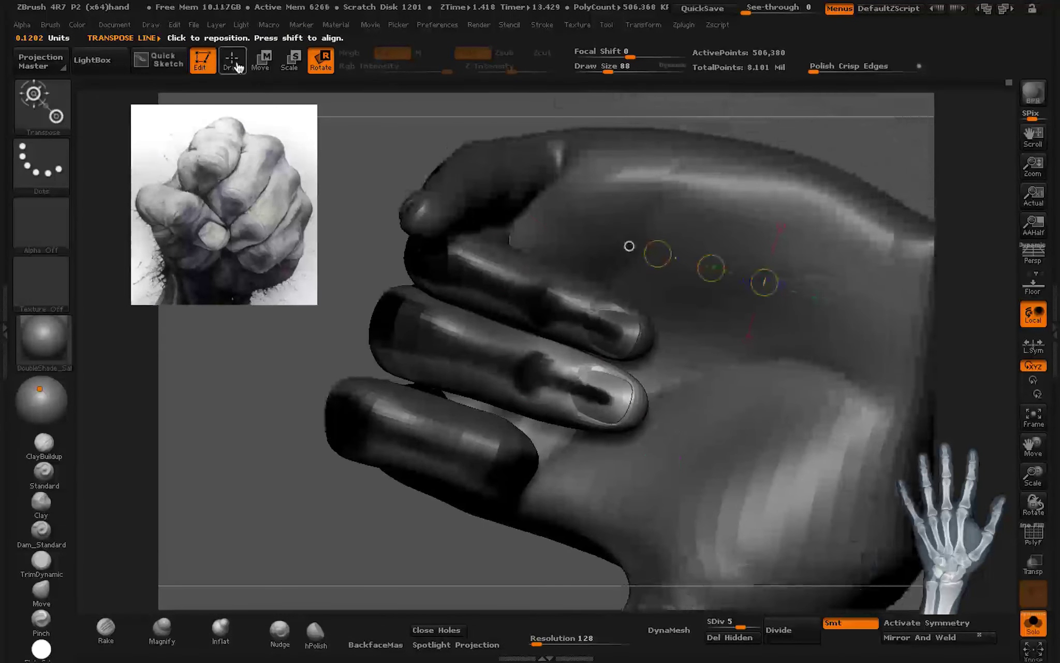
mouse_move(520, 212)
left_mouse_down("ctrl")
mouse_move(585, 343)
mouse_move(636, 356)
left_mouse_up("ctrl")
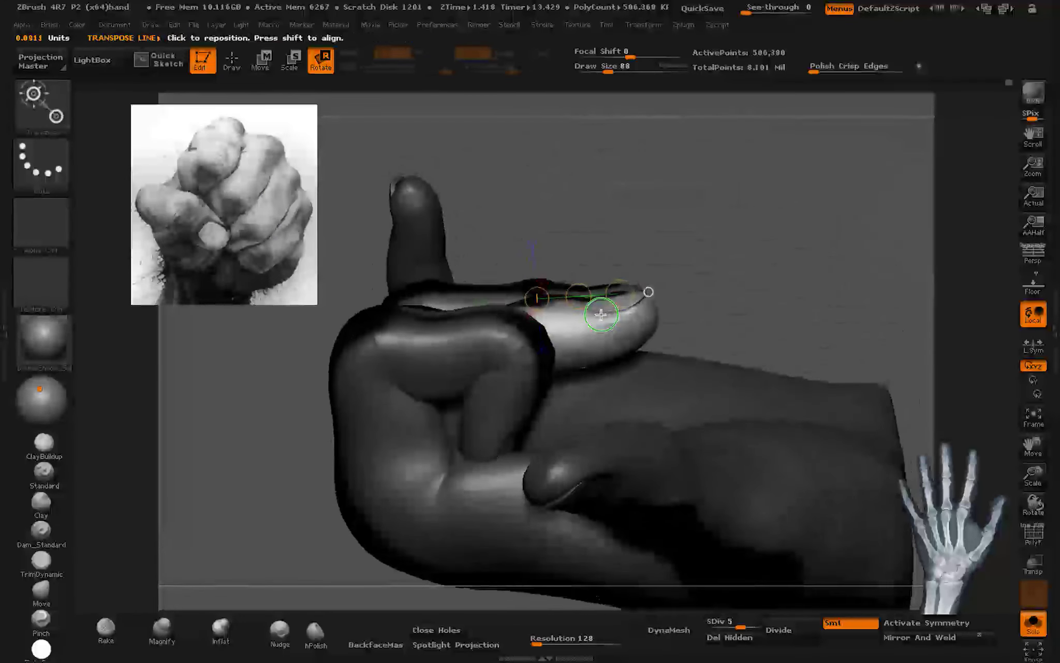
left_click_drag(600, 315, 591, 326)
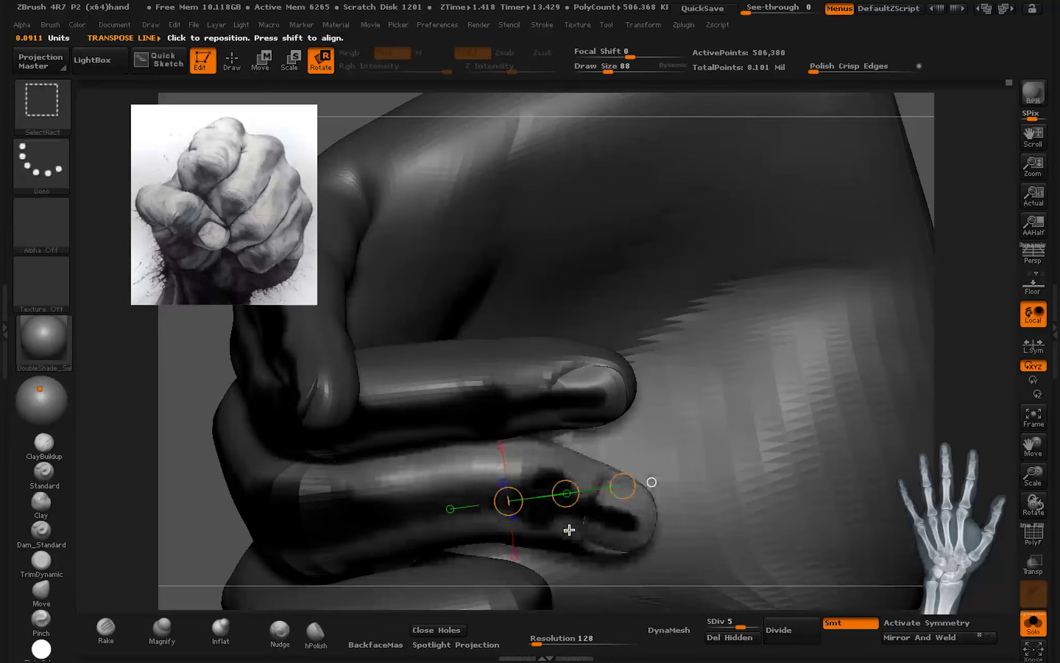
mouse_move(569, 528)
left_mouse_down()
mouse_move(597, 428)
mouse_move(667, 421)
mouse_move(650, 440)
mouse_move(575, 402)
mouse_move(586, 424)
left_mouse_up()
mouse_move(609, 466)
left_mouse_down()
mouse_move(634, 490)
mouse_move(591, 365)
left_mouse_up()
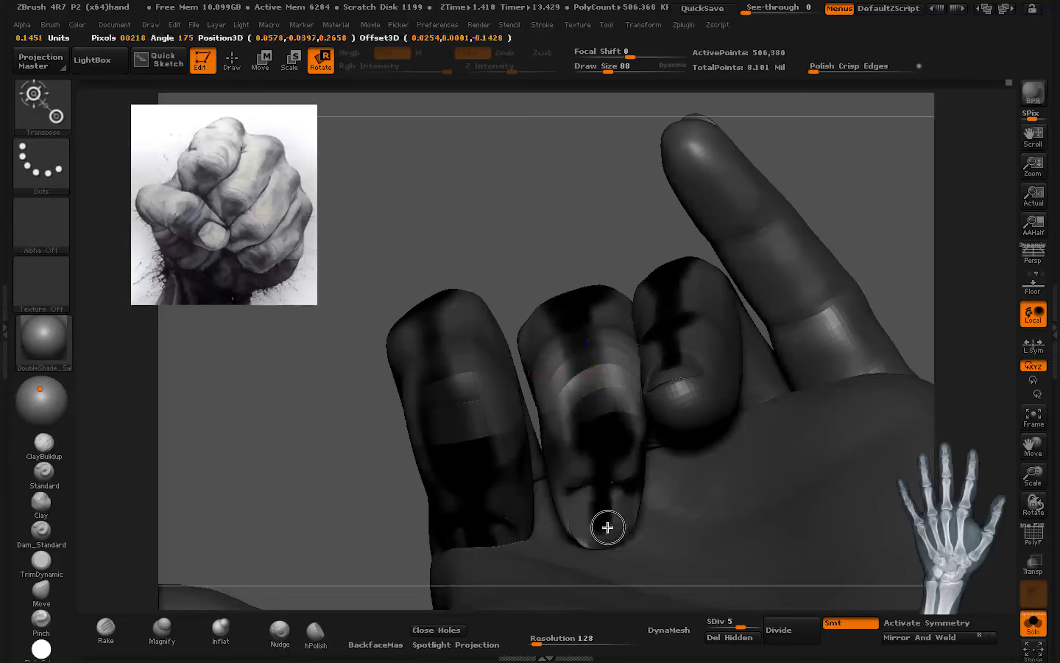
Step: Mask part of a curled finger from a side view
mouse_move(649, 298)
left_mouse_down()
mouse_move(671, 337)
mouse_move(672, 237)
mouse_move(678, 446)
left_mouse_up()
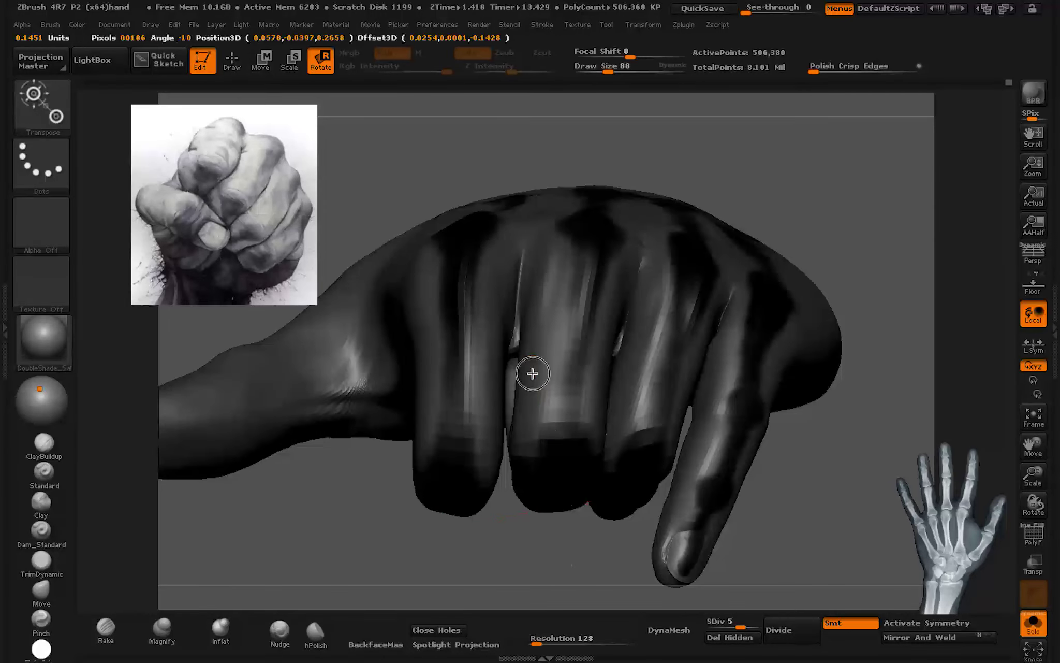
mouse_move(582, 379)
left_mouse_down()
mouse_move(622, 288)
mouse_move(610, 336)
mouse_move(622, 253)
mouse_move(675, 368)
mouse_move(636, 421)
mouse_move(605, 360)
mouse_move(639, 402)
mouse_move(568, 444)
mouse_move(672, 352)
mouse_move(709, 374)
mouse_move(639, 376)
mouse_move(639, 314)
left_mouse_up()
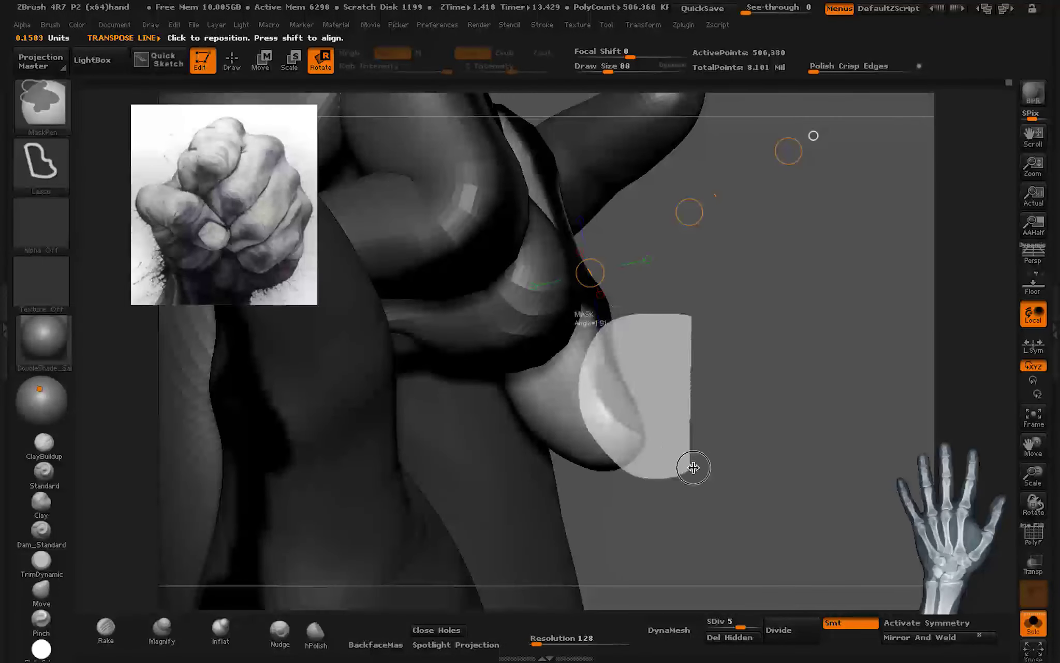
mouse_move(693, 467)
left_mouse_down()
mouse_move(615, 416)
mouse_move(587, 361)
left_mouse_up()
mouse_move(573, 472)
left_mouse_down()
mouse_move(599, 405)
mouse_move(610, 438)
mouse_move(563, 398)
mouse_move(509, 445)
mouse_move(515, 372)
mouse_move(499, 249)
left_mouse_up()
left_click_drag(479, 154, 488, 408, "ctrl")
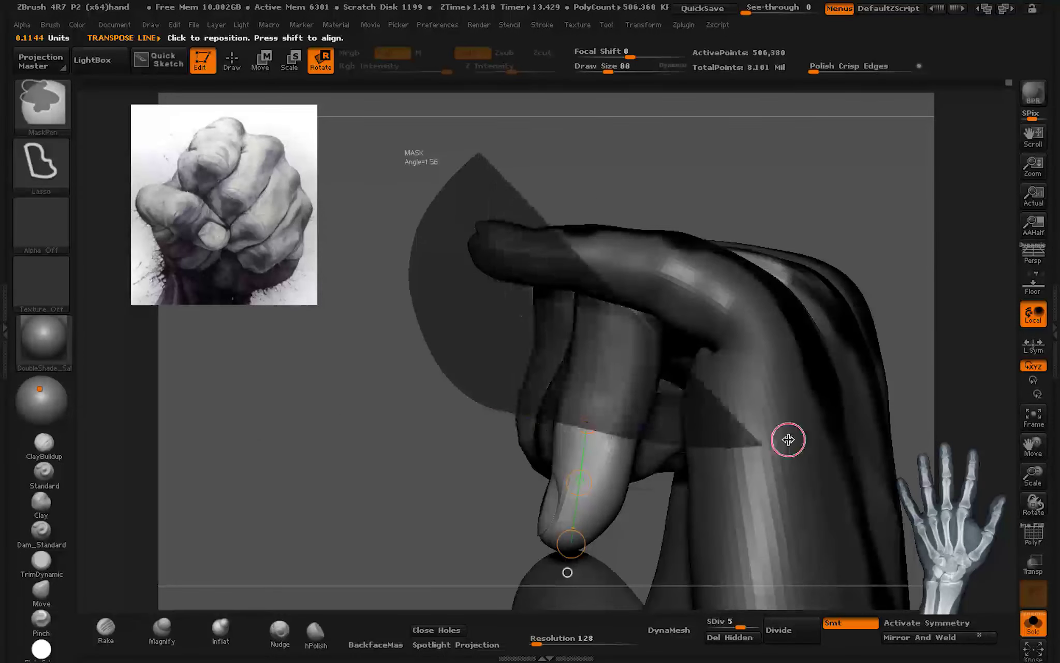
mouse_move(788, 439)
left_mouse_down("ctrl")
mouse_move(540, 461)
mouse_move(549, 360)
left_mouse_up("ctrl")
Step: Rotate the masked finger inward on a repositioned Transpose axis
left_click(231, 61)
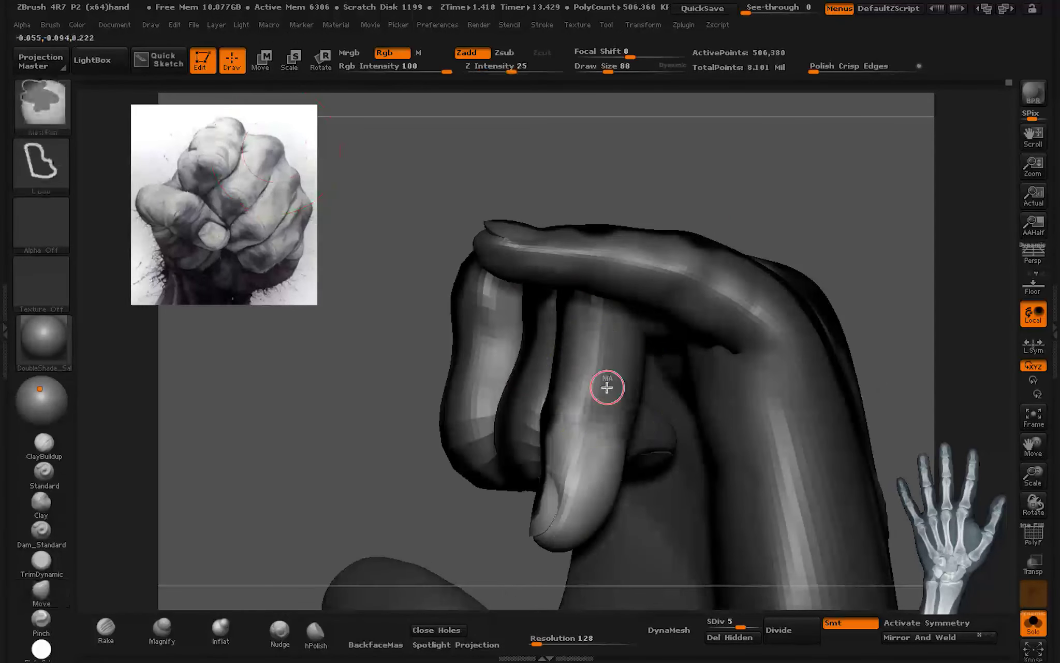
key("r")
mouse_move(606, 387)
left_mouse_down()
mouse_move(563, 568)
mouse_move(671, 366)
mouse_move(612, 340)
mouse_move(430, 518)
left_mouse_up()
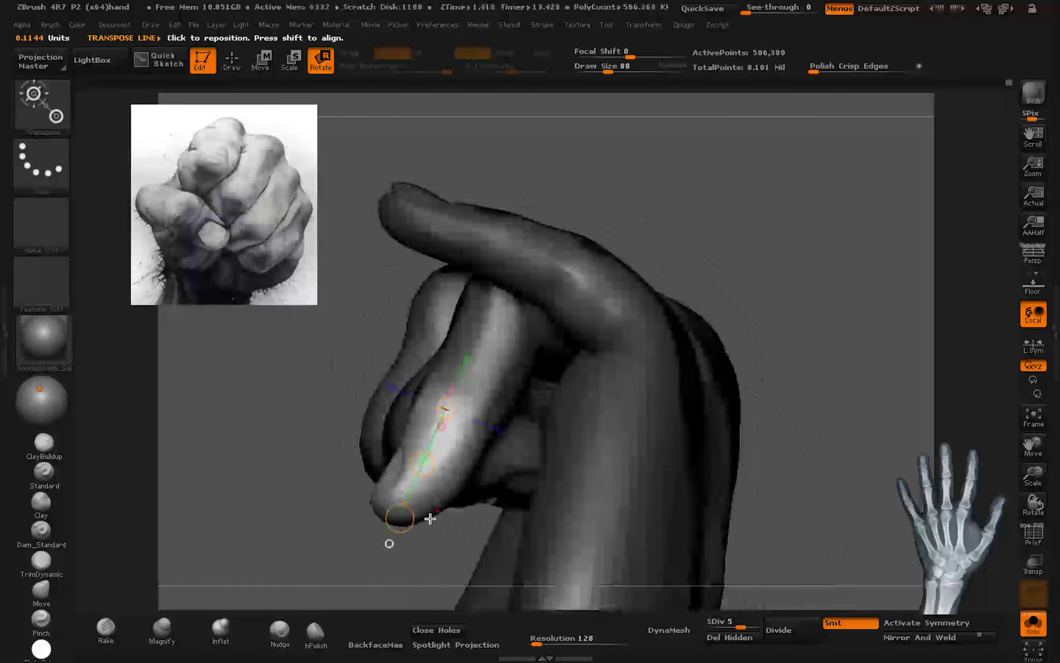
mouse_move(563, 492)
left_mouse_down()
mouse_move(527, 369)
mouse_move(586, 338)
left_mouse_up()
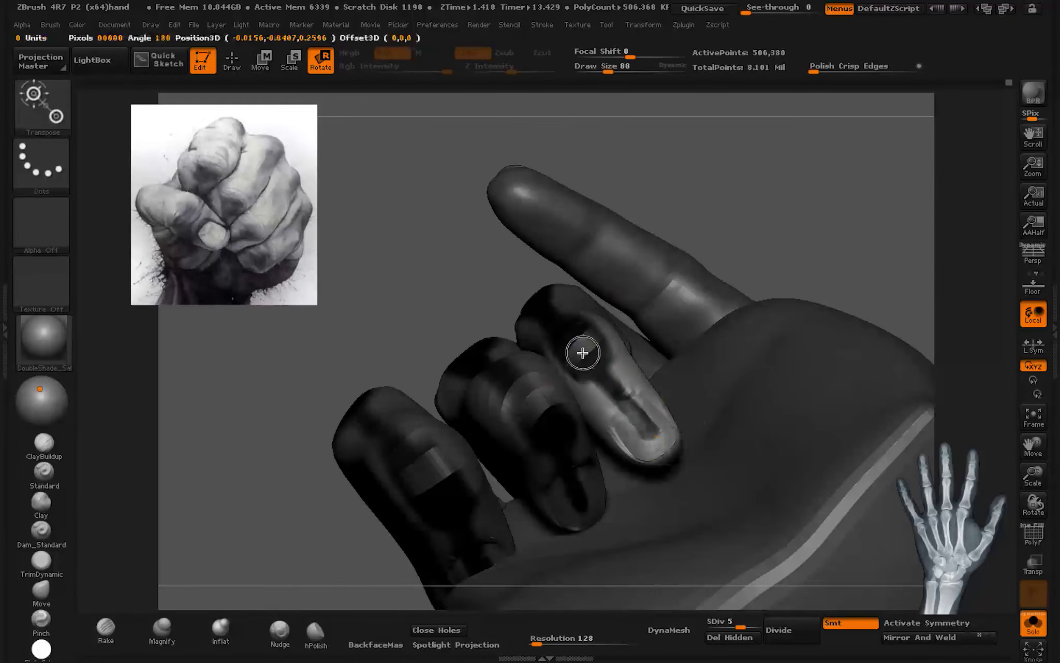
mouse_move(640, 417)
left_mouse_down()
mouse_move(679, 383)
mouse_move(594, 374)
left_mouse_up()
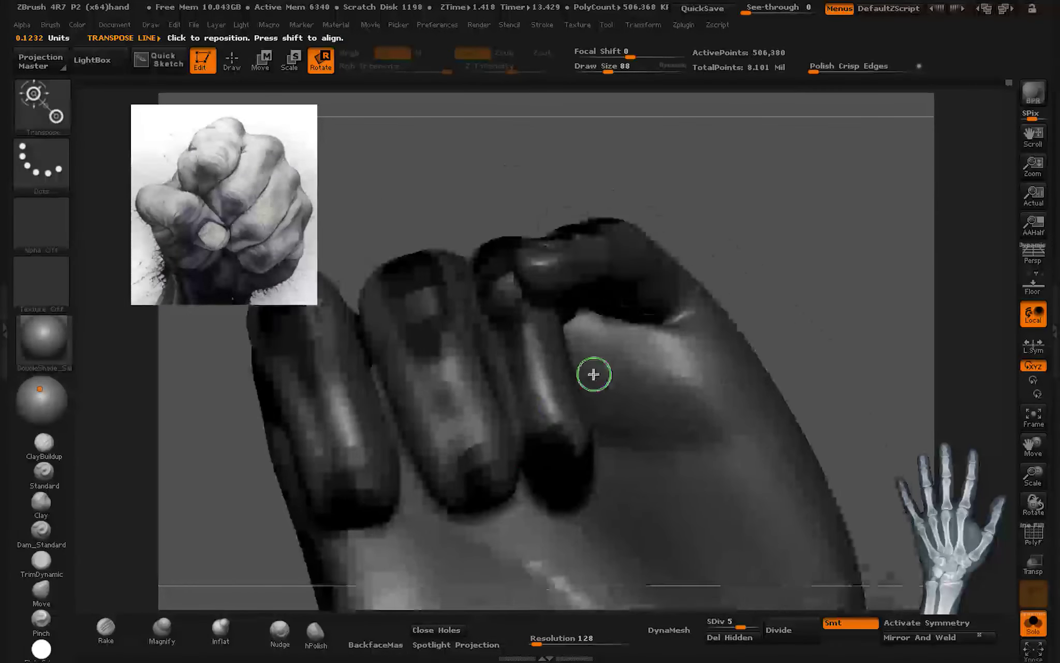
right_click(551, 466)
mouse_move(551, 465)
left_mouse_down()
mouse_move(569, 288)
mouse_move(573, 433)
mouse_move(639, 300)
mouse_move(589, 407)
mouse_move(624, 302)
mouse_move(620, 289)
mouse_move(649, 426)
mouse_move(622, 373)
mouse_move(654, 359)
mouse_move(642, 288)
mouse_move(650, 381)
mouse_move(681, 381)
mouse_move(605, 422)
mouse_move(604, 441)
left_mouse_up()
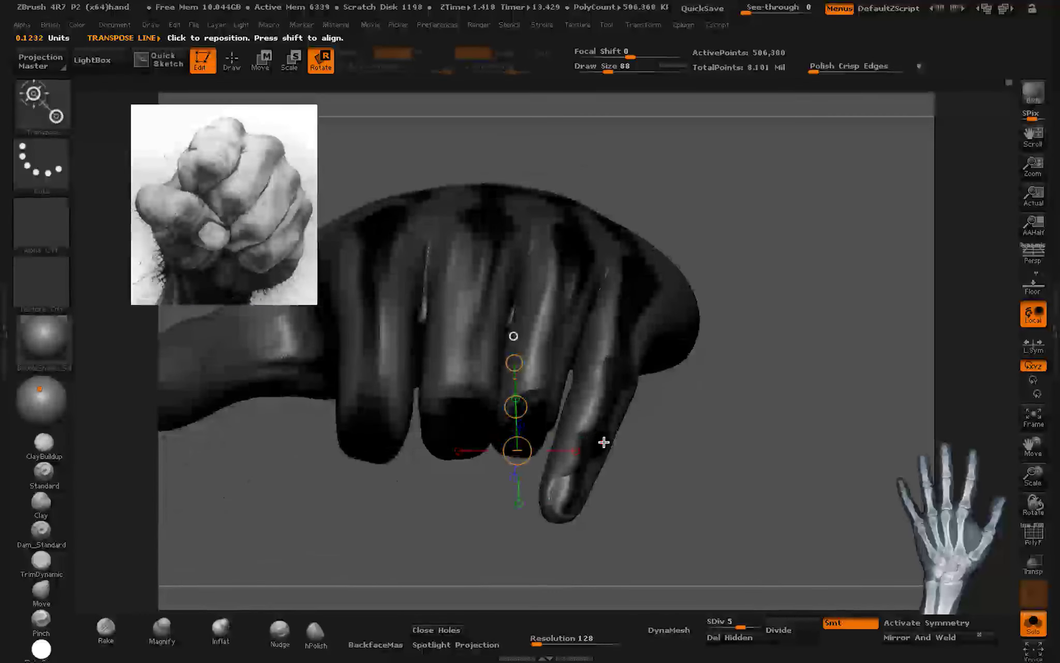
mouse_move(541, 368)
left_mouse_down()
mouse_move(634, 261)
mouse_move(613, 351)
mouse_move(613, 295)
mouse_move(614, 330)
left_mouse_up()
Step: Show polygroup colours, isolate a finger and test a Move-brush push, then undo it
key("q")
key("shift+f")
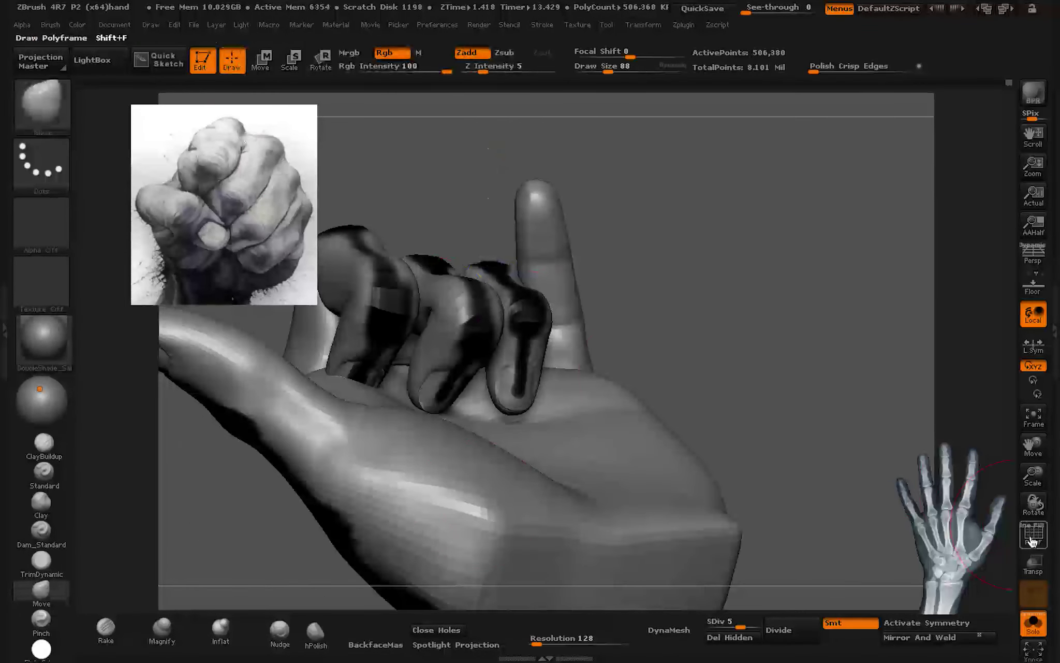
left_click(538, 363, "ctrl+shift")
left_click(525, 416, "ctrl+shift")
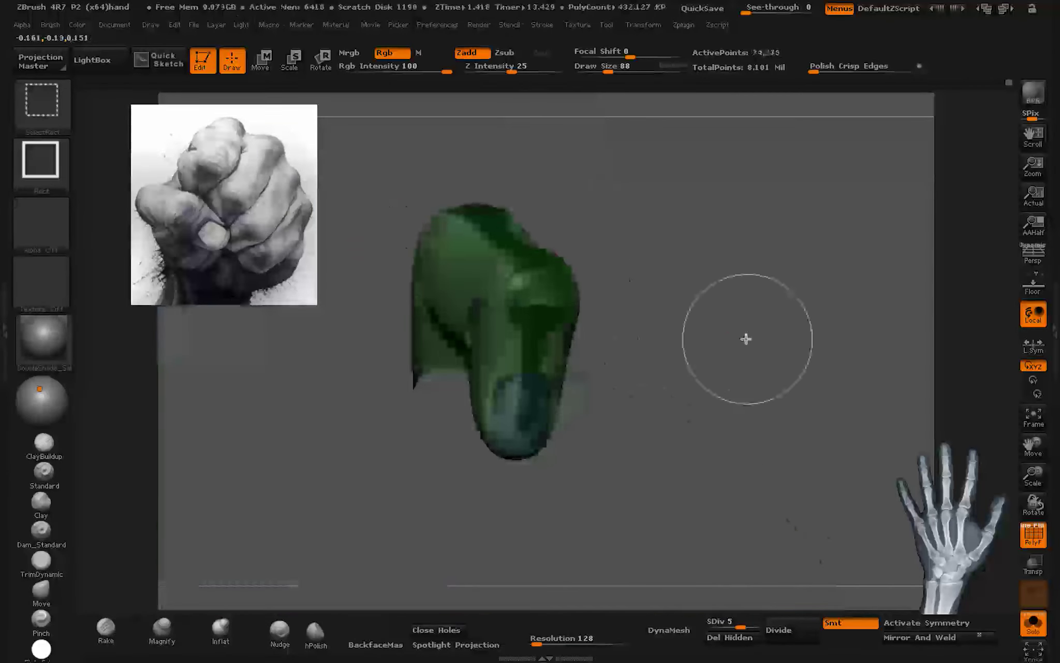
key("b")
key("m")
key("v")
left_click(693, 306)
left_click_drag(696, 302, 556, 341)
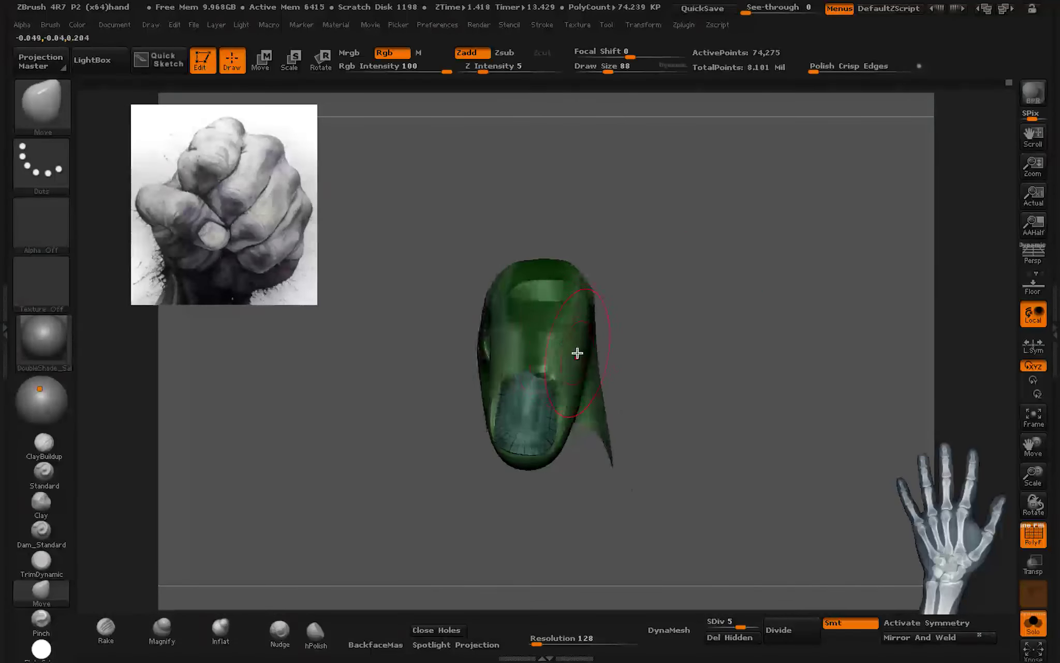
key("ctrl+z")
Step: Isolate the pink finger, merge it into one polygroup with Ctrl+W, then check the blue finger group
left_click(566, 367, "ctrl+shift")
left_click(483, 315, "ctrl+shift")
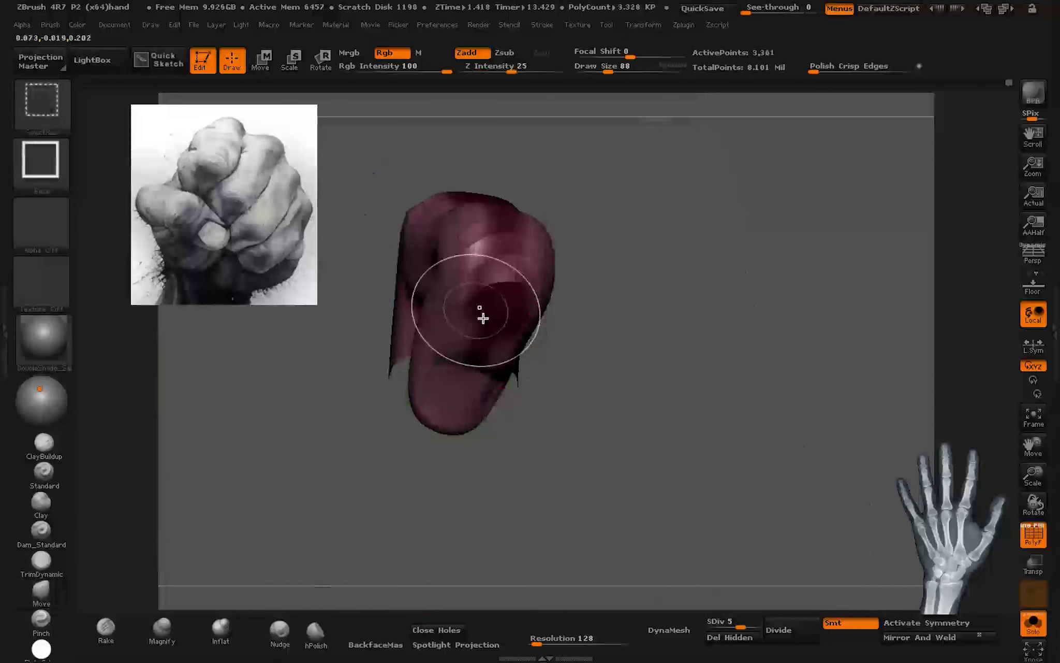
left_click(470, 376, "ctrl+shift")
key("ctrl+w")
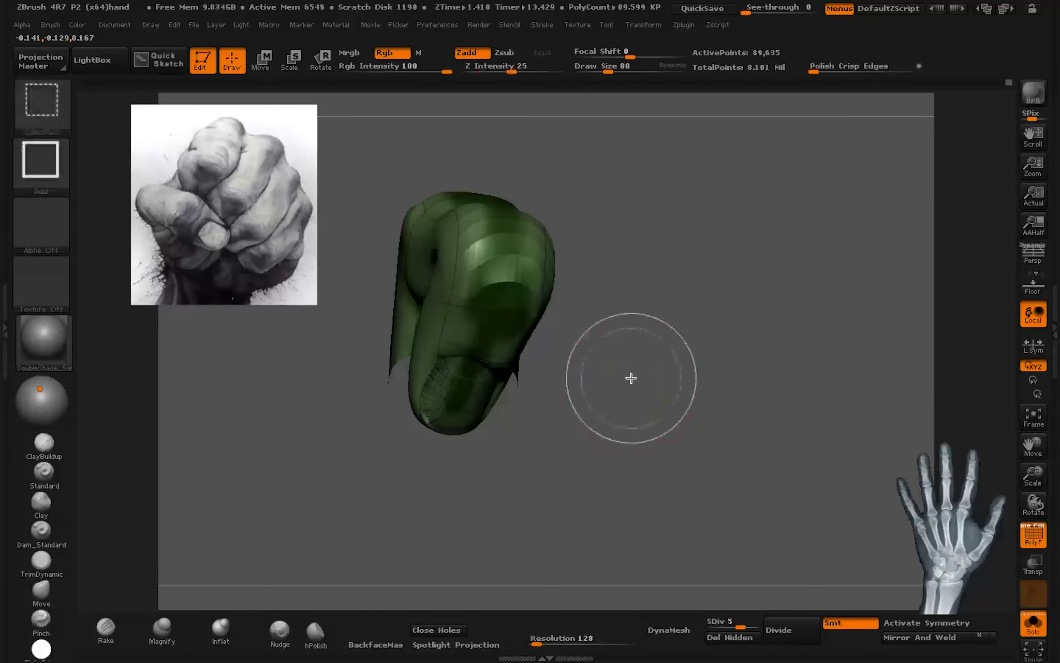
left_click(631, 378, "ctrl+shift")
left_click(513, 308, "ctrl+shift")
left_click(480, 369, "ctrl+shift")
left_click(508, 349, "ctrl+shift")
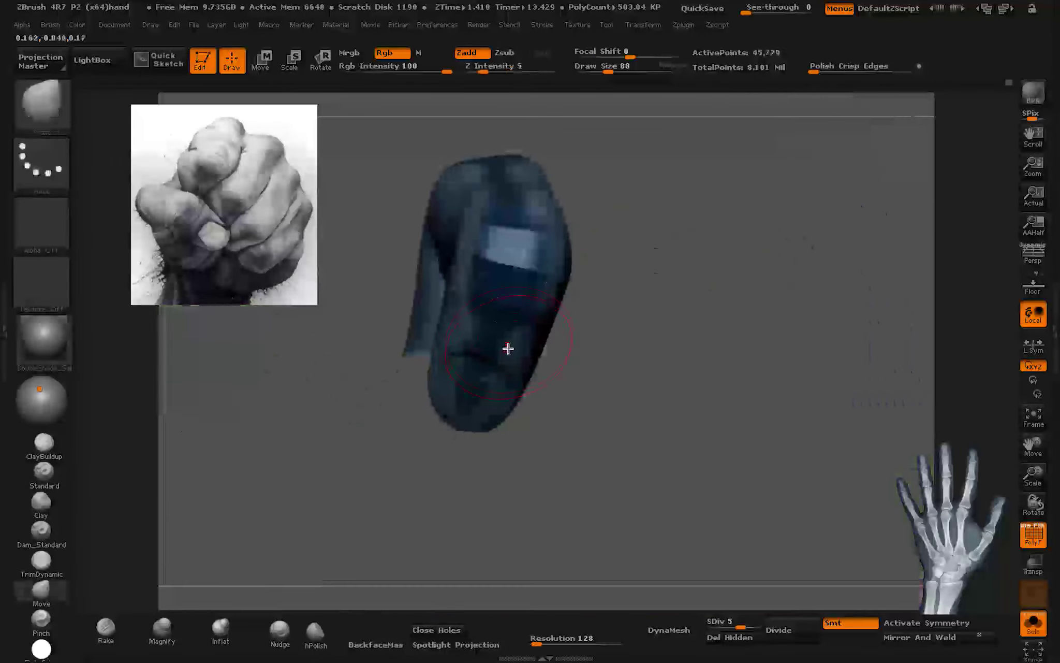
left_click(536, 347, "ctrl+shift")
mouse_move(679, 350)
left_mouse_down()
mouse_move(674, 372)
mouse_move(630, 367)
left_mouse_up()
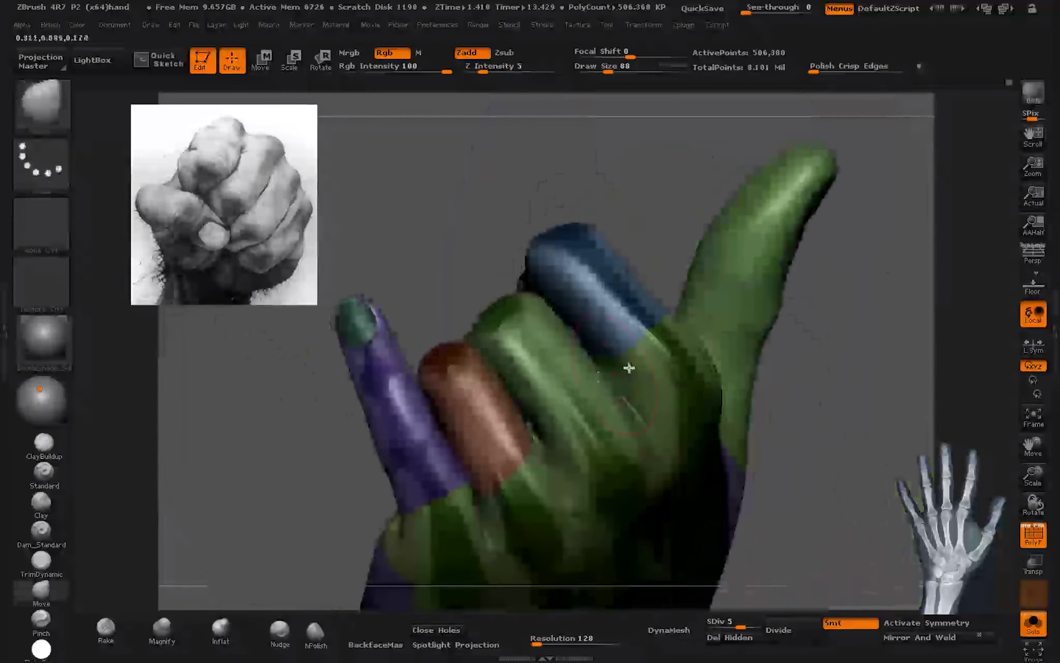
Step: Isolate the purple finger, thumb and index finger in turn, then unhide everything in a side view
left_click(379, 386, "ctrl+shift")
left_click(389, 384, "ctrl+shift")
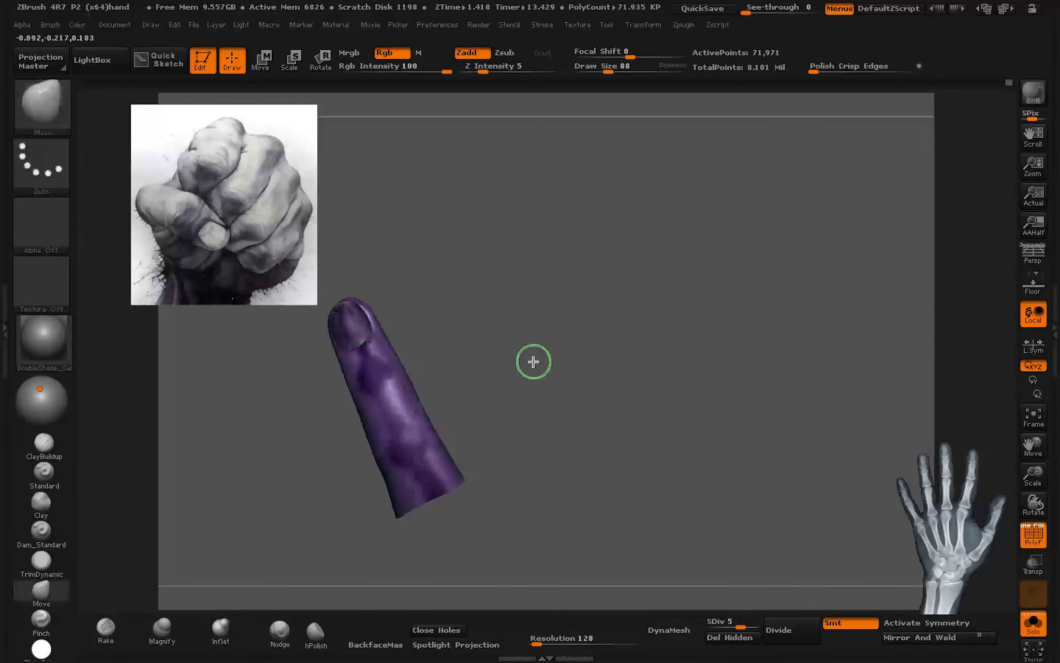
left_click(533, 362, "ctrl+shift")
mouse_move(572, 356)
left_mouse_down()
mouse_move(598, 348)
mouse_move(504, 390)
mouse_move(561, 372)
left_mouse_up()
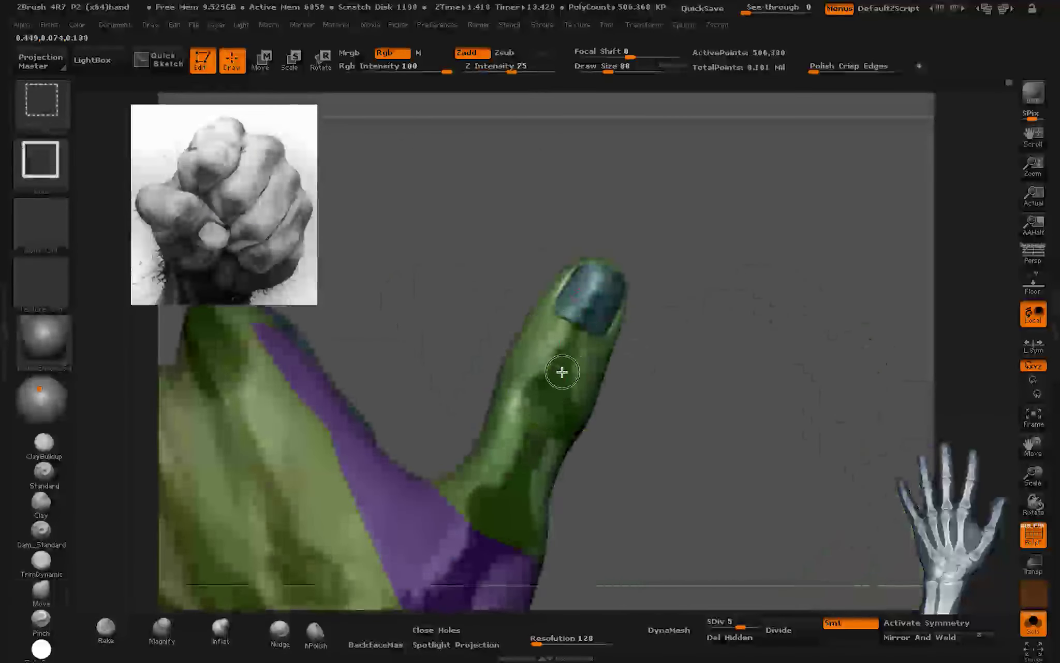
left_click(561, 371, "ctrl+shift")
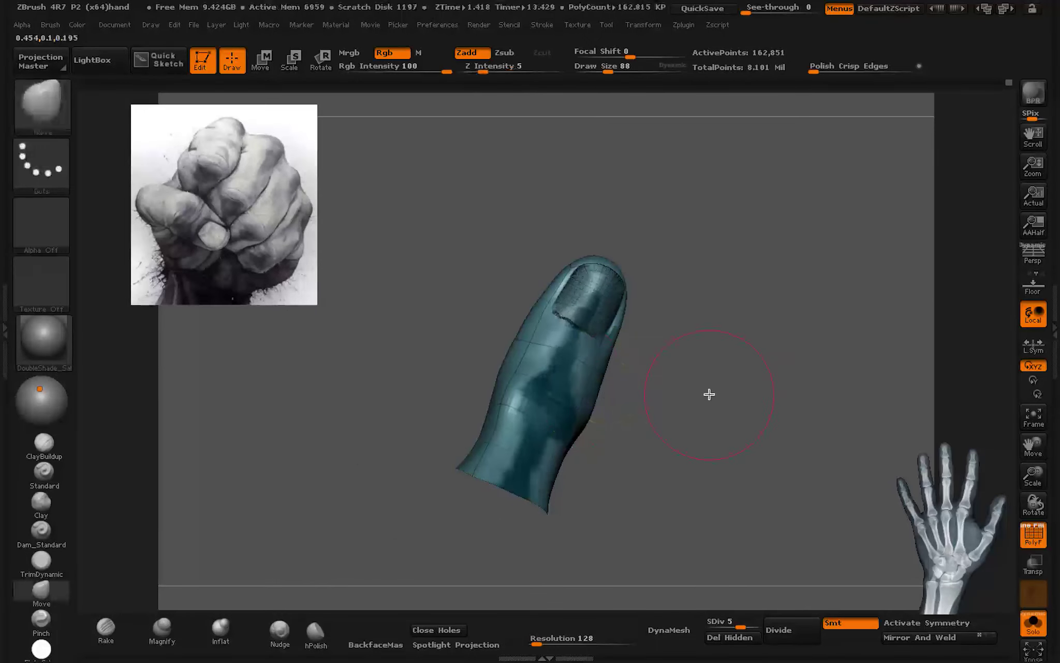
left_click(709, 394, "ctrl+shift")
mouse_move(615, 343)
left_mouse_down()
mouse_move(686, 345)
mouse_move(637, 439)
mouse_move(705, 455)
mouse_move(589, 412)
mouse_move(632, 385)
mouse_move(569, 341)
mouse_move(579, 362)
left_mouse_up()
left_click(600, 424, "ctrl+shift")
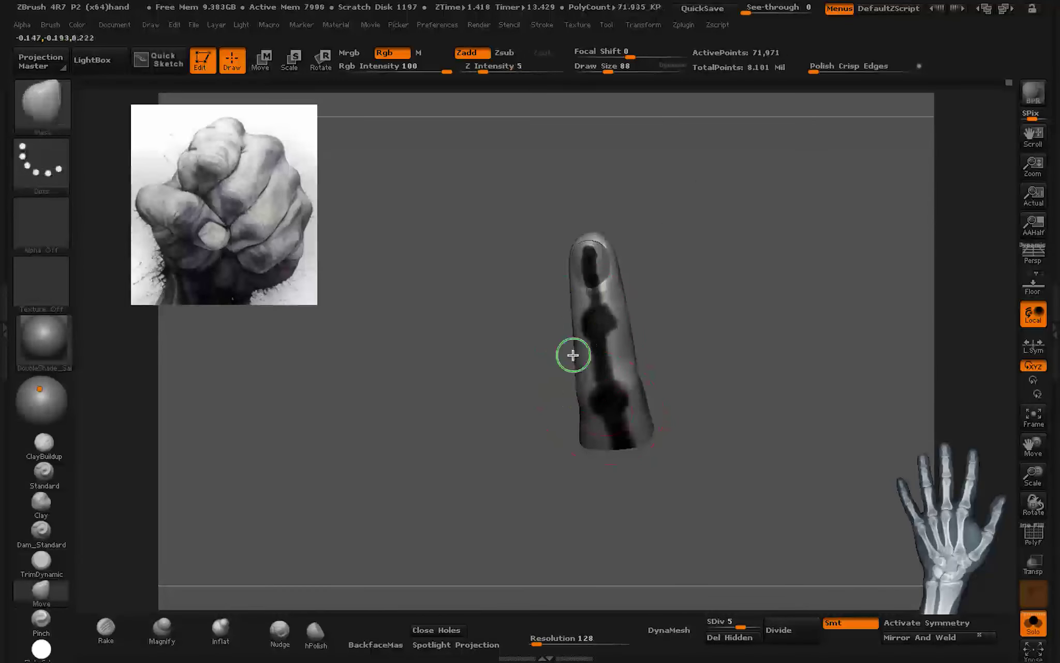
left_click(785, 468, "ctrl+shift")
mouse_move(784, 469)
left_mouse_down()
mouse_move(710, 516)
mouse_move(626, 516)
mouse_move(603, 426)
mouse_move(687, 386)
mouse_move(642, 546)
mouse_move(619, 495)
left_mouse_up()
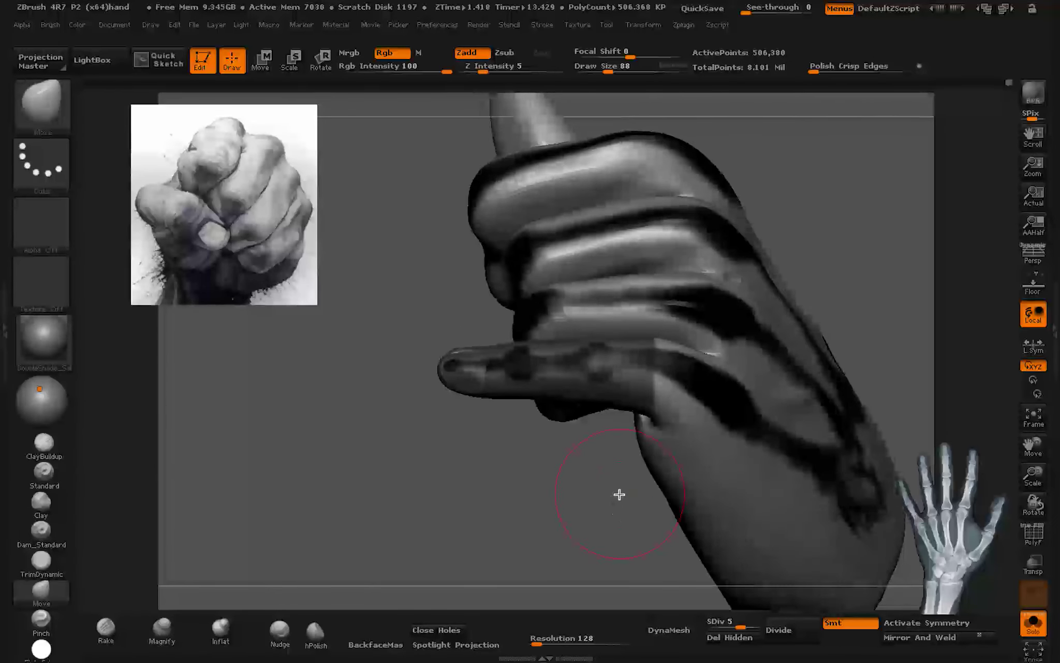
Step: Mask part of the finger, save the project and invert the mask
mouse_move(630, 418)
left_mouse_down()
mouse_move(591, 340)
mouse_move(599, 317)
left_mouse_up()
key("ctrl+s")
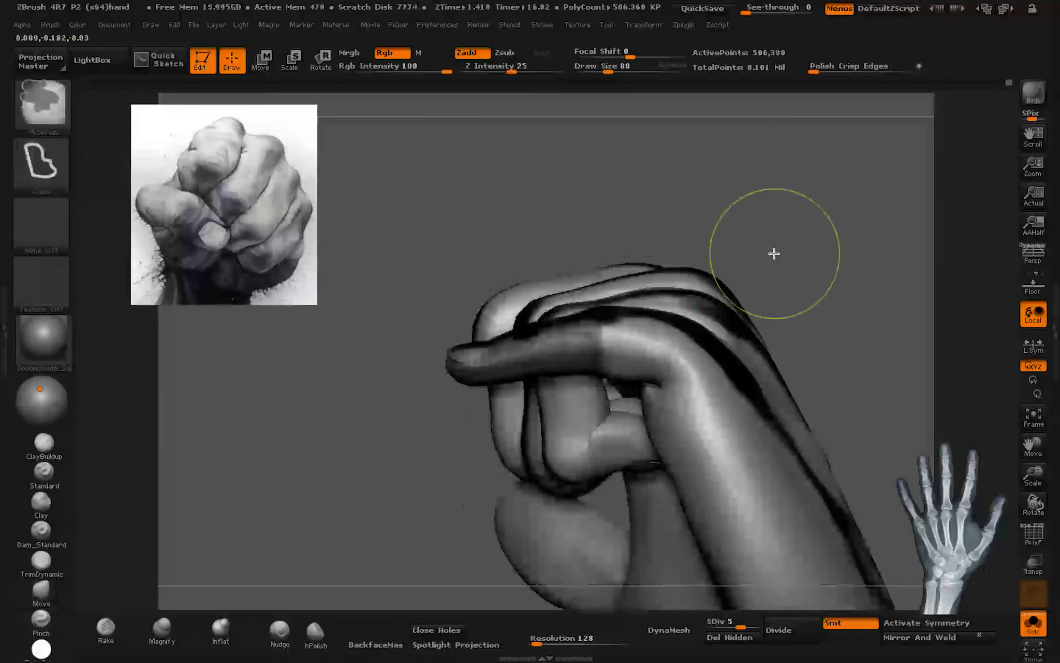
left_click(735, 249, "ctrl")
Step: Bend the finger down at its joint with Transpose Rotate, then drop to subdivision level 3
key("r")
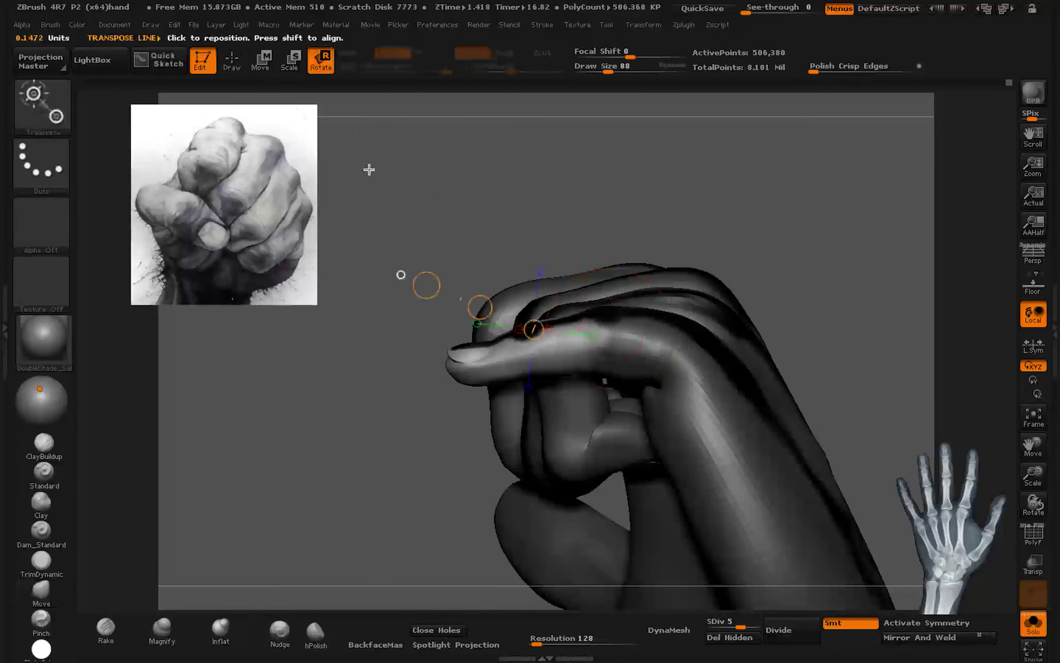
mouse_move(366, 168)
left_mouse_down()
mouse_move(634, 426)
mouse_move(636, 411)
left_mouse_up()
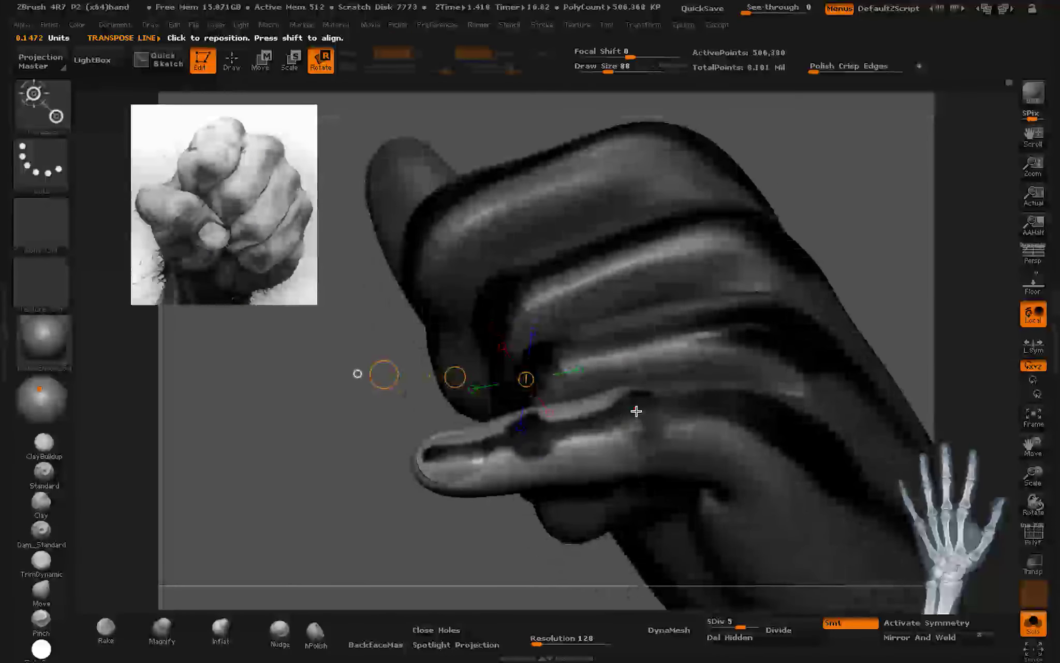
left_click_drag(531, 431, 590, 427)
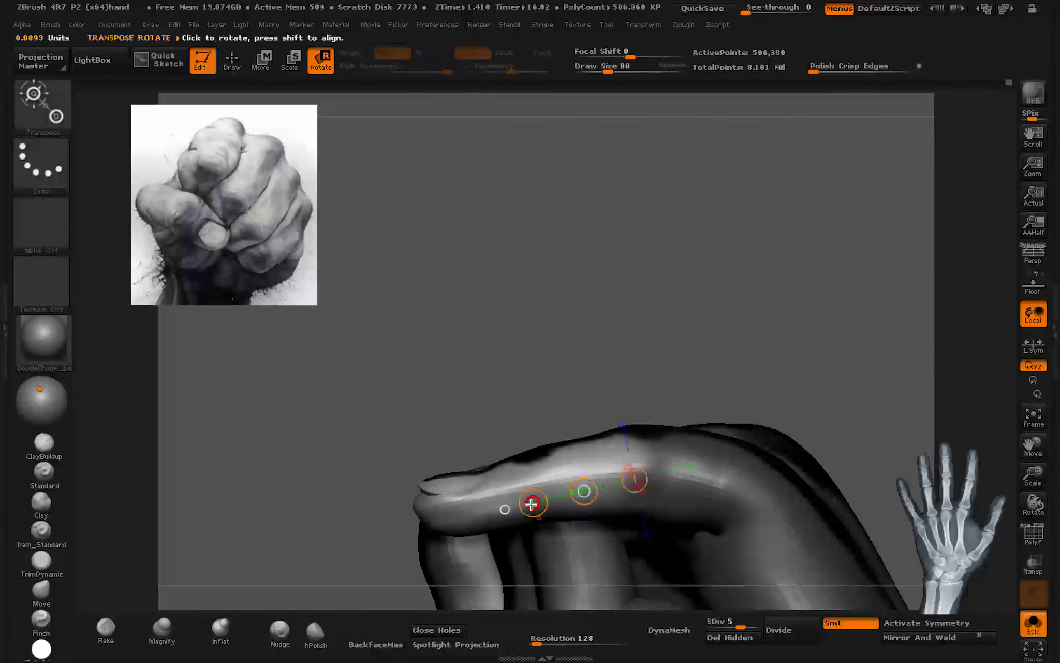
left_click_drag(531, 504, 596, 587)
mouse_move(594, 466)
left_mouse_down()
mouse_move(531, 417)
mouse_move(556, 402)
mouse_move(622, 449)
mouse_move(420, 516)
mouse_move(578, 396)
mouse_move(538, 559)
mouse_move(710, 297)
left_mouse_up()
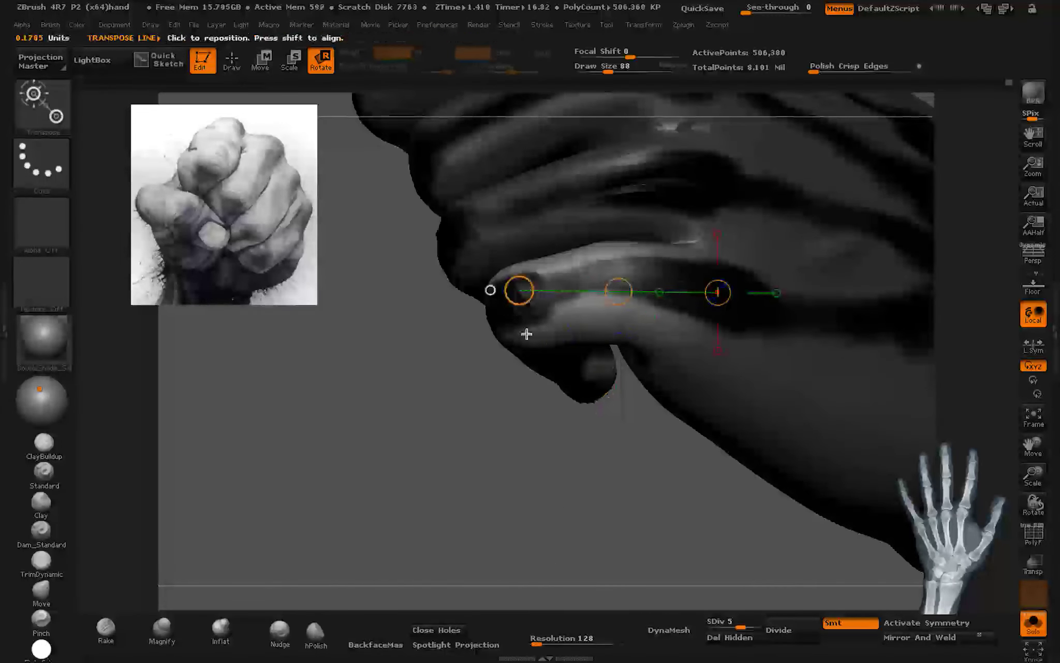
mouse_move(527, 333)
left_mouse_down()
mouse_move(599, 360)
mouse_move(561, 273)
left_mouse_up()
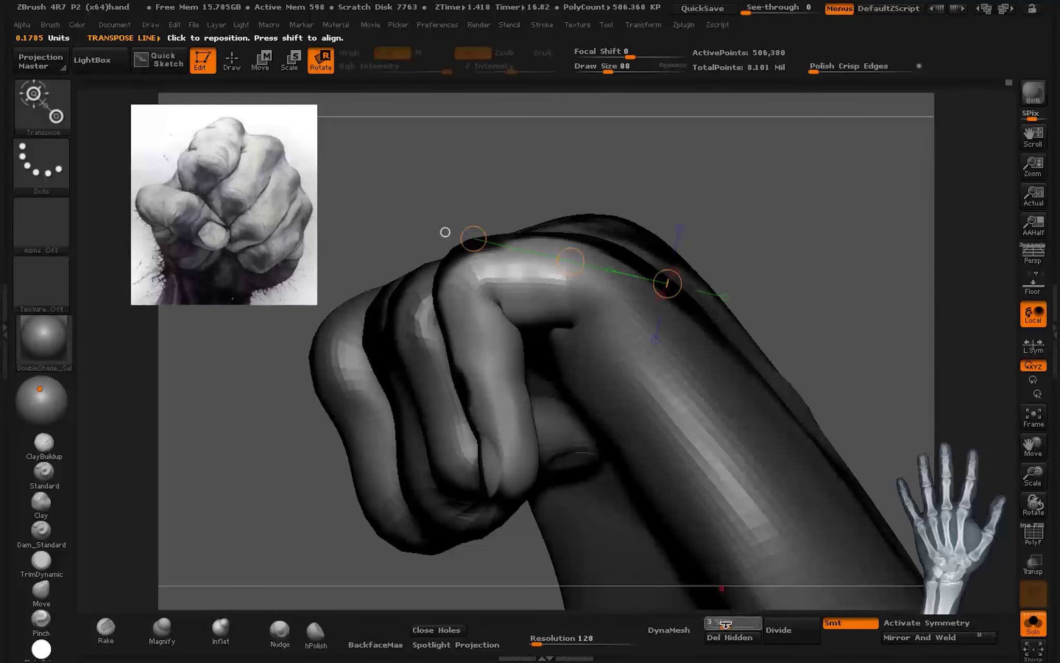
left_click_drag(723, 614, 707, 581)
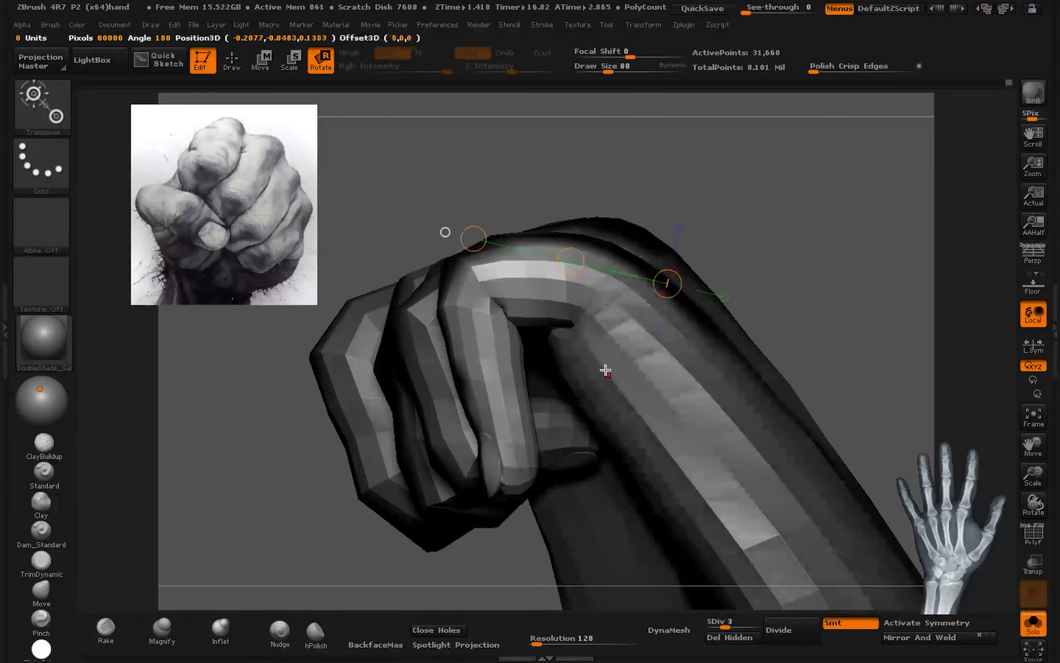
Step: Bend the upper finger segment down and rotate the index finger into a deeper curl
left_click_drag(605, 370, 589, 257)
left_click_drag(464, 265, 456, 330)
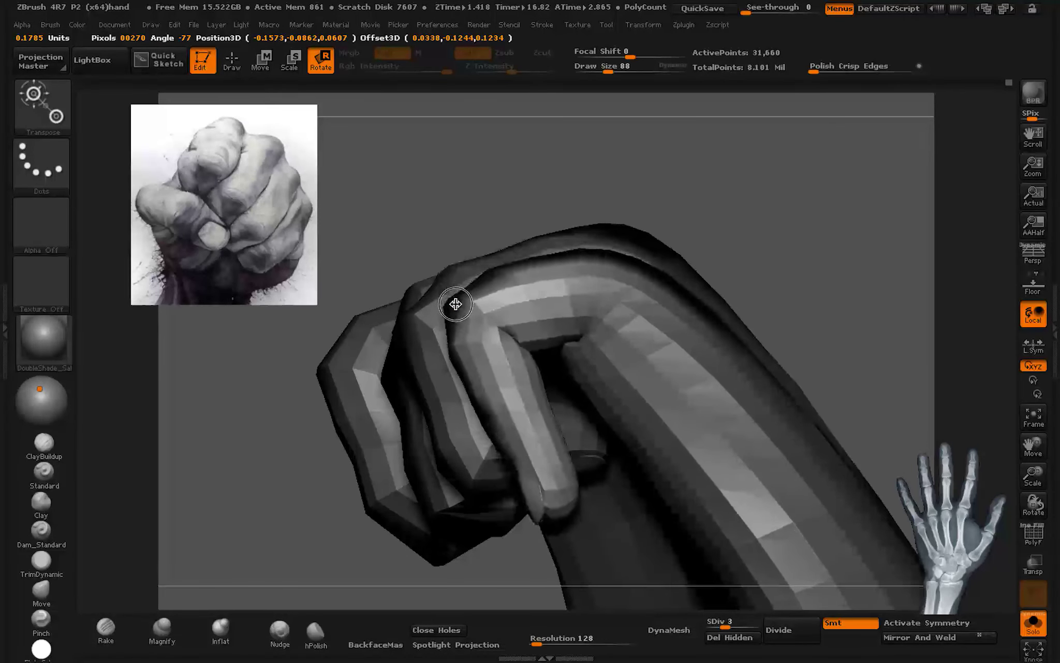
mouse_move(528, 430)
left_mouse_down()
mouse_move(634, 435)
mouse_move(670, 452)
mouse_move(670, 601)
mouse_move(621, 388)
left_mouse_up()
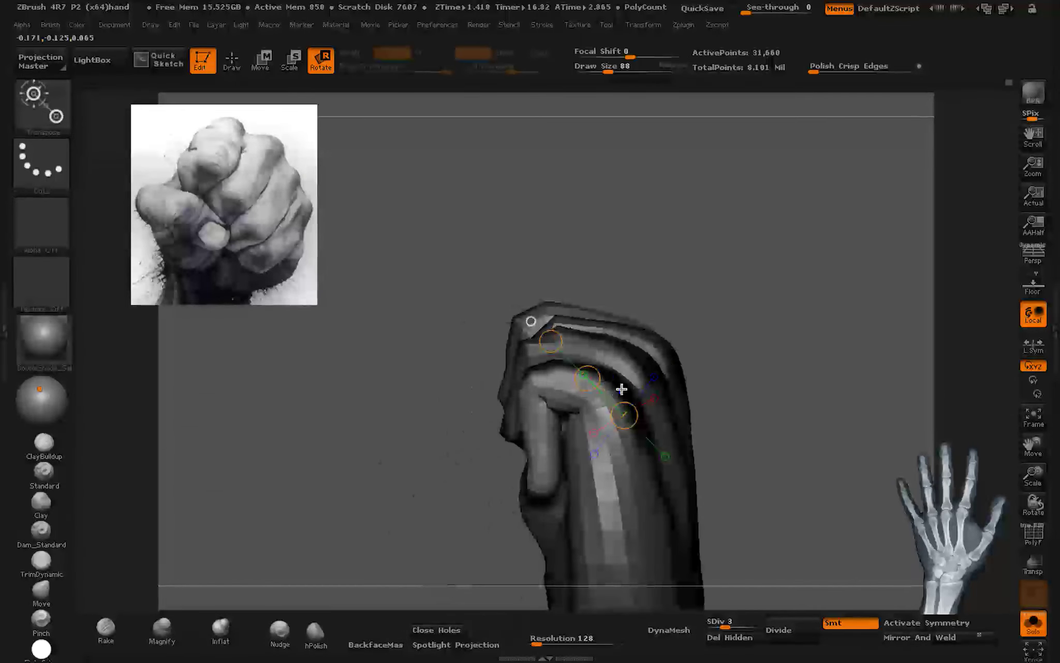
mouse_move(754, 461)
left_mouse_down()
mouse_move(775, 378)
mouse_move(771, 461)
mouse_move(563, 432)
mouse_move(386, 289)
left_mouse_up()
left_click_drag(449, 342, 472, 348)
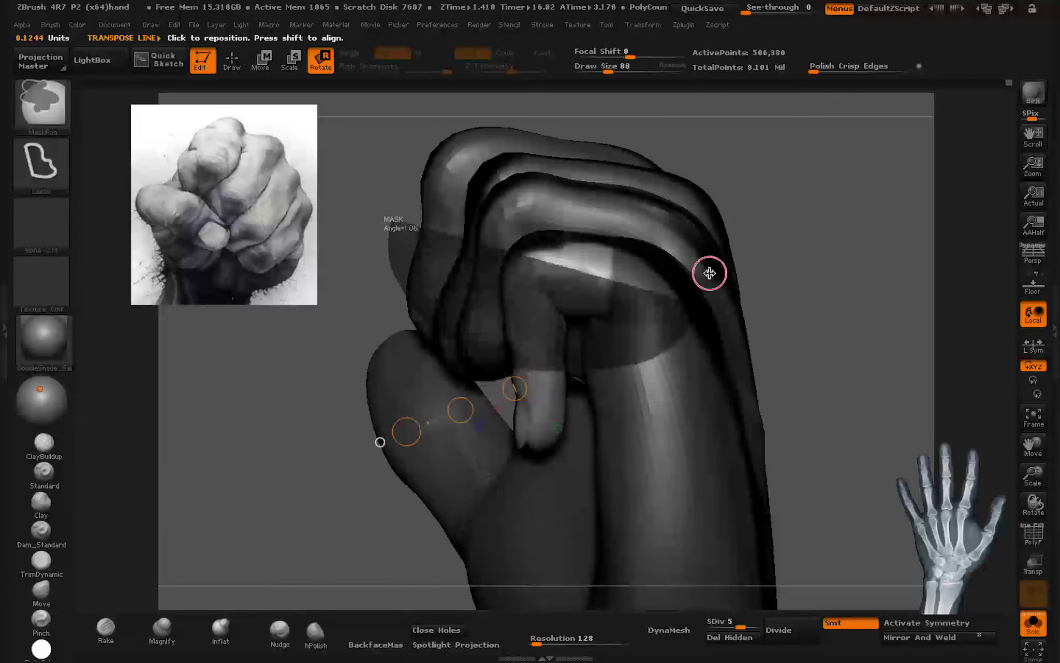
left_click_drag(531, 333, 565, 299)
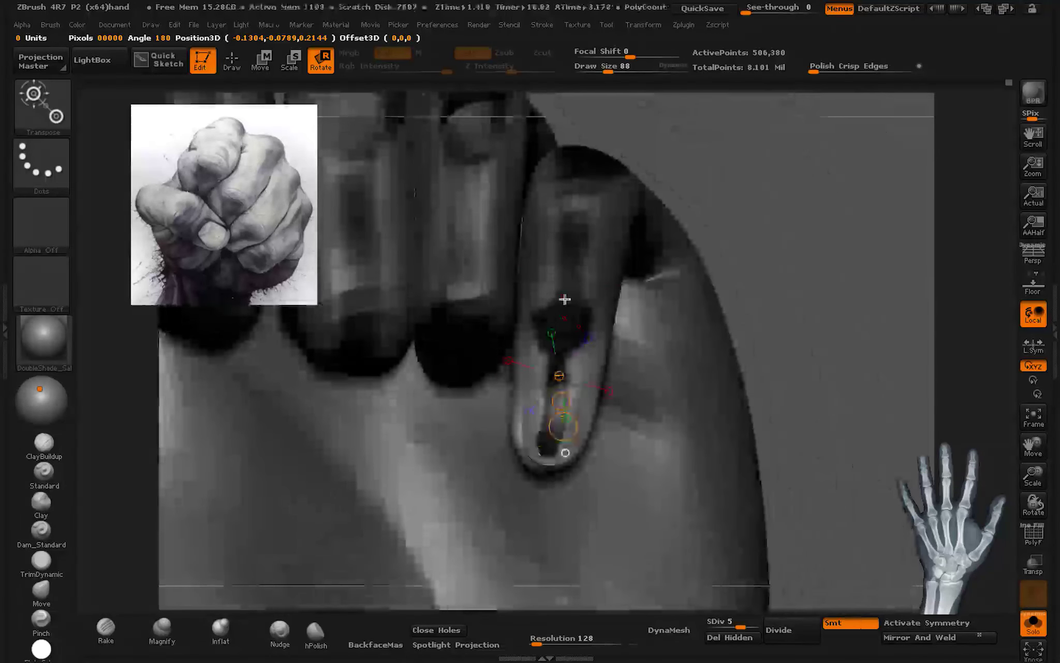
mouse_move(550, 459)
left_mouse_down()
mouse_move(534, 378)
mouse_move(695, 429)
left_mouse_up()
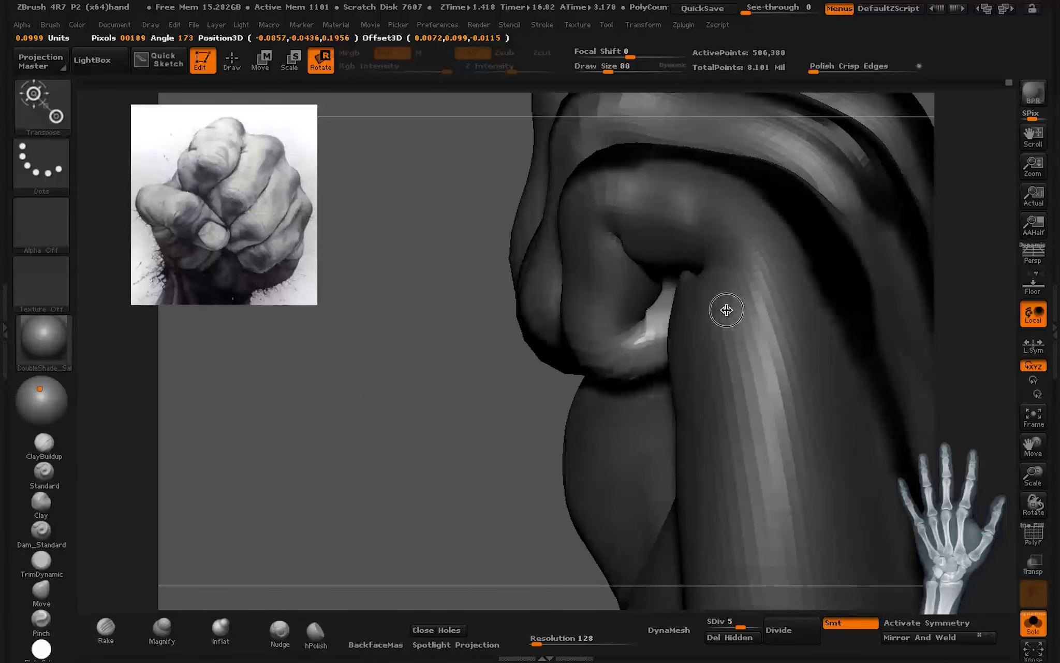
mouse_move(730, 308)
left_mouse_down()
mouse_move(428, 390)
mouse_move(730, 509)
mouse_move(608, 328)
mouse_move(673, 397)
mouse_move(727, 369)
mouse_move(687, 419)
mouse_move(599, 279)
mouse_move(575, 310)
mouse_move(592, 426)
mouse_move(559, 289)
mouse_move(514, 282)
mouse_move(584, 294)
mouse_move(596, 359)
mouse_move(542, 265)
left_mouse_up()
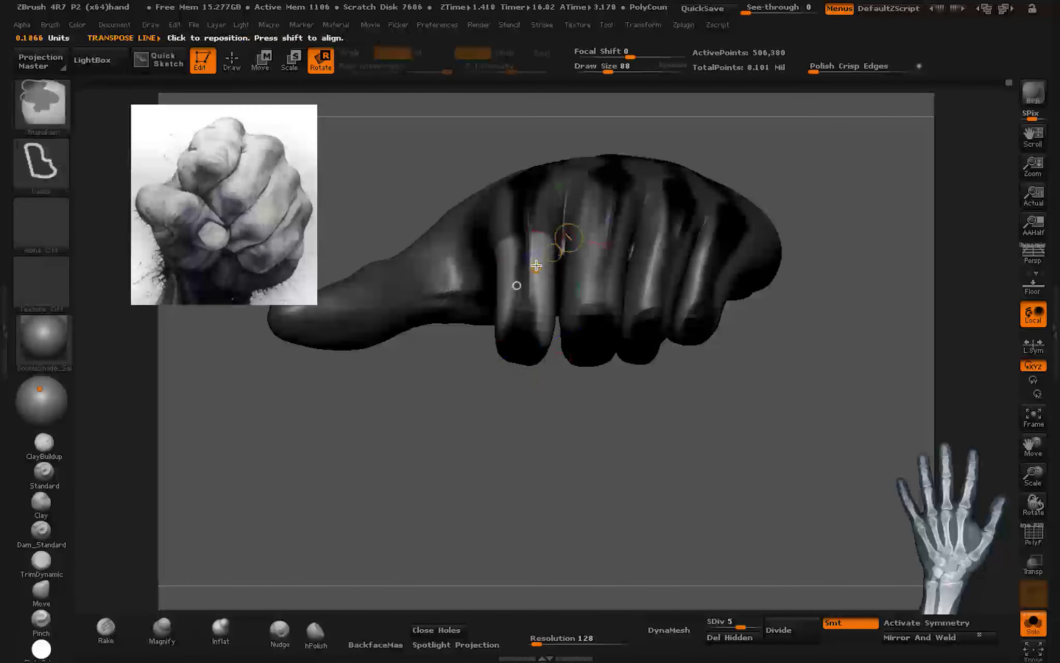
Step: Lay new Transpose rotation axes along a finger and across the hand
left_click_drag(570, 334, 508, 359)
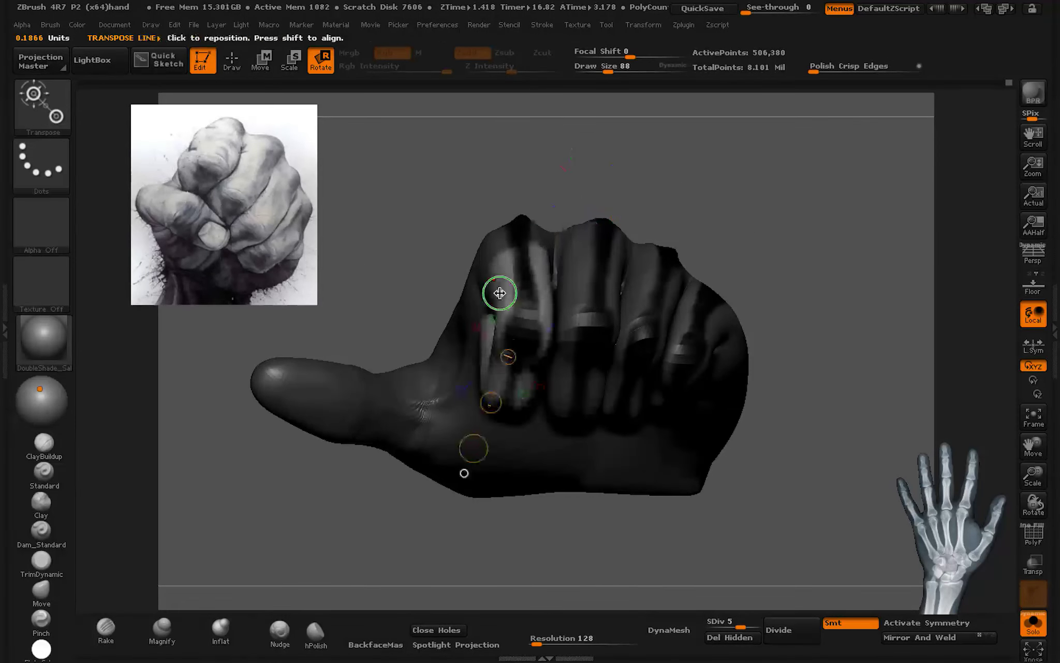
left_click_drag(499, 293, 498, 282)
left_click(232, 61)
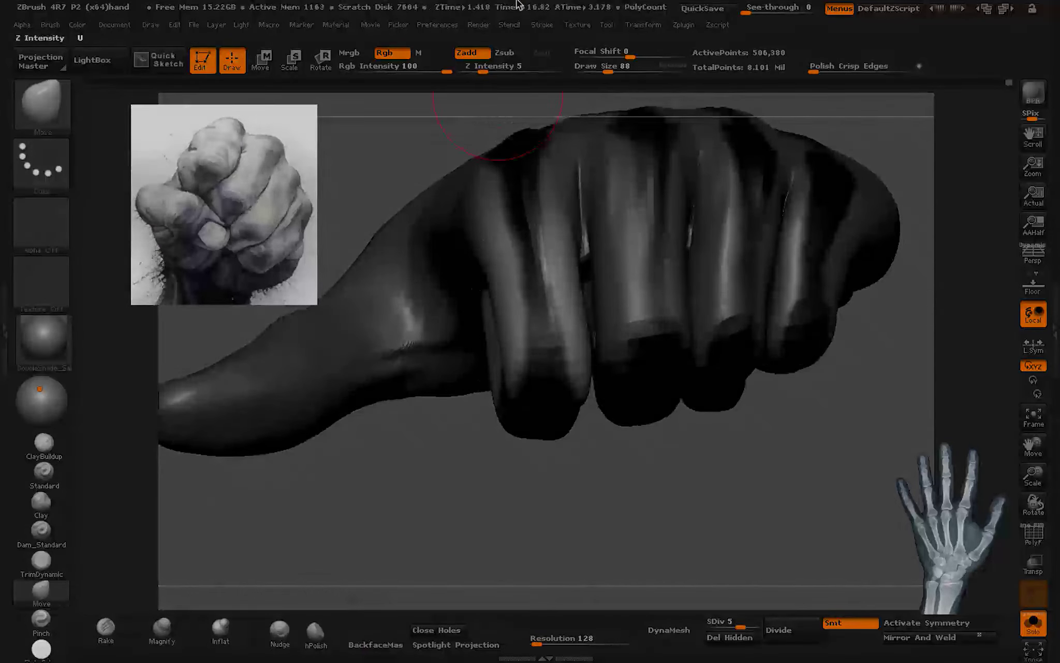
key("r")
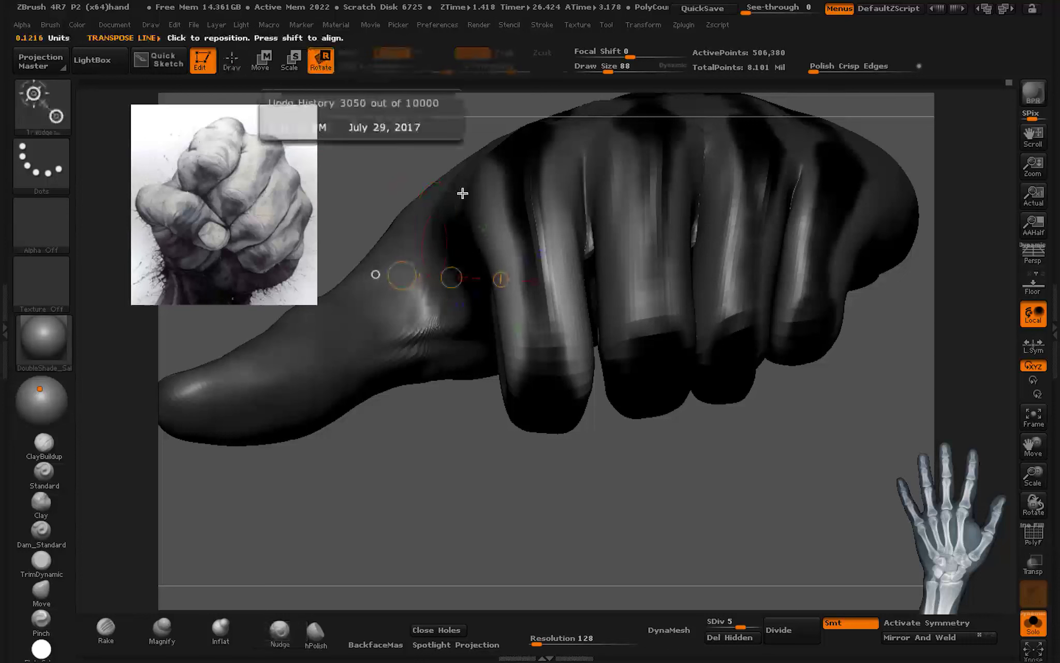
left_click_drag(517, 184, 546, 353)
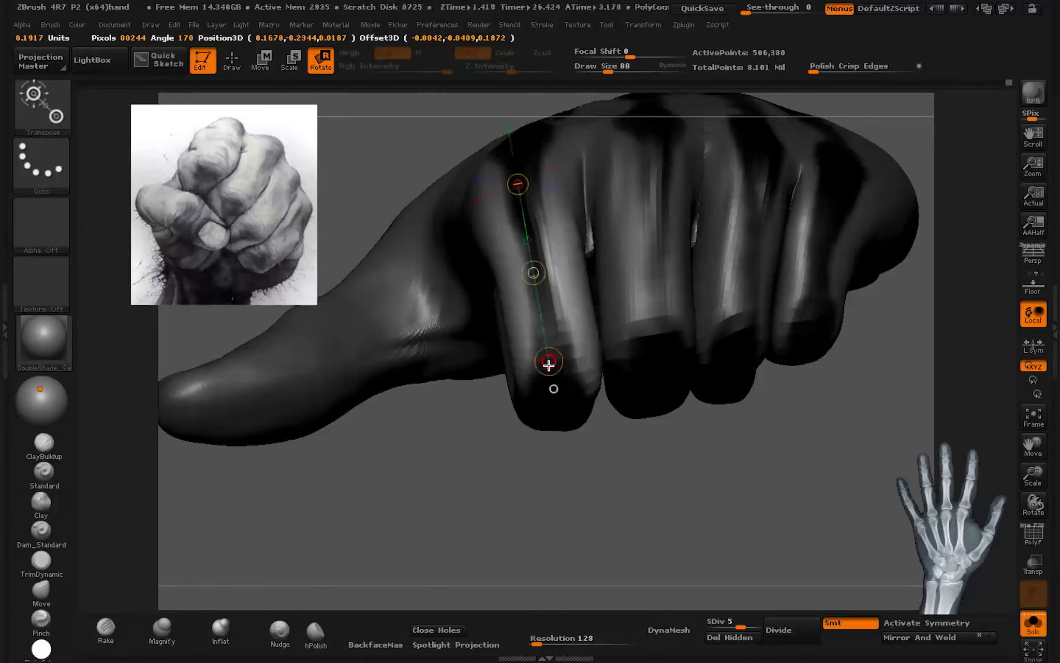
mouse_move(543, 368)
left_mouse_down()
mouse_move(654, 305)
mouse_move(665, 258)
mouse_move(656, 300)
mouse_move(707, 465)
mouse_move(638, 490)
mouse_move(621, 346)
mouse_move(573, 360)
mouse_move(582, 381)
left_mouse_up()
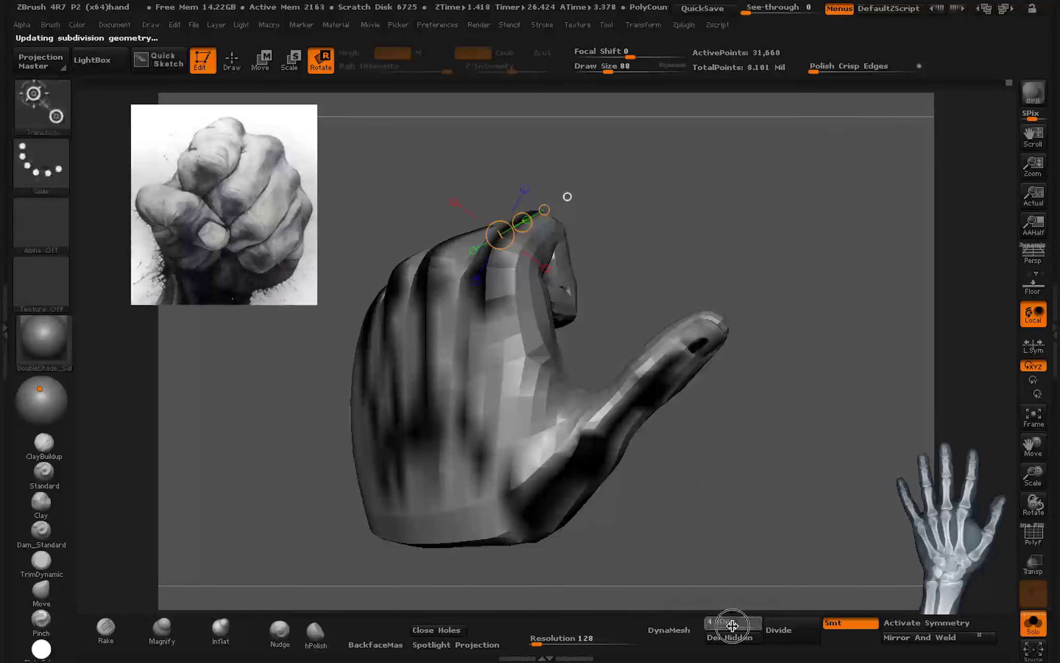
Step: Raise the hand to subdivision level 4, undo the last two pose changes, and orient the thumb upward
left_click_drag(702, 530, 685, 545)
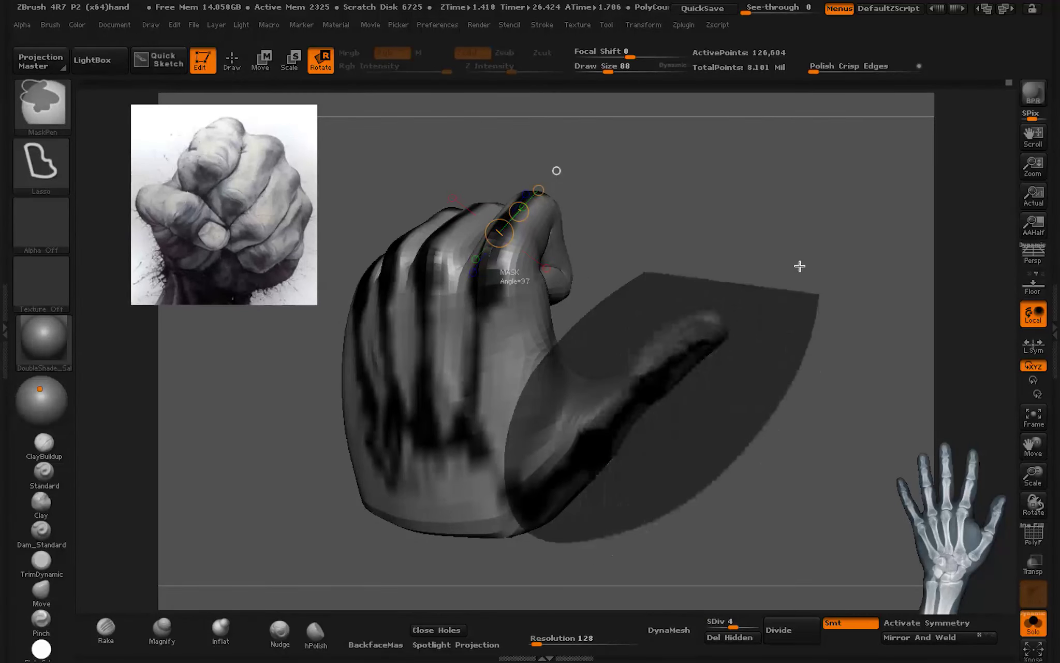
mouse_move(800, 265)
left_mouse_down()
mouse_move(670, 428)
mouse_move(551, 407)
left_mouse_up()
key("ctrl+z")
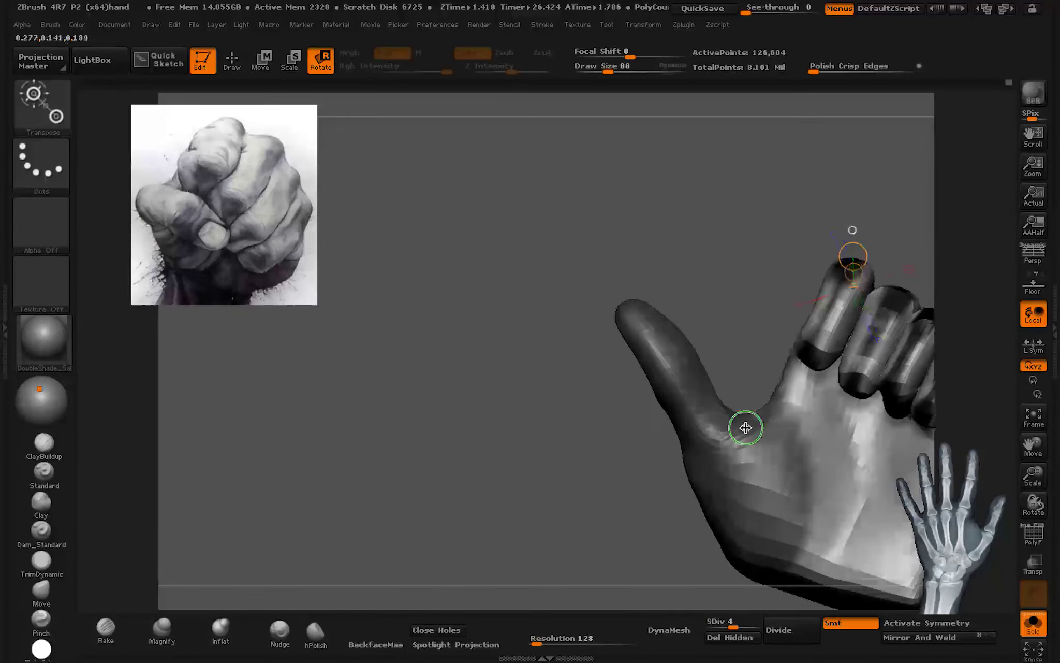
key("ctrl+z")
key("ctrl+z")
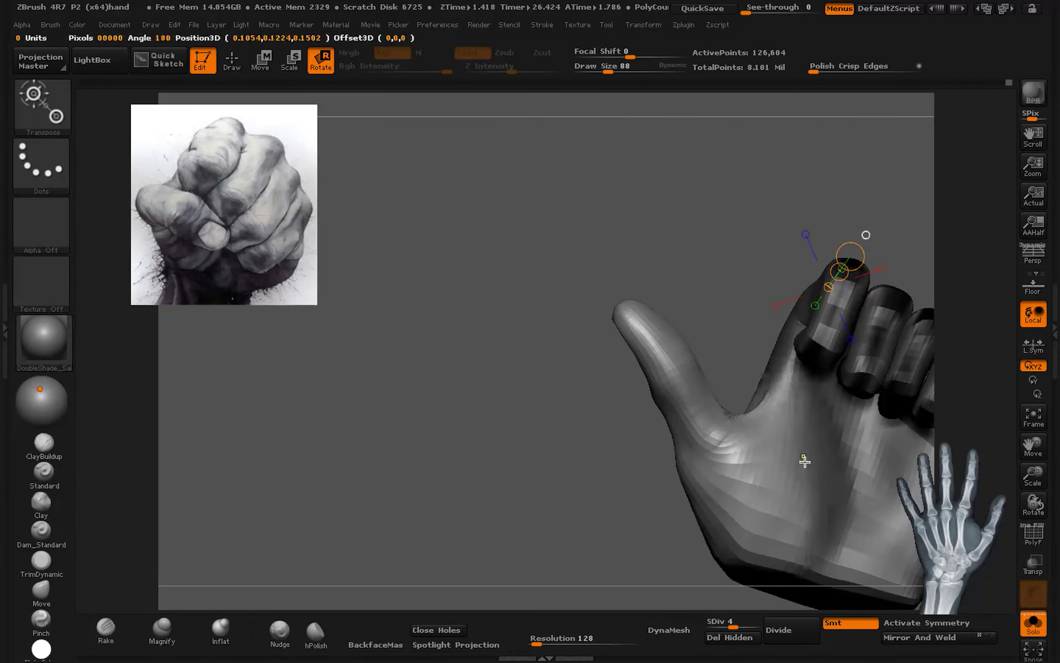
left_click_drag(798, 440, 650, 490)
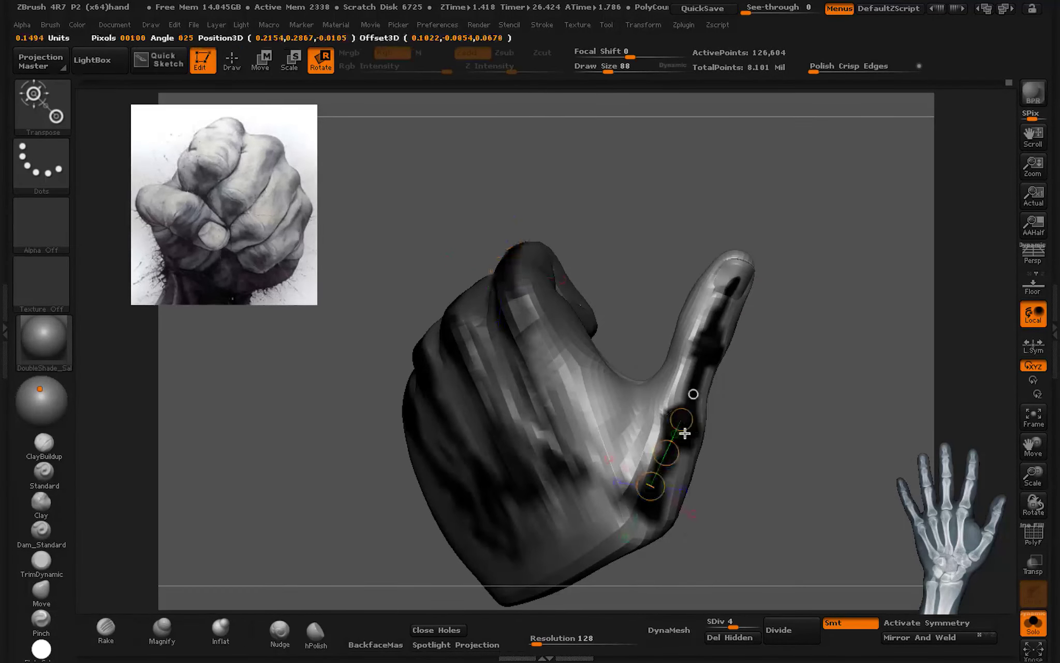
mouse_move(685, 433)
left_mouse_down()
mouse_move(615, 457)
mouse_move(550, 381)
mouse_move(594, 368)
mouse_move(599, 352)
mouse_move(610, 386)
mouse_move(565, 350)
mouse_move(560, 313)
mouse_move(567, 367)
mouse_move(732, 408)
mouse_move(800, 364)
mouse_move(776, 591)
mouse_move(589, 504)
mouse_move(739, 391)
mouse_move(738, 279)
mouse_move(743, 303)
mouse_move(690, 363)
mouse_move(714, 296)
mouse_move(727, 326)
mouse_move(743, 332)
left_mouse_up()
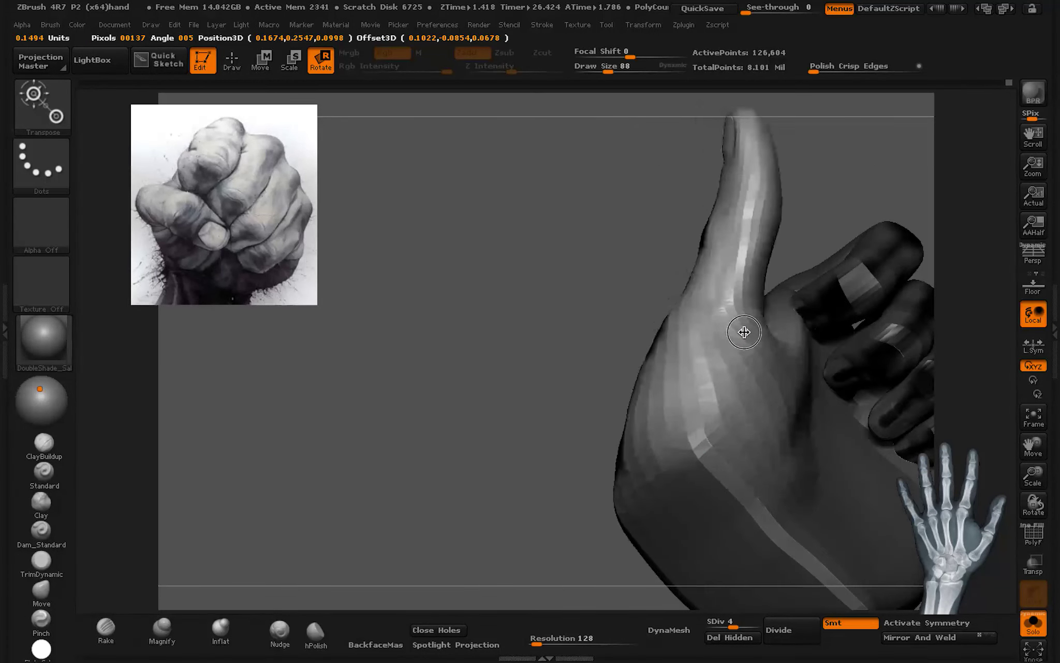
mouse_move(658, 361)
left_mouse_down()
mouse_move(658, 402)
mouse_move(722, 298)
mouse_move(842, 298)
mouse_move(809, 301)
mouse_move(821, 367)
mouse_move(809, 287)
mouse_move(655, 315)
mouse_move(689, 276)
left_mouse_up()
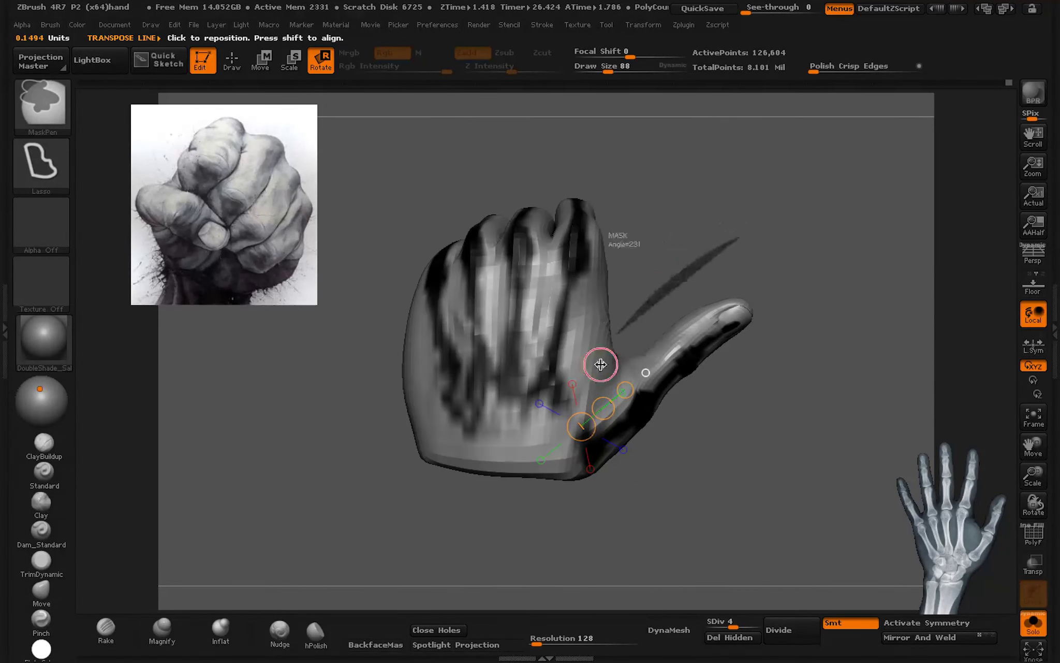
Step: Mask everything but the thumb and rotate it at its base with Transpose
left_click_drag(635, 485, 623, 479, "ctrl")
left_click(703, 460, "ctrl")
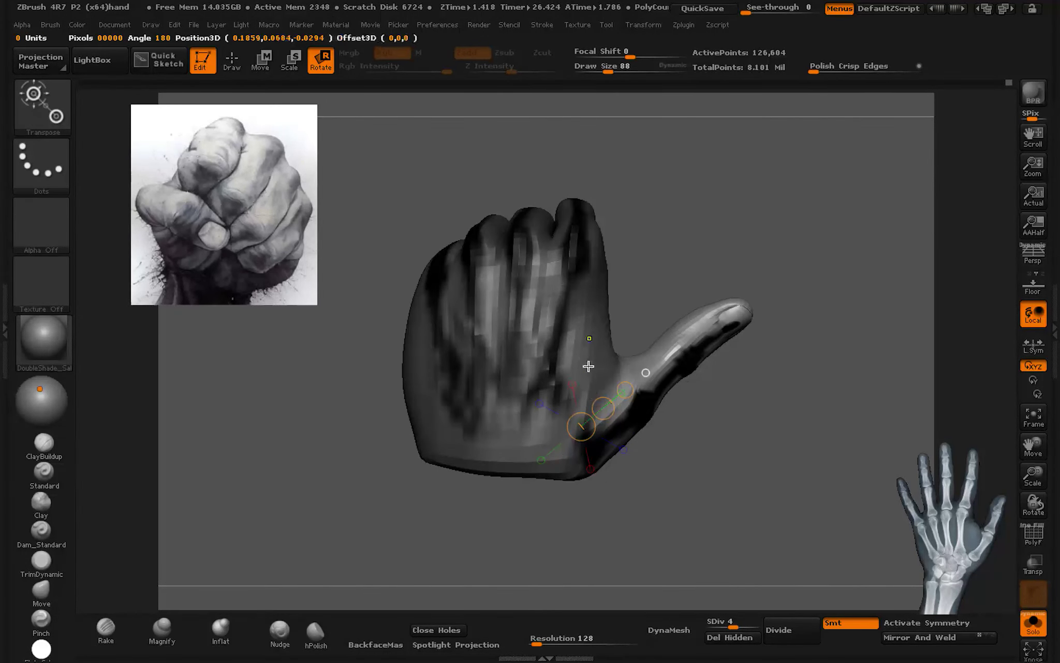
mouse_move(589, 366)
left_mouse_down()
mouse_move(502, 436)
mouse_move(577, 481)
mouse_move(644, 556)
mouse_move(525, 400)
mouse_move(615, 378)
mouse_move(647, 386)
mouse_move(679, 321)
mouse_move(683, 468)
left_mouse_up()
mouse_move(626, 366)
left_mouse_down()
mouse_move(697, 388)
mouse_move(623, 355)
mouse_move(655, 343)
mouse_move(614, 381)
mouse_move(584, 450)
mouse_move(607, 426)
left_mouse_up()
Step: Return to Draw mode with the freehand stroke and frame the base of the thumb
key("q")
left_click(40, 163)
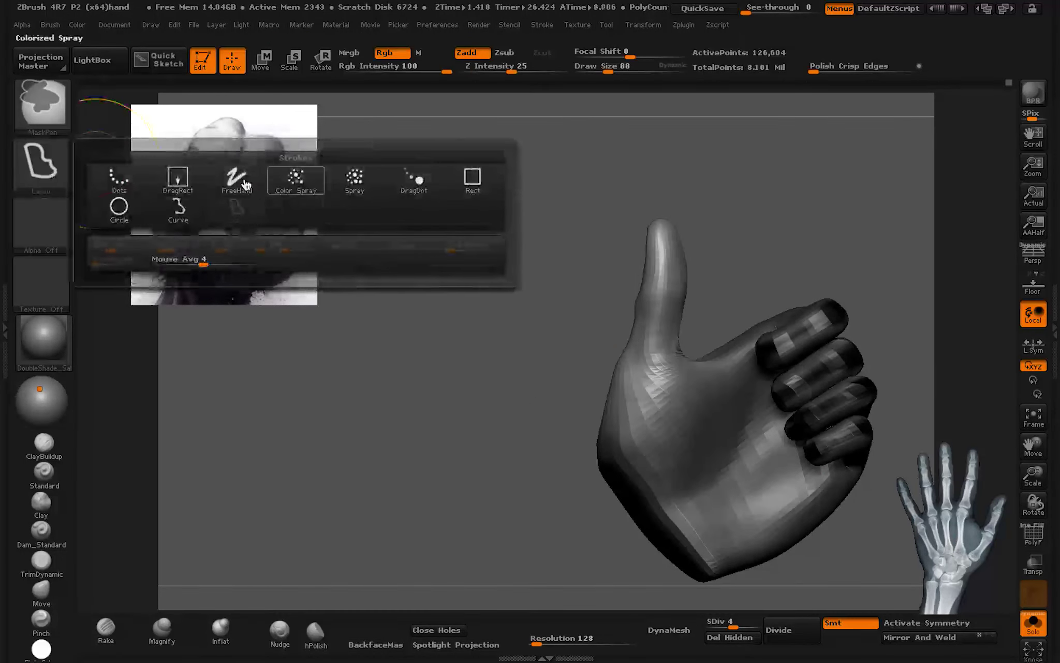
left_click(237, 173)
mouse_move(705, 578)
left_mouse_down("alt")
mouse_move(643, 411)
mouse_move(632, 443)
left_mouse_up("alt")
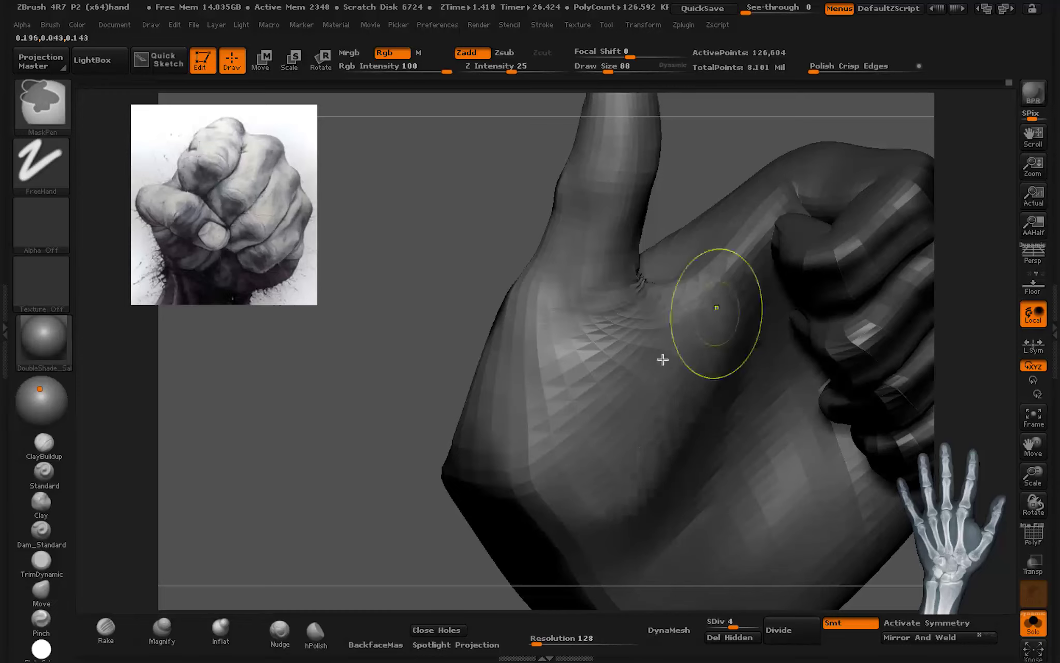
mouse_move(662, 359)
left_mouse_down()
mouse_move(638, 402)
mouse_move(620, 374)
left_mouse_up()
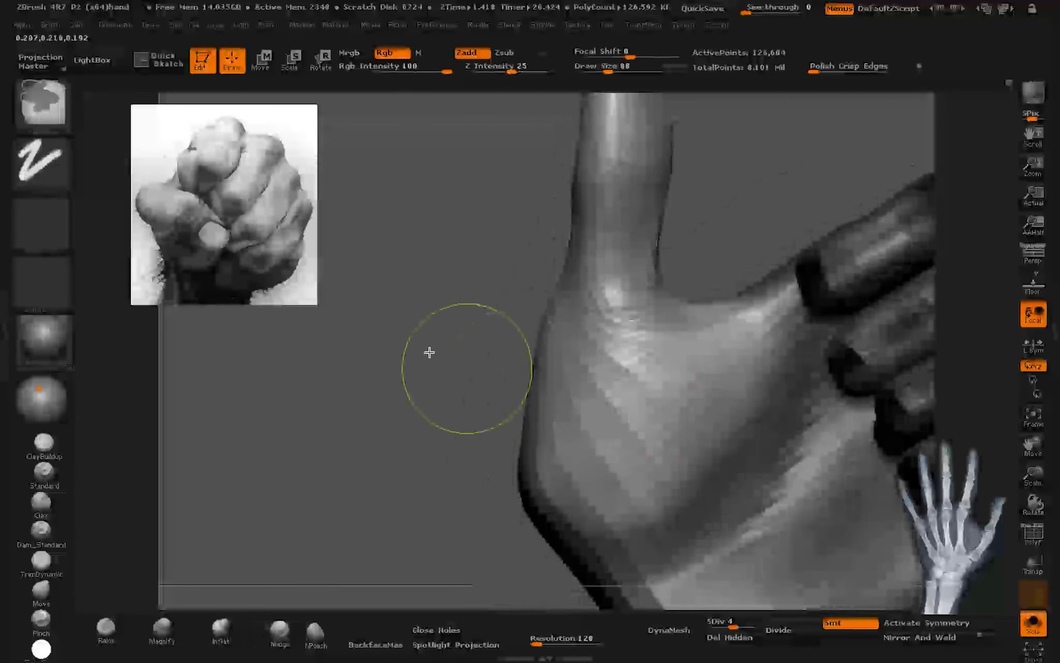
mouse_move(430, 352)
left_mouse_down()
mouse_move(591, 407)
mouse_move(558, 391)
mouse_move(608, 418)
mouse_move(490, 355)
mouse_move(575, 457)
mouse_move(478, 386)
mouse_move(588, 462)
left_mouse_up()
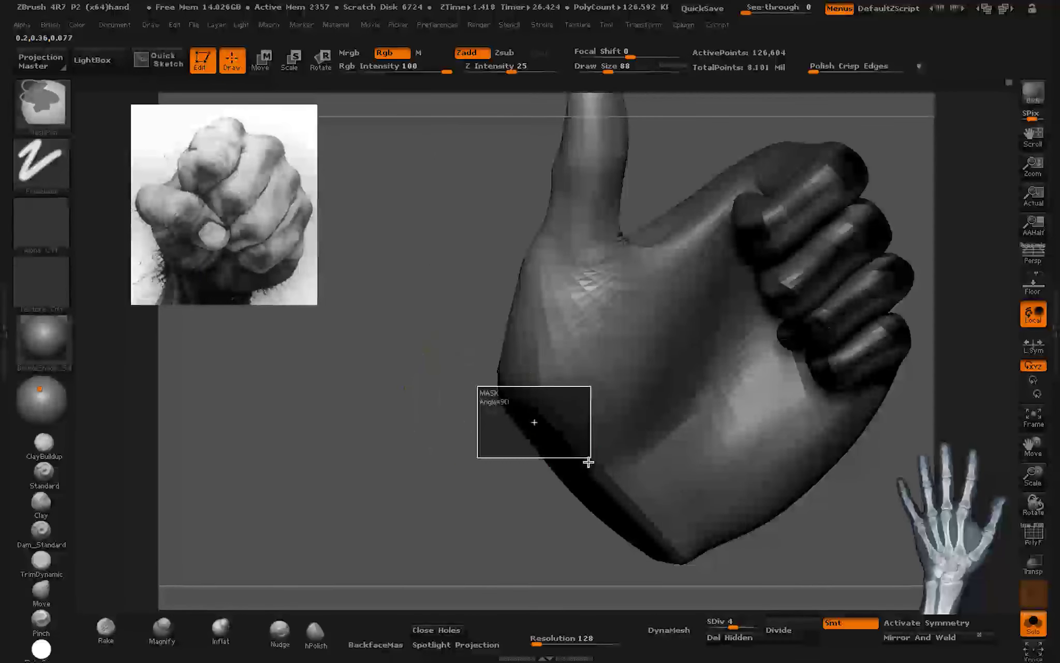
Step: Lasso-mask the palm, leaving the thumb free, and ready Transpose Rotate from the thumb's side
left_click(41, 163, "ctrl")
left_click(238, 214, "ctrl")
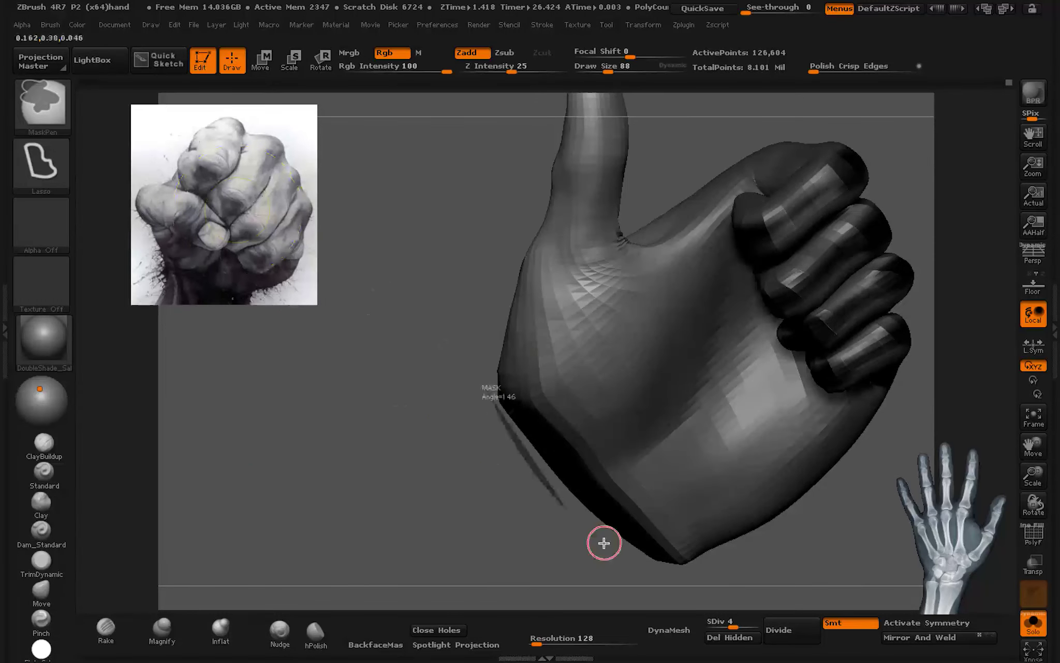
mouse_move(648, 497)
left_mouse_down("ctrl")
mouse_move(488, 383)
mouse_move(647, 373)
left_mouse_up("ctrl")
key("r")
left_click_drag(561, 417, 544, 213)
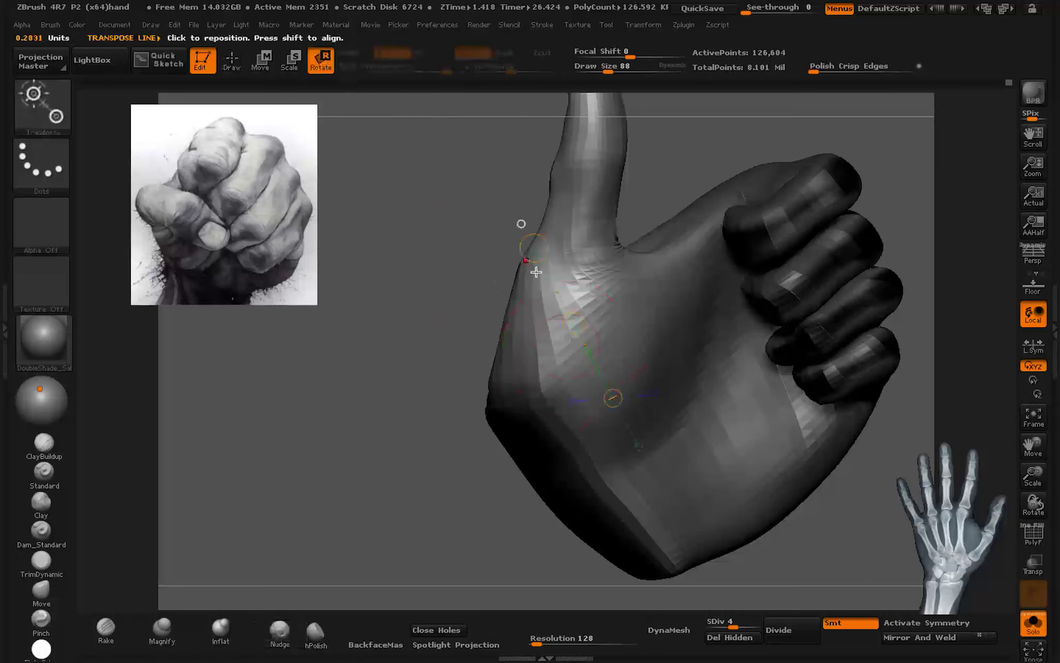
mouse_move(666, 226)
left_mouse_down()
mouse_move(531, 244)
mouse_move(538, 253)
mouse_move(539, 215)
mouse_move(649, 353)
left_mouse_up()
mouse_move(589, 288)
left_mouse_down()
mouse_move(672, 249)
mouse_move(658, 310)
left_mouse_up()
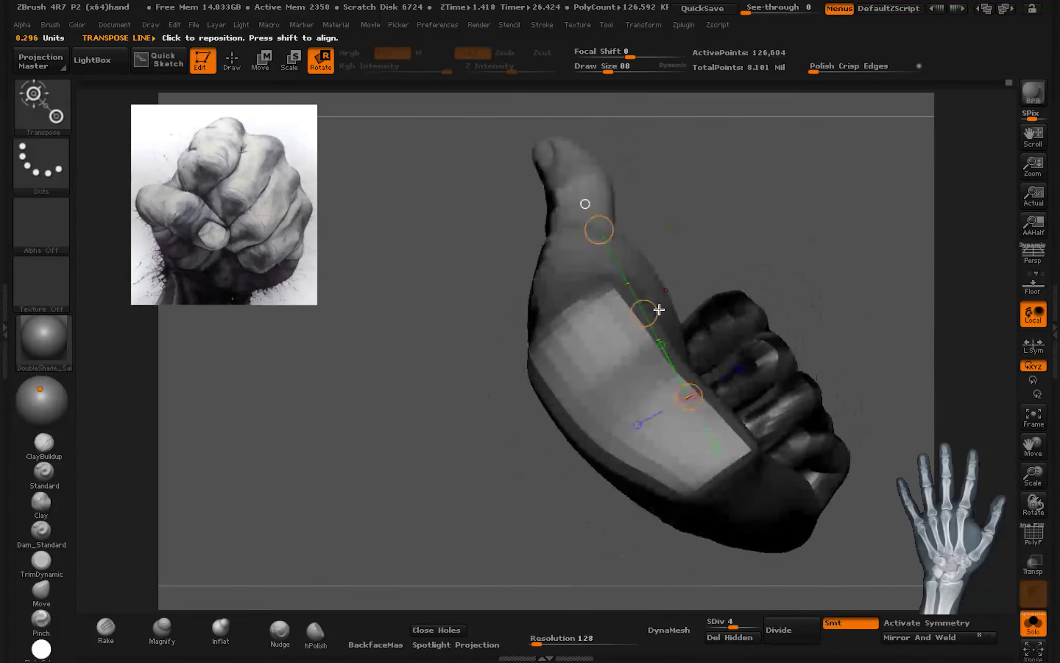
Step: Rotate the thumb around its base, then swing it down across the curled fingers
mouse_move(519, 169)
left_mouse_down()
mouse_move(556, 145)
mouse_move(636, 161)
mouse_move(767, 478)
mouse_move(647, 373)
mouse_move(527, 344)
mouse_move(632, 343)
mouse_move(497, 360)
mouse_move(518, 363)
left_mouse_up()
left_click_drag(542, 420, 570, 365)
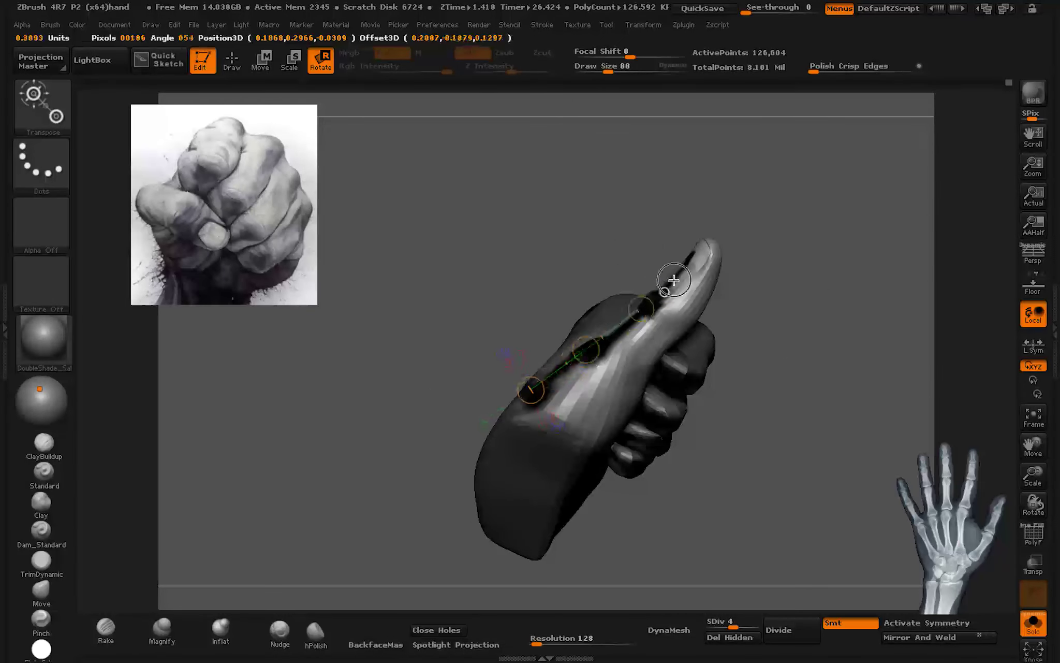
left_click_drag(633, 350, 637, 327)
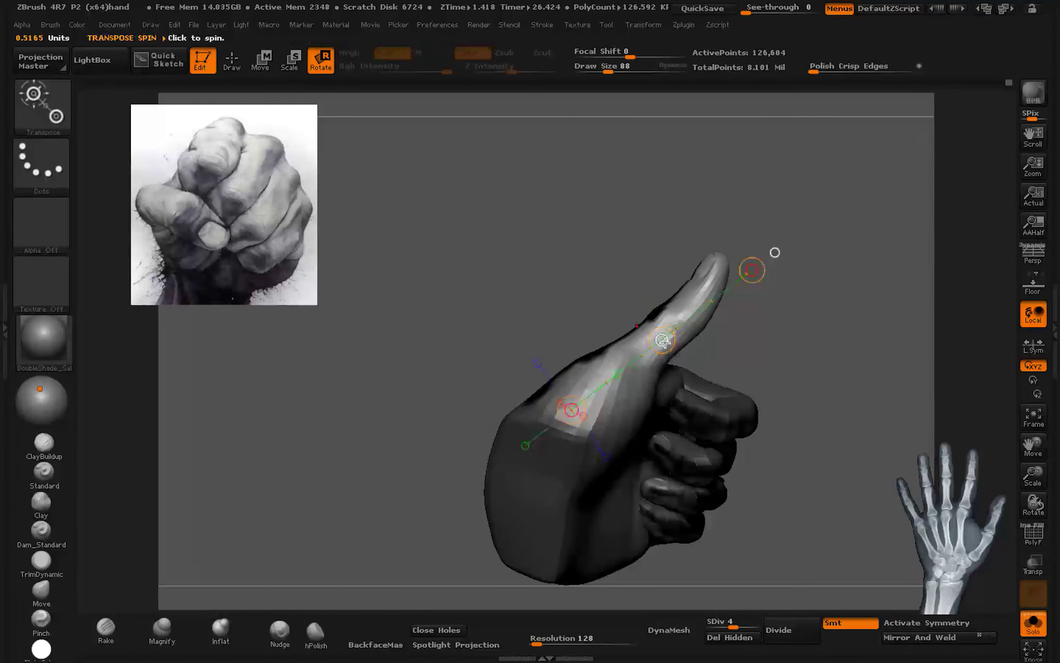
mouse_move(684, 420)
left_mouse_down()
mouse_move(741, 276)
mouse_move(771, 296)
left_mouse_up()
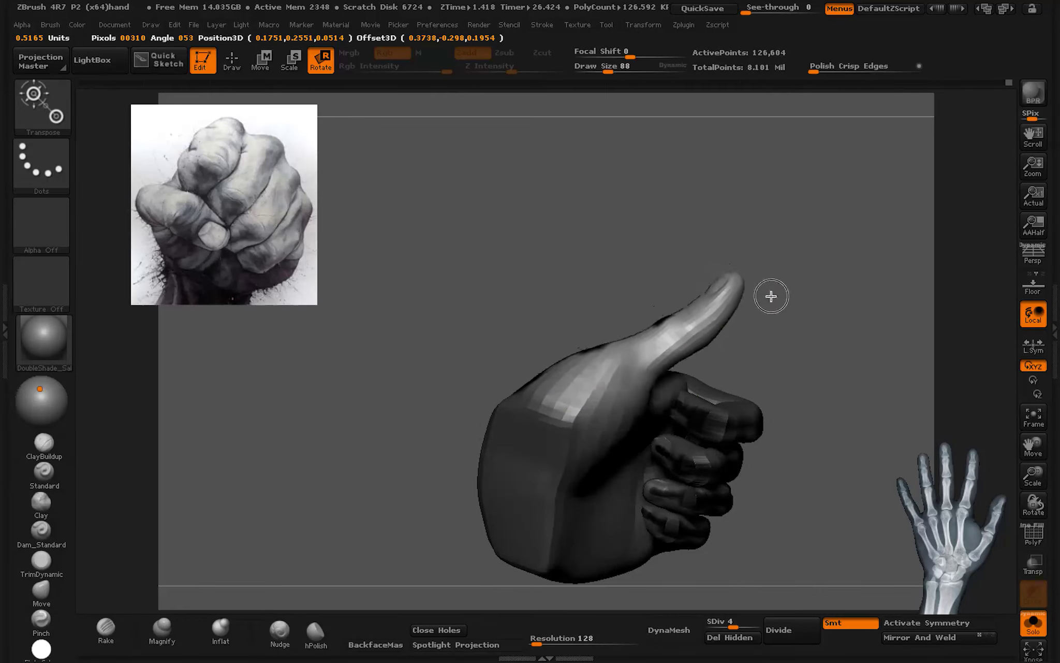
mouse_move(814, 360)
left_mouse_down()
mouse_move(643, 534)
mouse_move(670, 455)
left_mouse_up()
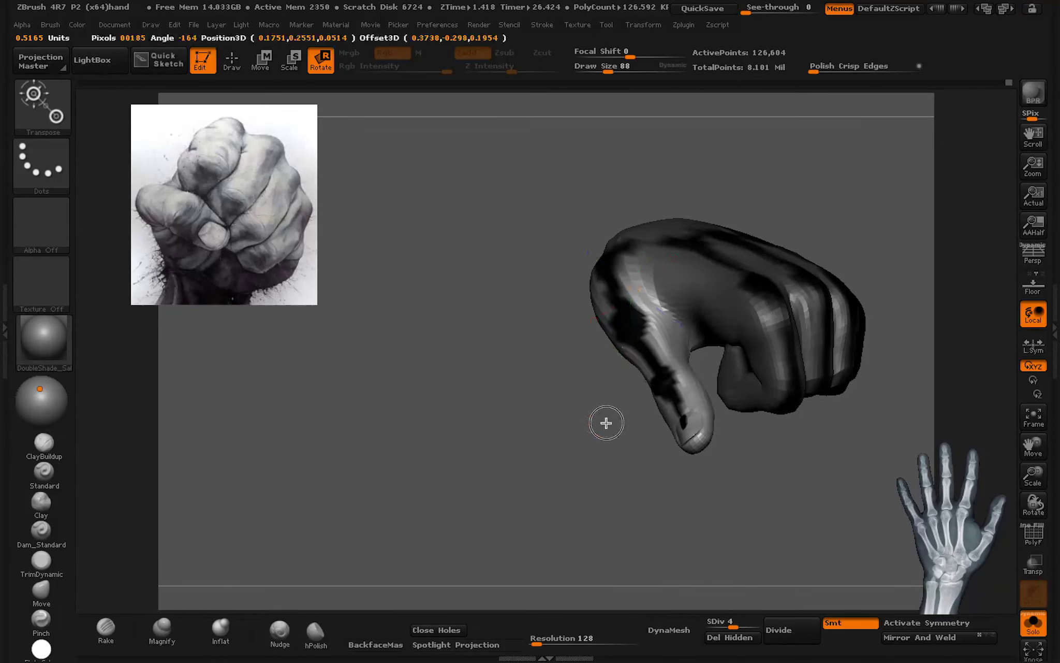
mouse_move(605, 421)
left_mouse_down()
mouse_move(742, 308)
mouse_move(728, 366)
mouse_move(764, 515)
mouse_move(705, 387)
left_mouse_up()
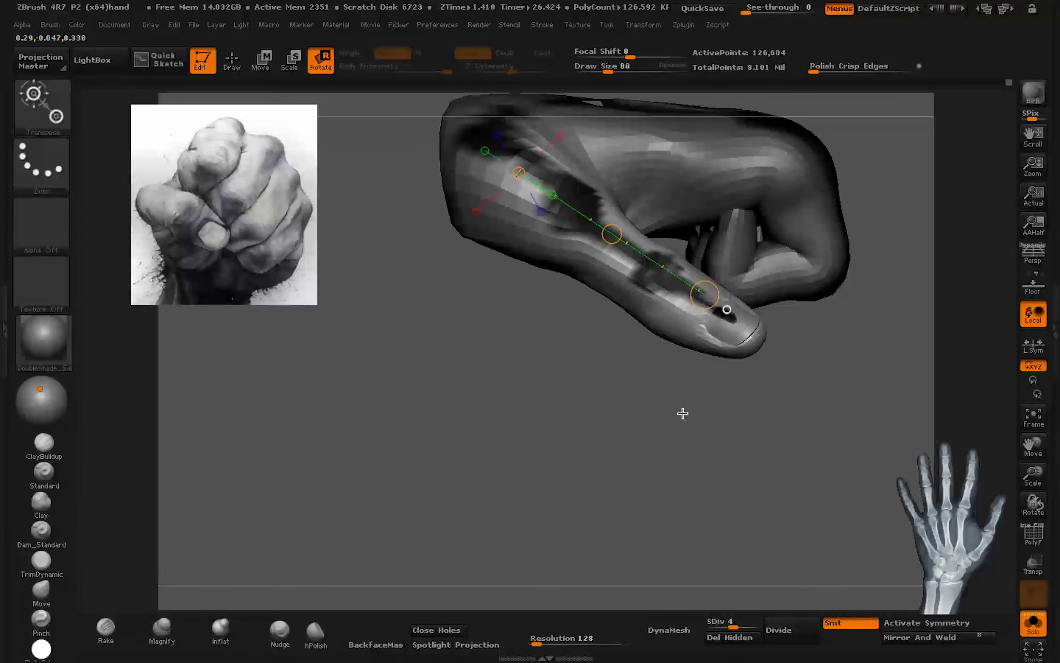
mouse_move(612, 236)
left_mouse_down()
mouse_move(691, 295)
mouse_move(709, 343)
mouse_move(579, 300)
mouse_move(606, 348)
mouse_move(631, 282)
left_mouse_up()
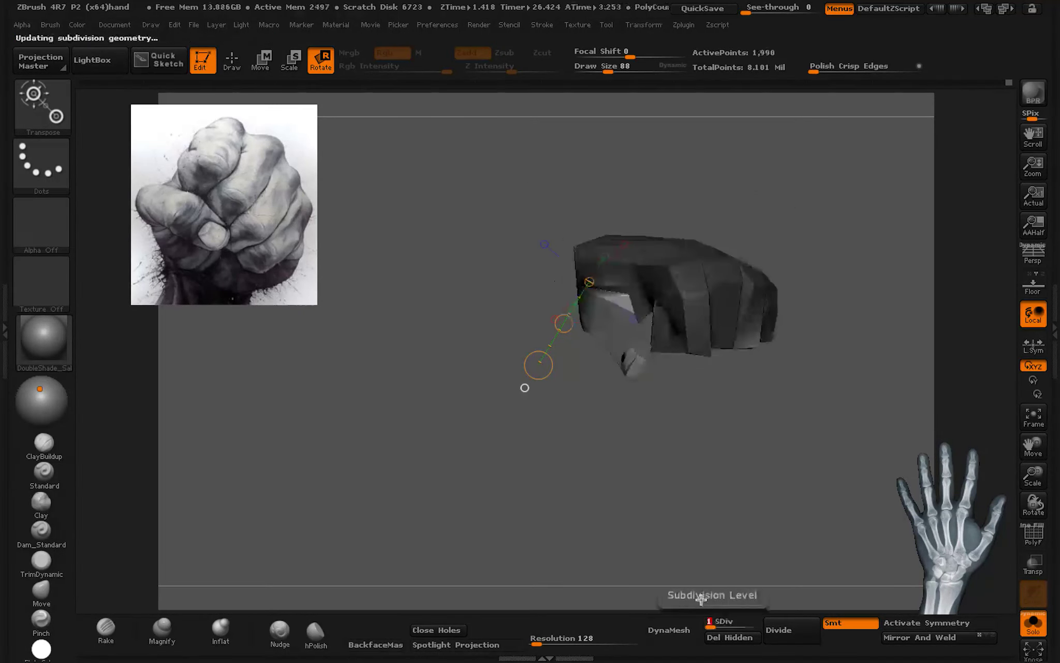
Step: Drop to subdivision level 2, show polygroup colours, and pick the Move brush at low intensity
left_click_drag(715, 595, 691, 475)
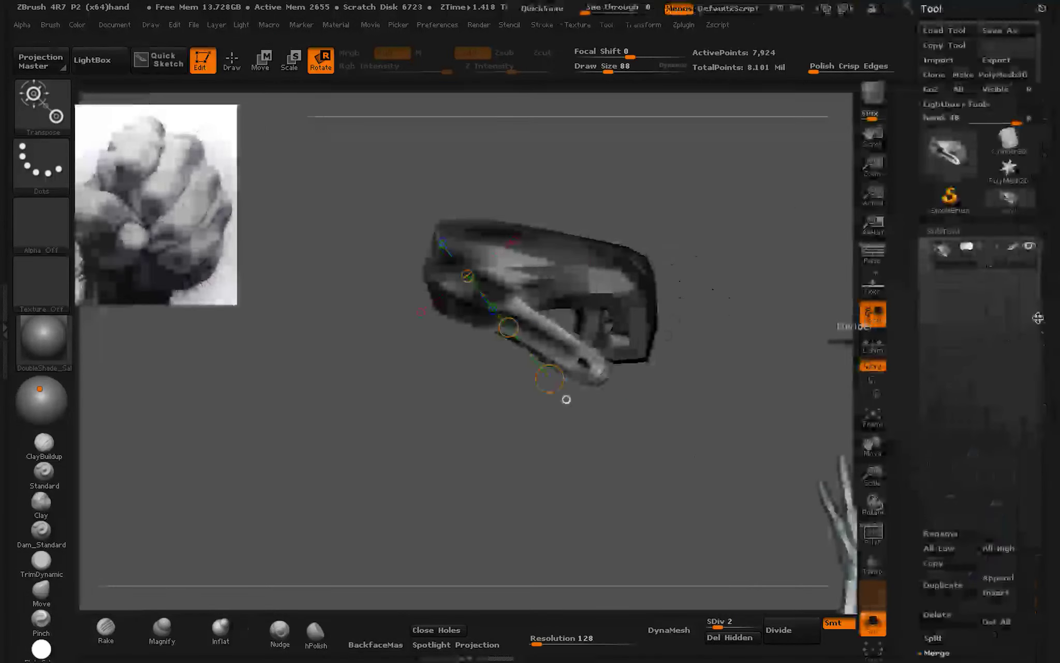
left_click_drag(566, 397, 610, 340)
key("q")
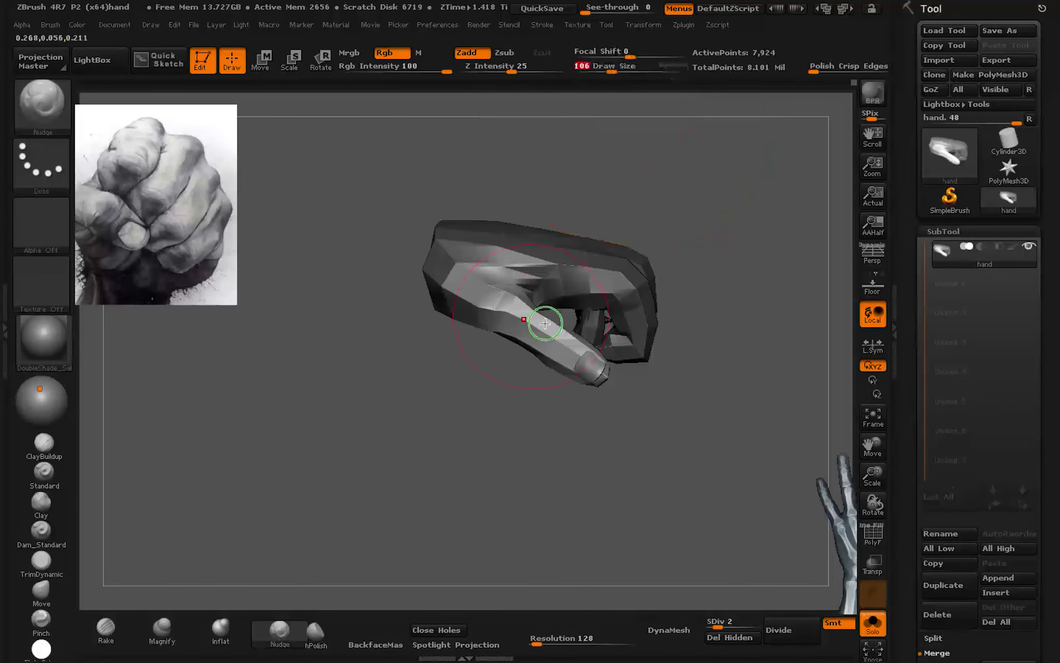
mouse_move(545, 323)
left_mouse_down()
mouse_move(530, 232)
mouse_move(473, 386)
mouse_move(659, 454)
left_mouse_up()
key("shift+f")
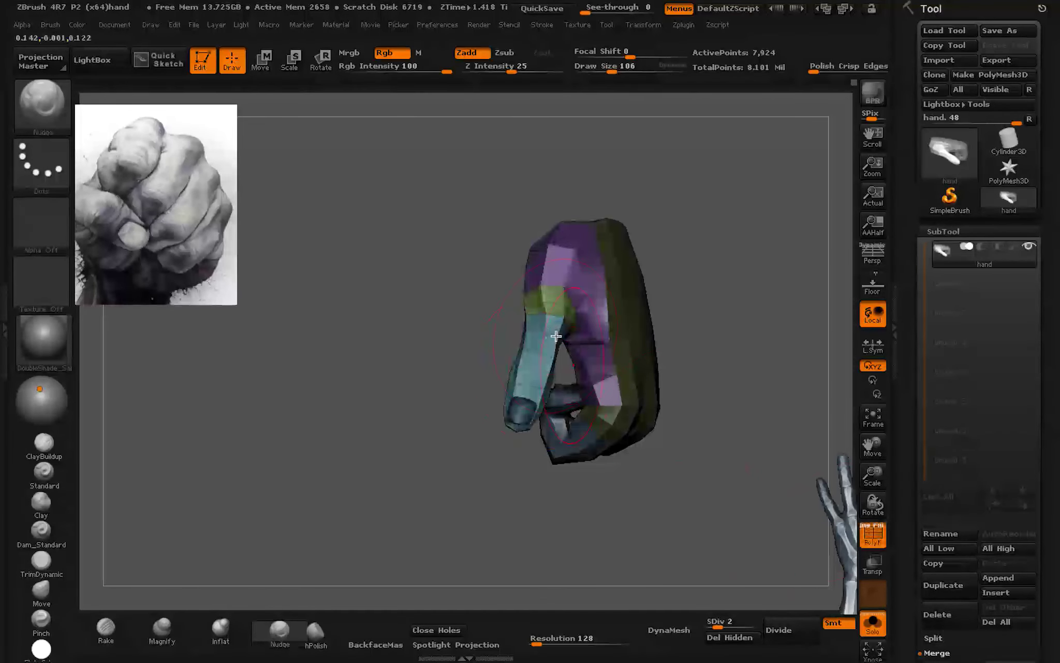
mouse_move(500, 357)
left_mouse_down()
mouse_move(492, 351)
mouse_move(553, 317)
left_mouse_up()
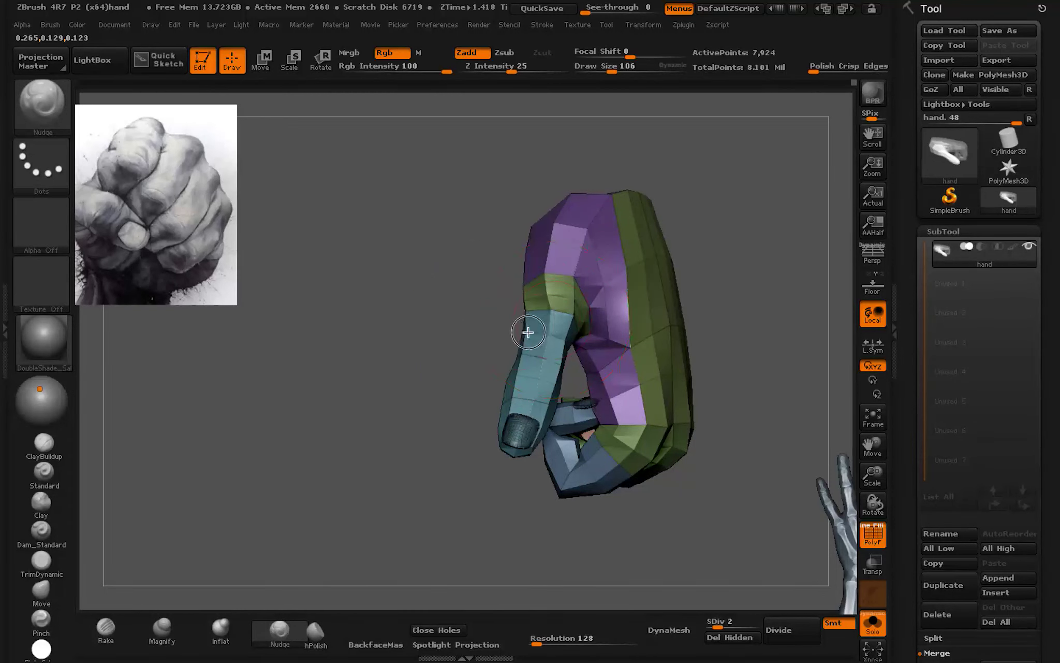
left_click(63, 589)
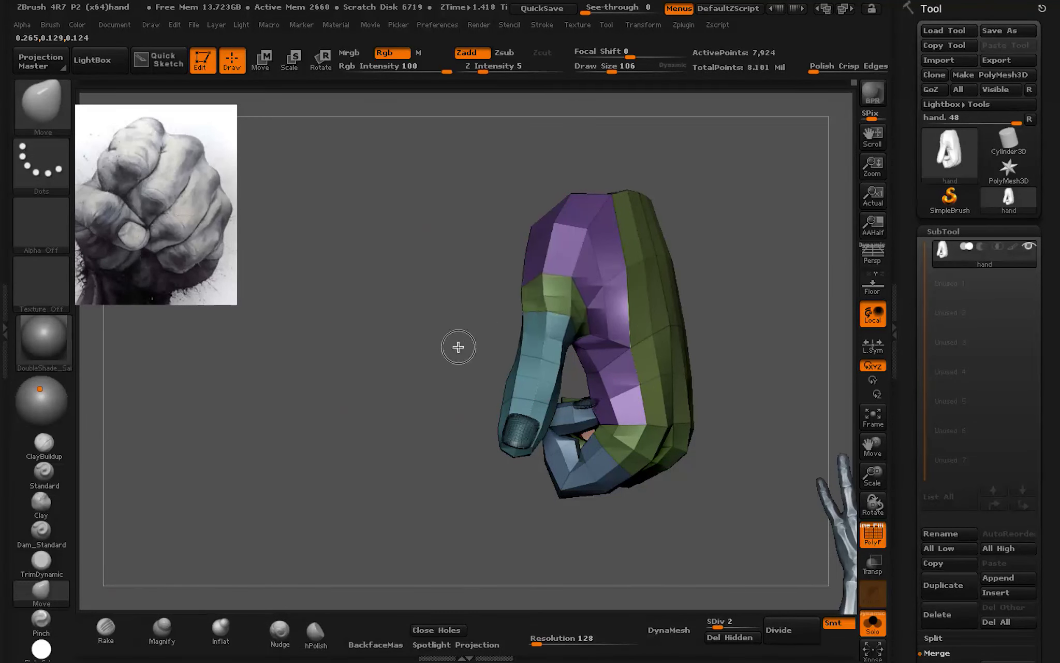
mouse_move(458, 347)
left_mouse_down()
mouse_move(592, 289)
mouse_move(427, 461)
mouse_move(454, 403)
mouse_move(473, 440)
left_mouse_up()
Step: Isolate the thumb and green polygroups, unhide the hand, and lay a Transpose Move line along the thumb
key("ctrl")
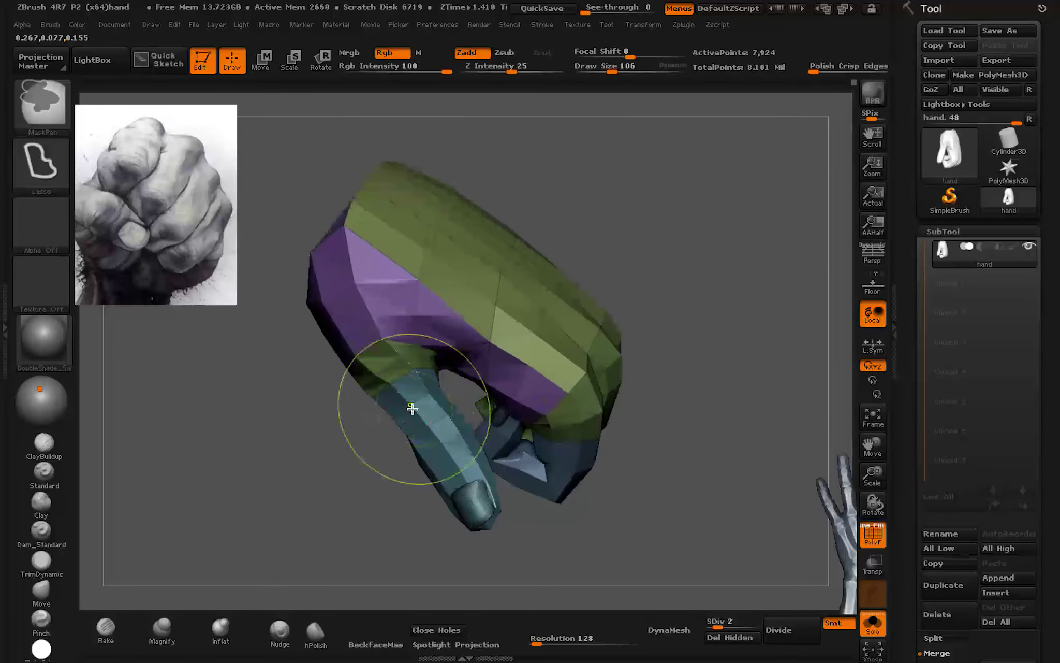
left_click(401, 425, "ctrl+shift")
left_click(397, 390, "ctrl+shift")
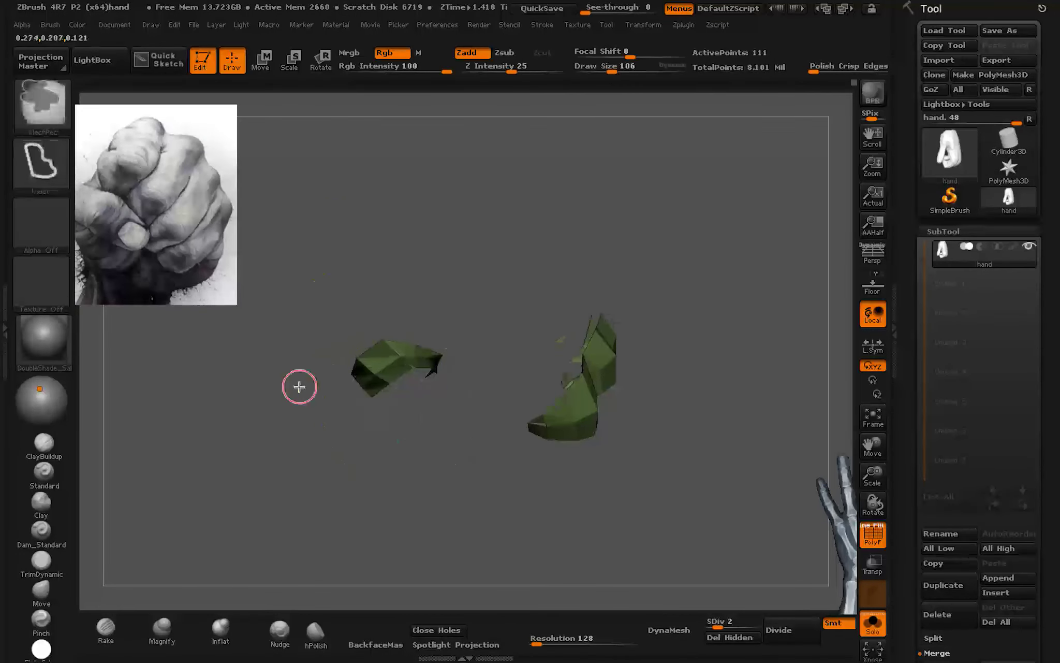
left_click(497, 478, "ctrl+shift")
mouse_move(496, 478)
left_mouse_down()
mouse_move(426, 428)
mouse_move(417, 392)
mouse_move(441, 433)
left_mouse_up()
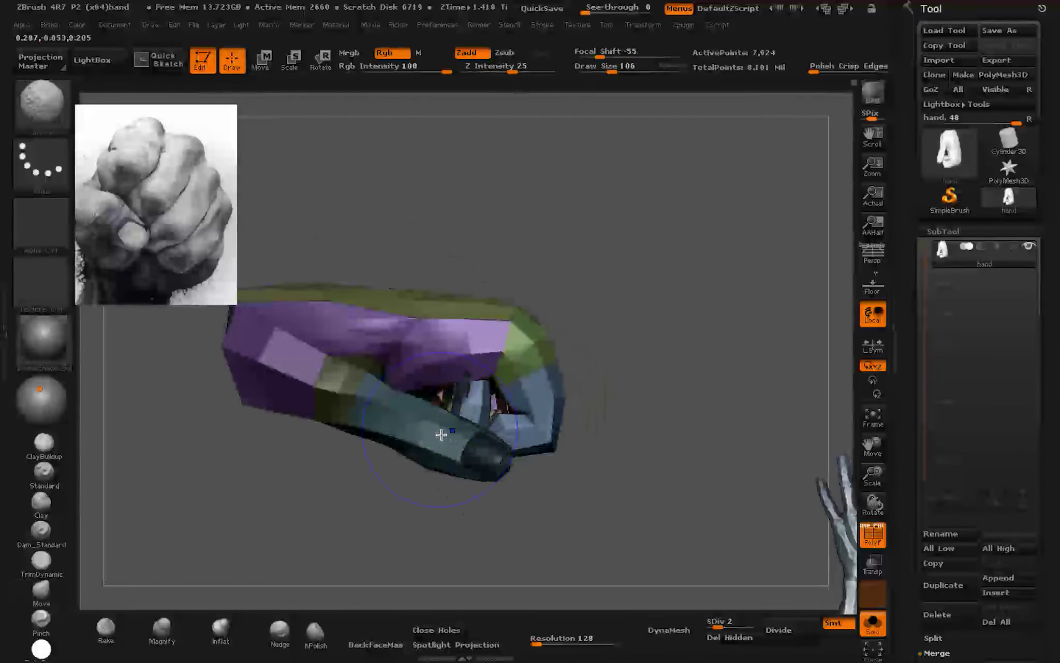
mouse_move(647, 414)
left_mouse_down()
mouse_move(733, 360)
mouse_move(267, 134)
left_mouse_up()
key("w")
left_click_drag(413, 362, 572, 465)
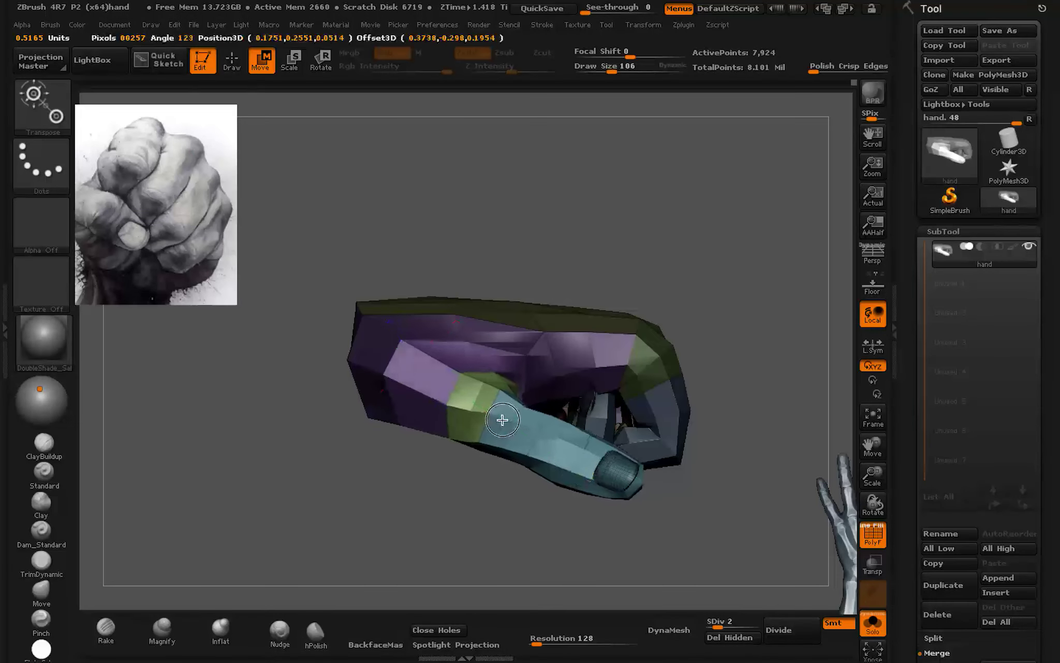
mouse_move(527, 421)
left_mouse_down()
mouse_move(493, 378)
mouse_move(505, 420)
mouse_move(560, 324)
mouse_move(509, 391)
mouse_move(641, 360)
mouse_move(625, 433)
mouse_move(706, 450)
mouse_move(667, 497)
mouse_move(641, 358)
mouse_move(641, 384)
mouse_move(631, 360)
mouse_move(608, 428)
mouse_move(545, 368)
mouse_move(567, 509)
mouse_move(543, 505)
mouse_move(593, 373)
mouse_move(523, 428)
mouse_move(574, 247)
left_mouse_up()
key("q")
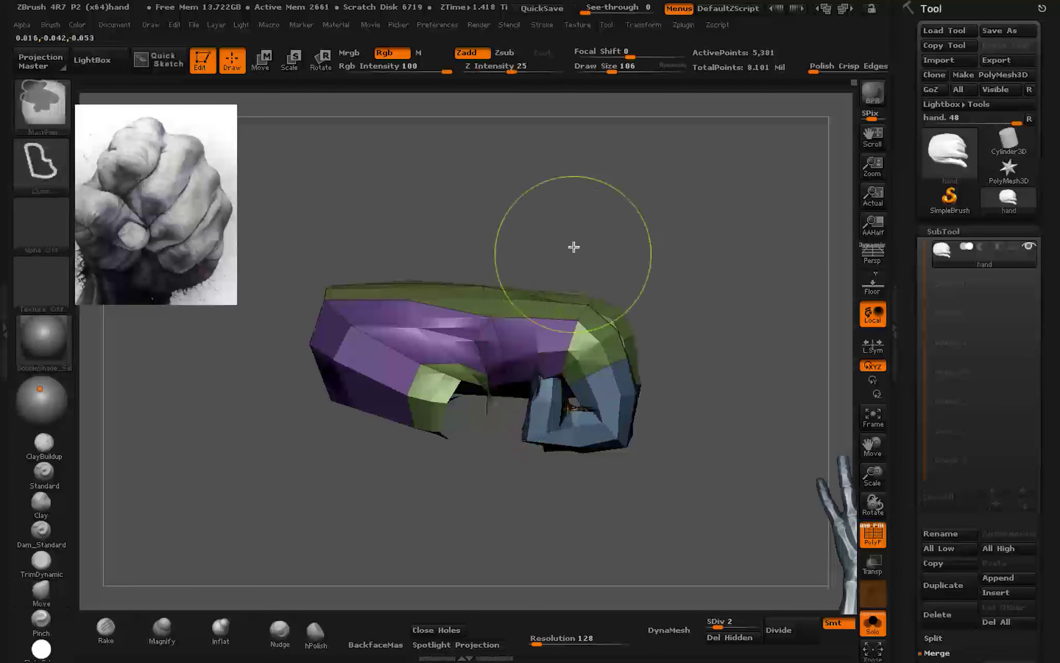
Step: Select the Move brush at Z Intensity 5 and orbit around the fist to inspect the knuckles and fingertips
mouse_move(535, 499)
left_mouse_down()
mouse_move(656, 360)
mouse_move(587, 450)
mouse_move(576, 379)
left_mouse_up()
key("ctrl")
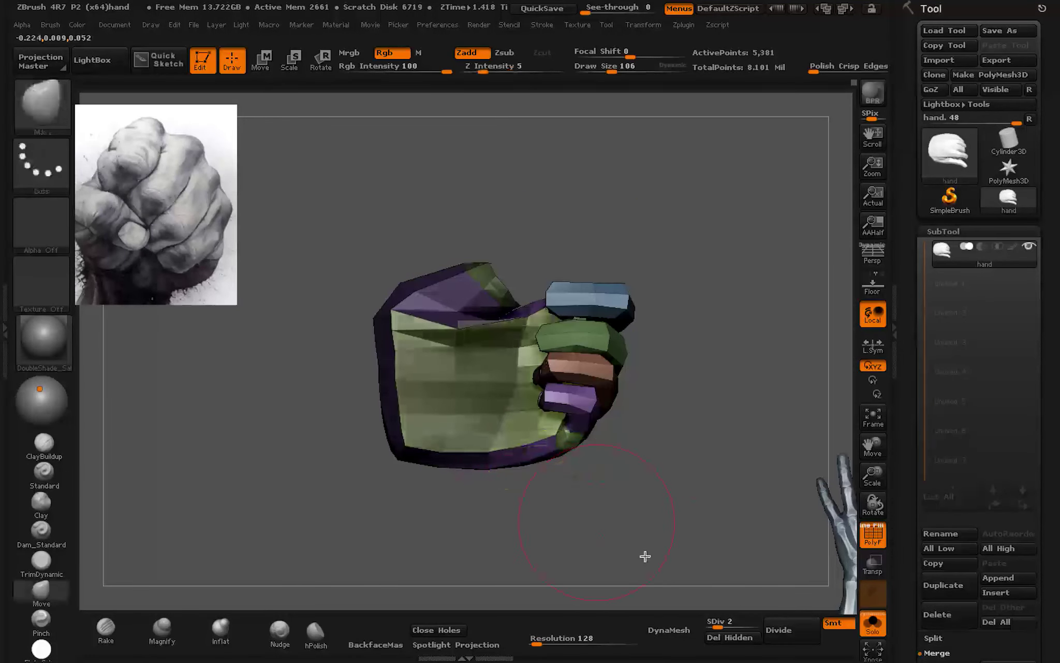
mouse_move(557, 436)
left_mouse_down()
mouse_move(509, 445)
mouse_move(599, 442)
mouse_move(577, 468)
mouse_move(565, 442)
mouse_move(558, 476)
mouse_move(544, 378)
mouse_move(630, 557)
left_mouse_up()
left_click_drag(583, 435, 601, 417)
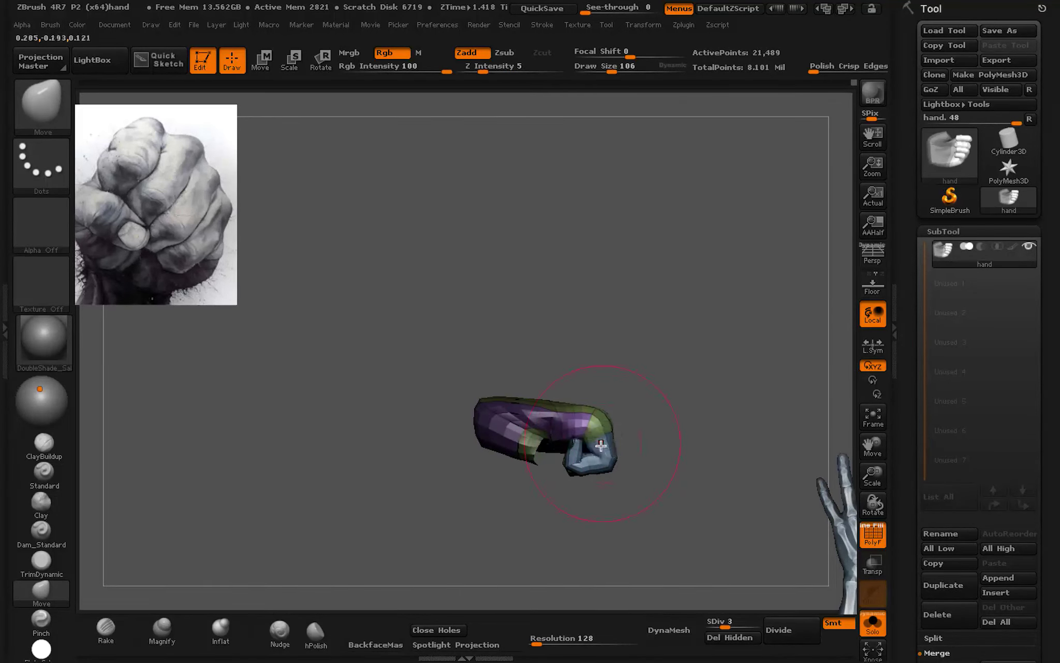
mouse_move(596, 417)
left_mouse_down()
mouse_move(627, 395)
mouse_move(612, 504)
mouse_move(546, 520)
mouse_move(568, 485)
left_mouse_up()
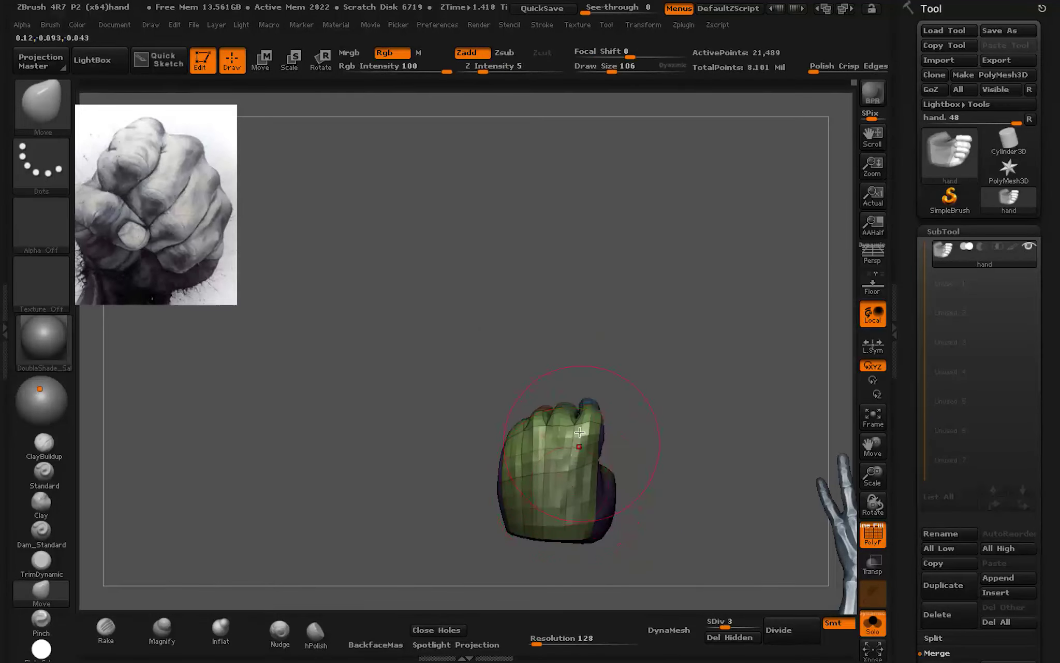
mouse_move(579, 432)
left_mouse_down()
mouse_move(520, 439)
mouse_move(612, 508)
mouse_move(622, 432)
mouse_move(544, 431)
mouse_move(551, 466)
mouse_move(551, 407)
mouse_move(594, 444)
mouse_move(548, 357)
mouse_move(575, 386)
mouse_move(591, 447)
mouse_move(674, 426)
mouse_move(596, 481)
mouse_move(599, 431)
mouse_move(577, 410)
mouse_move(620, 412)
mouse_move(661, 364)
mouse_move(601, 355)
mouse_move(549, 407)
mouse_move(589, 406)
mouse_move(613, 329)
mouse_move(532, 350)
left_mouse_up()
mouse_move(527, 417)
left_mouse_down()
mouse_move(538, 414)
mouse_move(516, 511)
mouse_move(610, 431)
mouse_move(618, 479)
mouse_move(555, 373)
left_mouse_up()
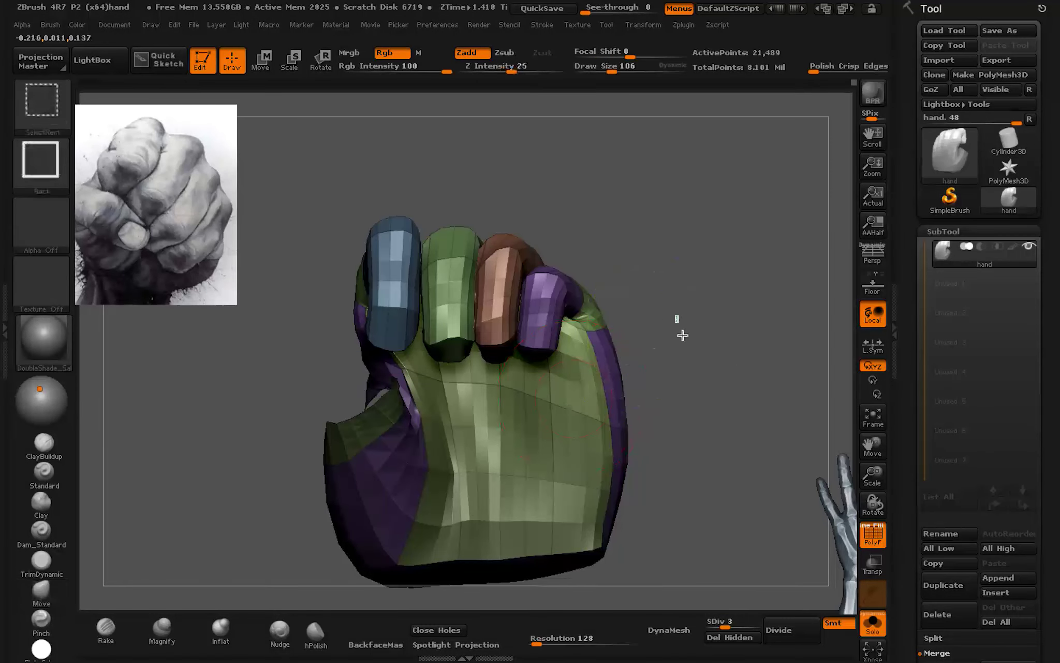
Step: Check the thumb from side and front angles, then step up to subdivision level 4
mouse_move(682, 335)
left_mouse_down()
mouse_move(679, 348)
mouse_move(724, 339)
mouse_move(639, 366)
left_mouse_up()
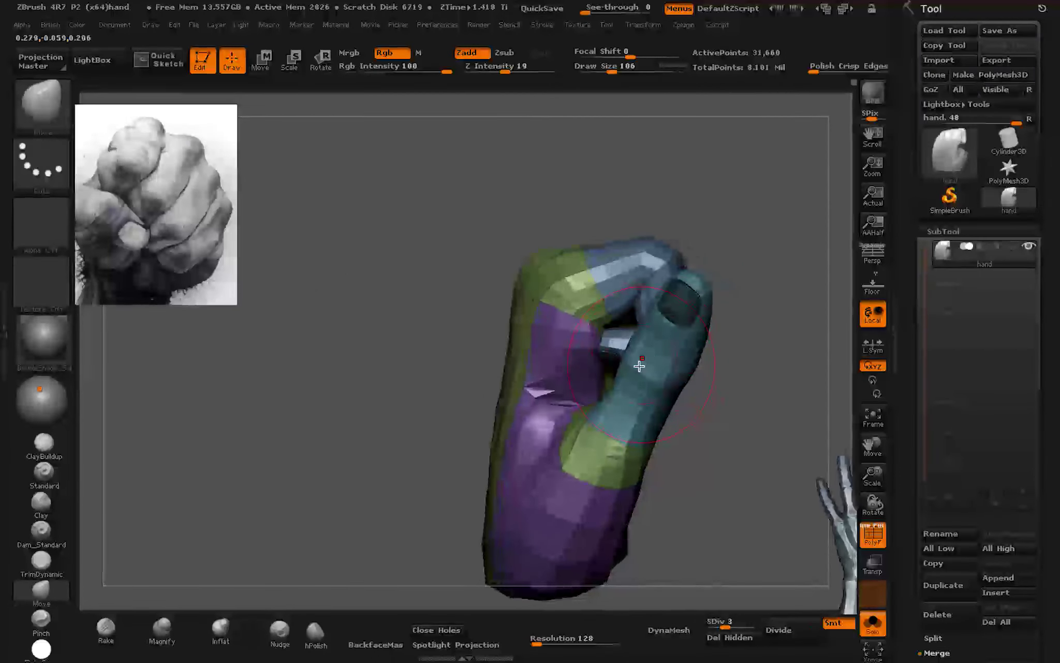
left_click_drag(565, 405, 502, 394)
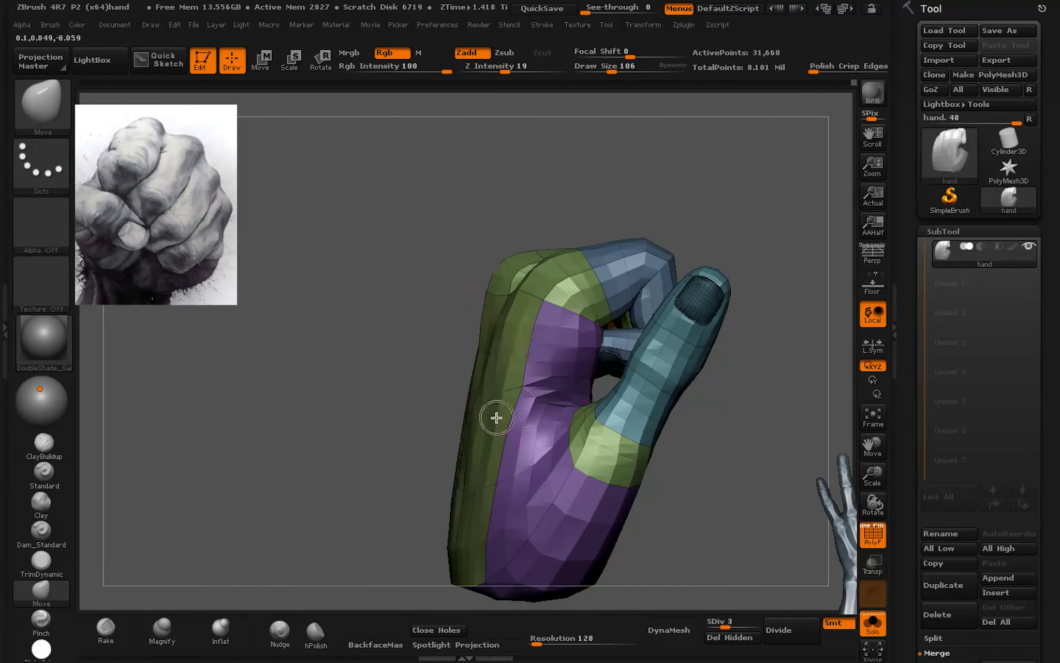
mouse_move(533, 387)
left_mouse_down()
mouse_move(490, 407)
mouse_move(523, 339)
mouse_move(515, 300)
left_mouse_up()
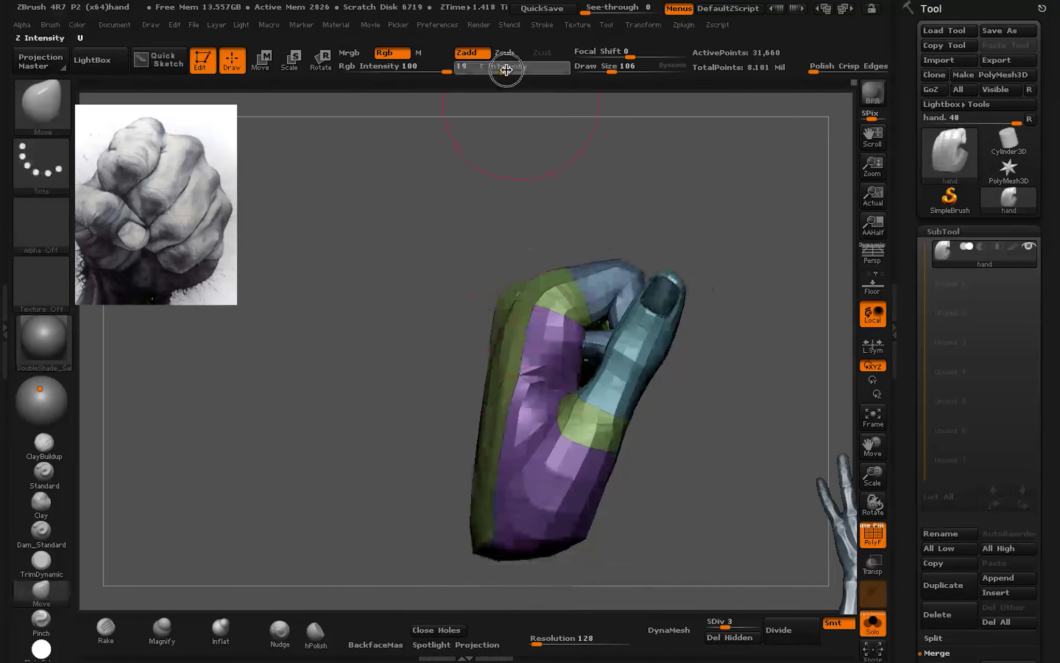
mouse_move(475, 342)
left_mouse_down()
mouse_move(525, 293)
mouse_move(521, 309)
mouse_move(497, 303)
mouse_move(582, 295)
mouse_move(587, 281)
left_mouse_up()
left_click_drag(537, 325, 596, 350)
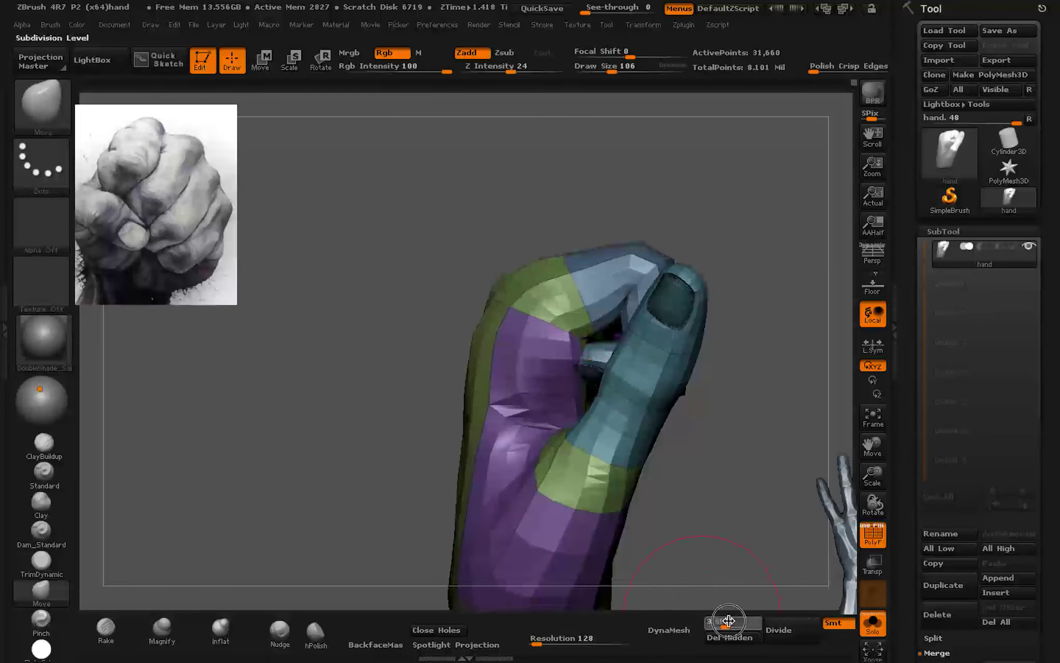
key("d")
mouse_move(671, 567)
left_mouse_down()
mouse_move(609, 510)
mouse_move(611, 519)
left_mouse_up()
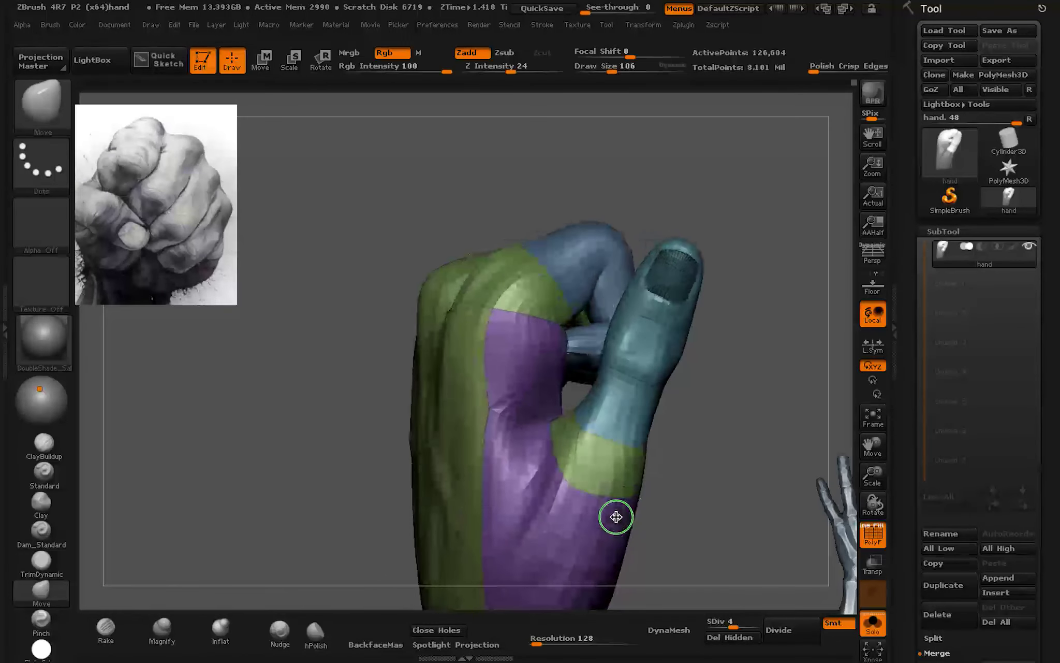
Step: Isolate the thumb polygroup and start a Transpose Rotate pivot line at the thumb base
left_click(608, 425, "ctrl+shift")
left_click(715, 450, "ctrl+shift")
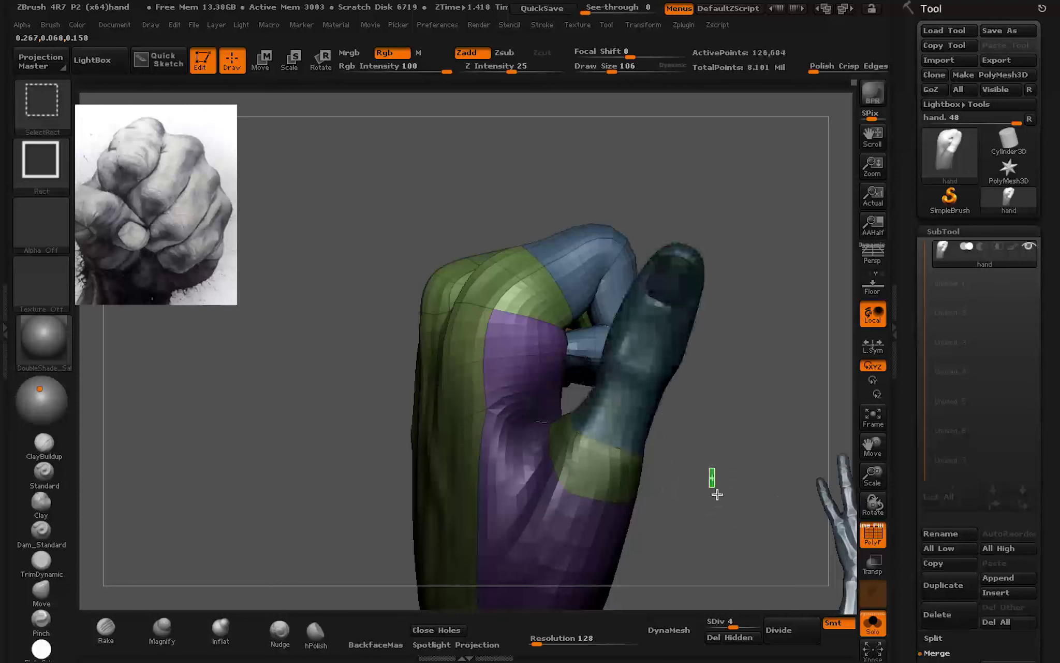
left_click(642, 427, "ctrl+shift")
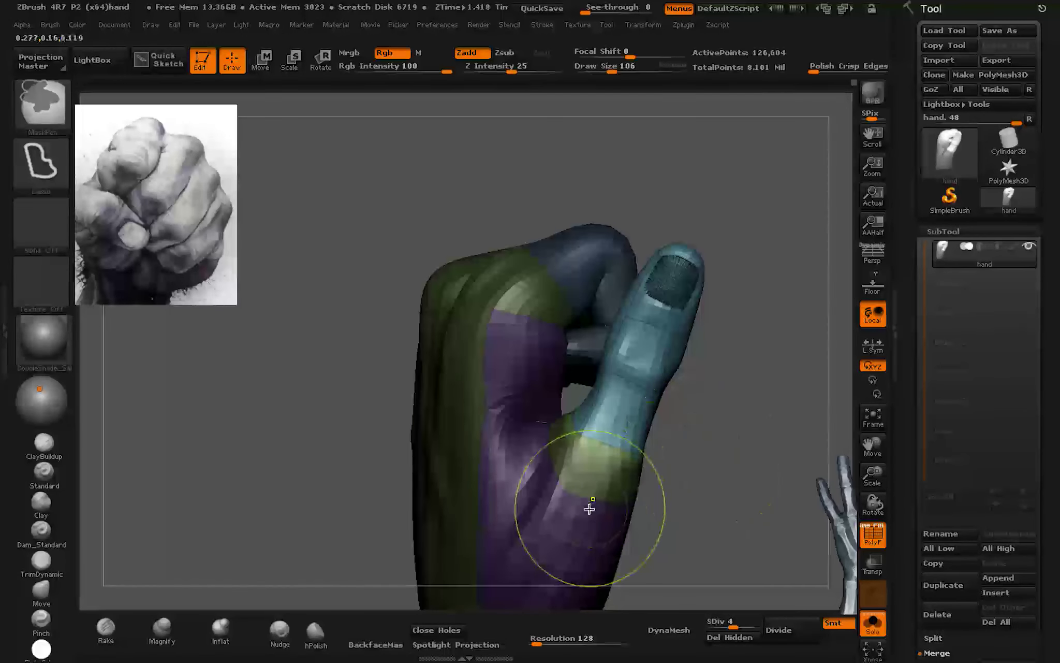
key("r")
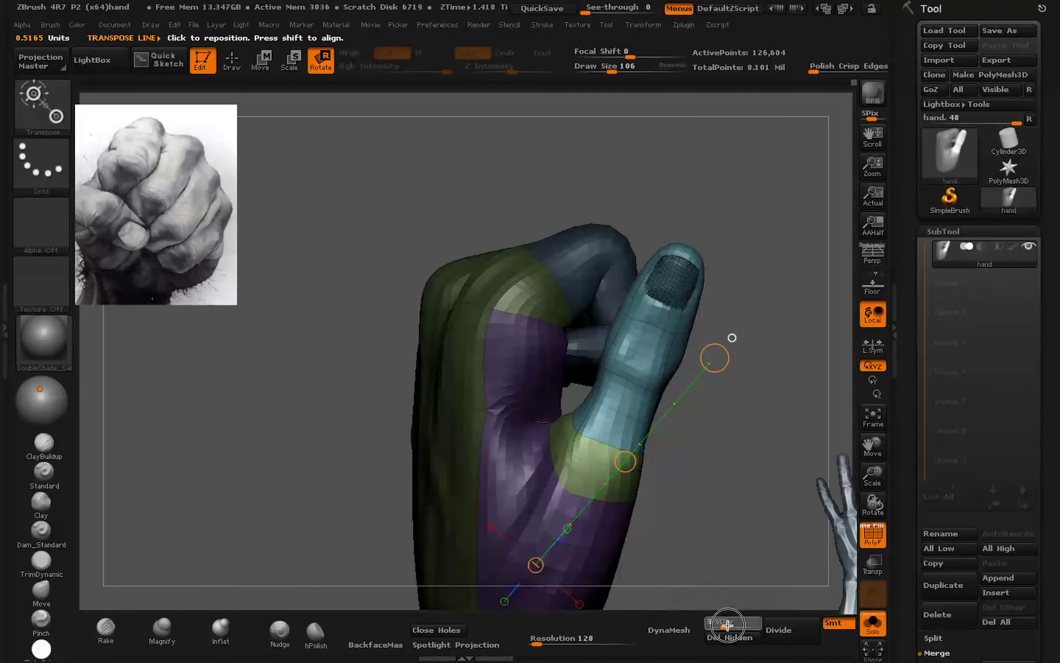
left_click_drag(608, 383, 591, 435)
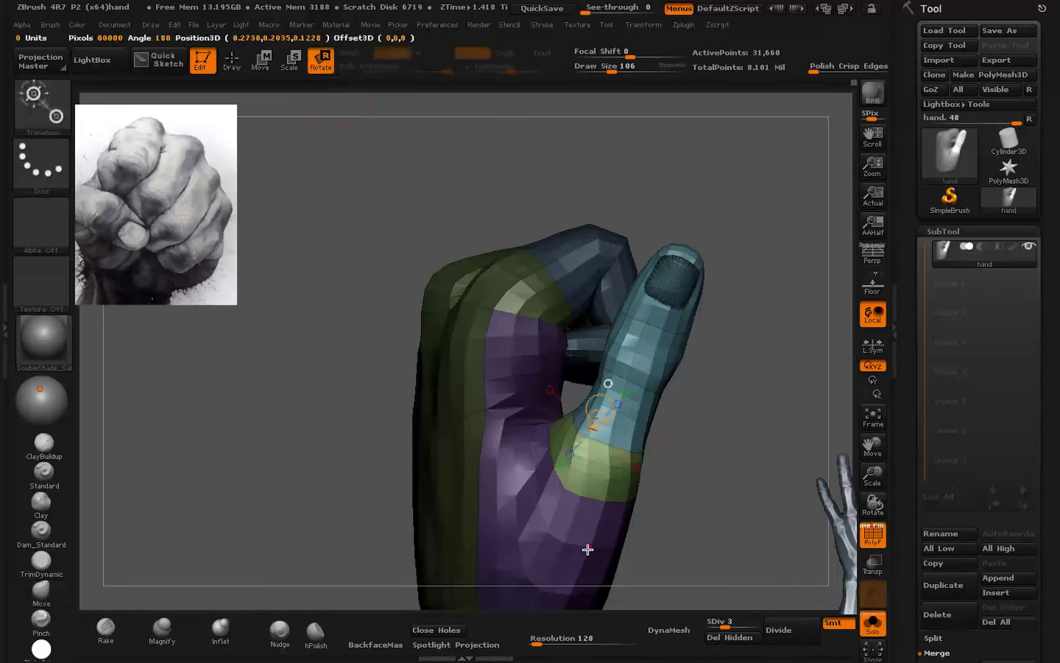
Step: Mask all but the thumb and rotate it inward over the fingers, returning to Draw mode
left_click_drag(685, 408, 629, 373)
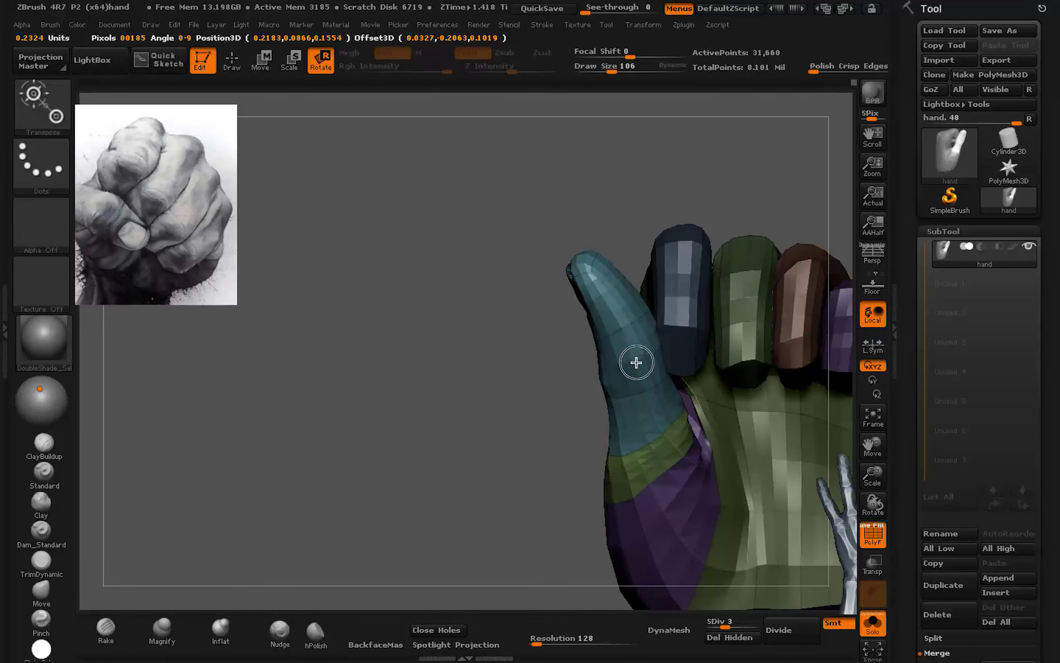
left_click_drag(641, 337, 744, 392)
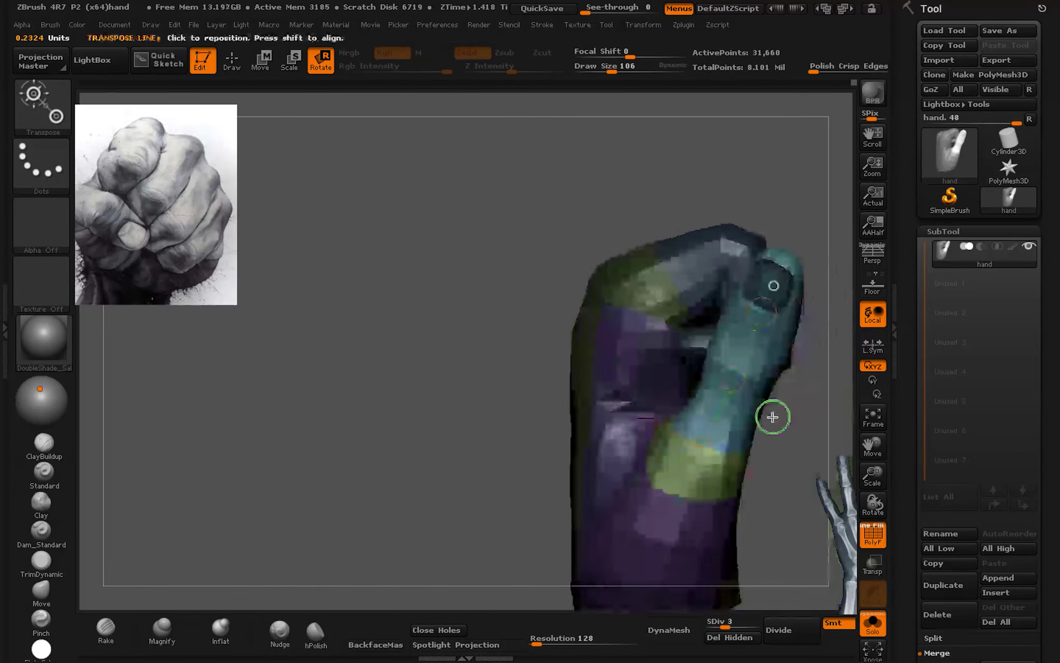
left_click_drag(777, 315, 781, 310)
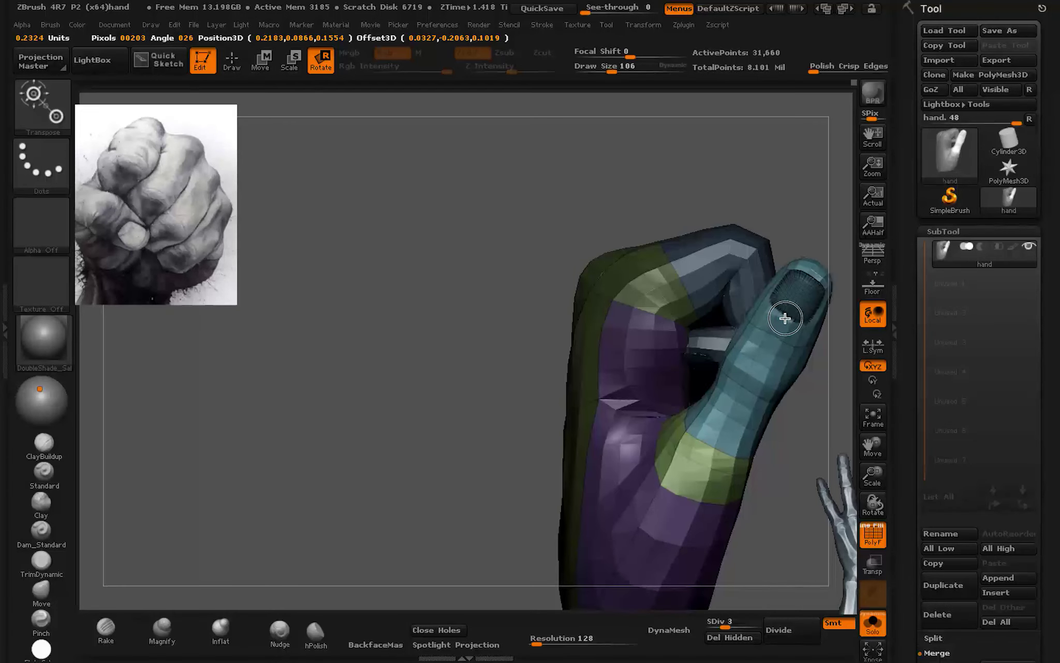
left_click_drag(736, 435, 766, 448, "ctrl")
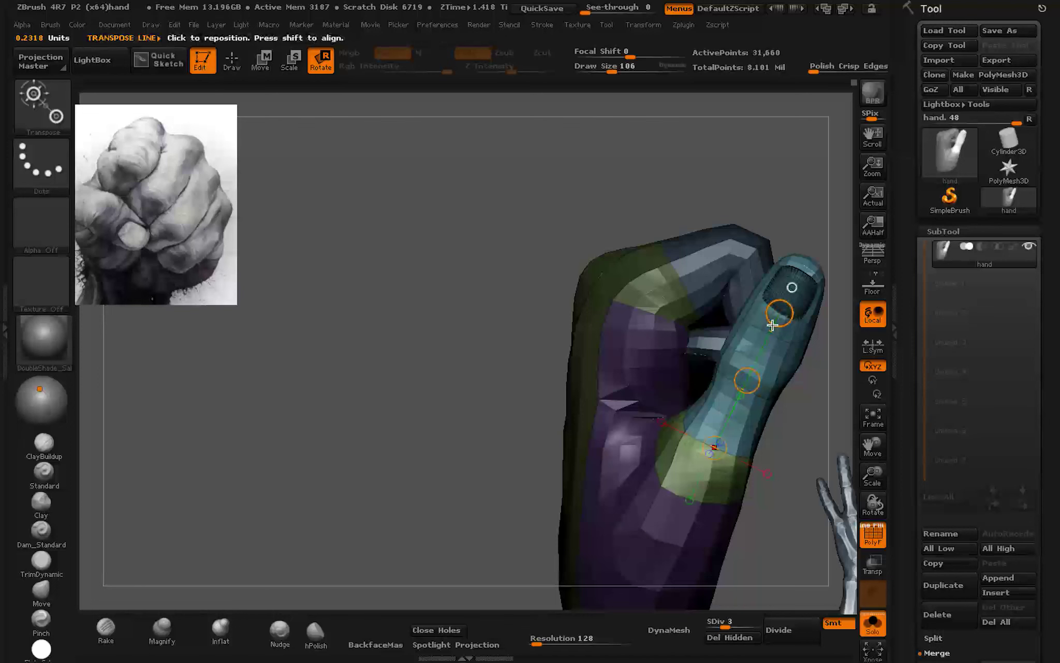
left_click_drag(772, 325, 798, 332)
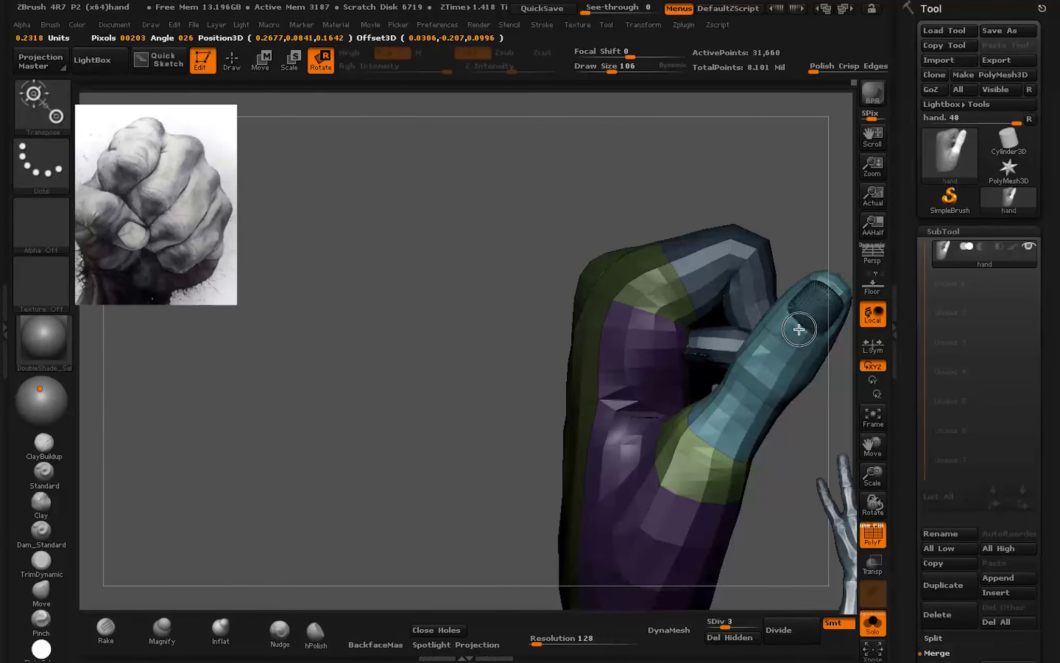
left_click(232, 61)
Step: Isolate the green palm polygroup, then unhide all groups and hide polygroup colours
key("f")
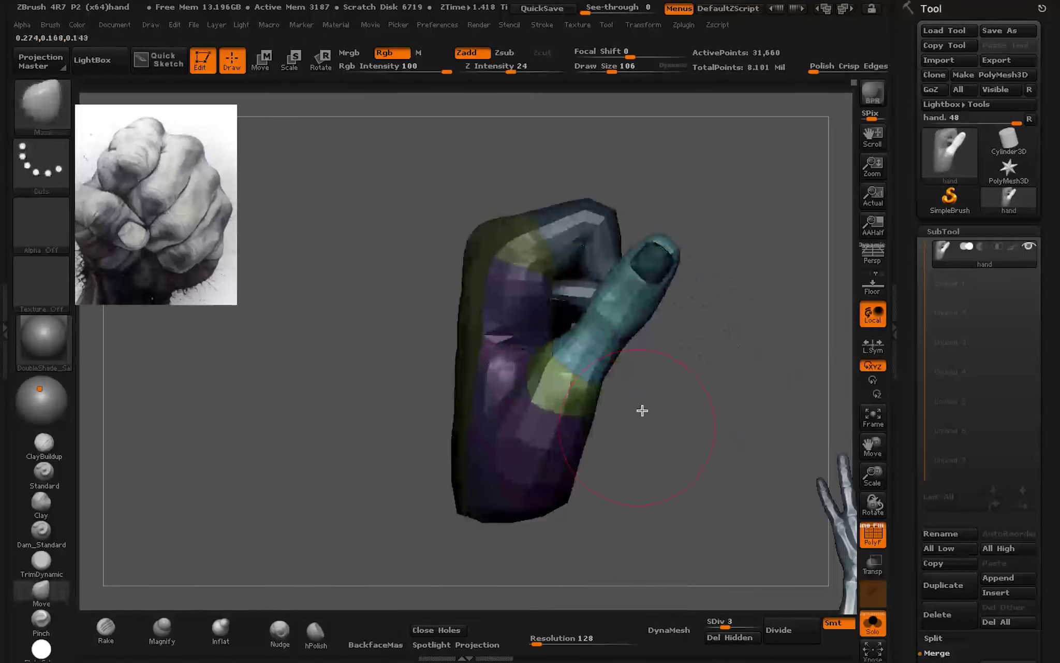
mouse_move(577, 423)
left_mouse_down()
mouse_move(577, 393)
mouse_move(622, 405)
mouse_move(580, 438)
mouse_move(504, 434)
mouse_move(581, 412)
mouse_move(651, 433)
mouse_move(622, 350)
mouse_move(651, 401)
mouse_move(677, 395)
mouse_move(645, 466)
mouse_move(588, 523)
mouse_move(584, 437)
mouse_move(655, 402)
mouse_move(573, 415)
mouse_move(592, 436)
mouse_move(629, 407)
mouse_move(668, 470)
left_mouse_up()
left_click(667, 470, "ctrl+shift")
left_click(65, 453)
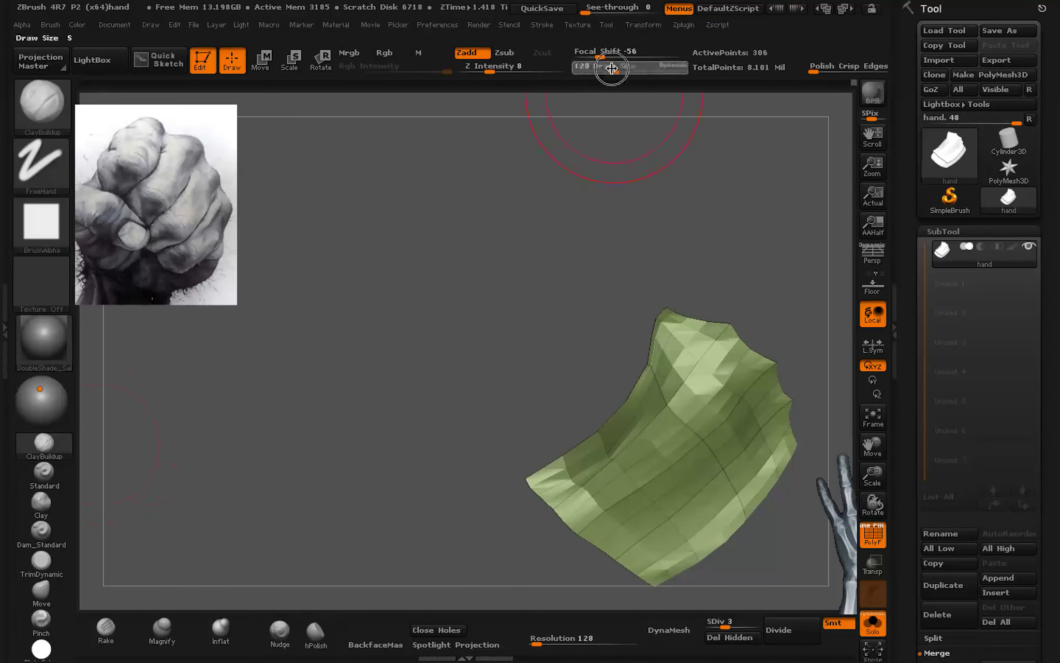
left_click(555, 375, "ctrl+shift")
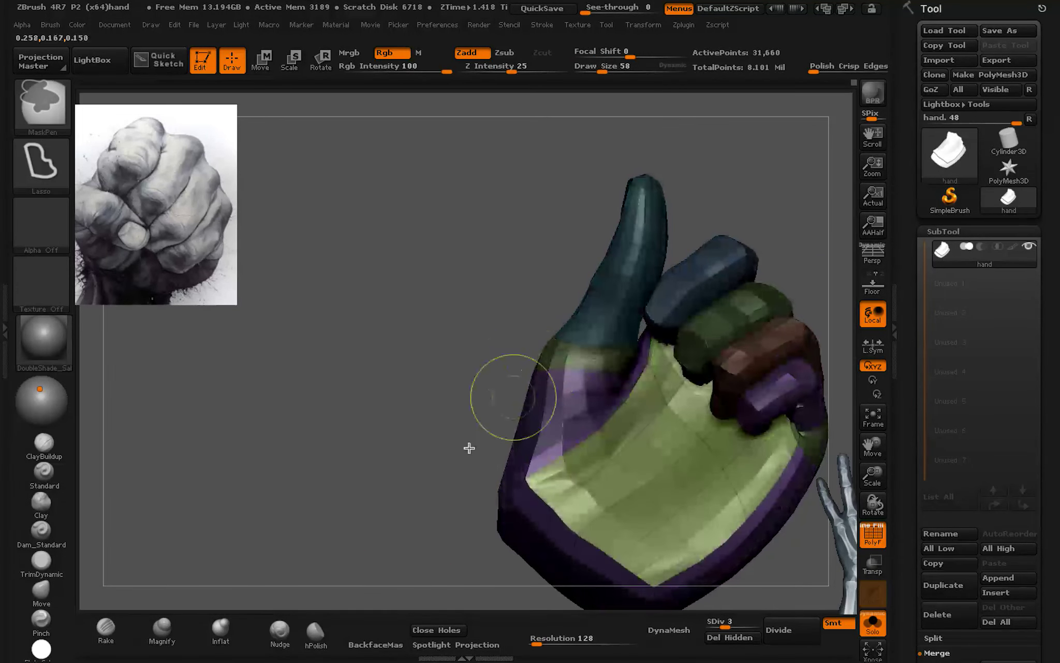
key("shift+f")
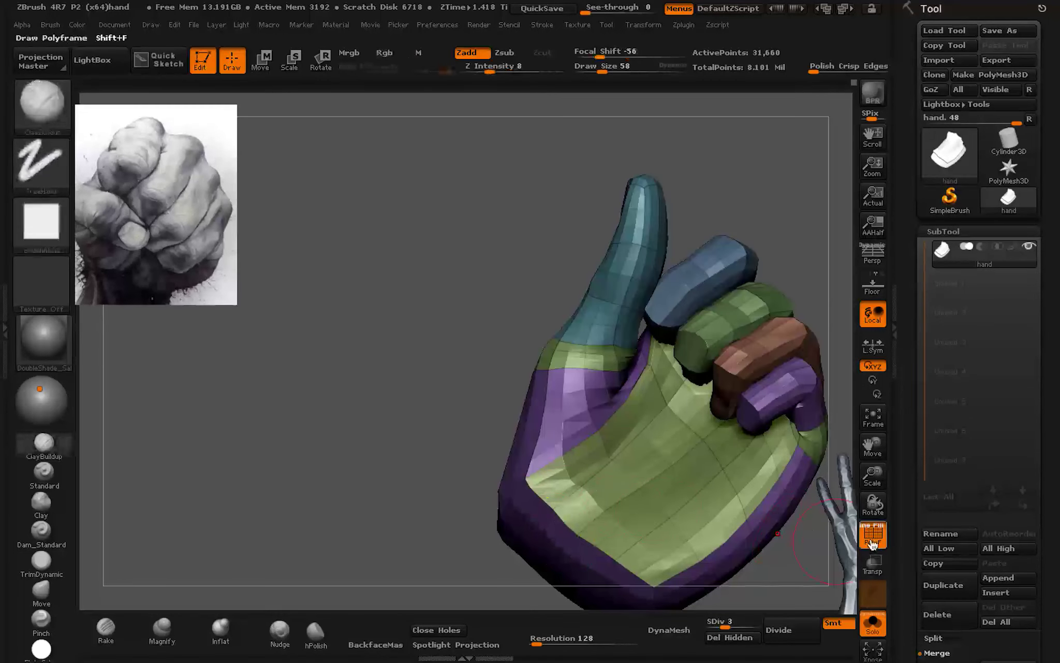
Step: Mask the left and outer sides of the palm, then clear the mask
left_click_drag(606, 464, 577, 480)
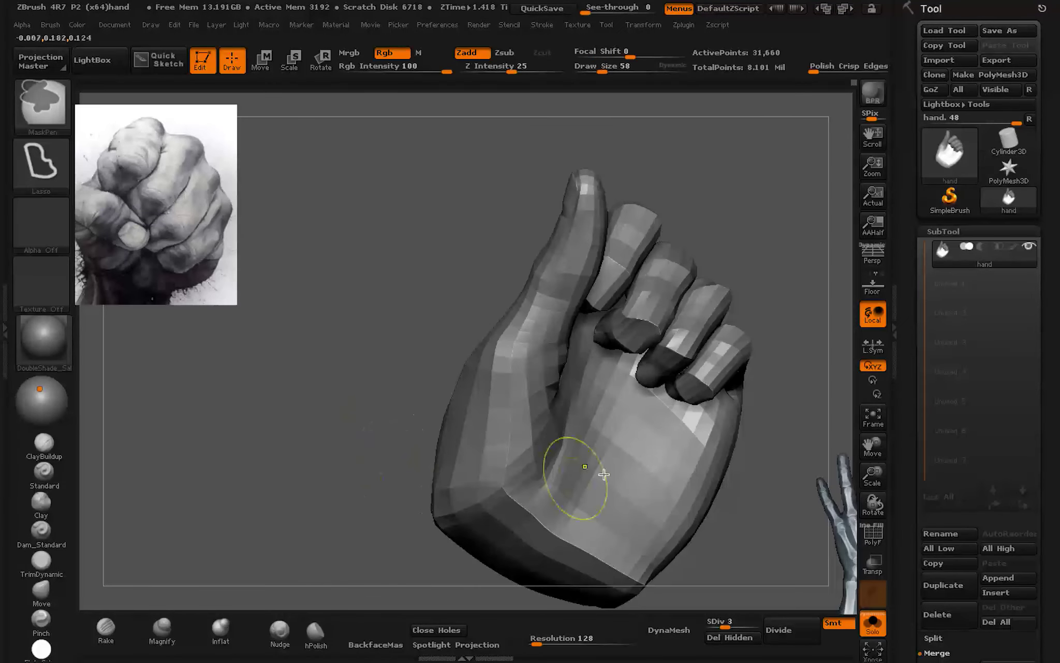
left_click(604, 474, "ctrl+shift")
left_click(378, 516, "ctrl+shift")
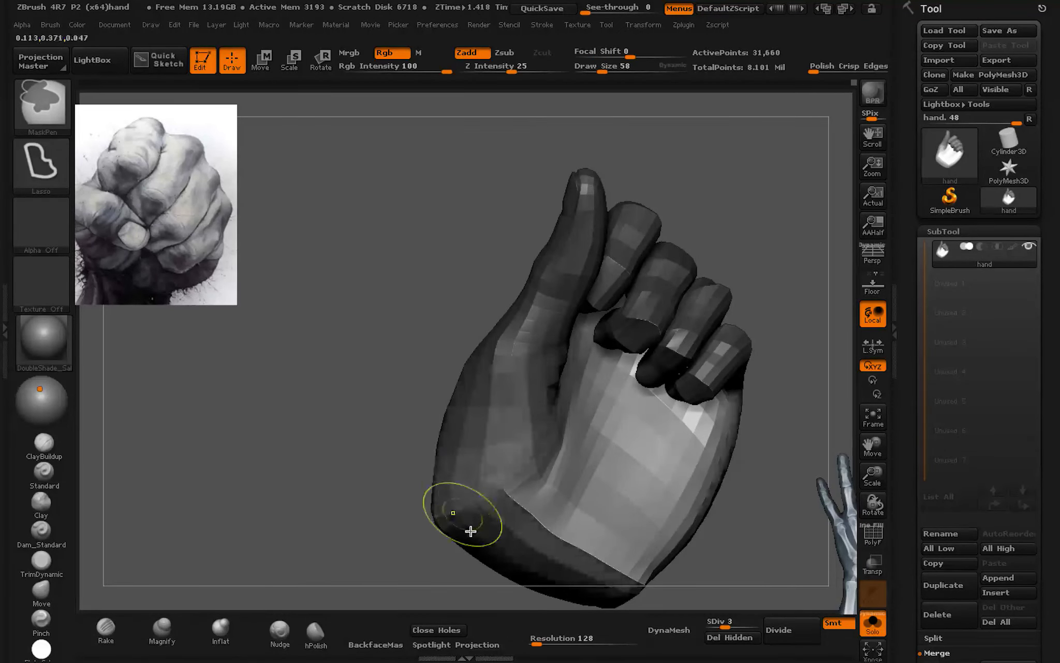
left_click_drag(470, 530, 421, 436)
left_click(37, 594)
Step: With the Move brush at size 101, pull the palm and thumb base into shape
left_click_drag(609, 69, 617, 69)
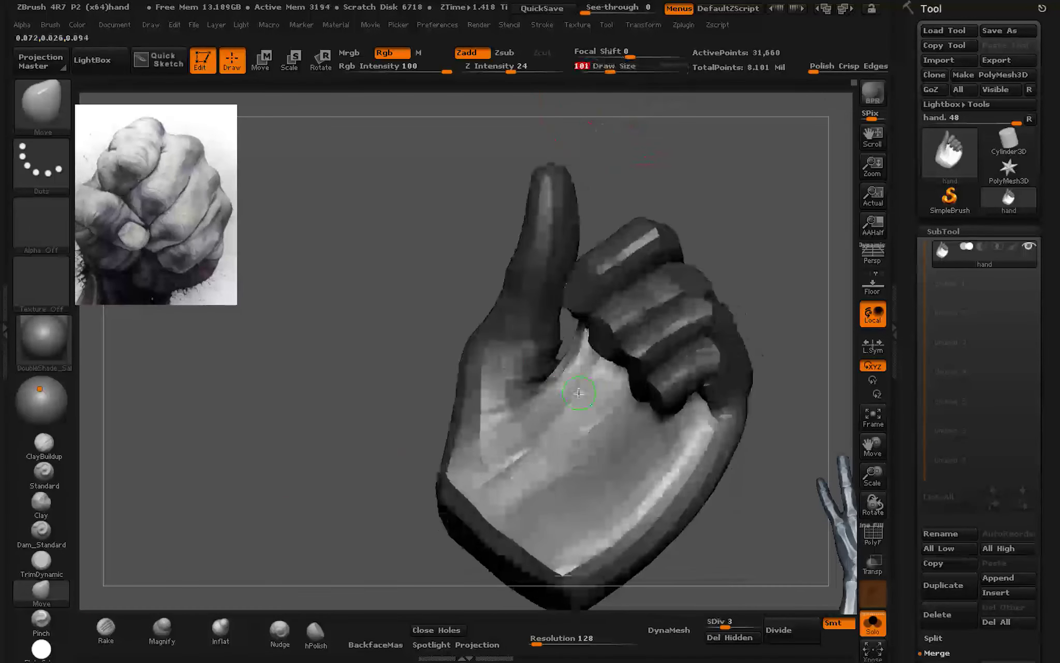
mouse_move(549, 321)
left_mouse_down()
mouse_move(595, 380)
mouse_move(551, 350)
mouse_move(560, 386)
mouse_move(549, 466)
mouse_move(562, 386)
mouse_move(583, 357)
left_mouse_up()
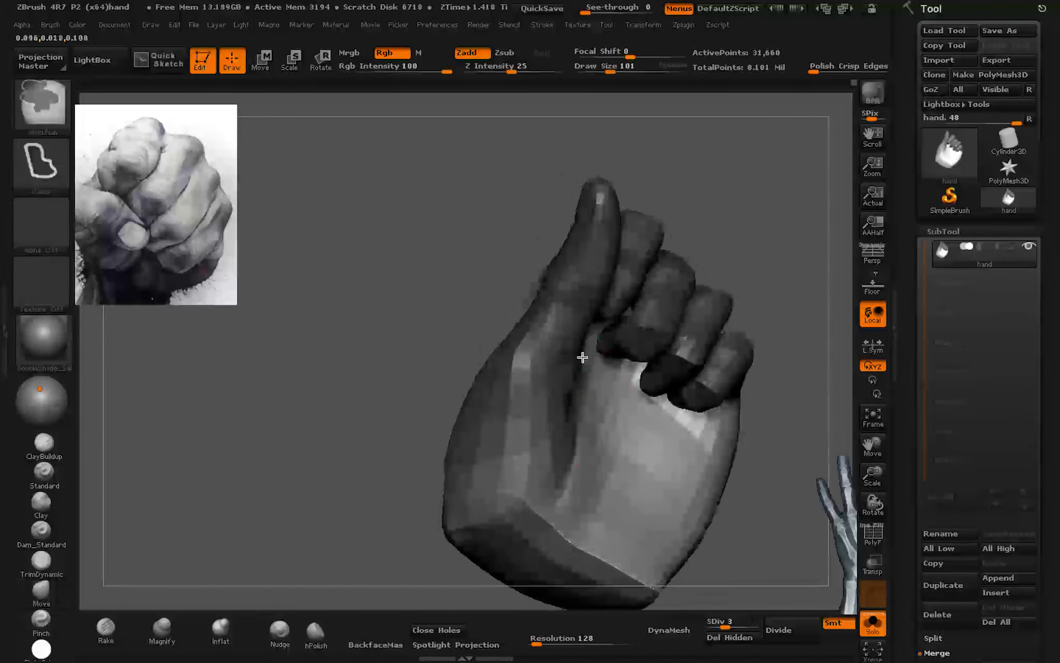
left_click_drag(585, 422, 562, 409)
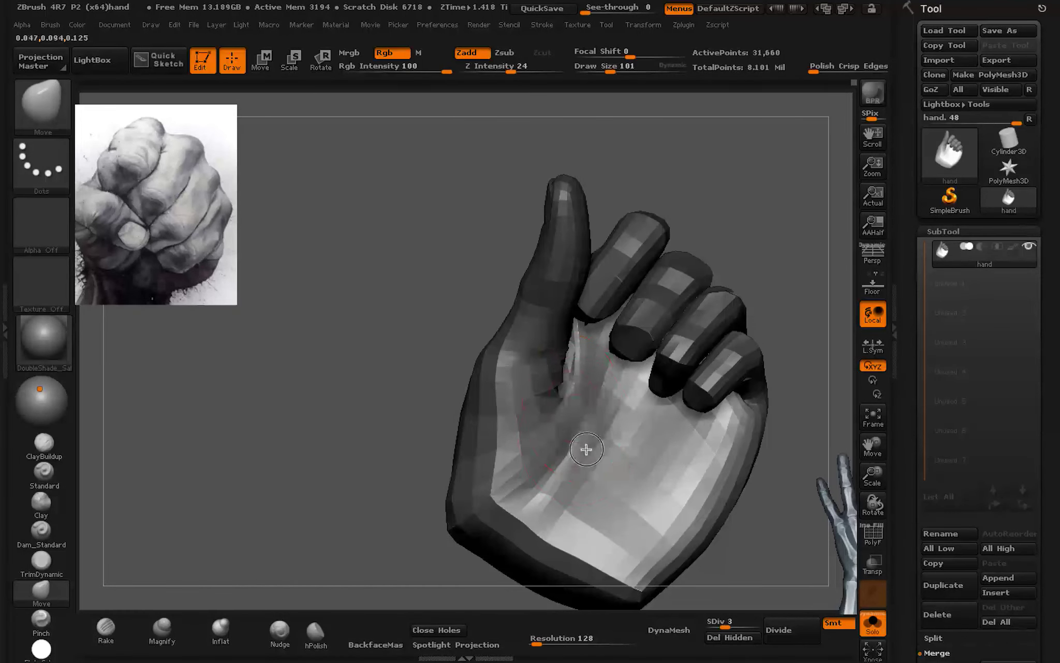
mouse_move(561, 453)
left_mouse_down()
mouse_move(522, 428)
mouse_move(555, 405)
left_mouse_up()
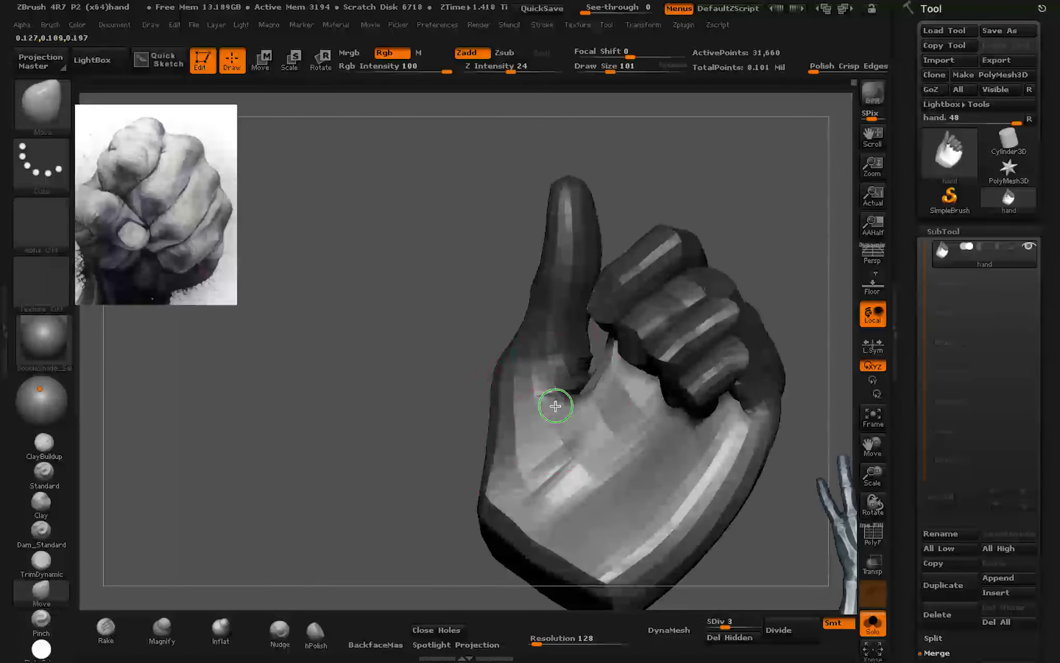
key("shift+f")
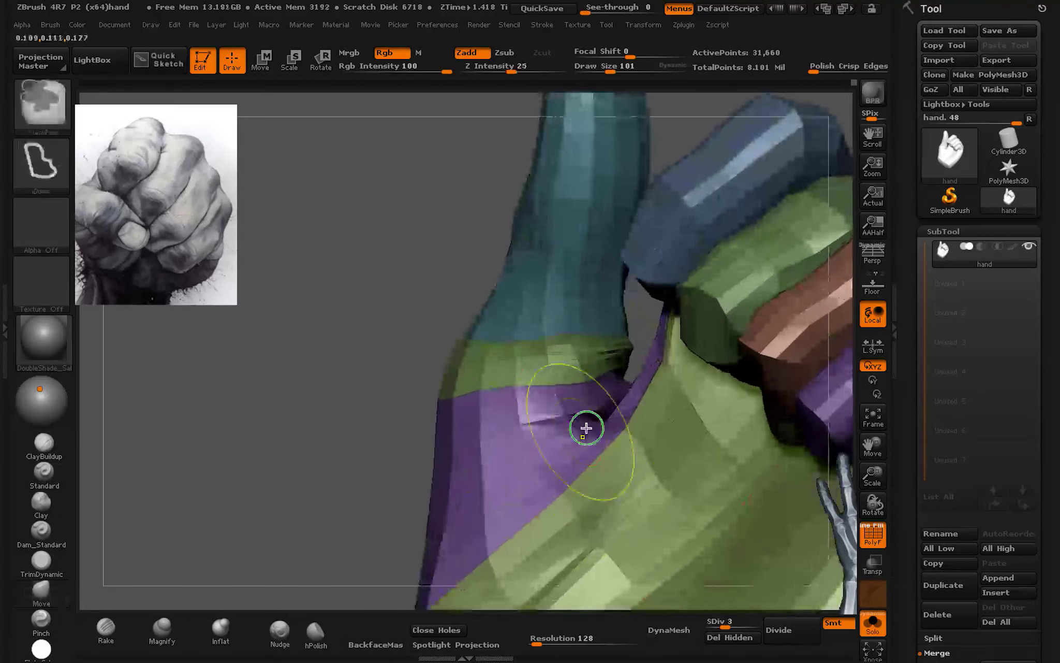
Step: Isolate the purple polygroup, unhide all groups, and hide the polygroup colours
left_click(587, 425, "ctrl+shift")
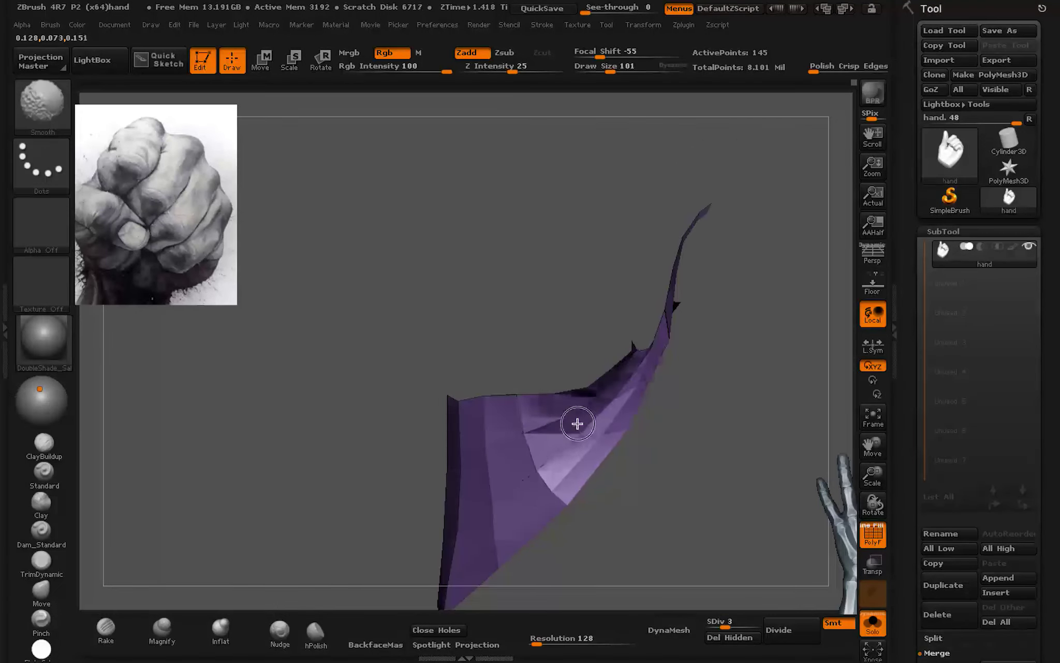
left_click(436, 491, "ctrl+shift")
mouse_move(326, 488)
left_mouse_down()
mouse_move(573, 402)
mouse_move(587, 444)
mouse_move(601, 419)
mouse_move(654, 449)
mouse_move(632, 407)
mouse_move(661, 416)
mouse_move(625, 341)
mouse_move(592, 366)
mouse_move(613, 433)
mouse_move(592, 374)
mouse_move(608, 355)
mouse_move(613, 383)
mouse_move(809, 513)
left_mouse_up()
key("shift+f")
Step: At subdivision level 4, build up and Shift-smooth clay where the thumb meets the palm
key("b")
key("c")
key("b")
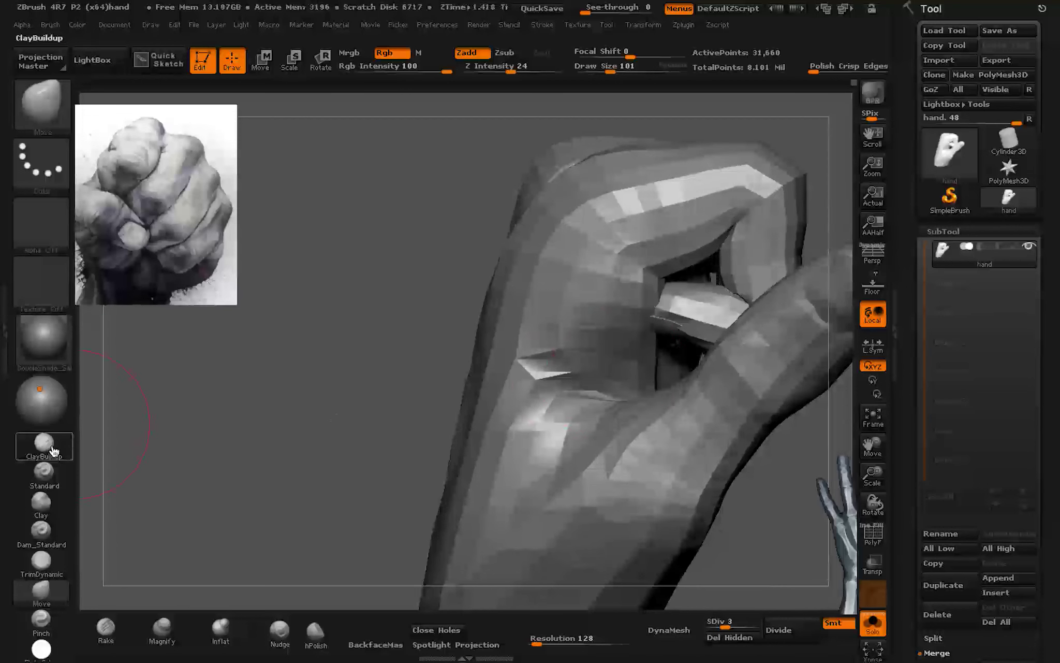
left_click(734, 623)
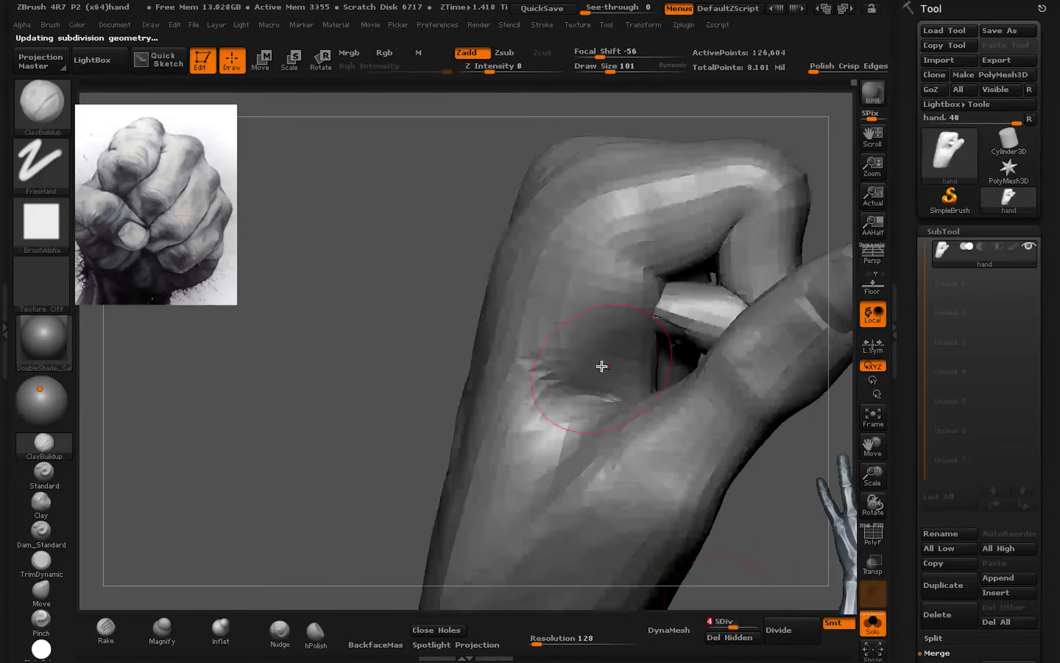
left_click(543, 26)
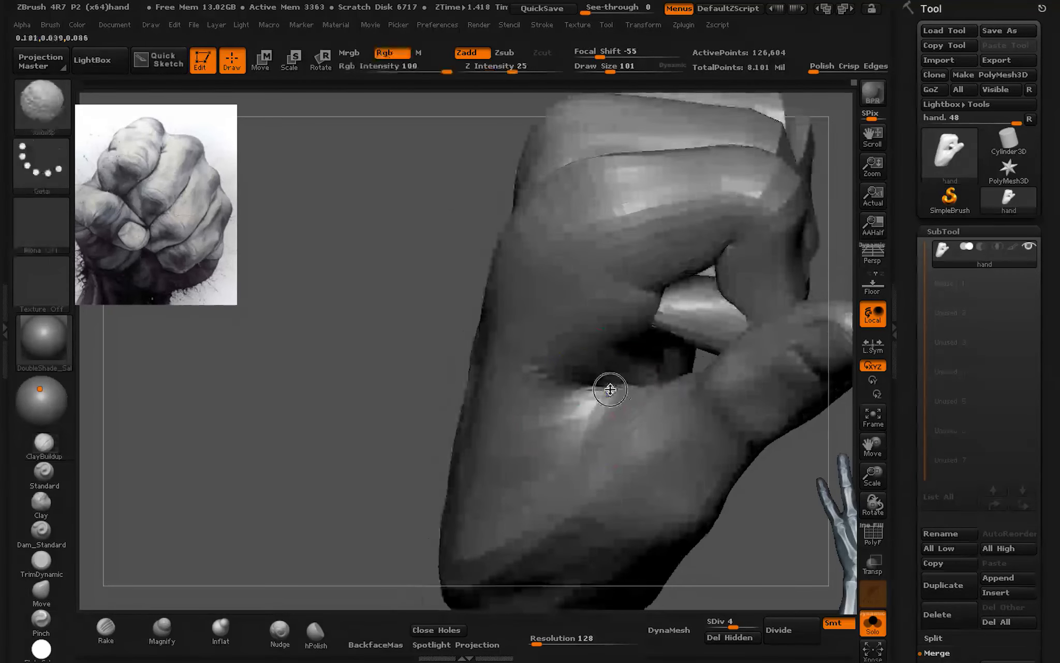
key("shift")
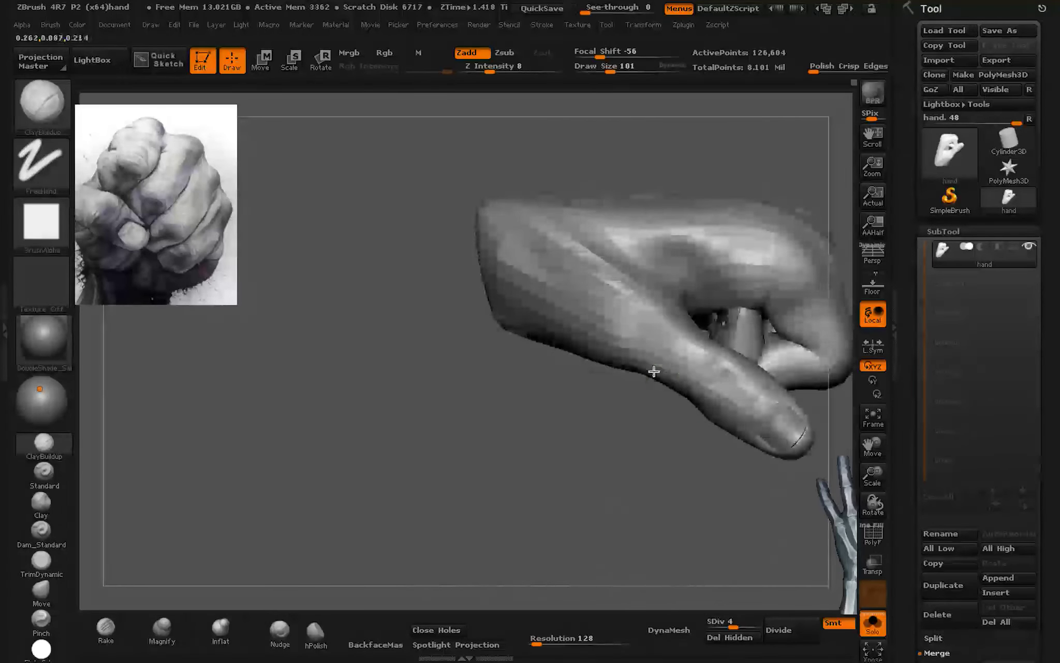
left_click_drag(653, 372, 501, 403, "alt")
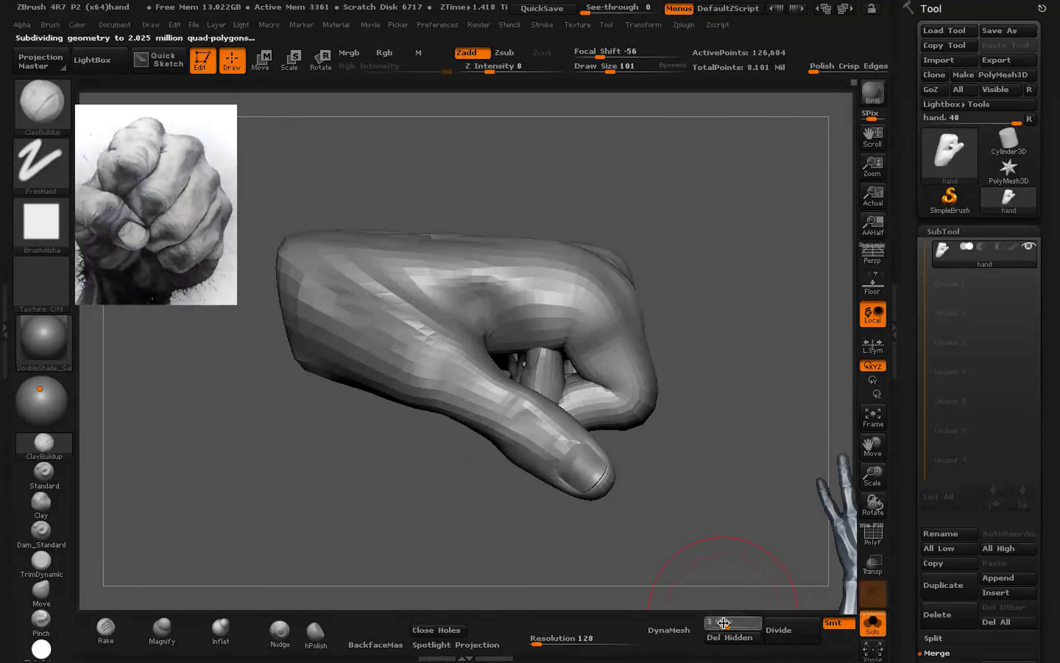
Step: Drop to the lower subdivision level and hide, then unhide, parts of the hand by polygroup
left_click_drag(723, 622, 721, 619)
key("shift+f")
left_click(423, 377, "ctrl+shift")
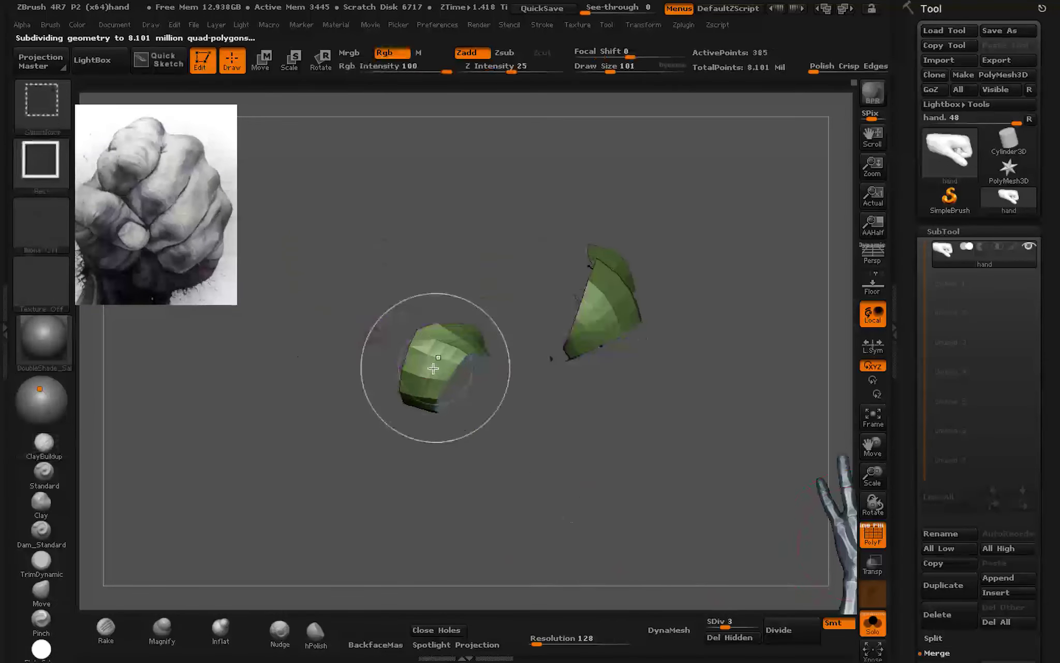
mouse_move(381, 327)
left_mouse_down("ctrl")
mouse_move(525, 362)
mouse_move(452, 504)
left_mouse_up("ctrl")
left_click(447, 526, "ctrl+shift")
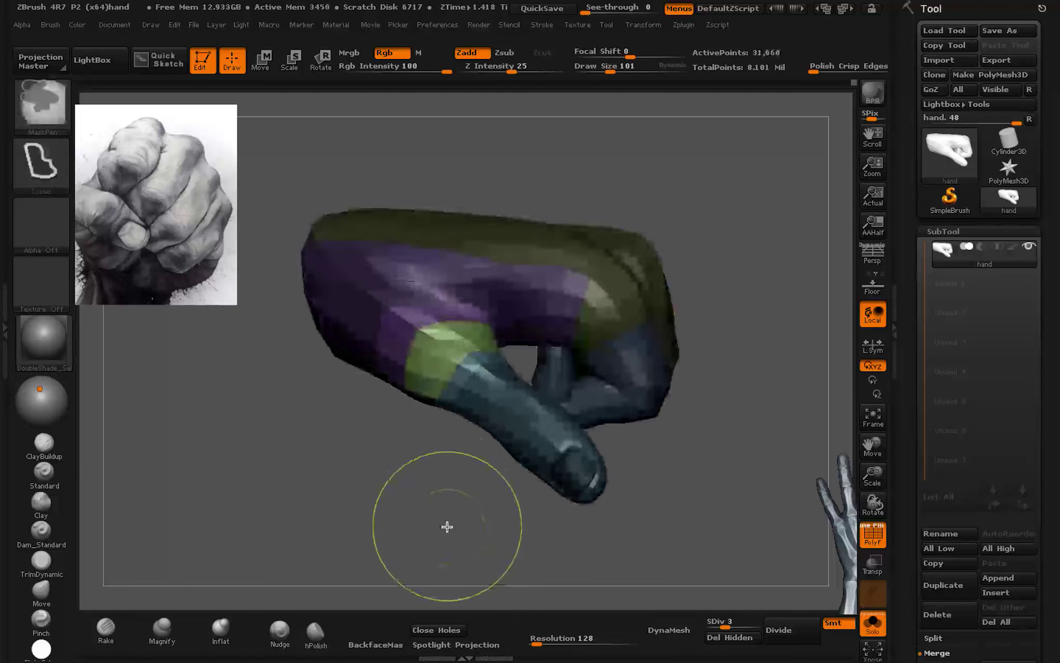
key("shift+f")
Step: Lay a transpose line along a finger and move it, then restore the hidden parts
key("w")
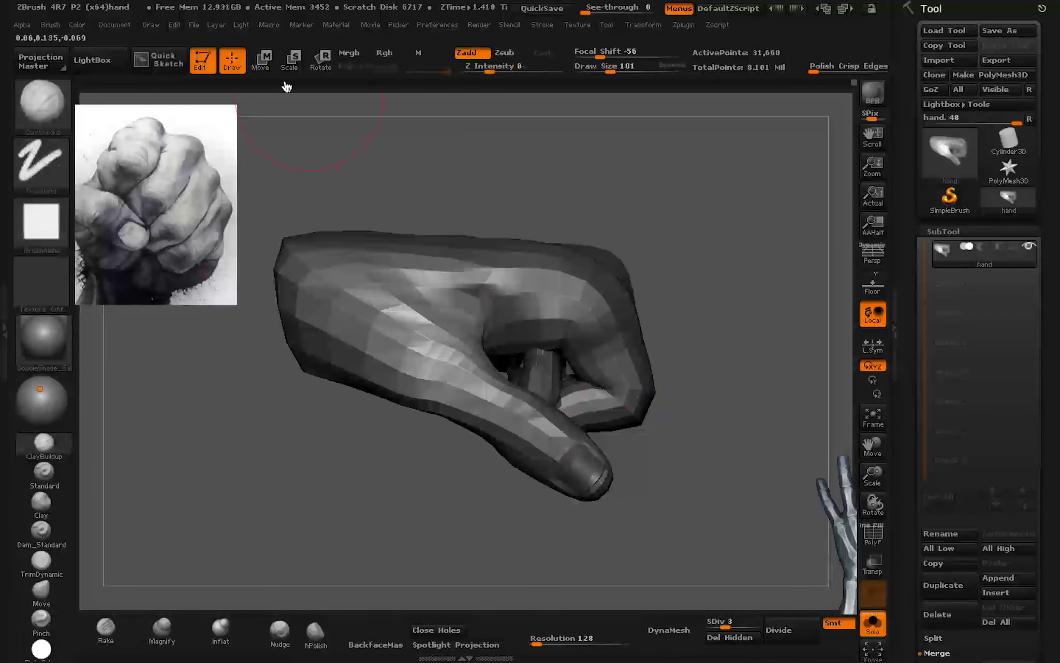
left_click_drag(450, 373, 574, 434)
left_click_drag(513, 405, 550, 322)
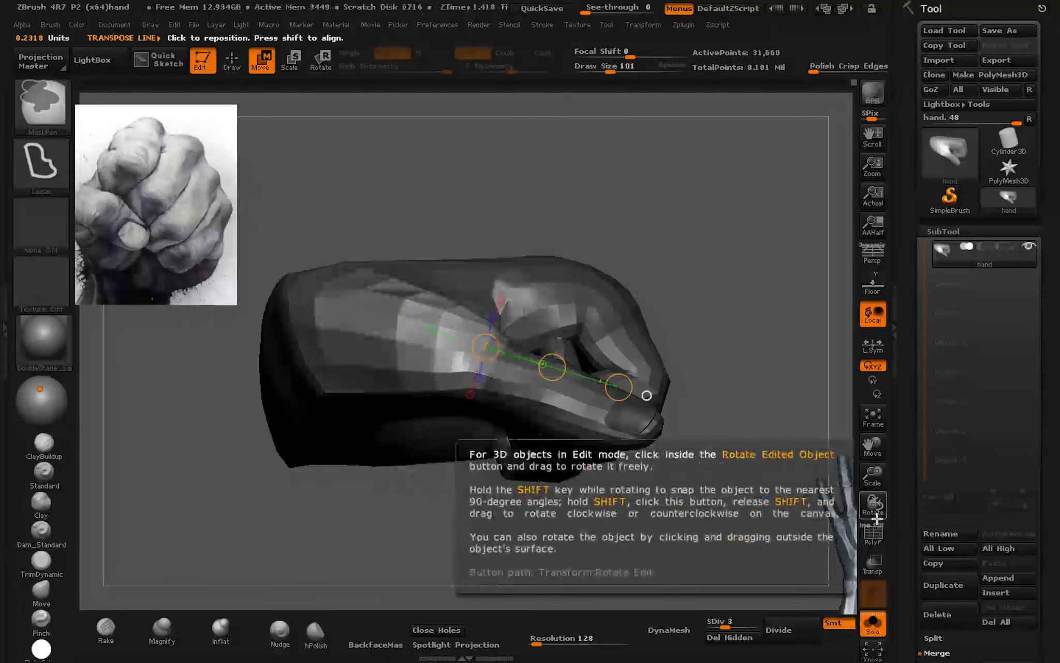
mouse_move(647, 290)
left_mouse_down("ctrl+shift")
mouse_move(768, 441)
mouse_move(677, 580)
left_mouse_up("ctrl+shift")
left_click(768, 442, "ctrl+shift")
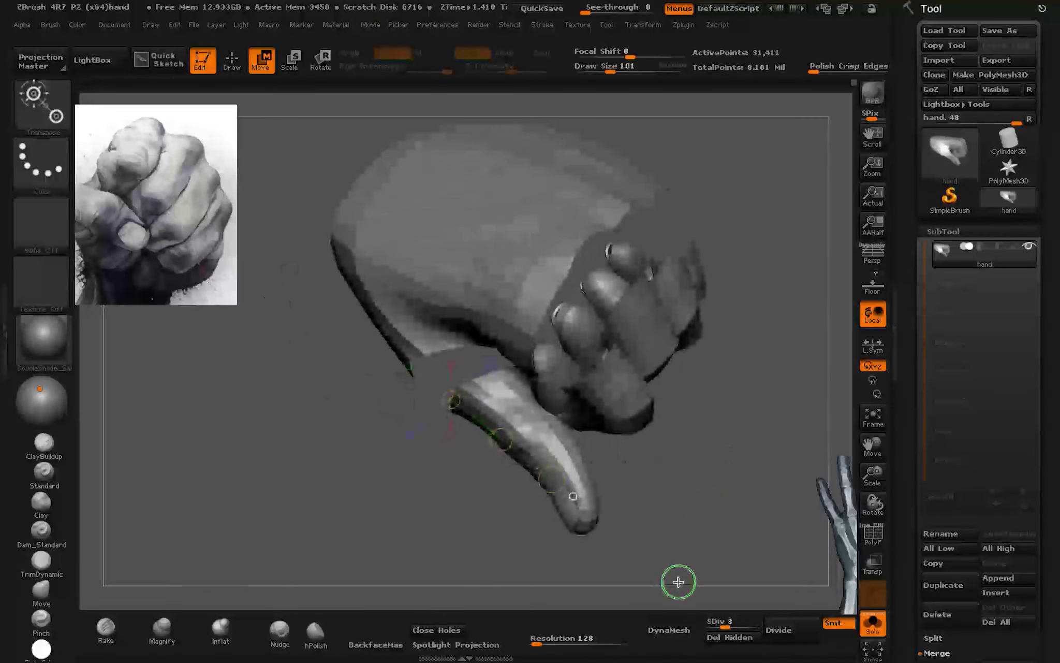
left_click(232, 60)
Step: Mask the fist around the thumb base, leaving the thumb free, and lay the hand horizontal
left_click(547, 492, "ctrl+shift")
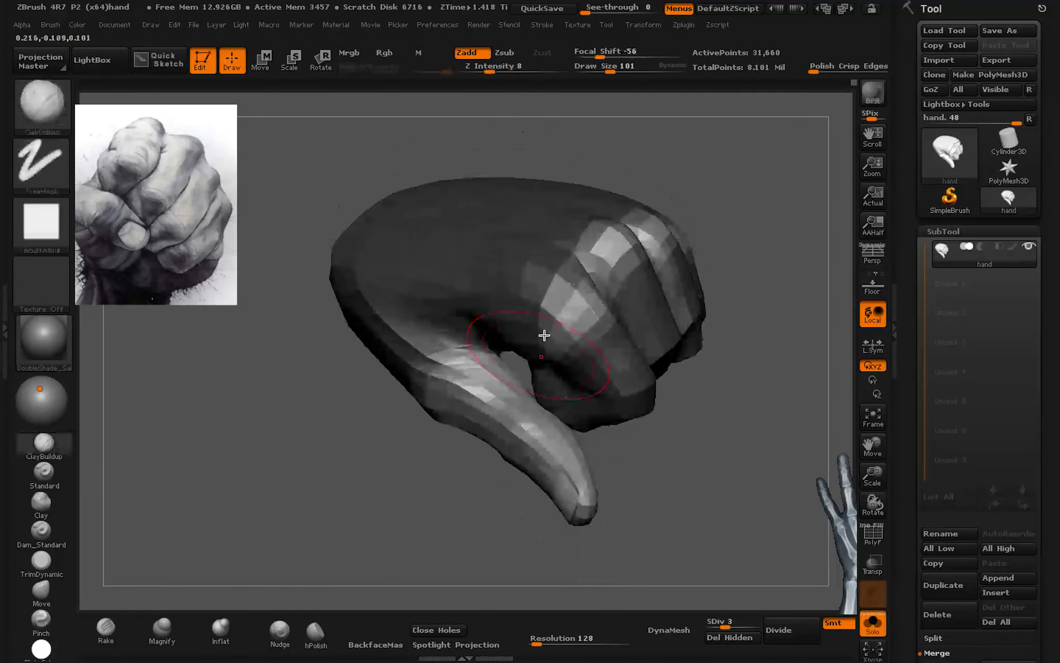
left_click_drag(499, 281, 586, 407, "ctrl")
left_click_drag(698, 343, 473, 421)
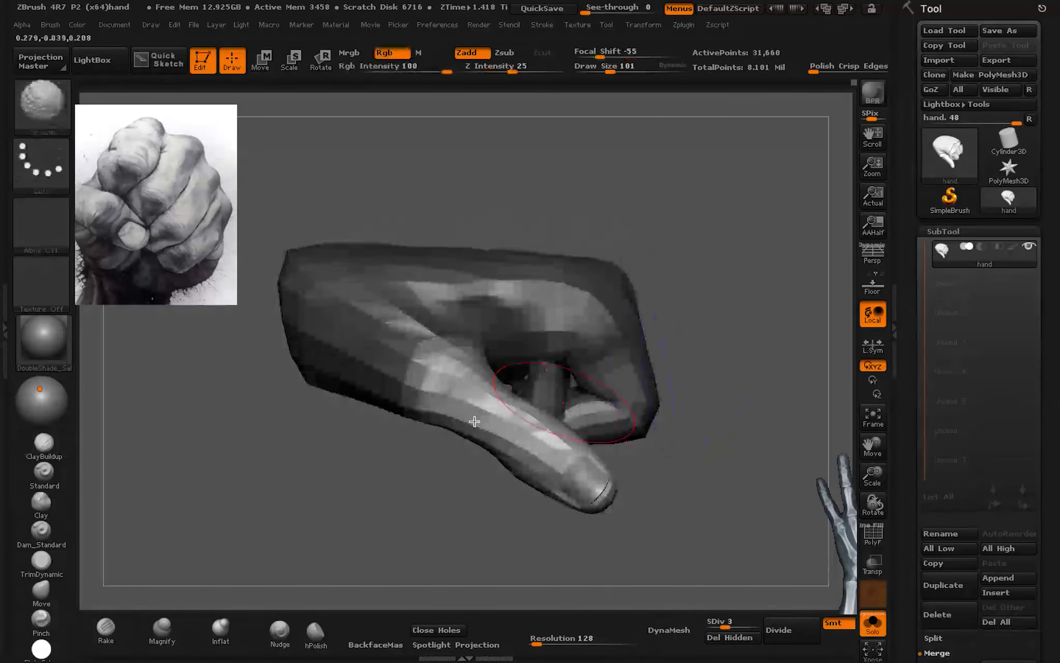
key("w")
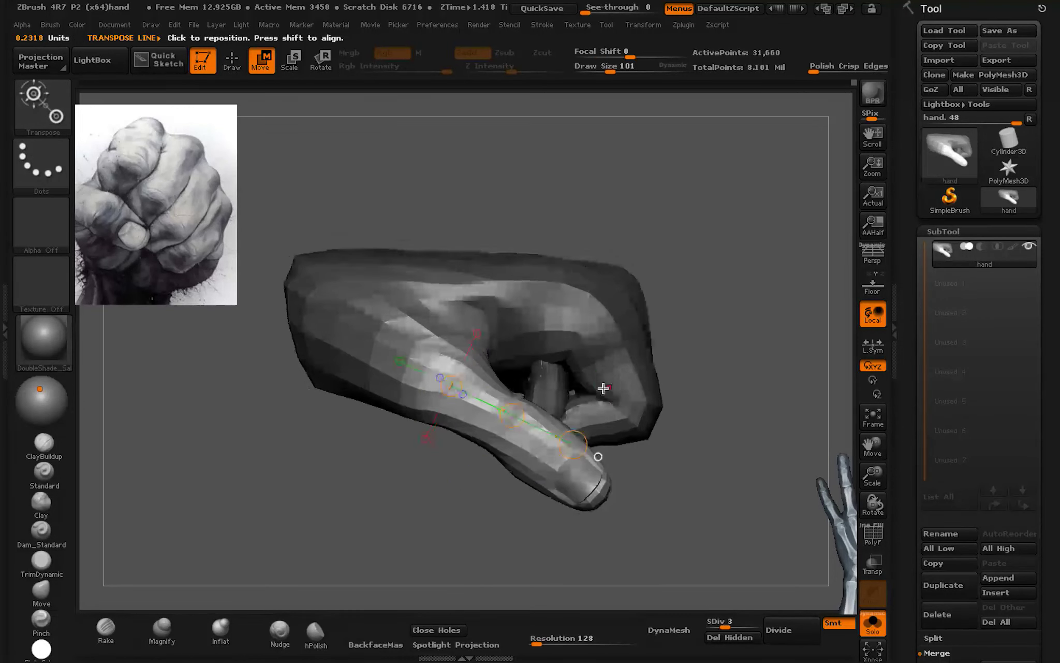
Step: Move the unmasked thumb downward along a transpose line
left_click_drag(516, 417, 540, 436)
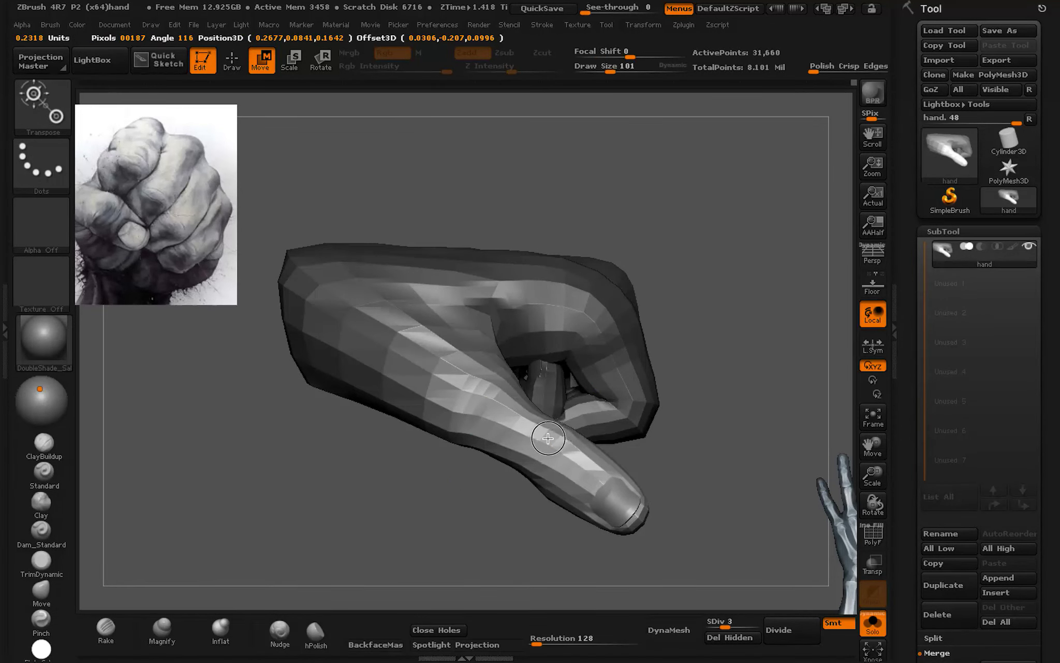
left_click_drag(603, 374, 599, 284)
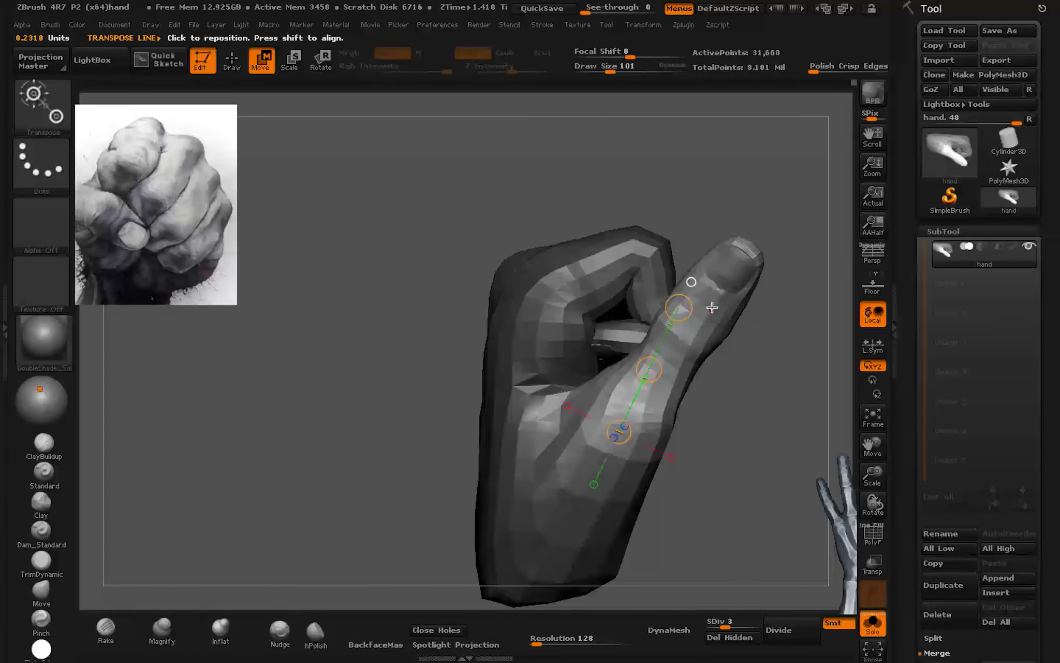
left_click_drag(672, 373, 655, 381)
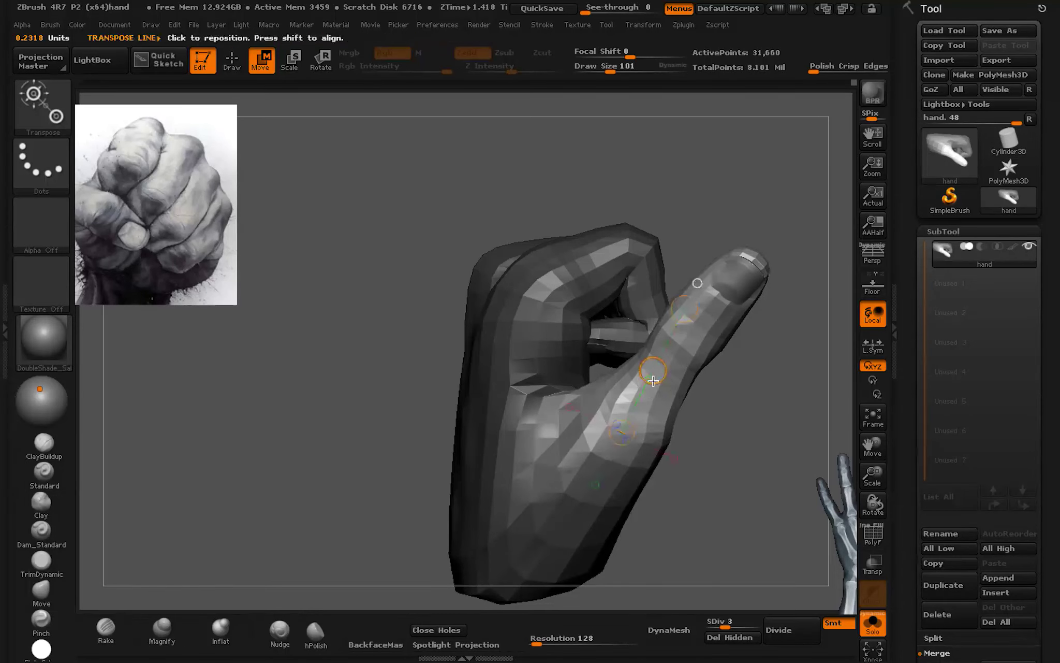
left_click_drag(764, 378, 702, 389)
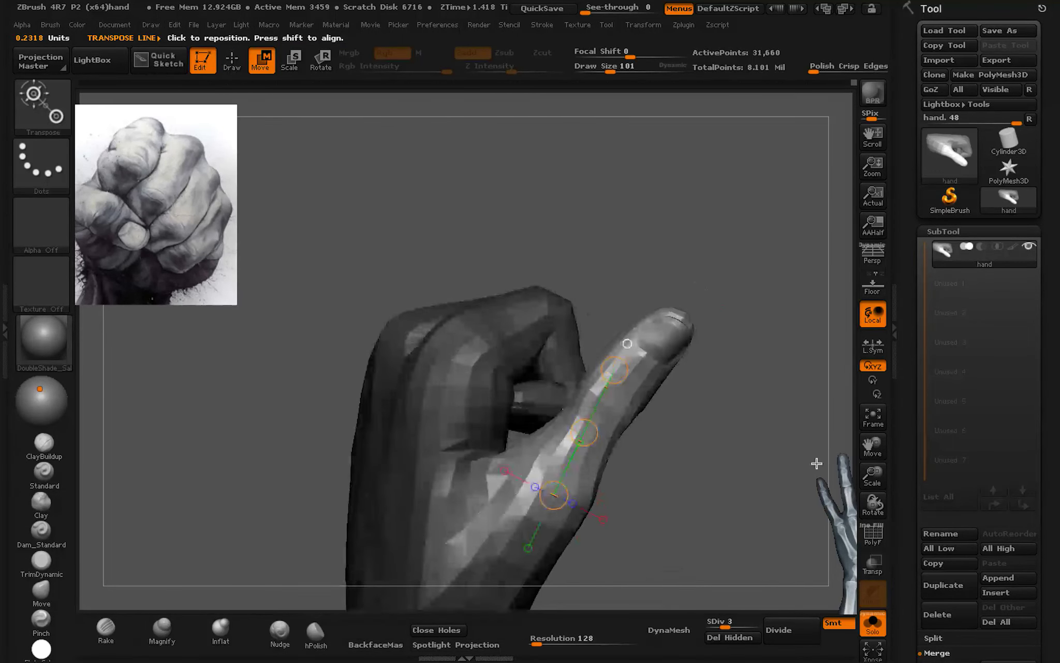
key("shift+f")
mouse_move(736, 452)
left_mouse_down()
mouse_move(727, 440)
mouse_move(704, 476)
mouse_move(658, 442)
left_mouse_up()
key("shift+f")
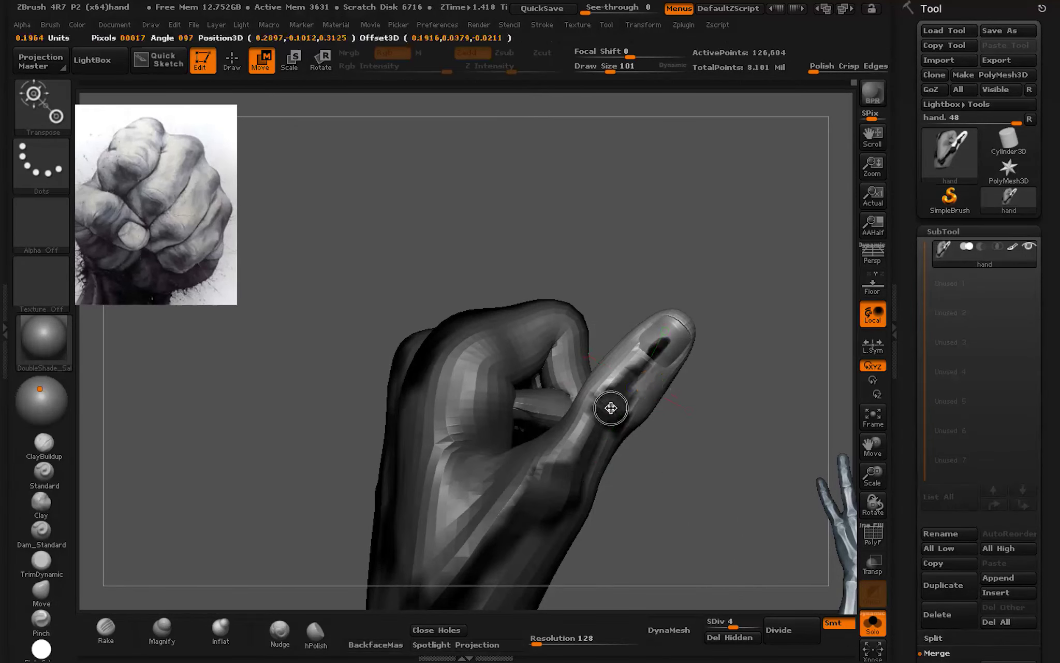
Step: Turn the hand thumb-up and bend the thumb down across the fingers with Transpose Move
left_click_drag(610, 407, 676, 325)
left_click_drag(680, 410, 612, 360)
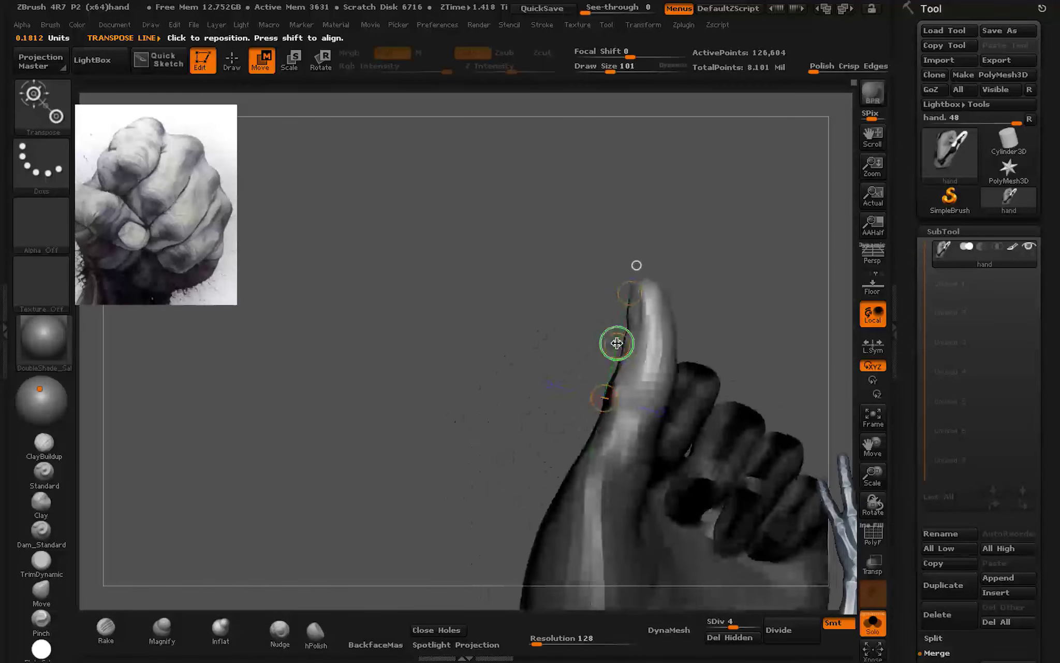
left_click_drag(666, 387, 304, 613)
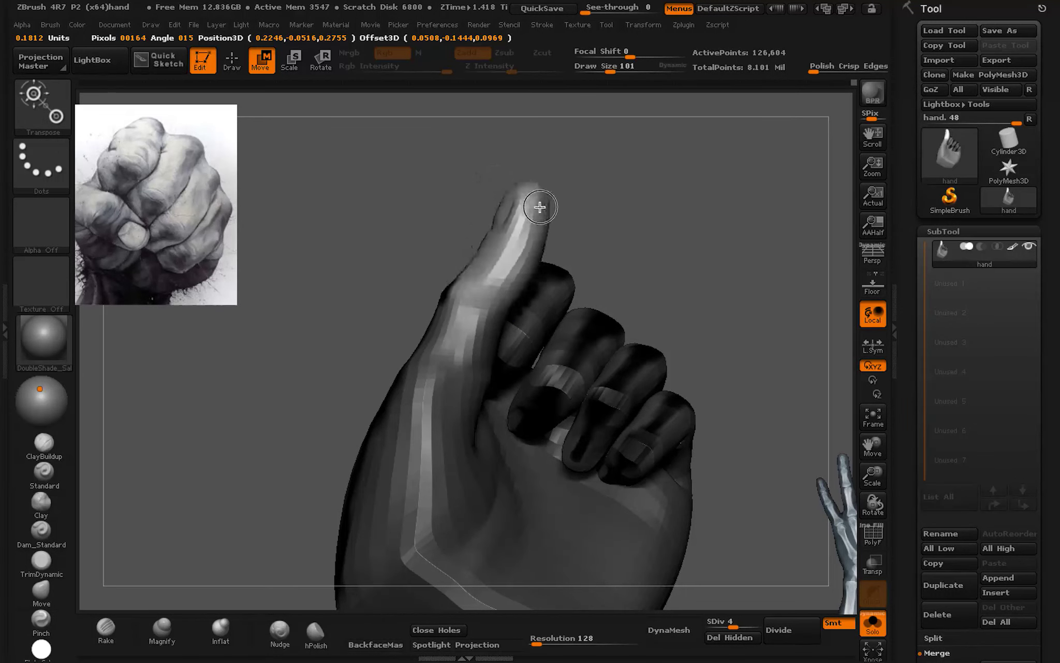
mouse_move(510, 190)
left_mouse_down()
mouse_move(600, 314)
mouse_move(592, 308)
mouse_move(551, 336)
mouse_move(574, 332)
left_mouse_up()
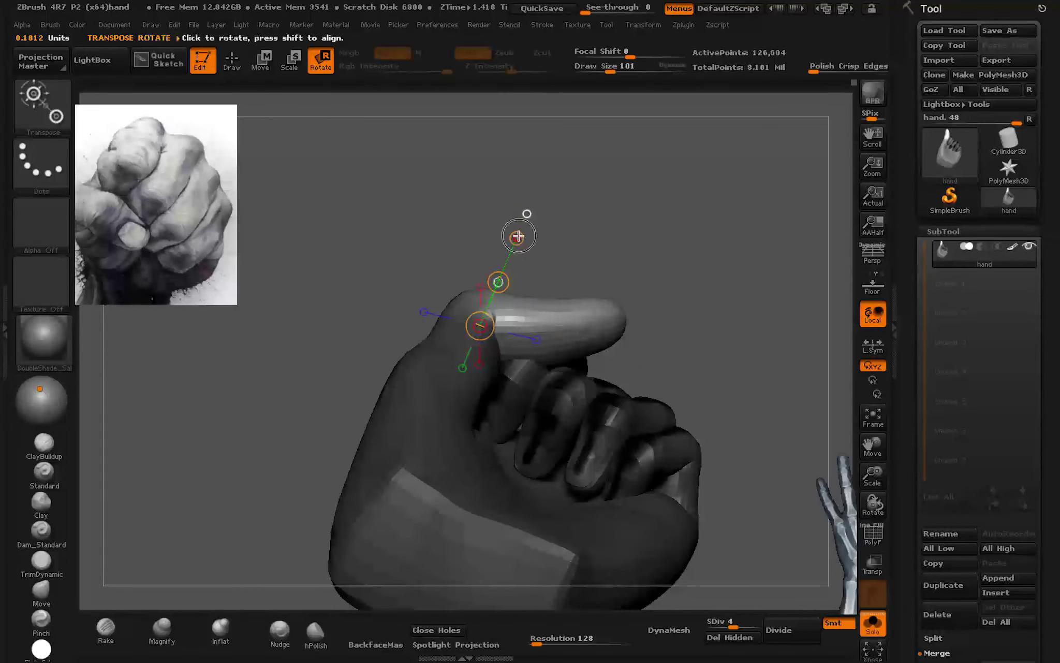
mouse_move(517, 236)
left_mouse_down()
mouse_move(609, 405)
mouse_move(612, 395)
left_mouse_up()
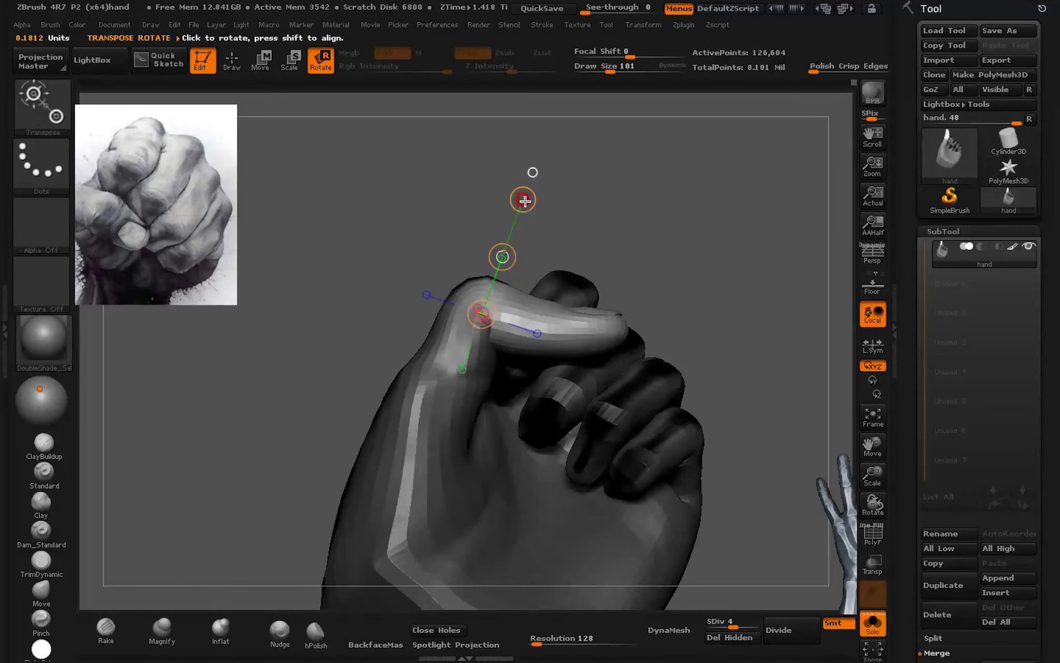
mouse_move(514, 201)
left_mouse_down()
mouse_move(603, 339)
mouse_move(603, 435)
left_mouse_up()
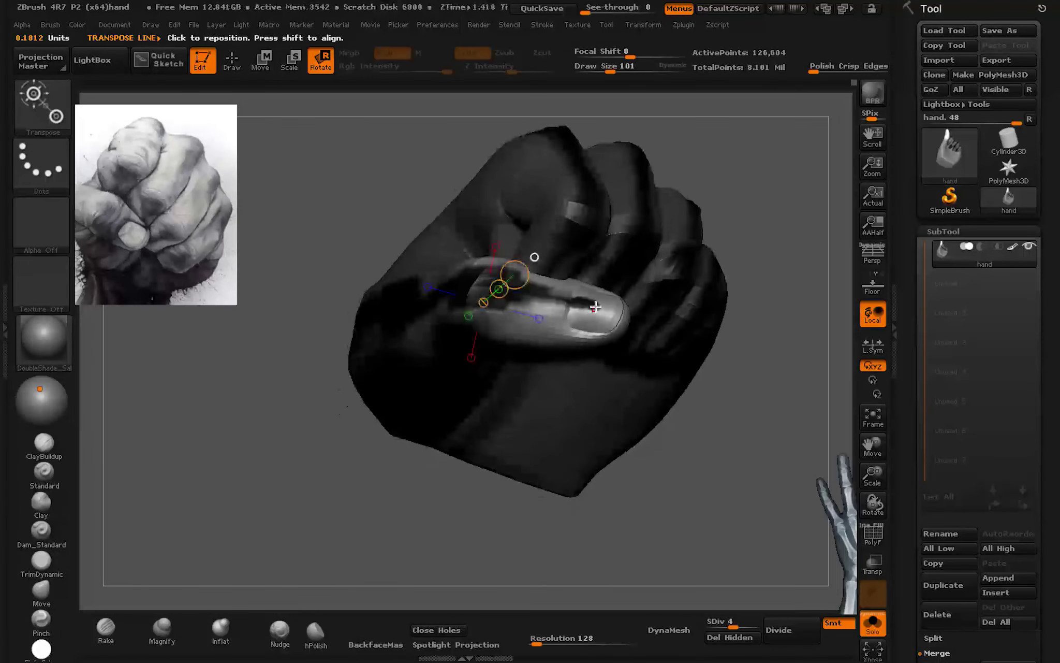
mouse_move(595, 302)
left_mouse_down("alt")
mouse_move(606, 352)
mouse_move(477, 297)
left_mouse_up("alt")
mouse_move(623, 328)
left_mouse_down()
mouse_move(558, 253)
mouse_move(518, 323)
left_mouse_up()
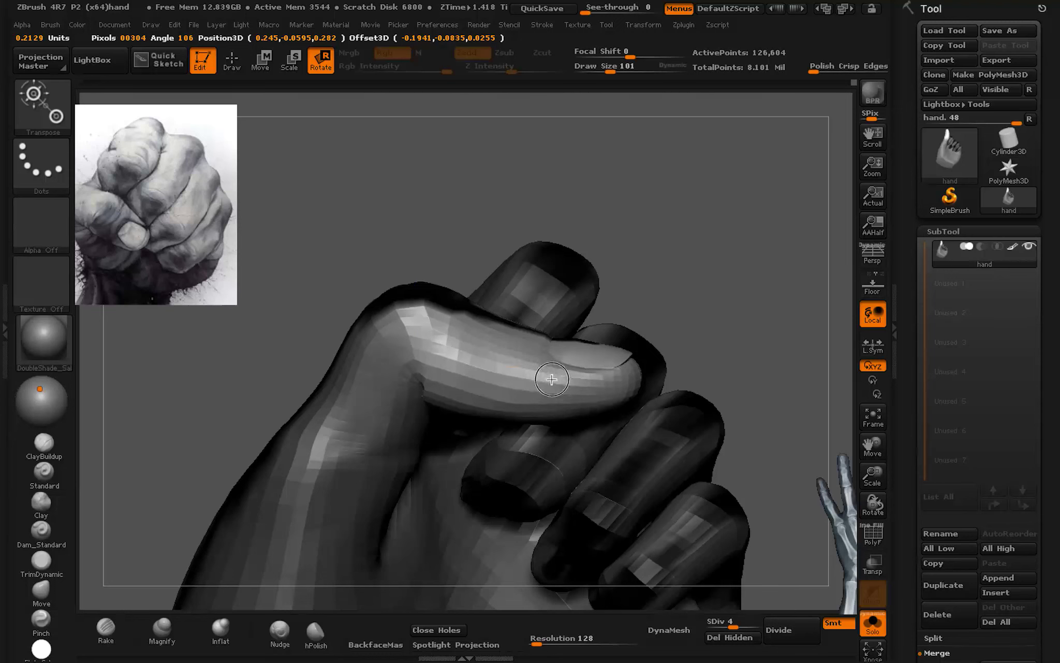
Step: Set the transpose action to Rotate and rotate the thumb about its base
left_click(232, 61)
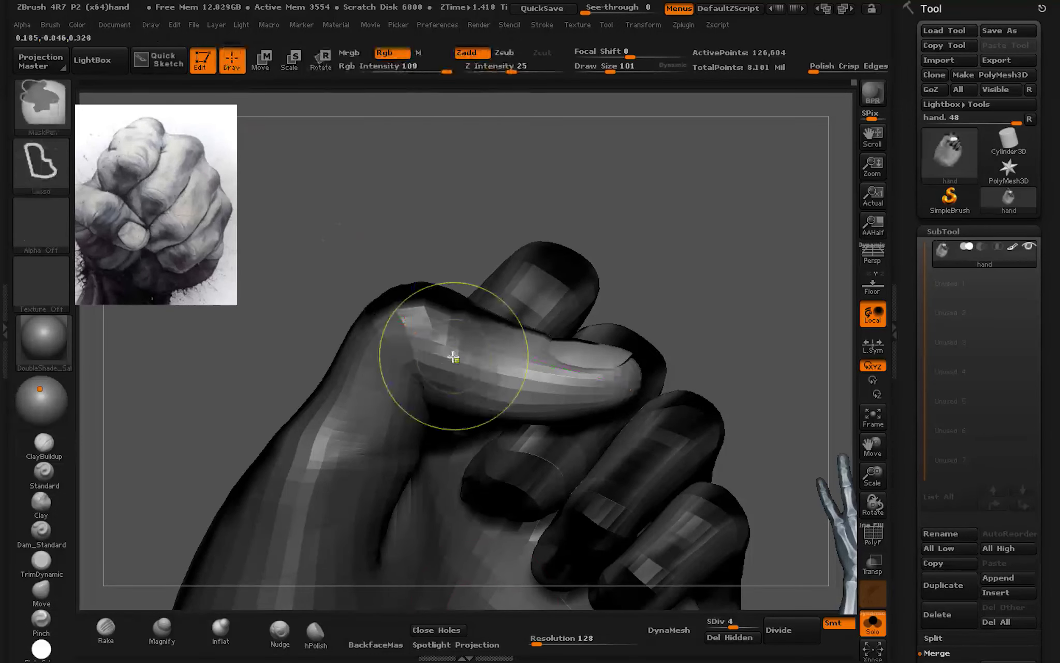
left_click(290, 61)
left_click_drag(309, 129, 331, 116)
left_click(321, 73)
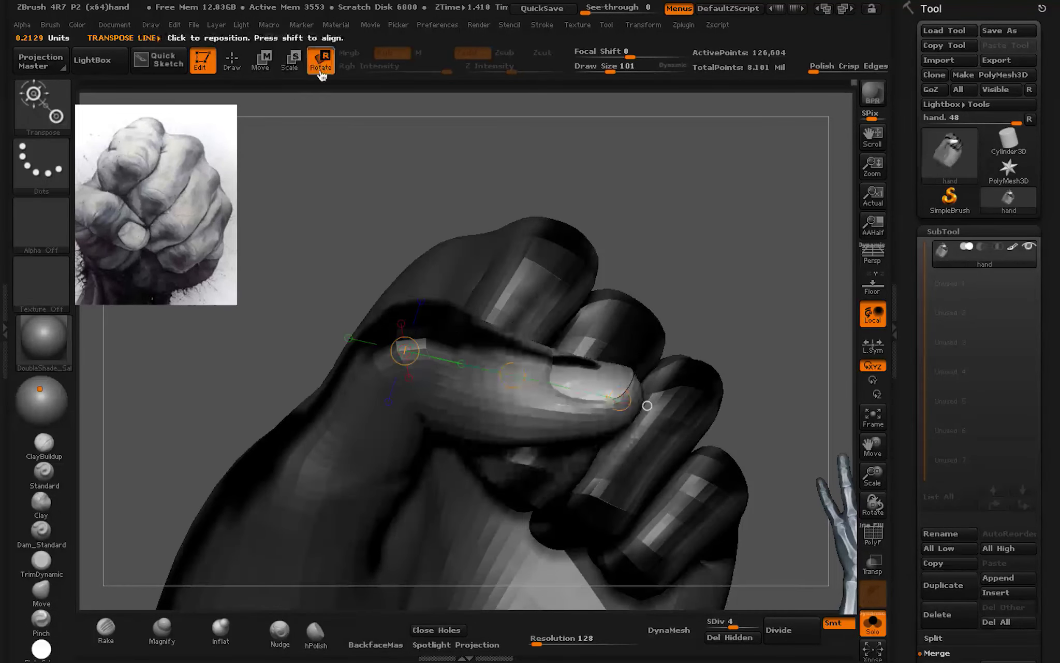
mouse_move(378, 407)
left_mouse_down()
mouse_move(620, 390)
mouse_move(591, 390)
mouse_move(615, 276)
left_mouse_up()
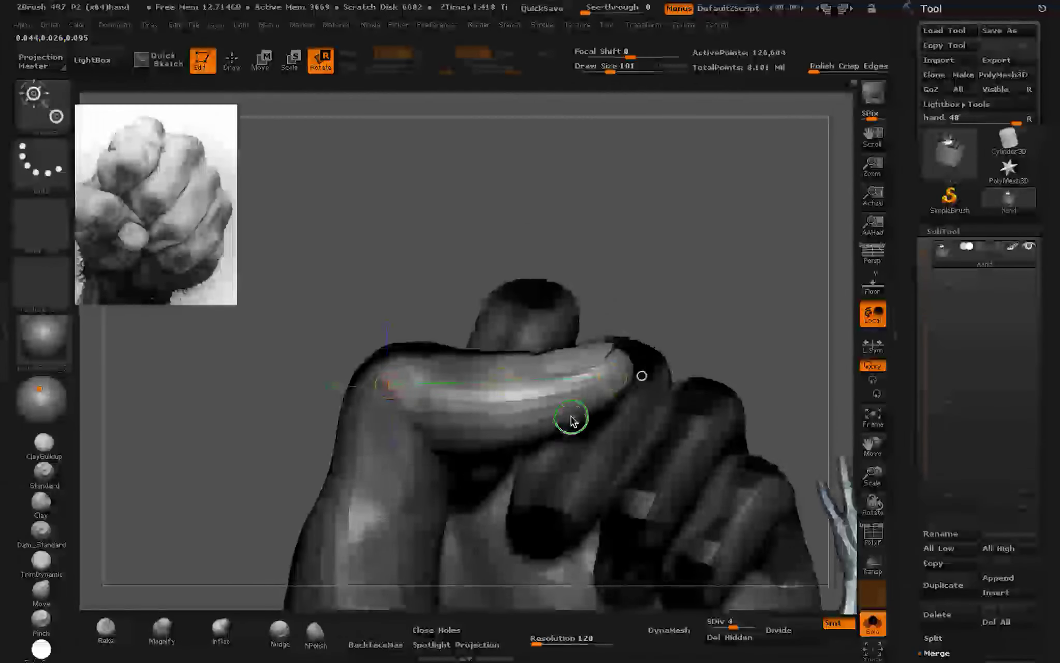
mouse_move(567, 421)
left_mouse_down()
mouse_move(592, 410)
mouse_move(603, 483)
left_mouse_up()
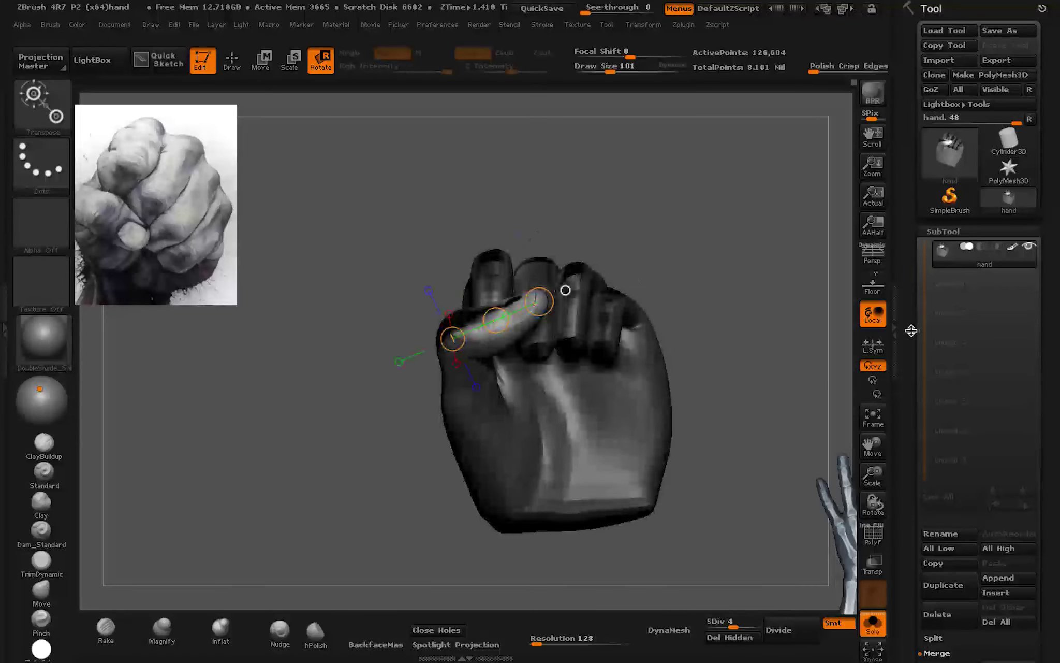
Step: Switch to the Move brush and inspect the fist's side and palm from several angles
mouse_move(698, 360)
left_mouse_down()
mouse_move(684, 408)
mouse_move(701, 412)
left_mouse_up()
left_click(40, 590)
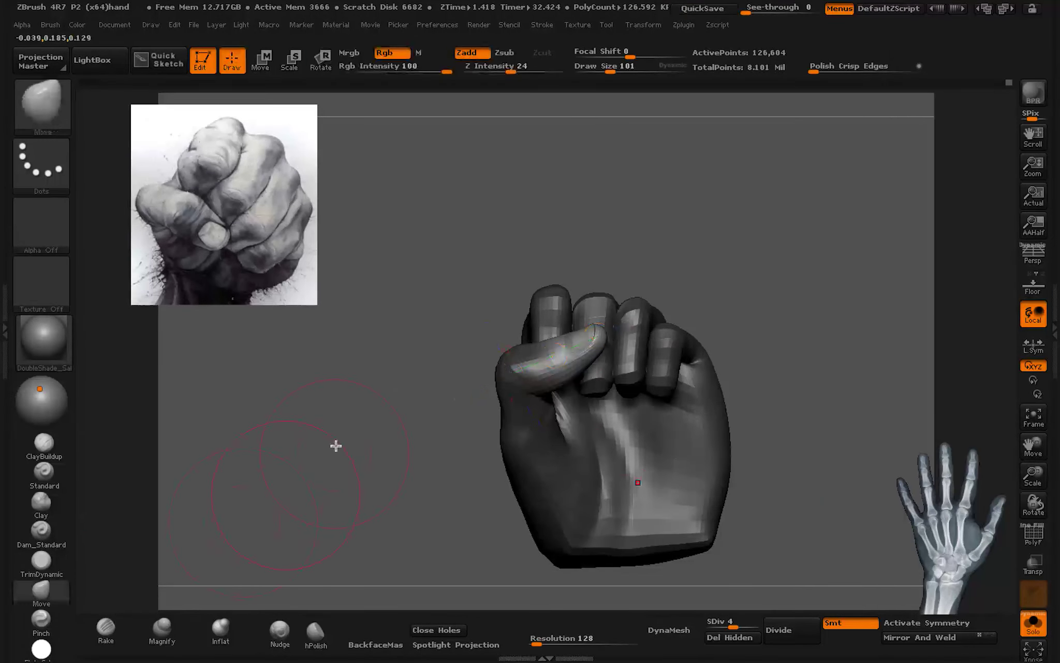
left_click_drag(668, 383, 691, 394)
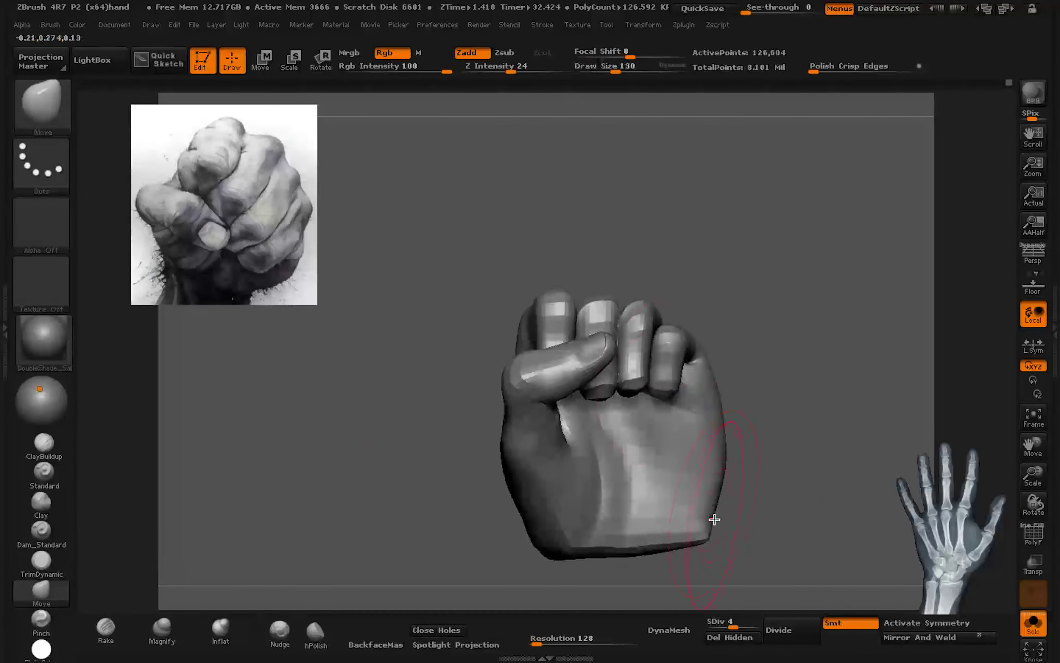
mouse_move(549, 547)
left_mouse_down()
mouse_move(552, 426)
mouse_move(596, 478)
mouse_move(581, 479)
mouse_move(622, 483)
mouse_move(556, 489)
left_mouse_up()
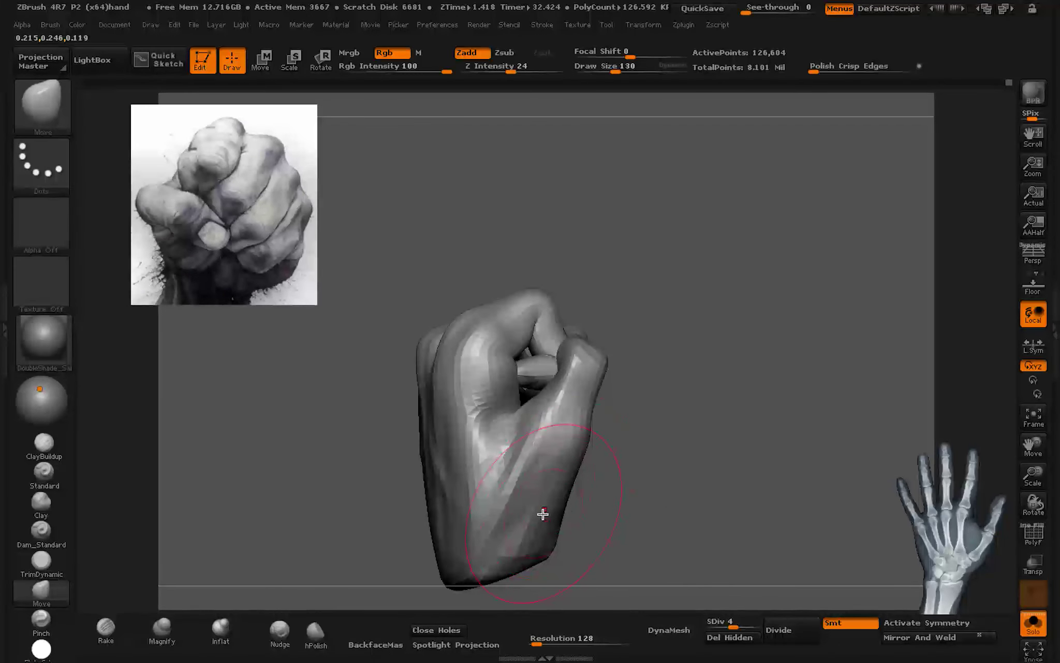
mouse_move(488, 489)
left_mouse_down("alt")
mouse_move(541, 436)
mouse_move(593, 477)
mouse_move(603, 509)
mouse_move(551, 459)
mouse_move(635, 376)
mouse_move(583, 380)
left_mouse_up("alt")
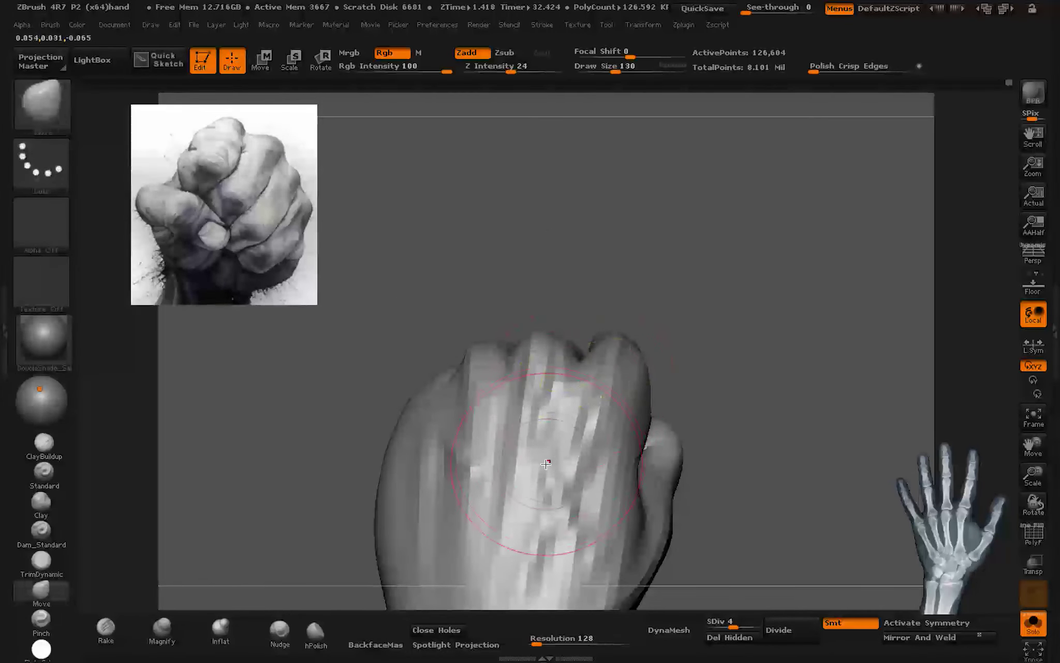
mouse_move(546, 464)
left_mouse_down("alt")
mouse_move(459, 449)
mouse_move(484, 455)
left_mouse_up("alt")
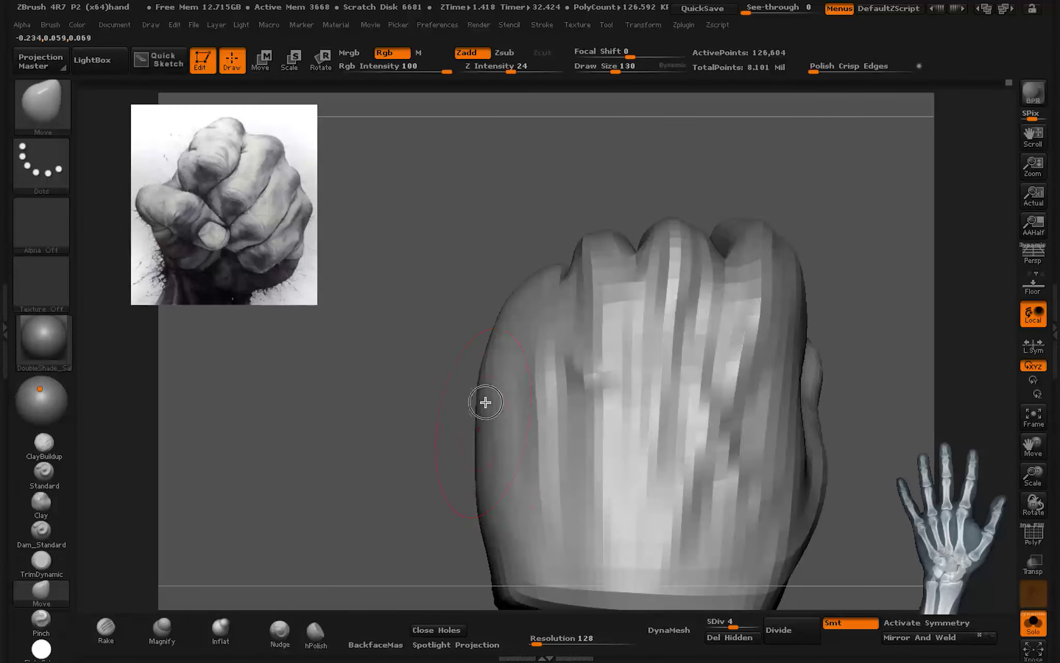
mouse_move(492, 508)
left_mouse_down()
mouse_move(572, 456)
mouse_move(499, 431)
mouse_move(463, 459)
mouse_move(485, 386)
mouse_move(457, 351)
left_mouse_up()
Step: Choose Clay Buildup at size 49 and isolate, then restore, a section of the hand
left_click(43, 443)
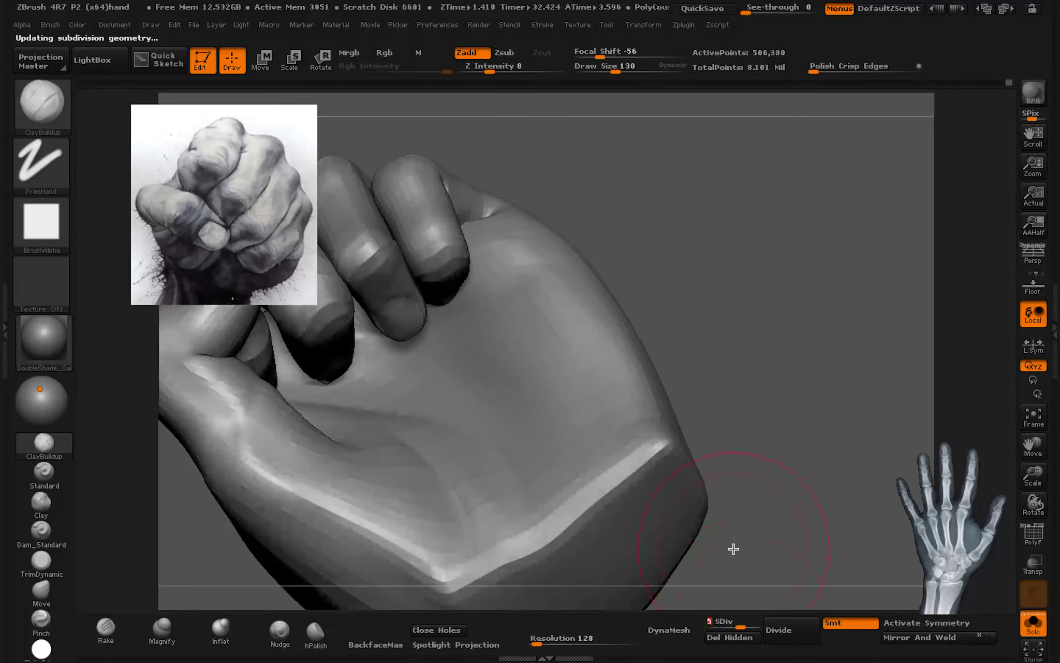
mouse_move(579, 539)
left_mouse_down()
mouse_move(473, 361)
mouse_move(503, 390)
mouse_move(508, 379)
mouse_move(524, 383)
mouse_move(603, 94)
mouse_move(600, 67)
left_mouse_up()
left_click_drag(601, 166, 559, 389)
mouse_move(587, 305)
left_mouse_down("ctrl+shift")
mouse_move(708, 338)
mouse_move(549, 406)
mouse_move(643, 291)
mouse_move(674, 309)
mouse_move(686, 422)
mouse_move(638, 454)
left_mouse_up("ctrl+shift")
left_click(751, 316, "ctrl+shift")
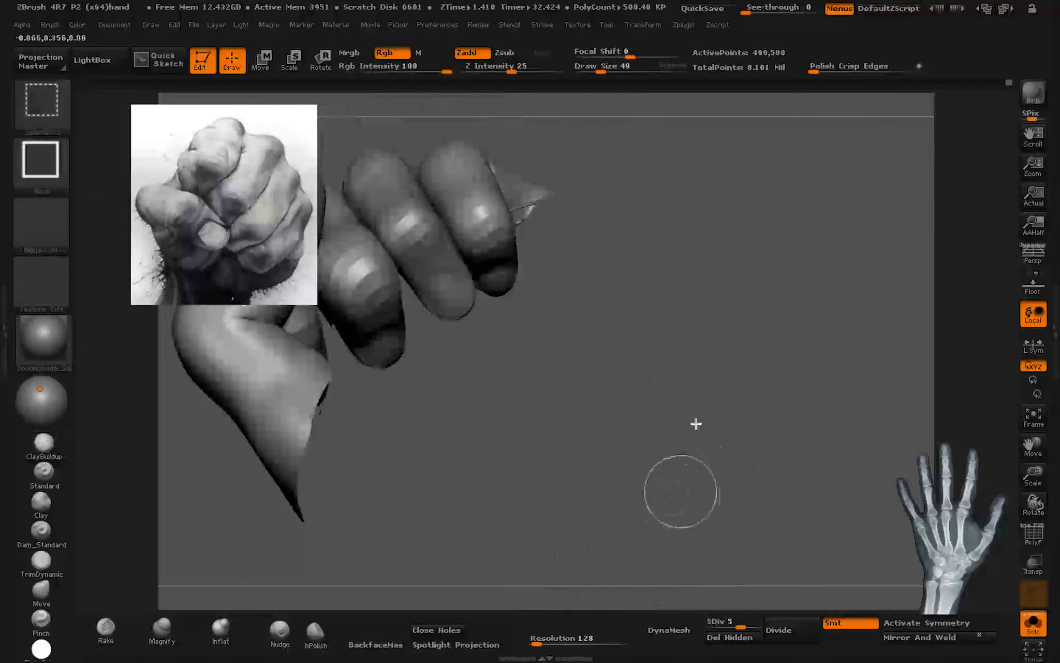
key("f")
Step: Show polygroups, unhide the fist, step down a level, and isolate the palm group
left_click(1033, 533)
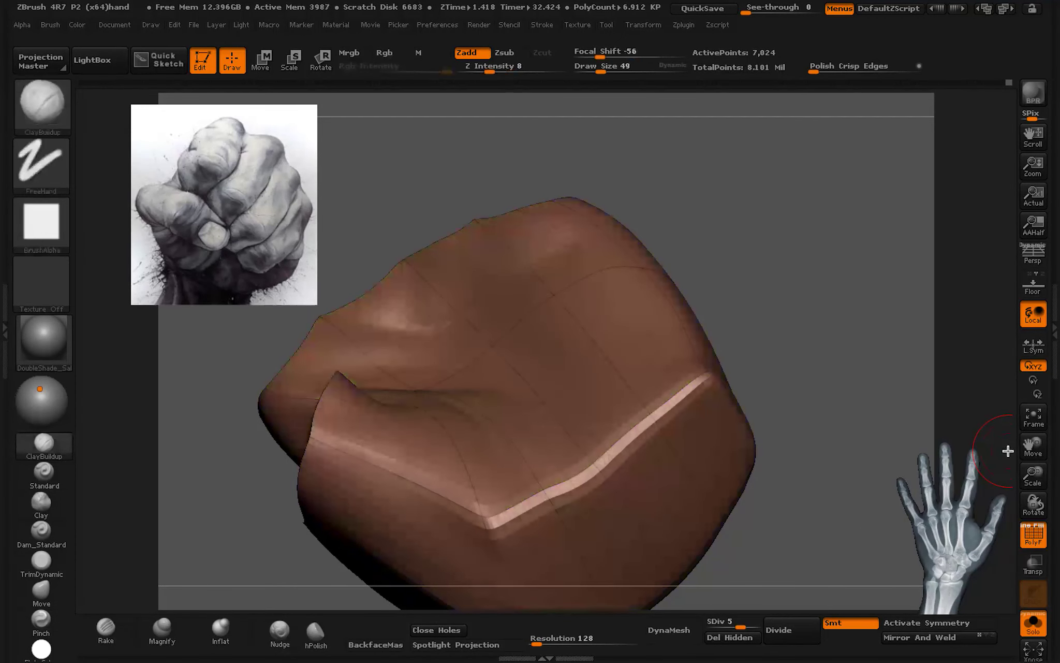
left_click(809, 386, "ctrl+shift")
key("shift+d")
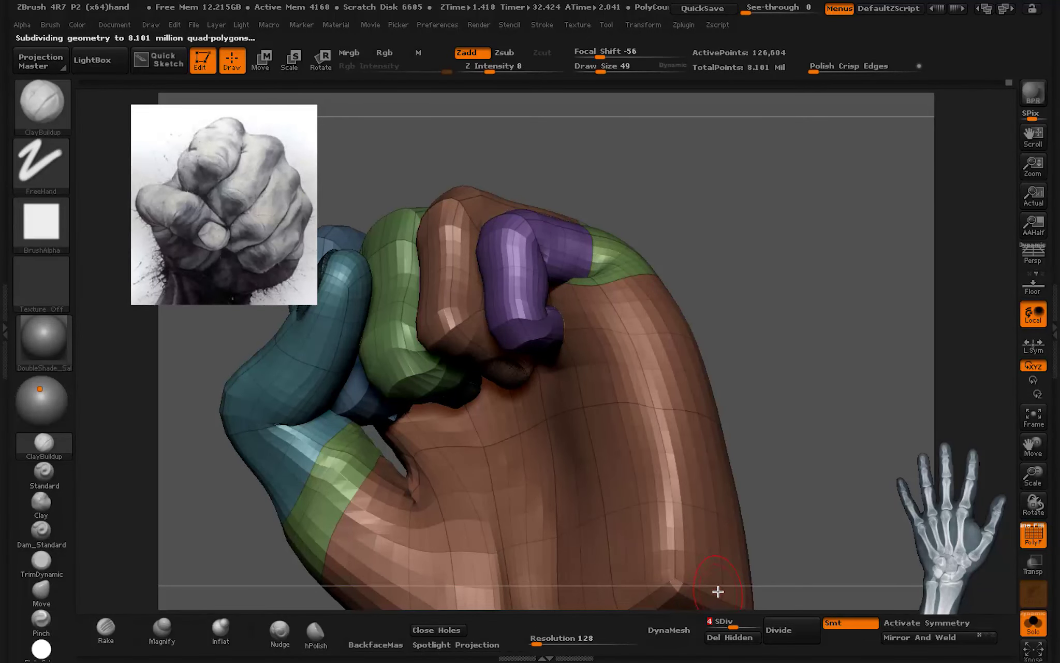
left_click(686, 443, "ctrl+shift")
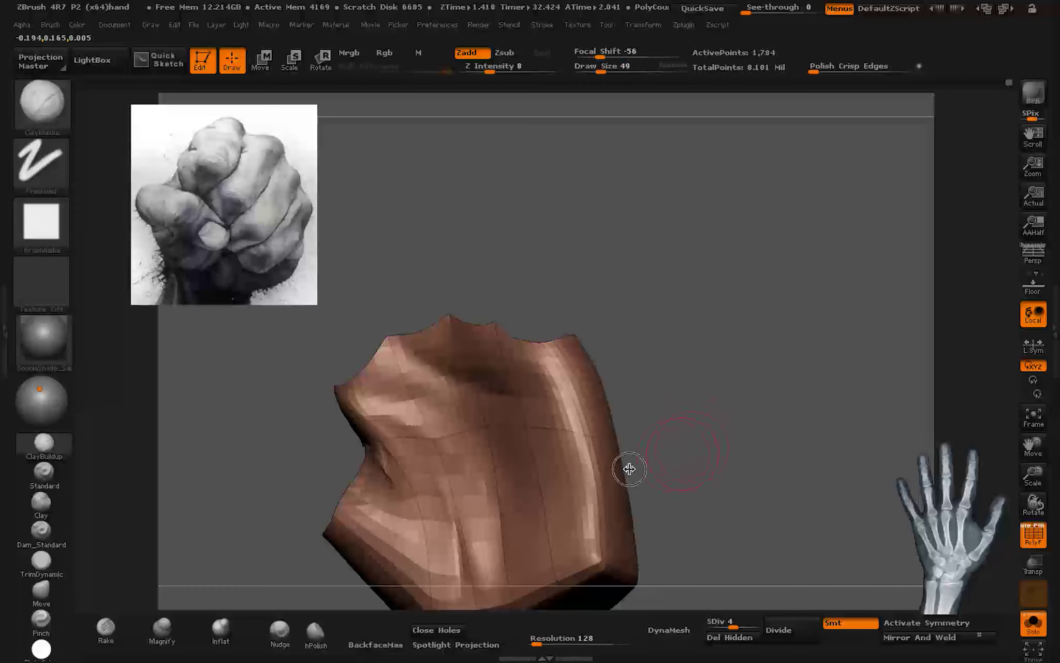
left_click_drag(629, 468, 673, 481)
key("shift+f")
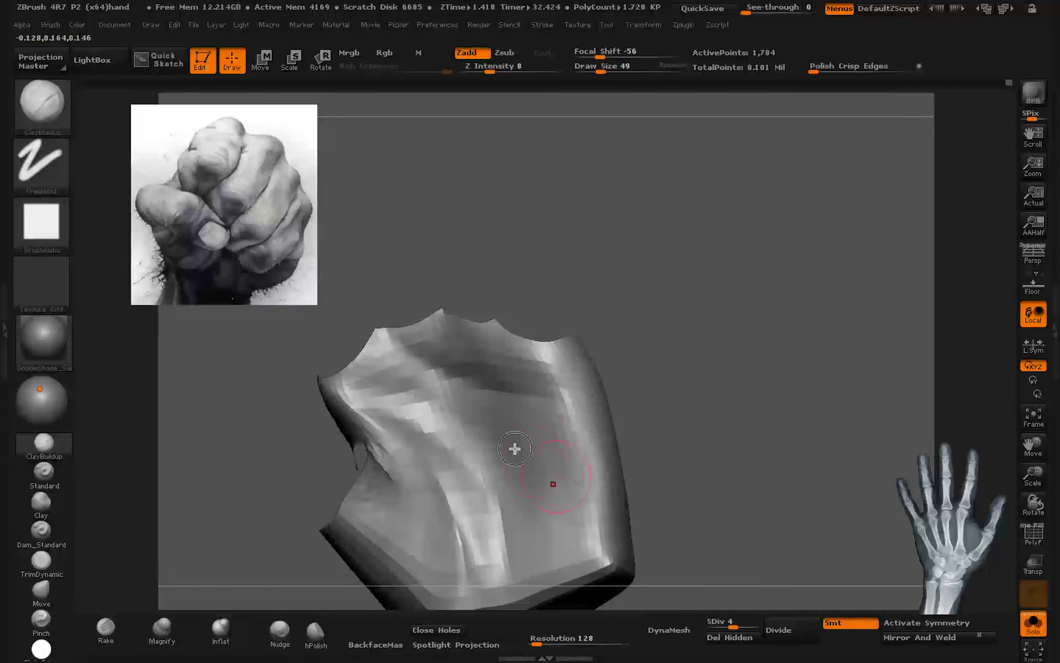
Step: Raise the hand to subdivision level 5, unhide everything, and orbit to inspect the fist
left_click(737, 616)
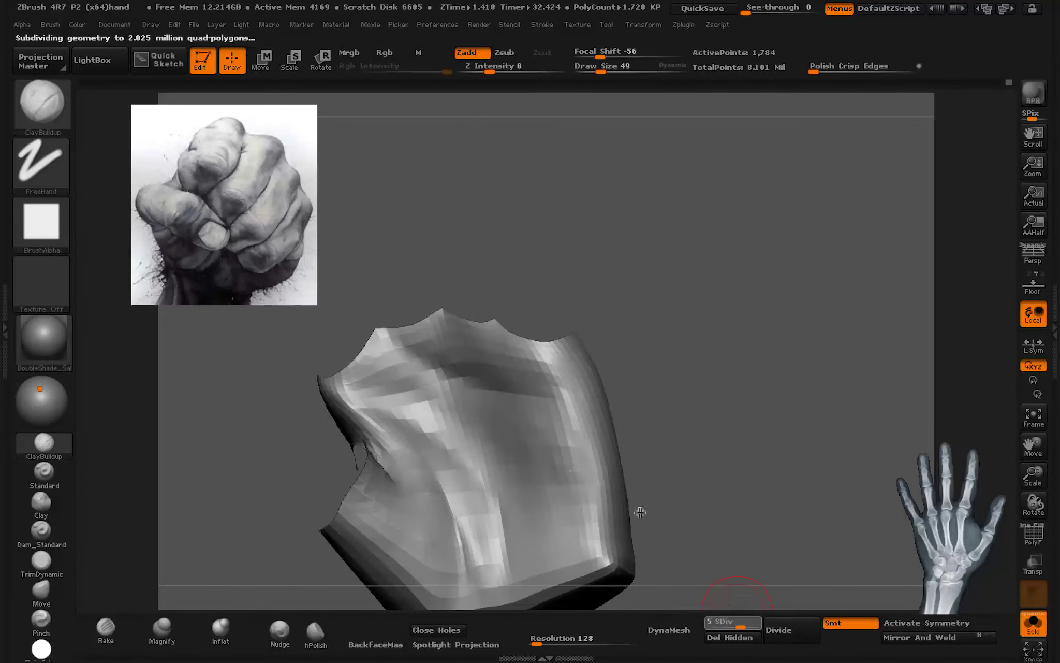
left_click(662, 466, "ctrl+shift")
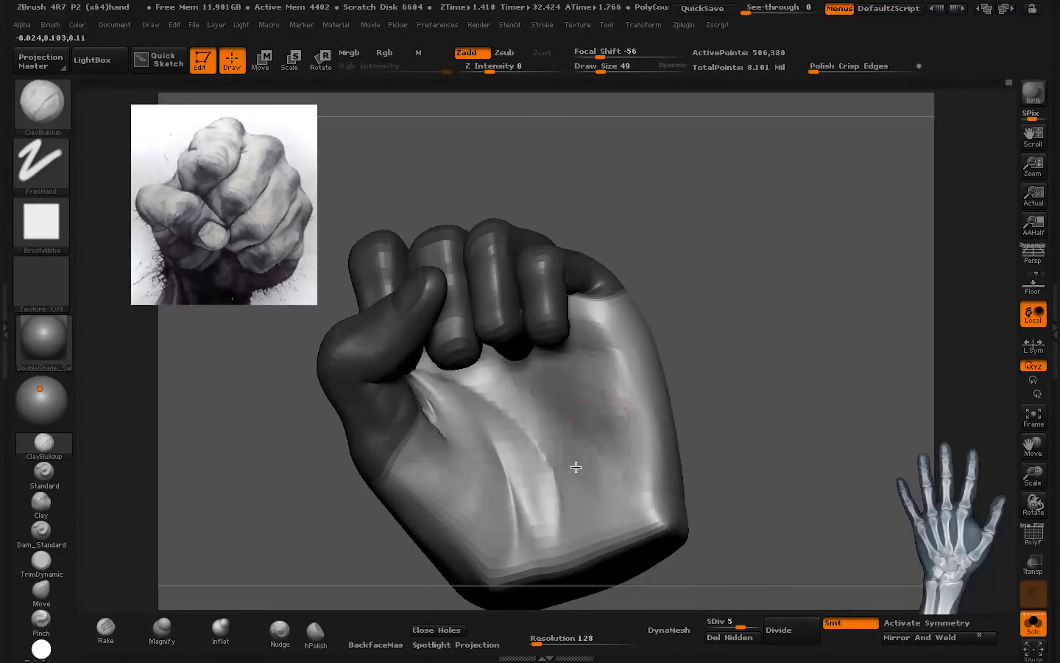
mouse_move(518, 411)
left_mouse_down()
mouse_move(530, 336)
mouse_move(542, 426)
left_mouse_up()
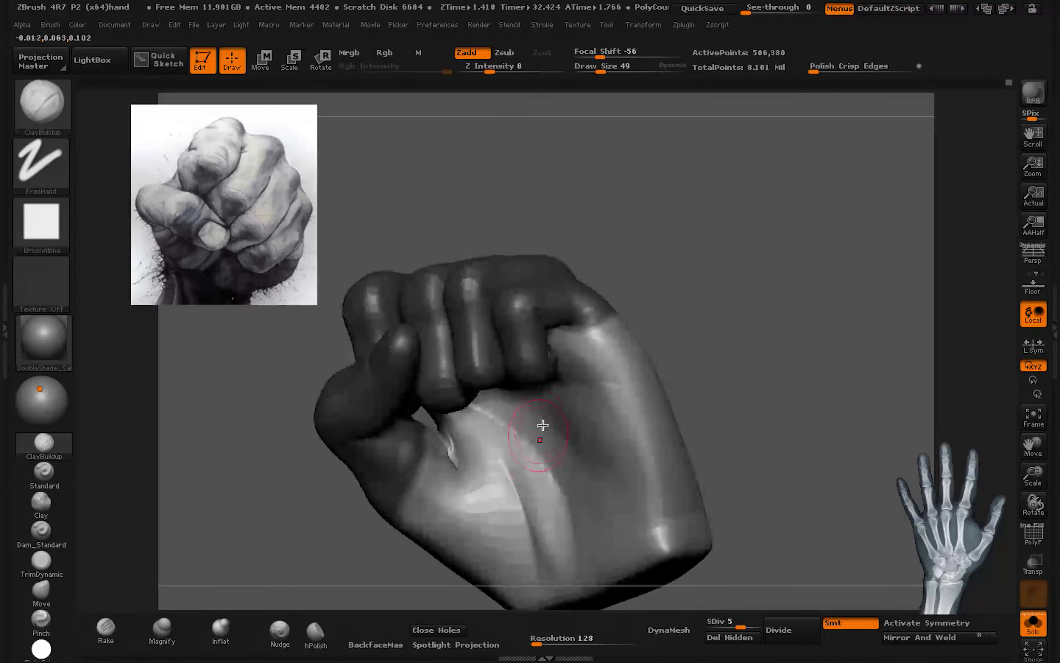
key("ctrl")
left_click_drag(708, 403, 622, 449)
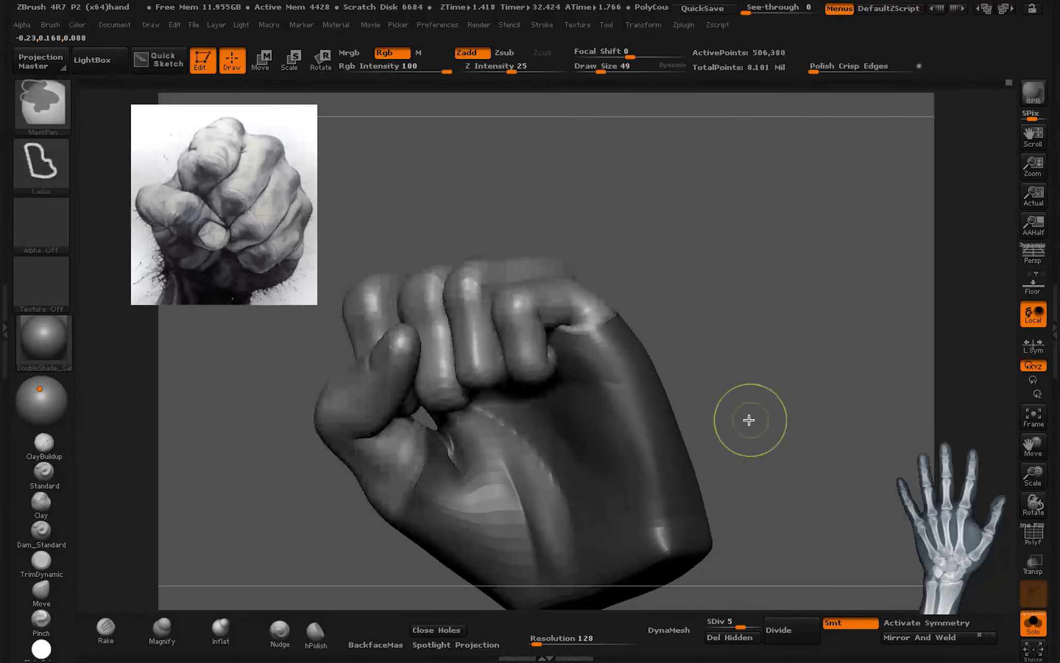
mouse_move(649, 412)
left_mouse_down()
mouse_move(332, 514)
mouse_move(781, 450)
mouse_move(580, 488)
mouse_move(426, 419)
left_mouse_up()
left_click(1033, 533)
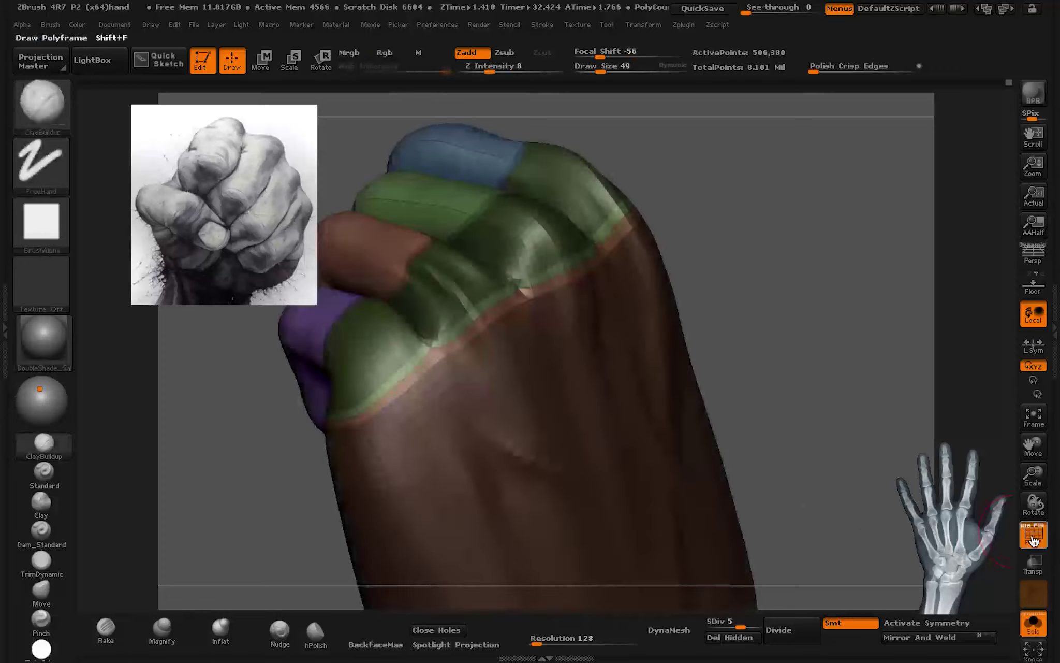
mouse_move(829, 509)
left_mouse_down()
mouse_move(476, 434)
mouse_move(705, 438)
mouse_move(715, 398)
mouse_move(710, 440)
mouse_move(641, 442)
mouse_move(677, 415)
mouse_move(653, 428)
mouse_move(546, 419)
left_mouse_up()
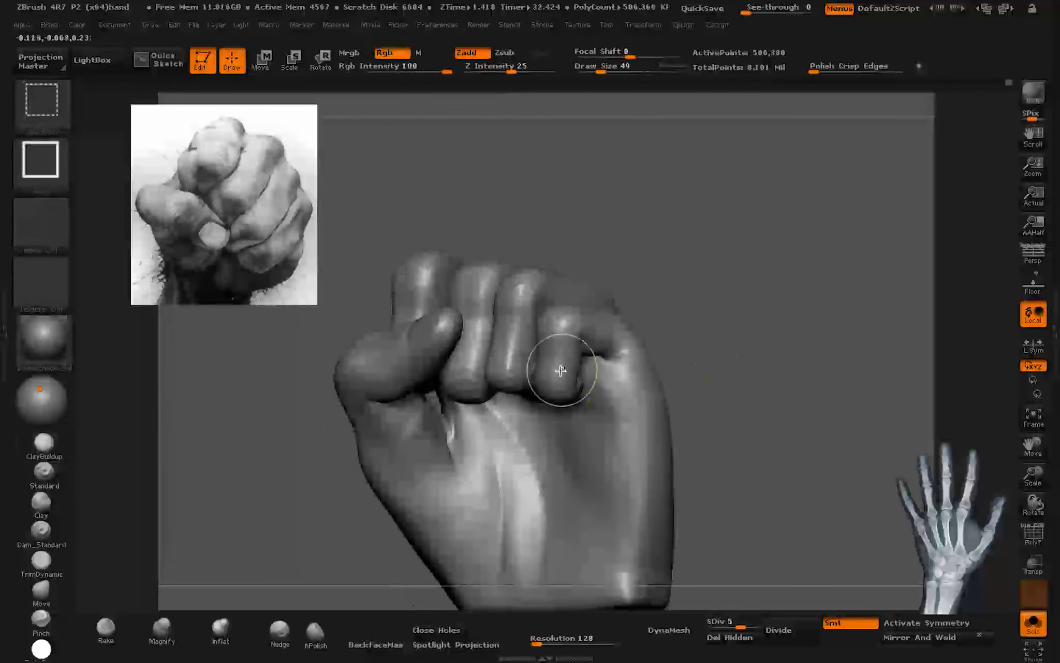
Step: Unhide the whole hand, enlarge the brush to 173, and inspect the knuckles
left_click(514, 359, "ctrl+shift")
mouse_move(418, 297)
left_mouse_down()
mouse_move(657, 385)
mouse_move(733, 461)
mouse_move(566, 466)
left_mouse_up()
left_click_drag(601, 71, 620, 71)
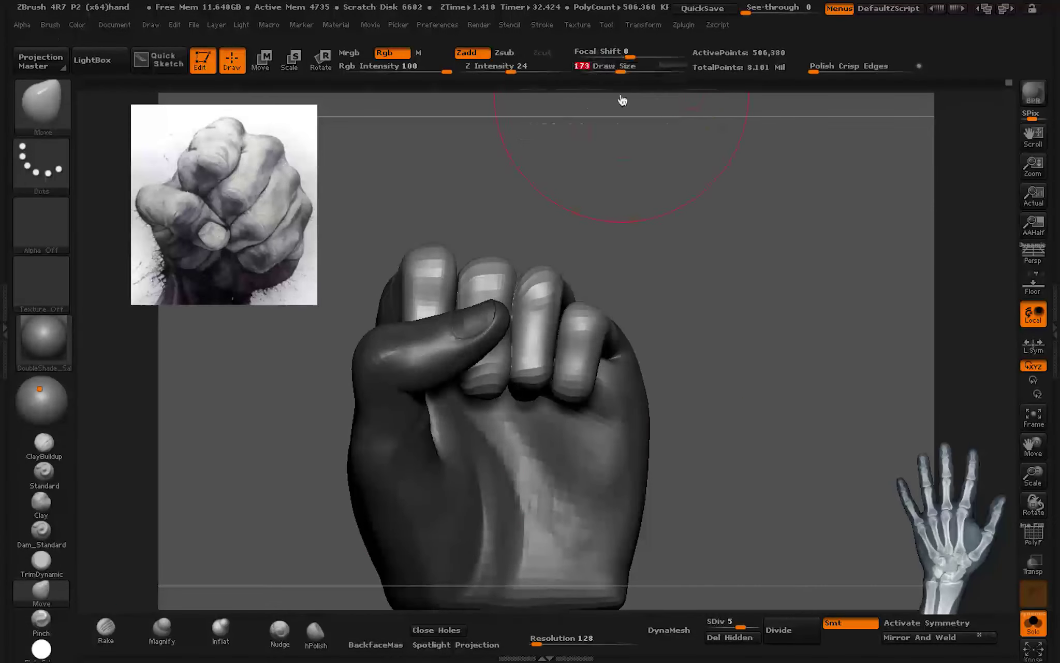
mouse_move(544, 385)
left_mouse_down()
mouse_move(530, 440)
mouse_move(503, 423)
mouse_move(589, 350)
mouse_move(579, 302)
mouse_move(618, 258)
mouse_move(653, 360)
mouse_move(544, 334)
mouse_move(515, 360)
mouse_move(550, 362)
left_mouse_up()
mouse_move(520, 406)
left_mouse_down()
mouse_move(554, 352)
mouse_move(643, 433)
mouse_move(661, 317)
mouse_move(638, 362)
mouse_move(642, 352)
left_mouse_up()
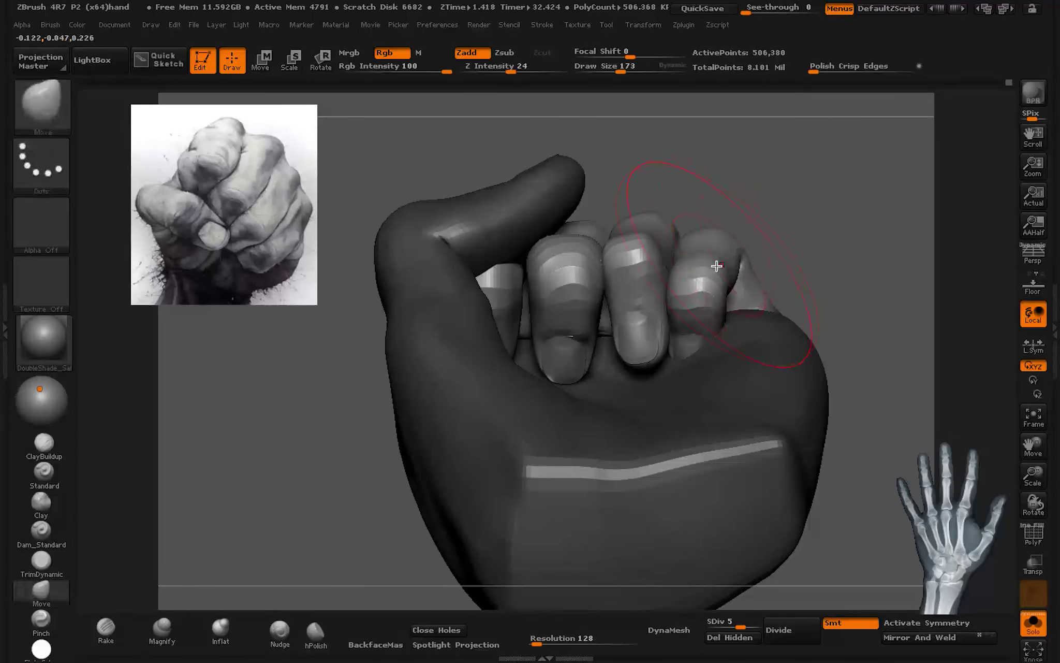
mouse_move(717, 274)
left_mouse_down()
mouse_move(616, 202)
mouse_move(714, 204)
mouse_move(631, 280)
mouse_move(626, 270)
left_mouse_up()
Step: Place a Rotate transpose axis along a finger, then return to Draw with polygroups shown
key("r")
mouse_move(594, 167)
left_mouse_down()
mouse_move(708, 310)
mouse_move(739, 129)
left_mouse_up()
mouse_move(927, 259)
left_mouse_down()
mouse_move(919, 208)
mouse_move(797, 280)
left_mouse_up()
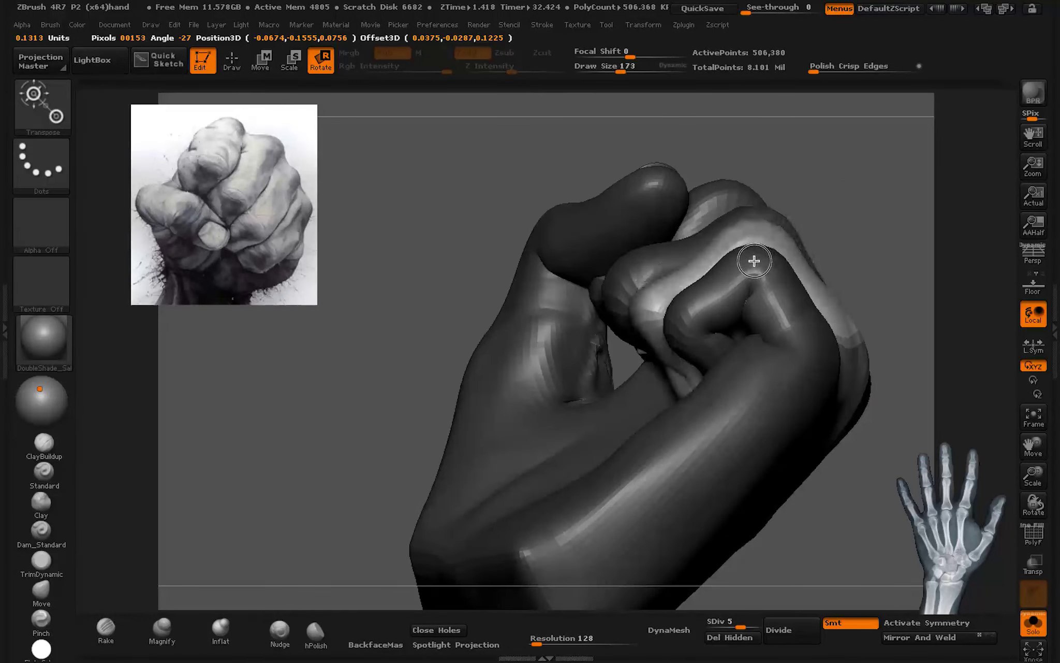
mouse_move(728, 277)
left_mouse_down()
mouse_move(726, 364)
mouse_move(729, 328)
left_mouse_up()
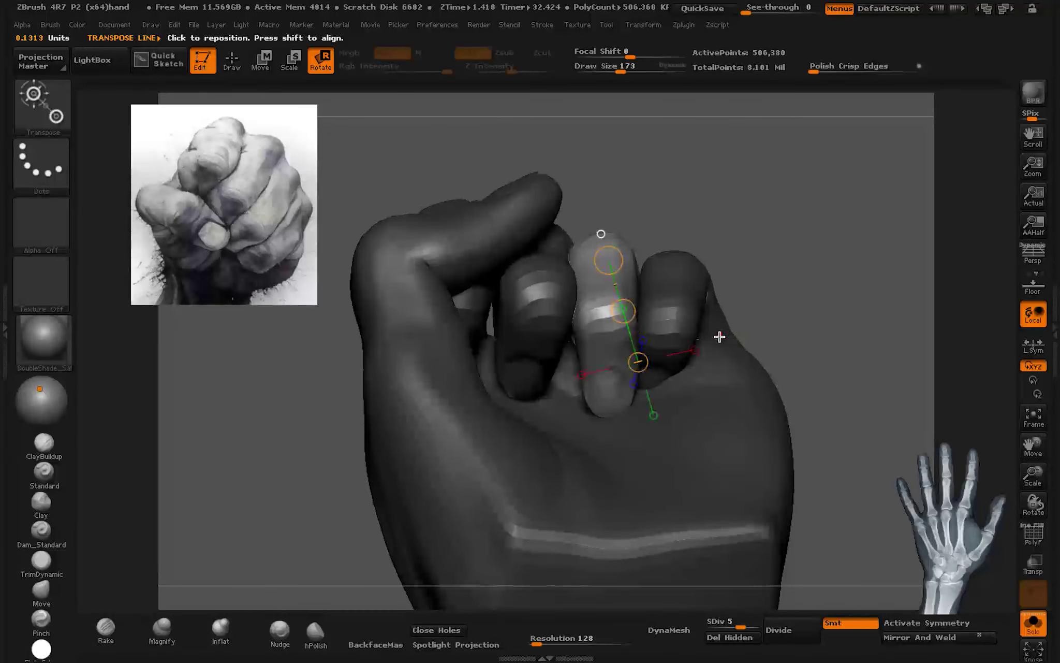
mouse_move(719, 286)
left_mouse_down()
mouse_move(684, 315)
mouse_move(731, 355)
left_mouse_up()
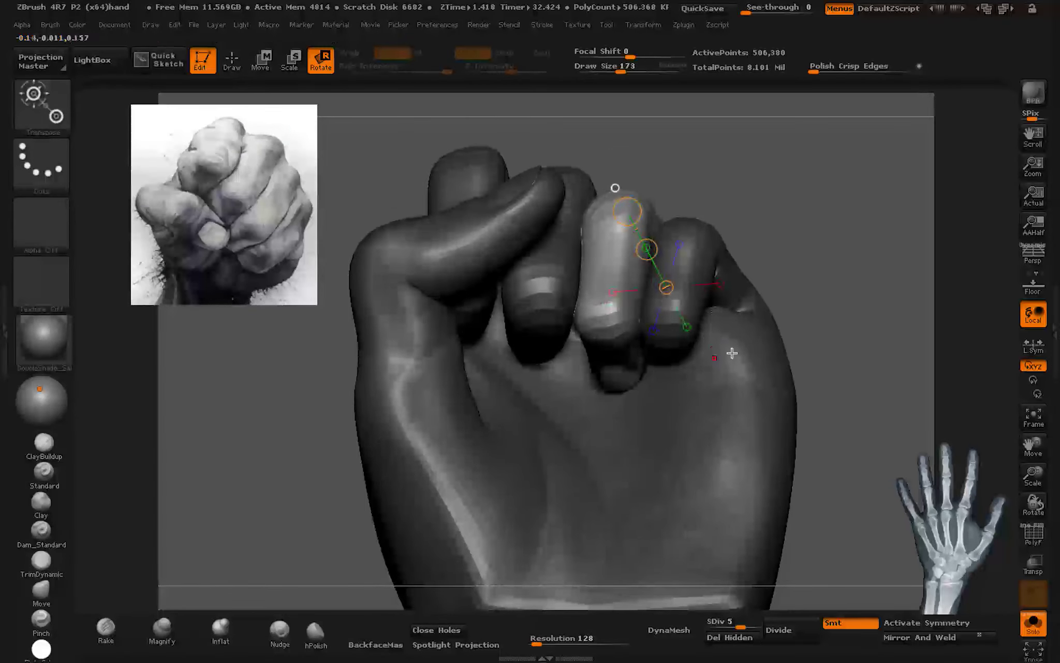
key("q")
mouse_move(362, 450)
left_mouse_down()
mouse_move(415, 391)
mouse_move(476, 352)
left_mouse_up()
left_click(1032, 538)
Step: At brush size 73, build up the lower palm and thumb crease and add a palm-crease ridge
left_click_drag(619, 71, 606, 71)
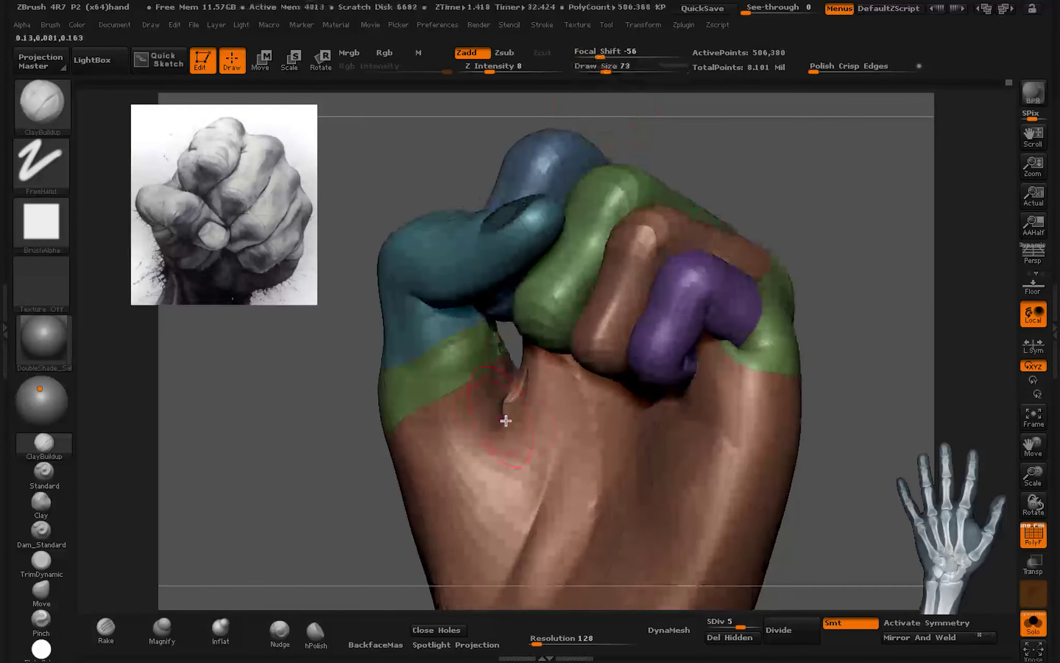
mouse_move(501, 411)
left_mouse_down("shift")
mouse_move(499, 367)
mouse_move(496, 424)
mouse_move(514, 420)
left_mouse_up("shift")
key("shift+f")
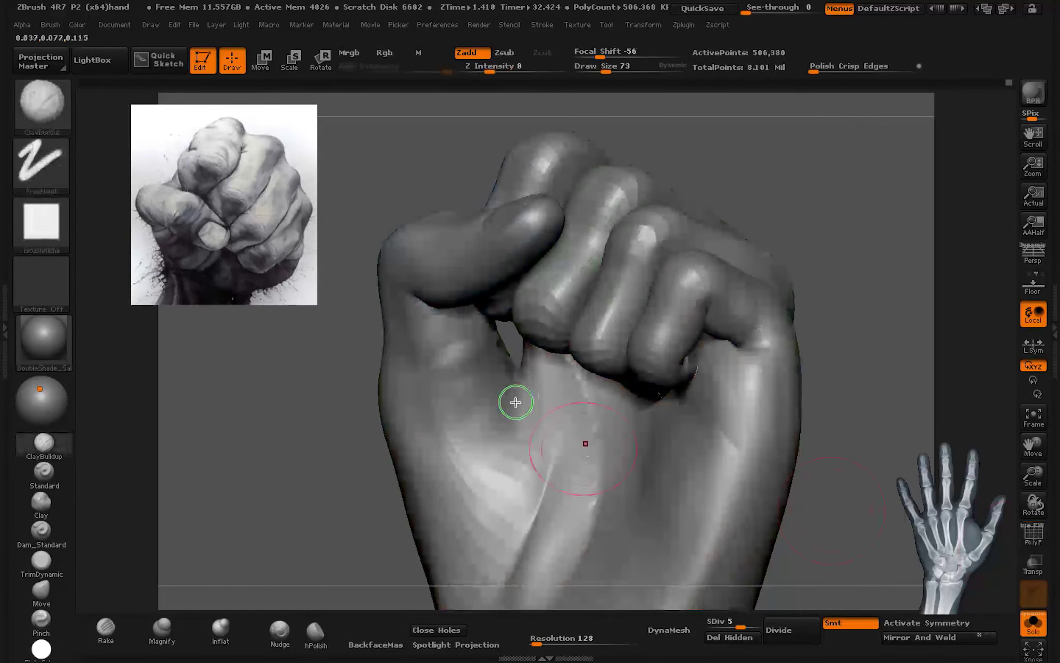
left_click_drag(554, 427, 506, 380)
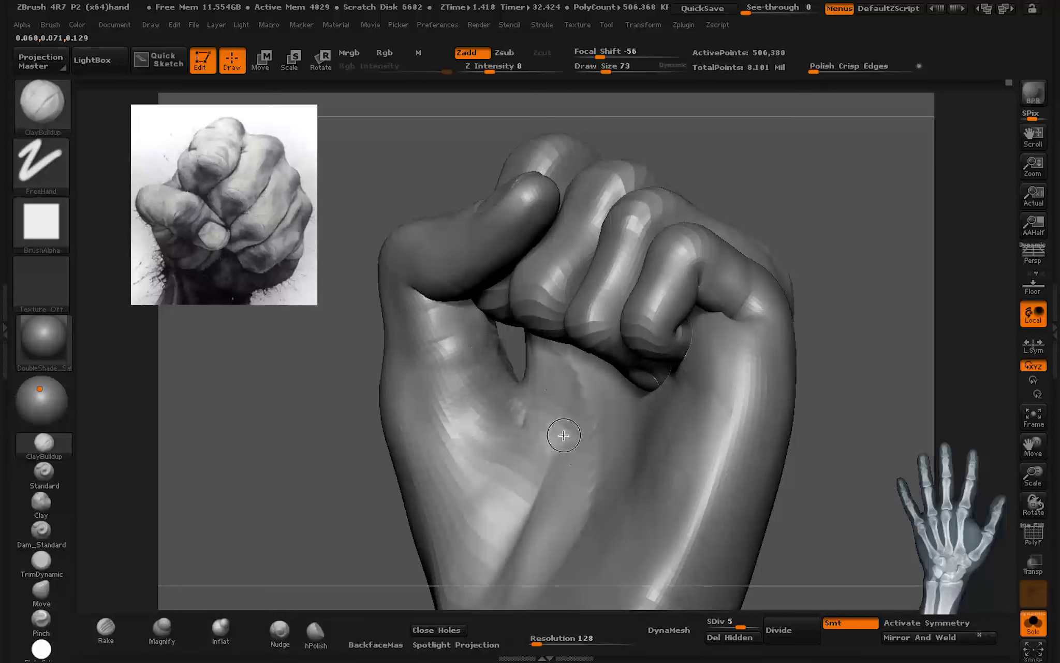
left_click_drag(564, 435, 515, 518)
left_click_drag(490, 71, 495, 71)
mouse_move(535, 435)
left_mouse_down()
mouse_move(512, 431)
mouse_move(544, 426)
mouse_move(552, 408)
mouse_move(563, 418)
mouse_move(525, 371)
mouse_move(560, 362)
left_mouse_up()
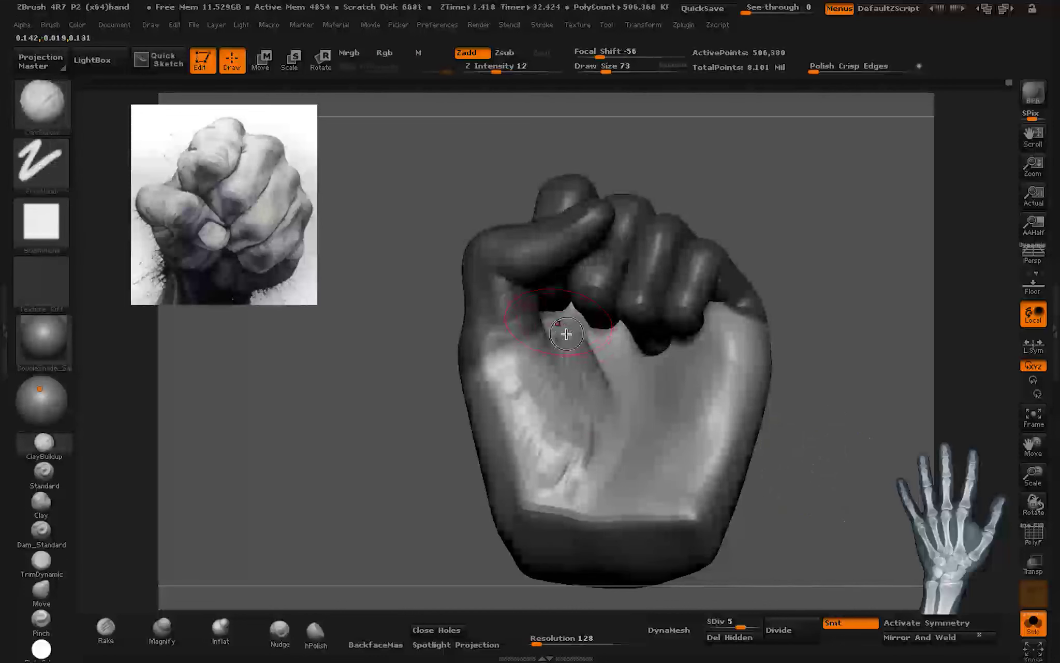
left_click_drag(593, 460, 590, 363)
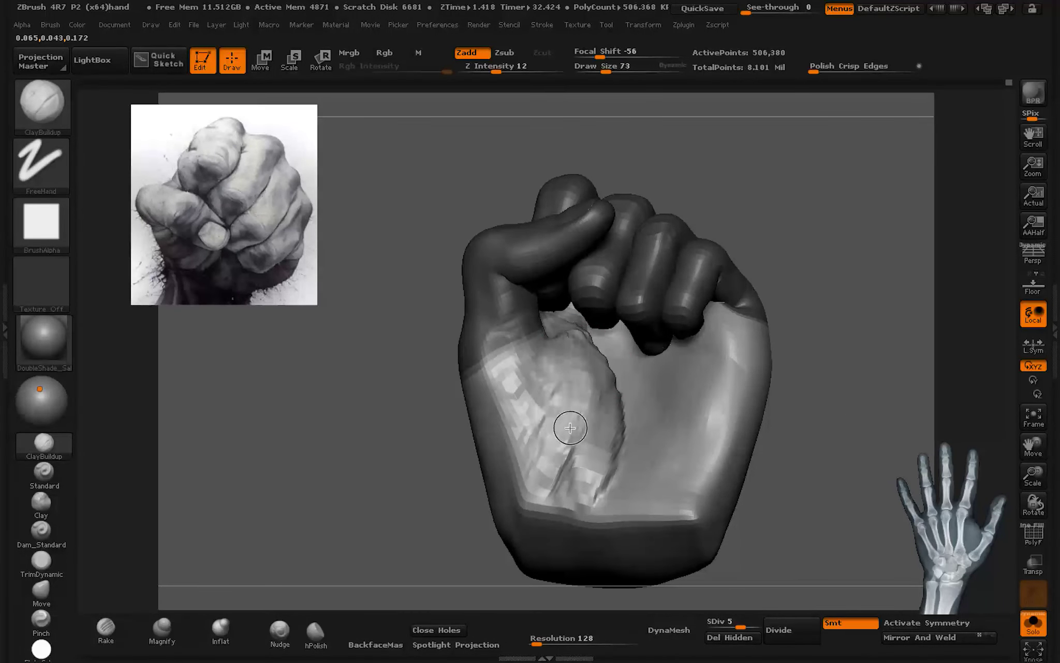
Step: Shift-smooth the palm, then switch to the Move brush and view the fist straight on
key("shift")
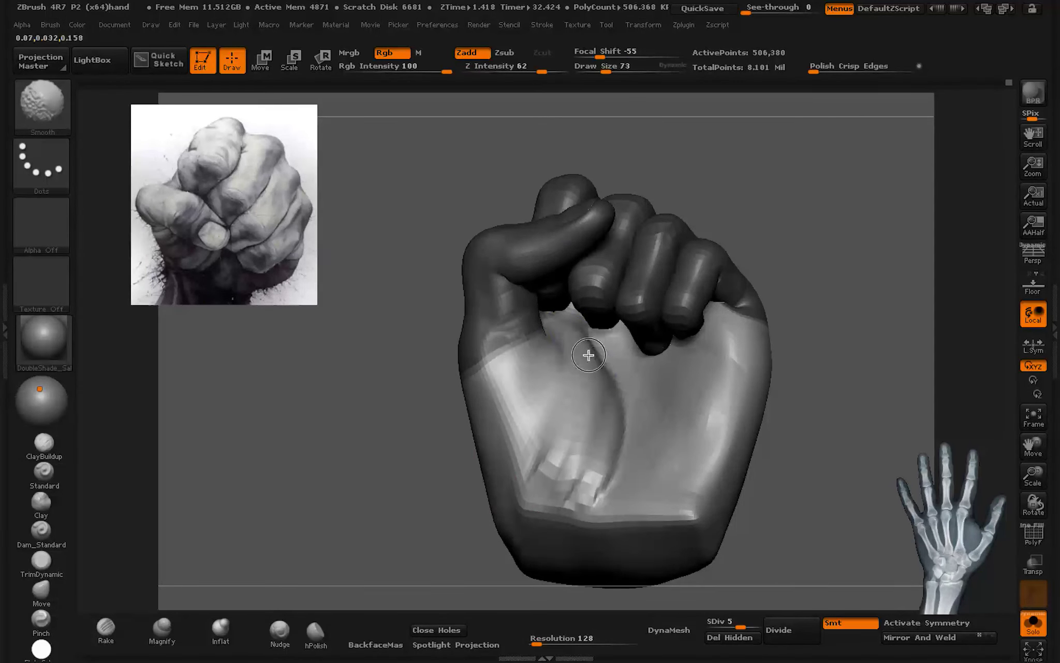
scroll(575, 362, "down", 2)
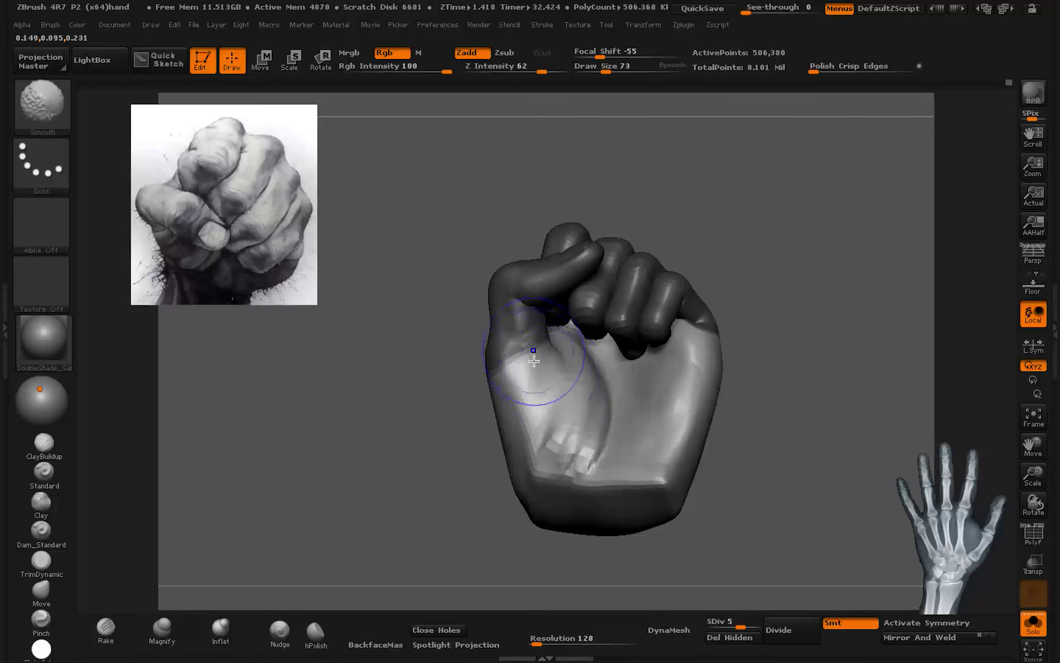
key("b")
key("m")
key("v")
mouse_move(560, 327)
left_mouse_down()
mouse_move(613, 373)
mouse_move(556, 383)
left_mouse_up()
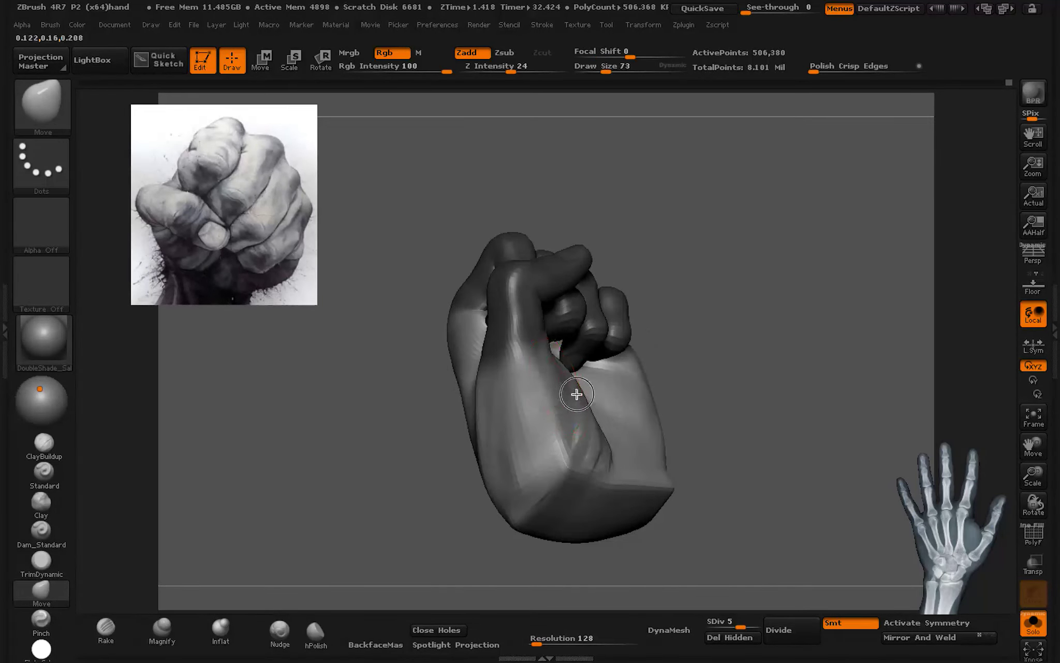
mouse_move(592, 430)
left_mouse_down()
mouse_move(569, 399)
mouse_move(597, 363)
mouse_move(574, 373)
mouse_move(596, 357)
mouse_move(670, 360)
mouse_move(616, 355)
mouse_move(553, 373)
mouse_move(559, 426)
left_mouse_up()
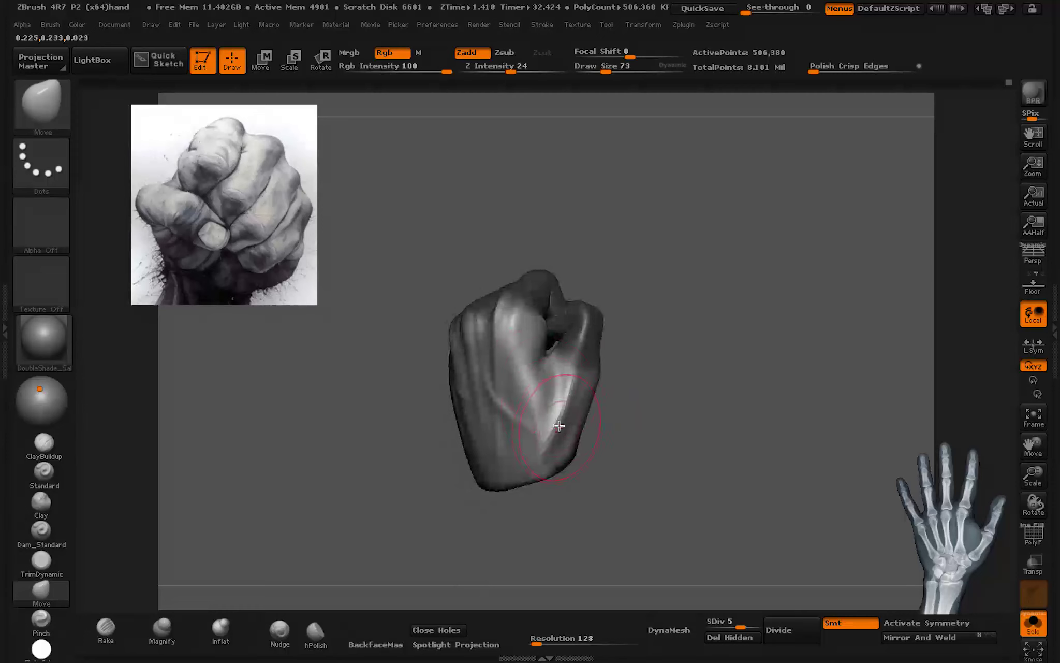
Step: Polish away the sharp crease on the lower hand with hPolish
left_click(315, 631)
mouse_move(545, 363)
left_mouse_down("alt")
mouse_move(574, 424)
mouse_move(573, 397)
mouse_move(562, 437)
mouse_move(529, 437)
mouse_move(526, 399)
left_mouse_up("alt")
mouse_move(547, 464)
left_mouse_down()
mouse_move(570, 421)
mouse_move(540, 466)
mouse_move(499, 381)
mouse_move(526, 497)
mouse_move(523, 442)
left_mouse_up()
middle_click_drag(497, 324, 500, 347)
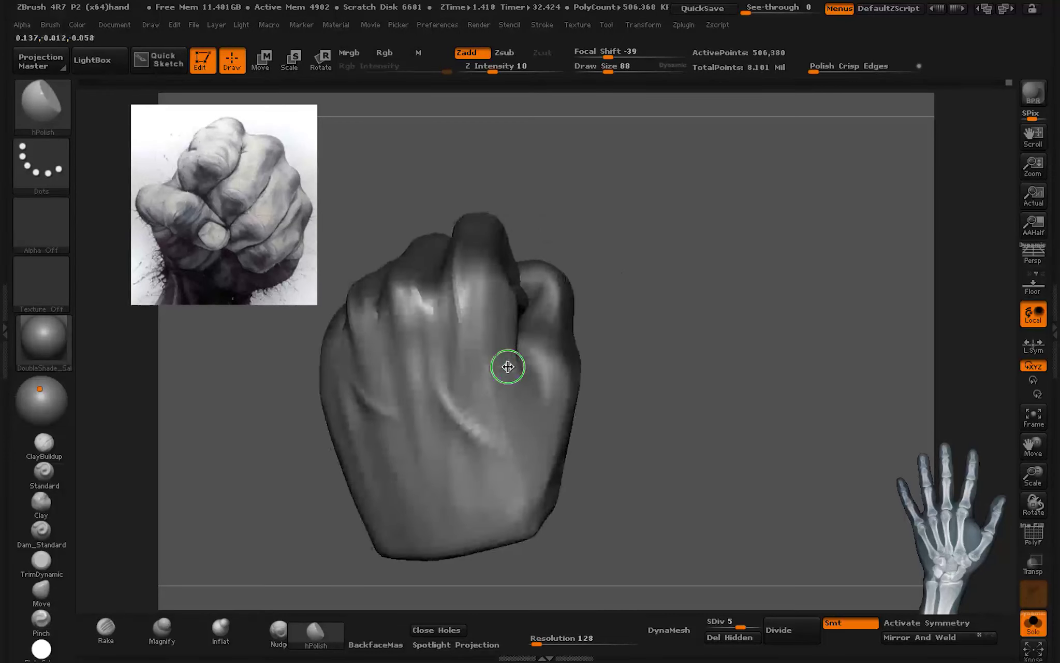
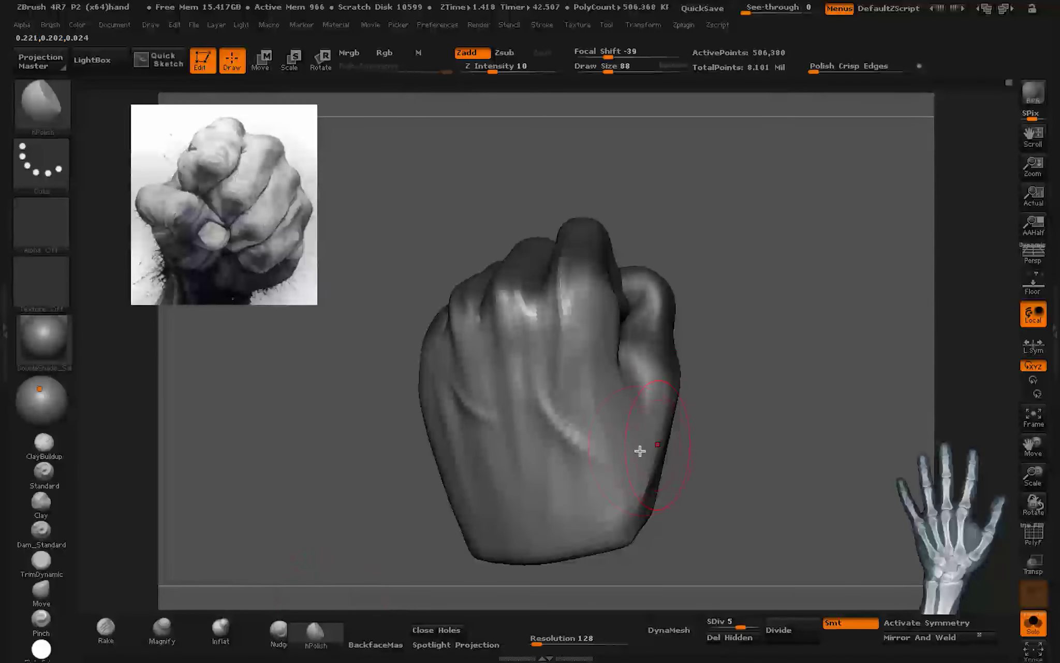
Step: Orbit around the clenched fist from several angles and select the Move brush
mouse_move(640, 451)
left_mouse_down()
mouse_move(661, 444)
mouse_move(684, 567)
left_mouse_up()
left_click(42, 589)
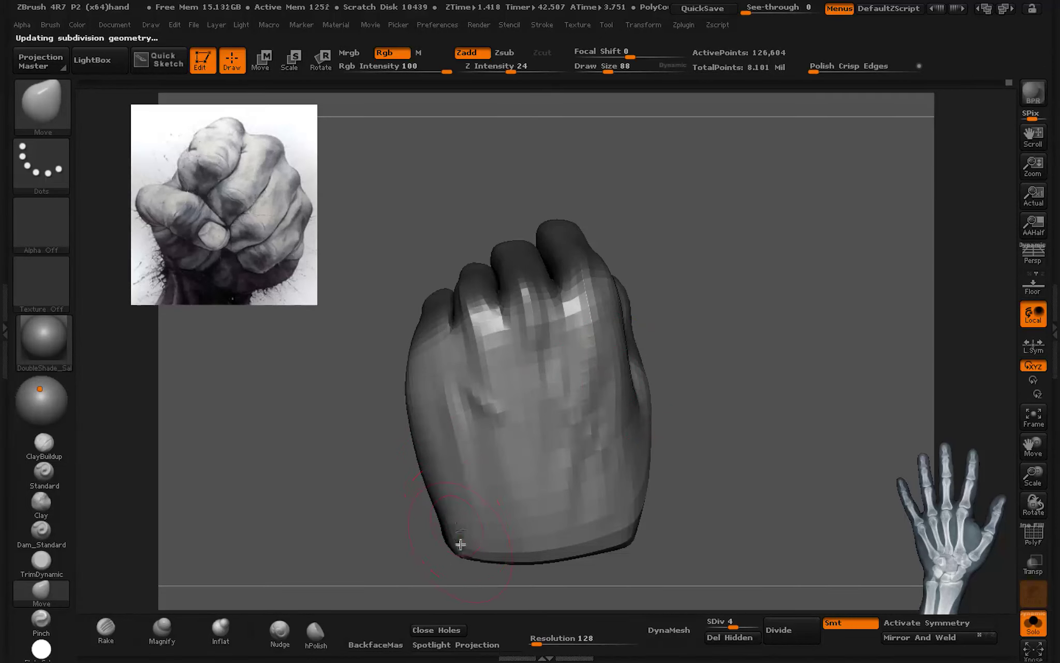
mouse_move(417, 413)
left_mouse_down()
mouse_move(476, 371)
mouse_move(403, 399)
mouse_move(417, 402)
left_mouse_up()
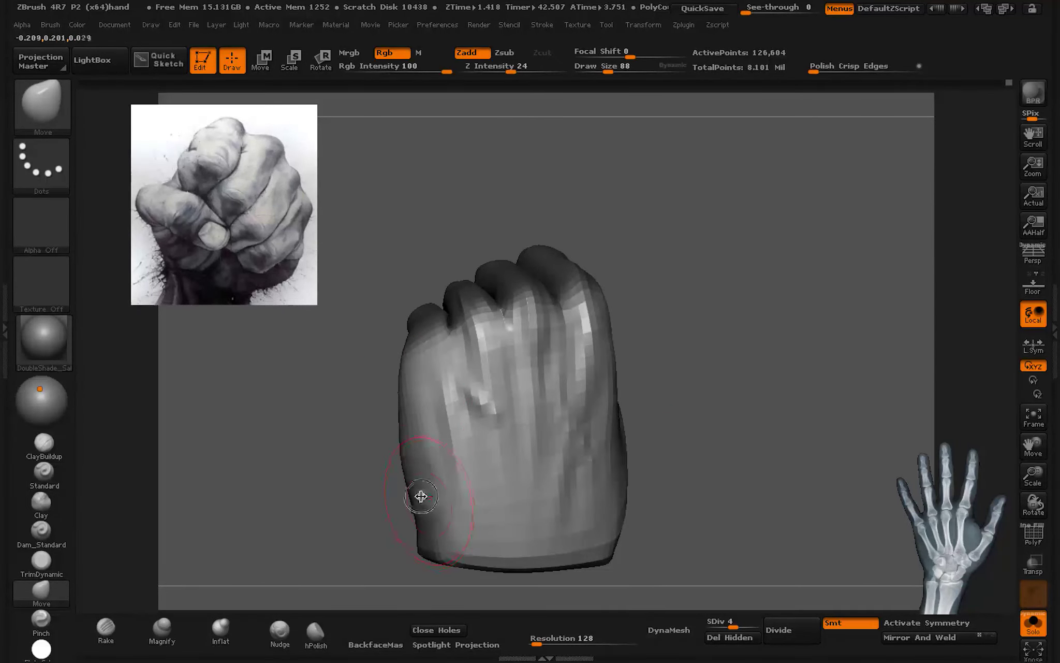
mouse_move(421, 496)
left_mouse_down()
mouse_move(390, 473)
mouse_move(525, 414)
mouse_move(570, 491)
mouse_move(617, 516)
left_mouse_up()
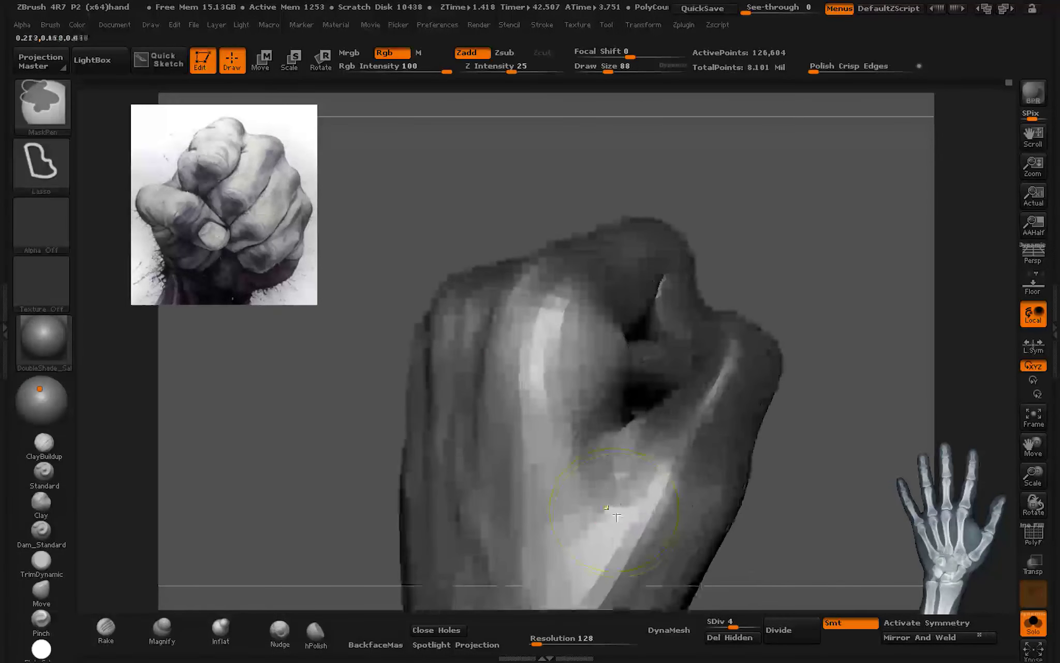
mouse_move(597, 415)
left_mouse_down()
mouse_move(616, 440)
mouse_move(619, 363)
mouse_move(644, 390)
mouse_move(601, 386)
mouse_move(615, 431)
left_mouse_up()
left_click(41, 590)
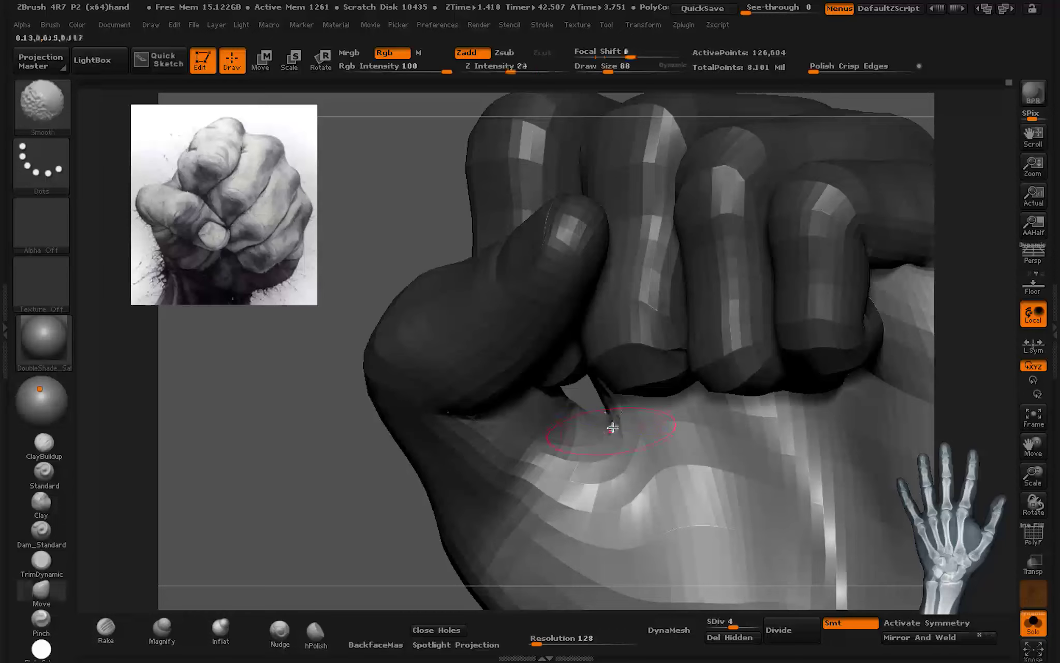
left_click_drag(604, 426, 635, 450)
mouse_move(707, 482)
left_mouse_down()
mouse_move(598, 402)
mouse_move(747, 433)
left_mouse_up()
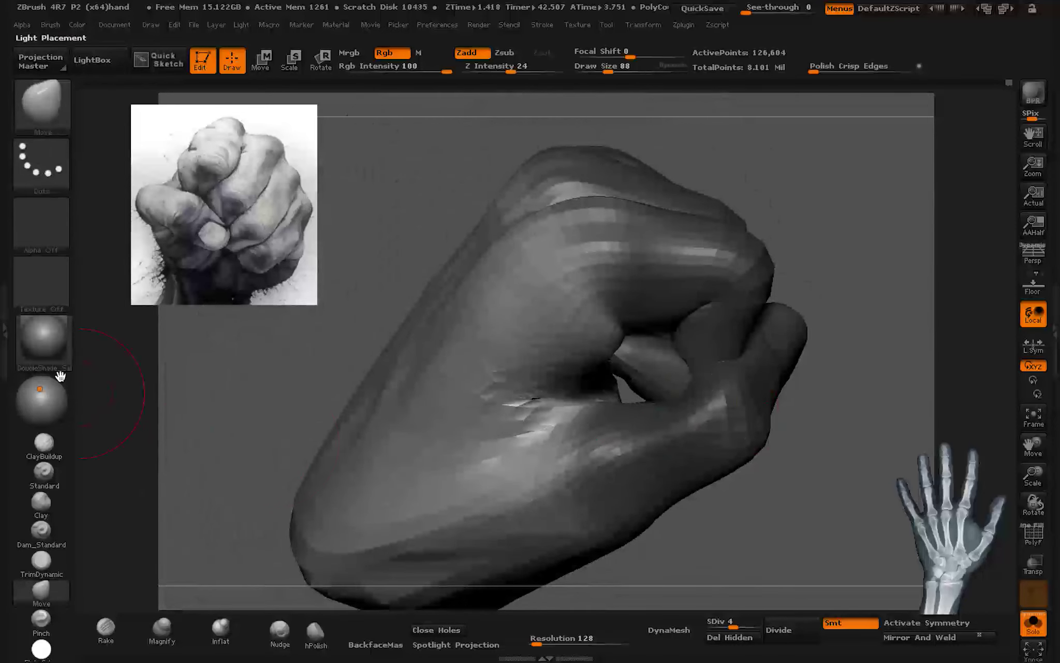
left_click_drag(593, 419, 607, 349)
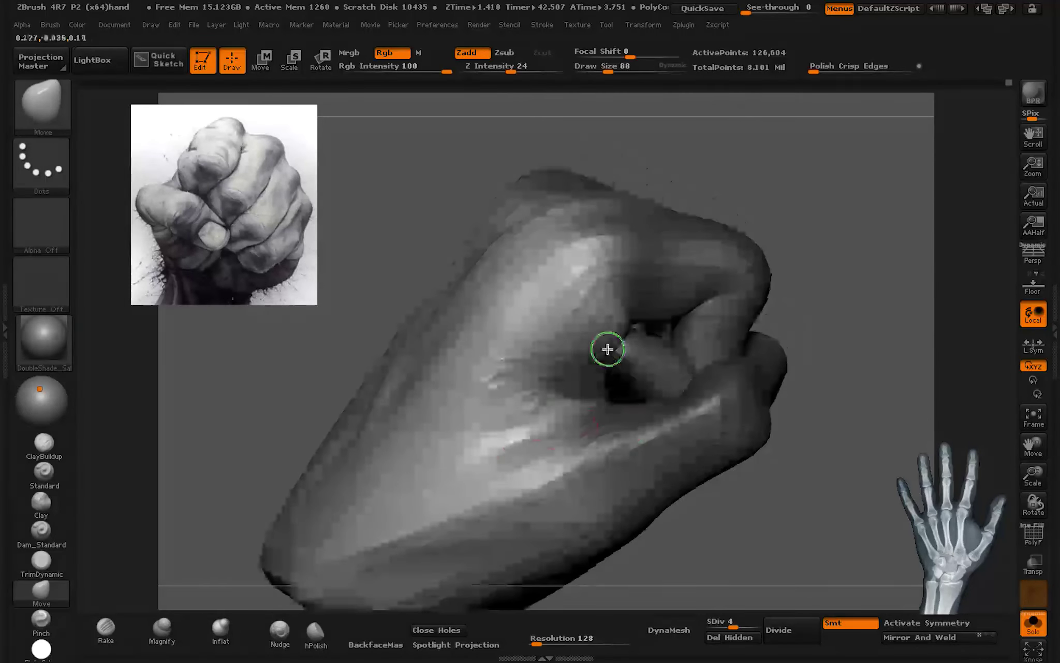
Step: Apply the MatCap Gray material to the fist and reselect the Move brush with B-M-V
left_click(54, 348)
left_click(603, 362)
key("b")
key("m")
key("v")
mouse_move(590, 388)
left_mouse_down()
mouse_move(625, 380)
mouse_move(577, 371)
mouse_move(651, 242)
mouse_move(686, 379)
mouse_move(634, 343)
mouse_move(727, 449)
mouse_move(735, 476)
left_mouse_up()
key("space")
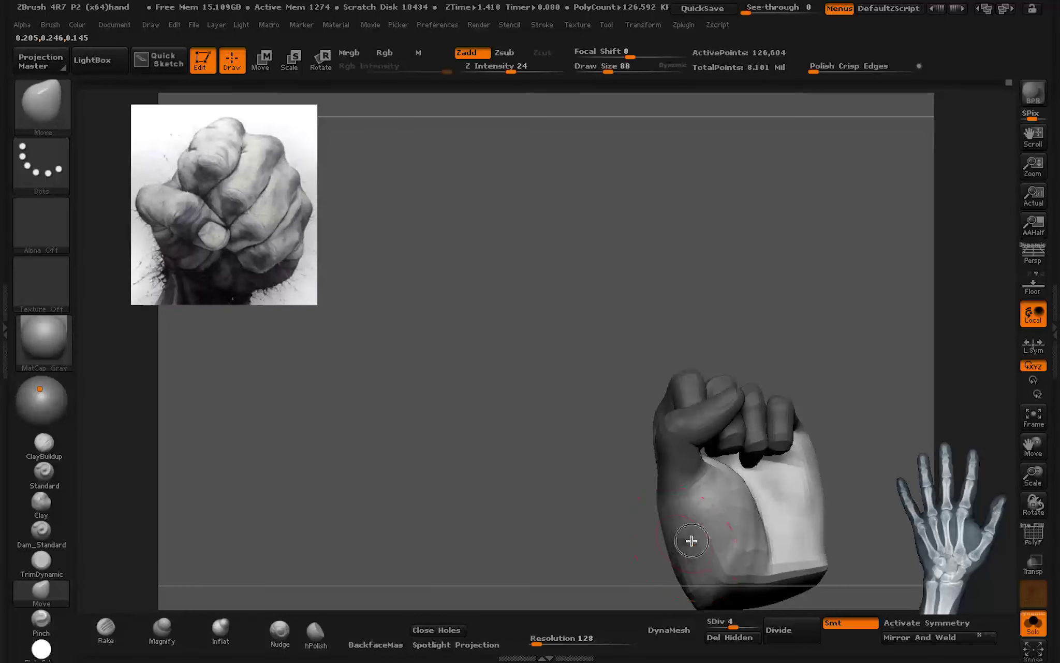
Step: Build up clay on the lower palm with the ClayBuildup brush
left_click_drag(692, 541, 749, 493)
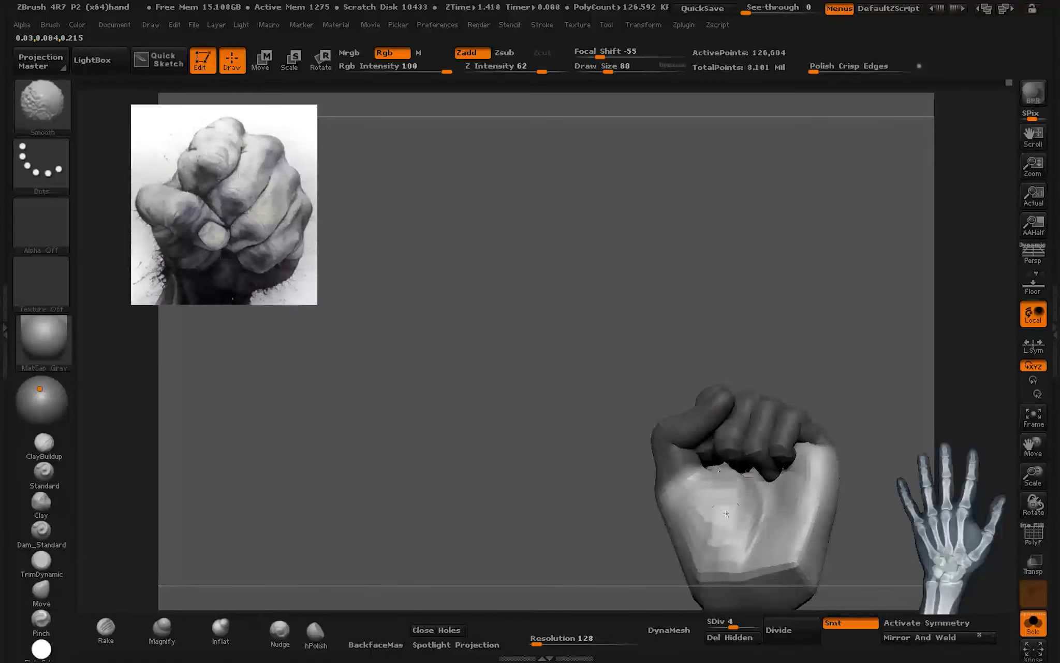
mouse_move(735, 482)
left_mouse_down()
mouse_move(685, 461)
mouse_move(636, 463)
left_mouse_up()
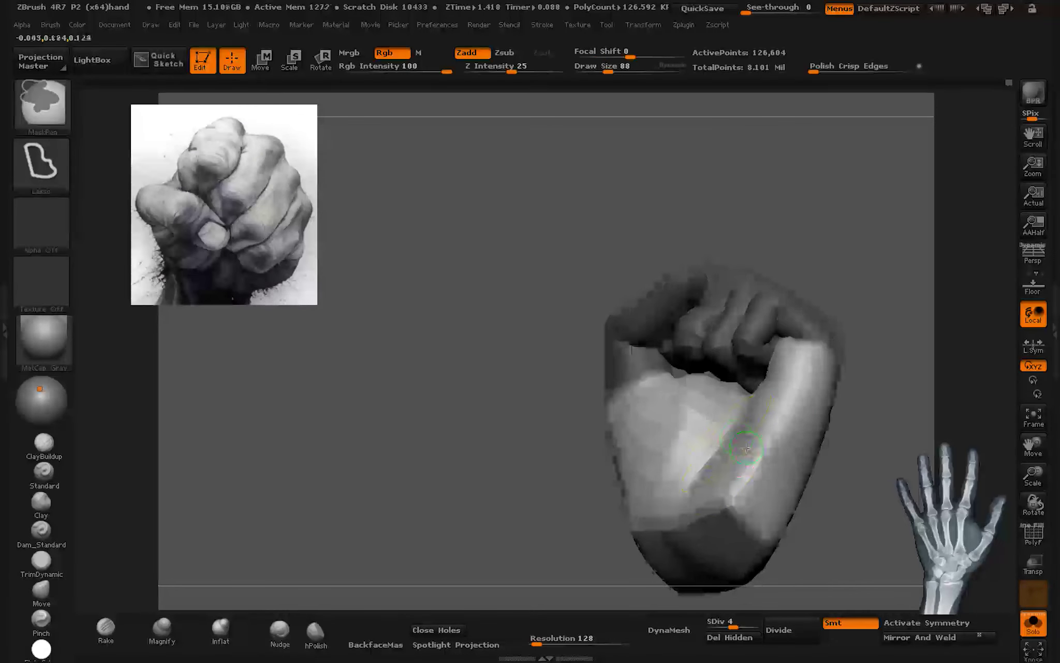
left_click(44, 442)
left_click_drag(754, 462, 753, 444)
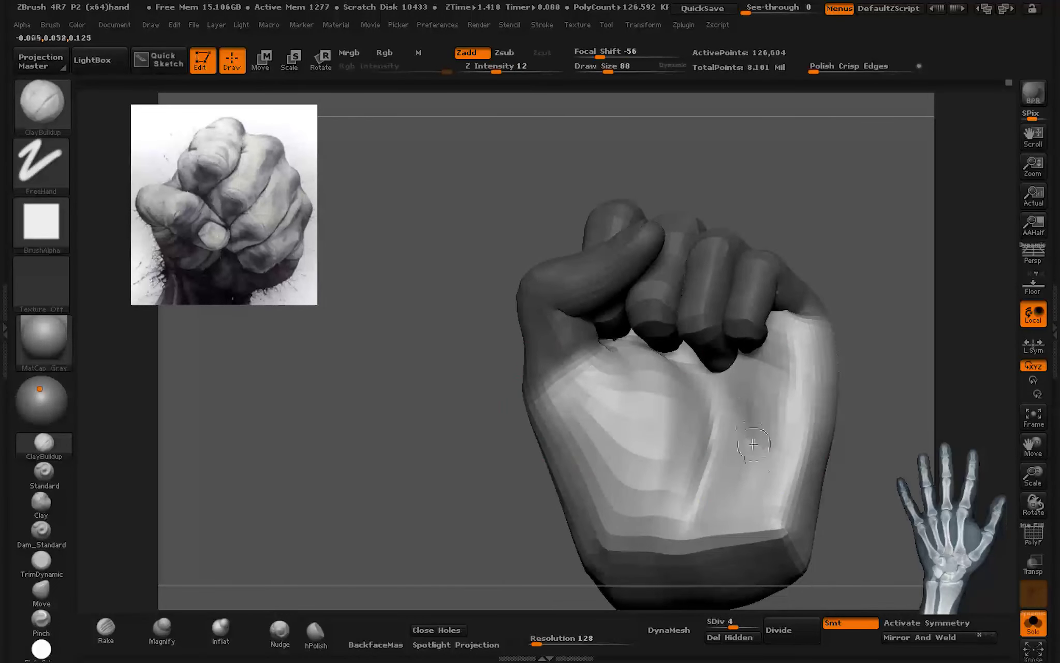
left_click_drag(725, 402, 740, 384)
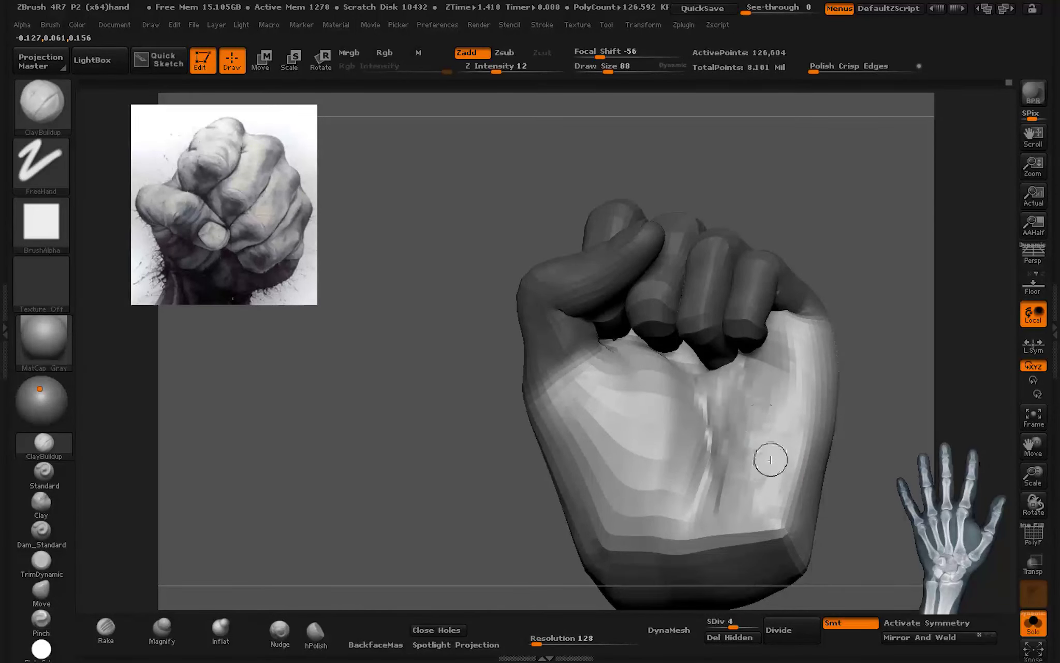
left_click_drag(771, 459, 854, 359)
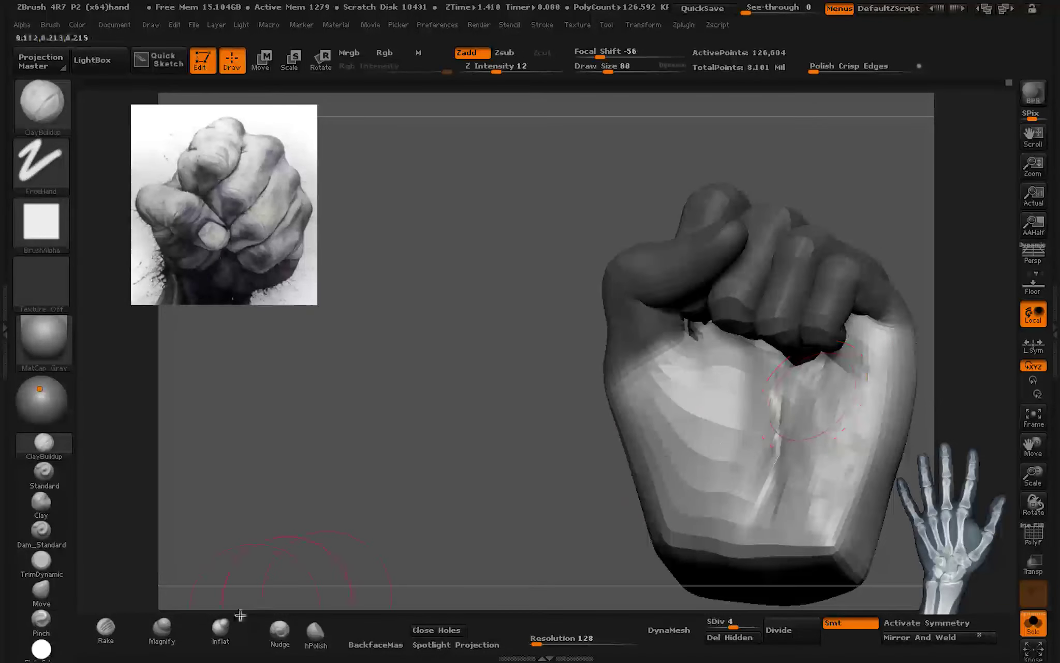
Step: Polish the palm heel near the wrist with hPolish via B-H-P, then select Move
left_click(238, 621)
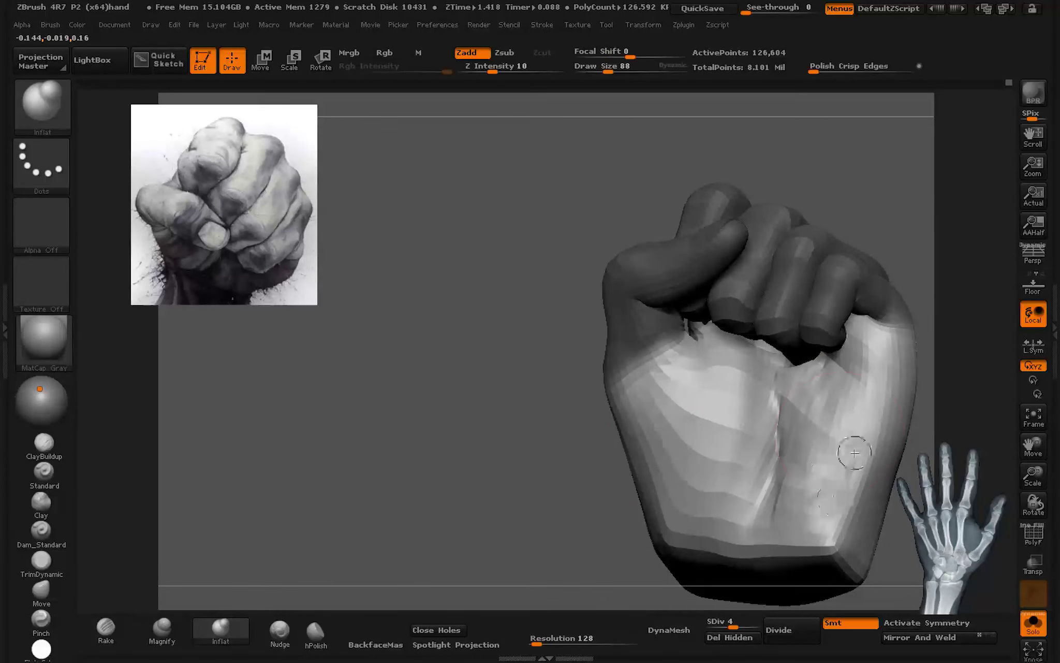
left_click_drag(745, 431, 618, 334)
key("b")
key("h")
key("p")
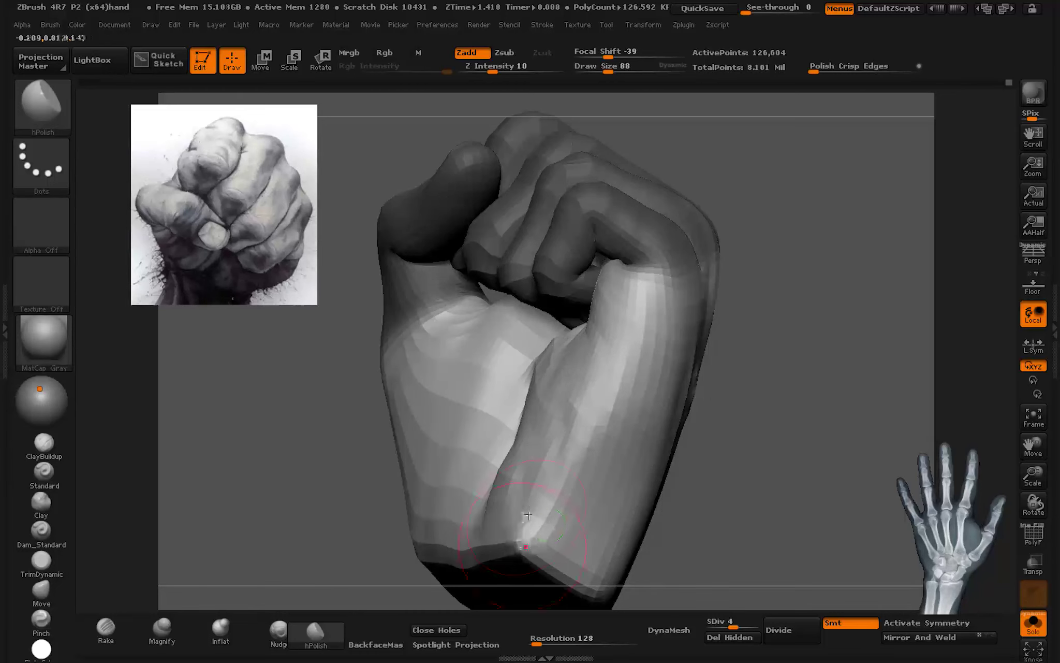
left_click_drag(527, 514, 613, 271)
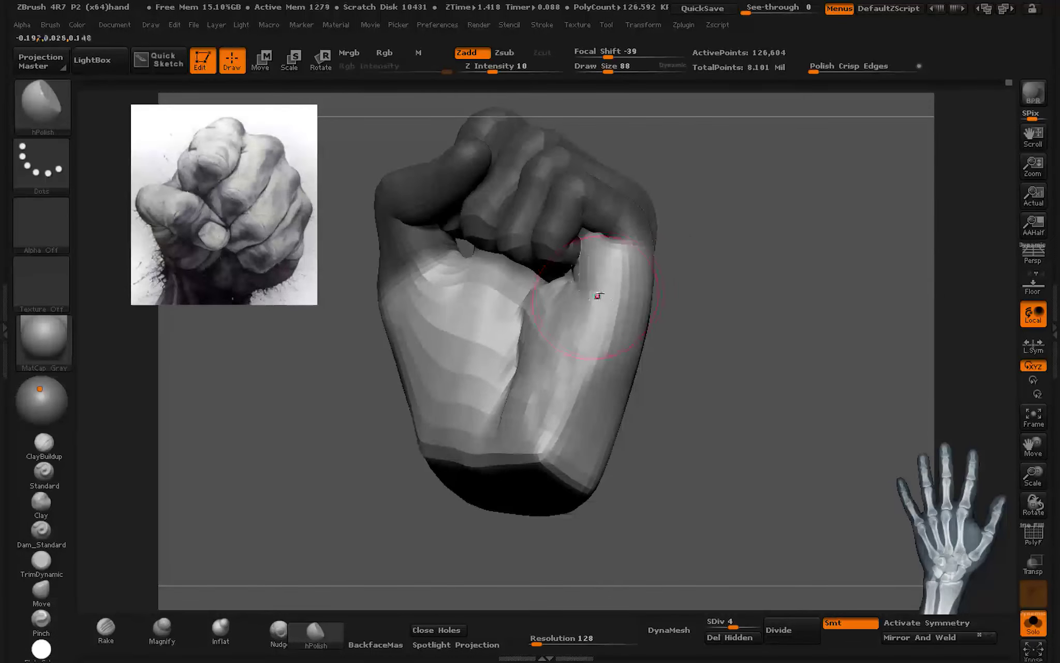
mouse_move(540, 416)
left_mouse_down()
mouse_move(596, 421)
mouse_move(253, 520)
left_mouse_up()
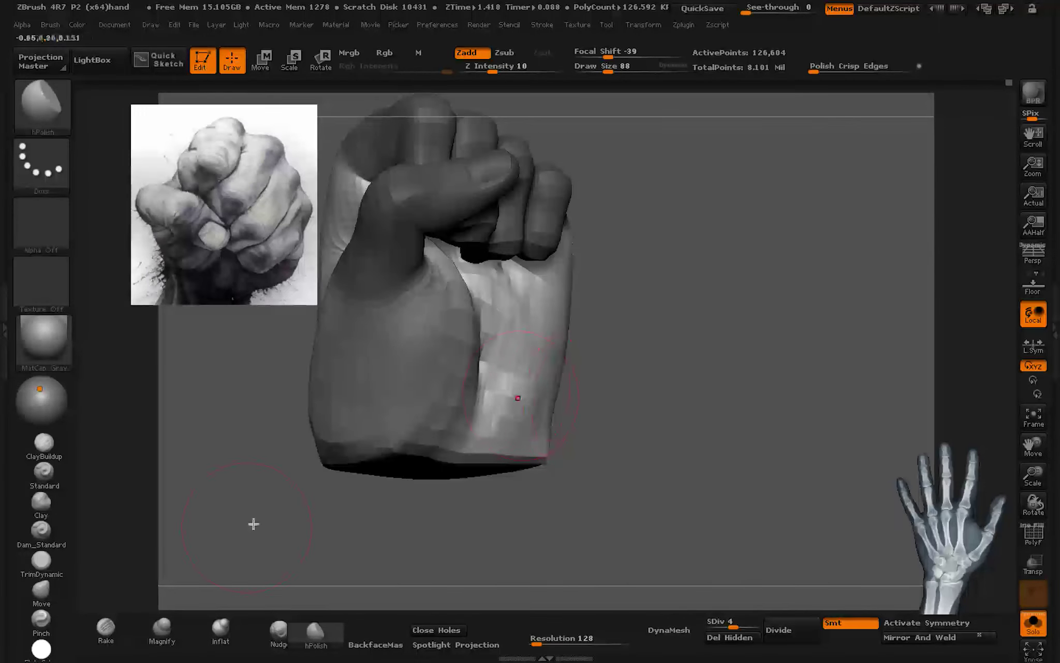
left_click(41, 590)
mouse_move(480, 338)
left_mouse_down()
mouse_move(536, 405)
mouse_move(482, 385)
mouse_move(422, 415)
mouse_move(394, 401)
mouse_move(476, 398)
mouse_move(541, 428)
mouse_move(518, 454)
mouse_move(587, 432)
mouse_move(464, 455)
mouse_move(468, 436)
mouse_move(416, 475)
mouse_move(504, 449)
mouse_move(489, 379)
mouse_move(419, 386)
mouse_move(489, 371)
mouse_move(413, 475)
left_mouse_up()
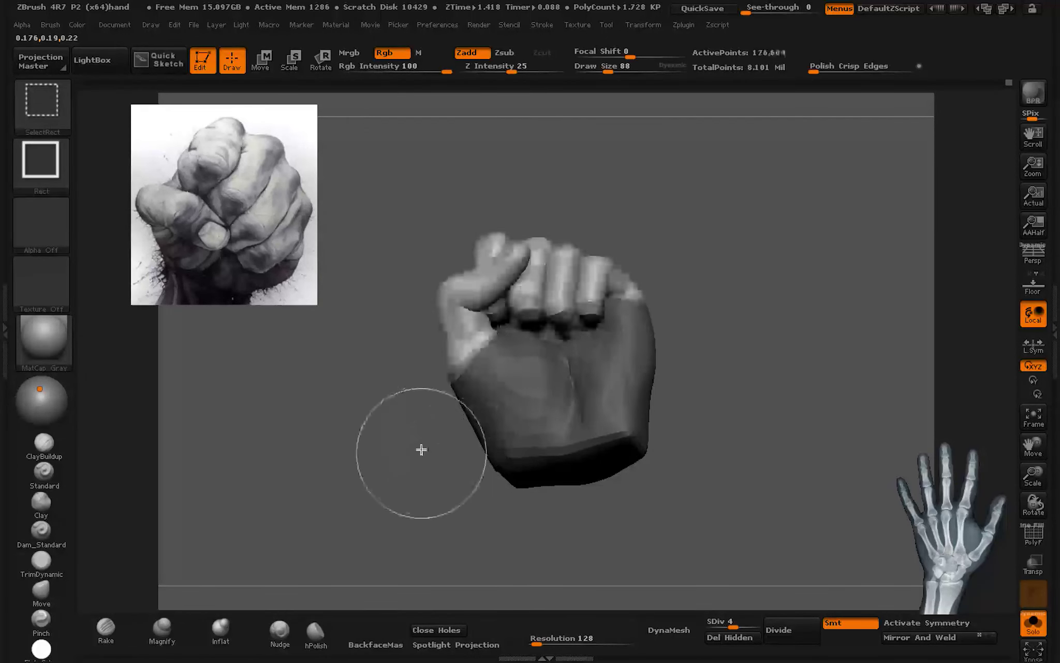
Step: Ctrl-mask the thumb area of the fist
left_click(456, 321, "ctrl+shift")
left_click(426, 398, "ctrl")
left_click(421, 432, "ctrl+shift")
left_click(459, 358, "ctrl+shift")
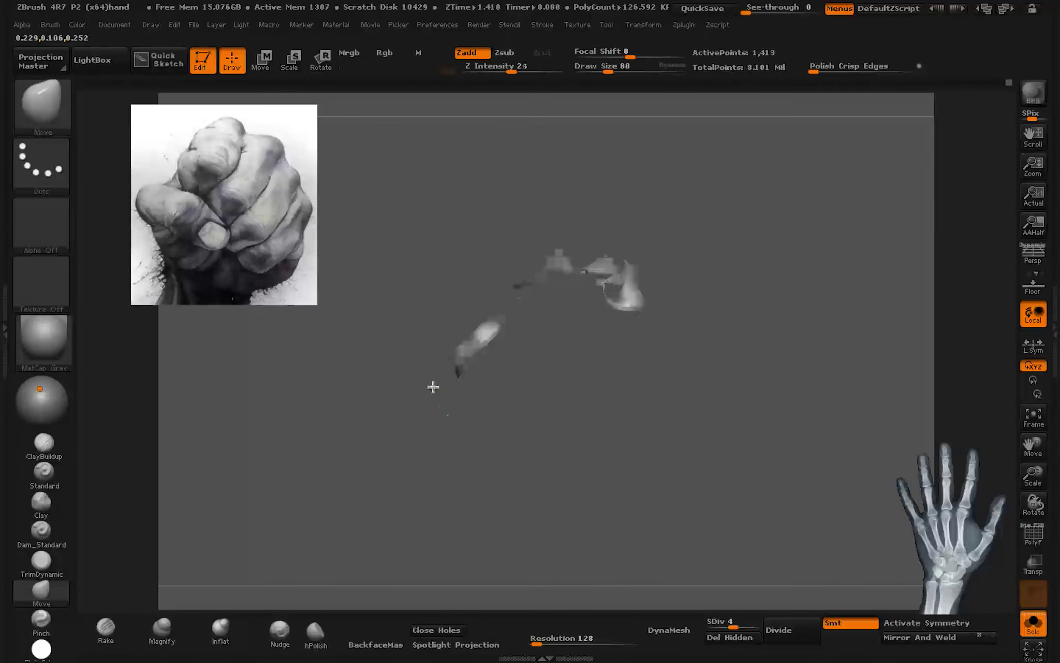
left_click_drag(432, 383, 505, 306, "ctrl")
left_click(419, 420, "ctrl+shift")
mouse_move(419, 421)
left_mouse_down()
mouse_move(573, 374)
mouse_move(439, 371)
left_mouse_up()
Step: Orbit around the thumb side and smooth the crease at the thumb's base
key("space")
mouse_move(414, 332)
left_mouse_down()
mouse_move(520, 272)
mouse_move(501, 260)
mouse_move(462, 265)
mouse_move(459, 286)
mouse_move(463, 271)
left_mouse_up()
left_click_drag(411, 346, 414, 350)
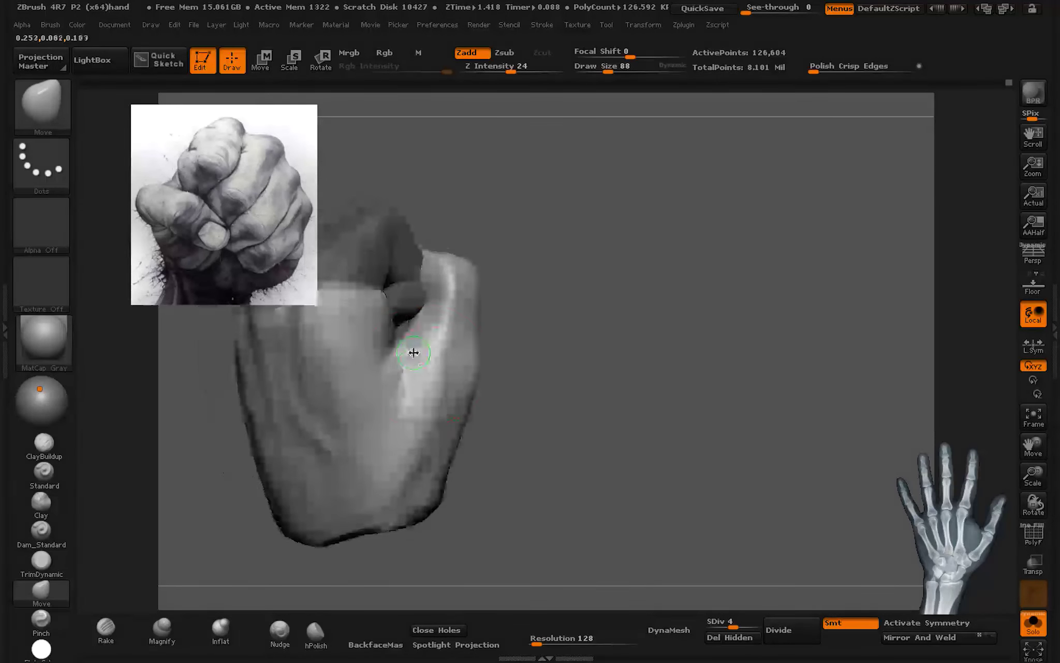
mouse_move(442, 391)
left_mouse_down()
mouse_move(453, 347)
mouse_move(445, 284)
mouse_move(476, 283)
mouse_move(452, 347)
mouse_move(440, 326)
mouse_move(450, 314)
mouse_move(428, 298)
mouse_move(516, 257)
mouse_move(433, 268)
mouse_move(471, 246)
mouse_move(474, 284)
left_mouse_up()
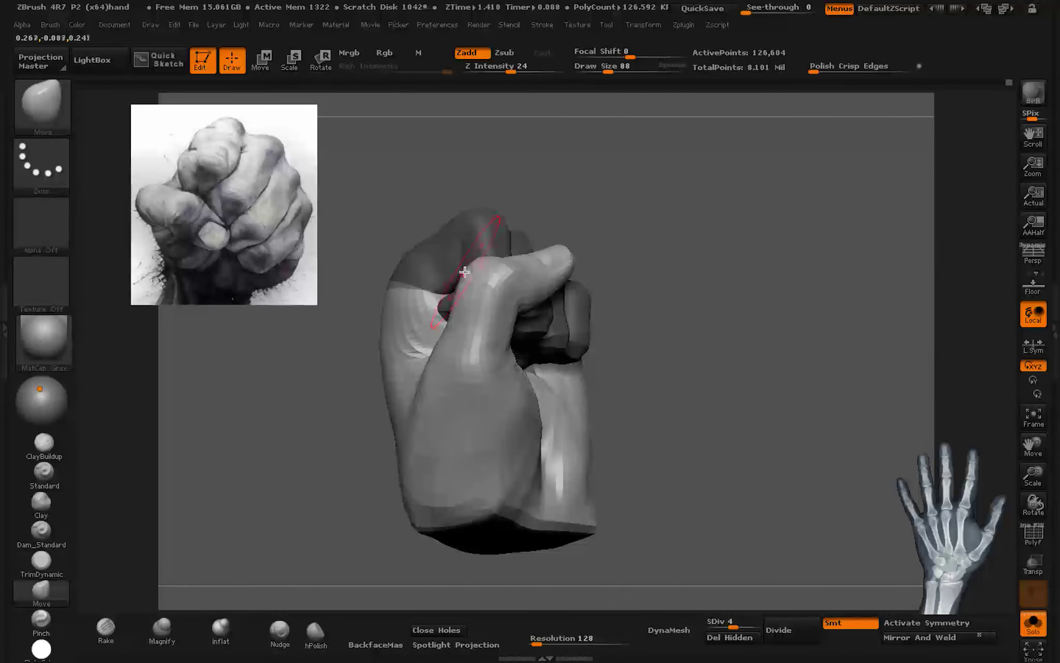
mouse_move(463, 336)
left_mouse_down()
mouse_move(482, 300)
mouse_move(461, 225)
mouse_move(456, 315)
mouse_move(596, 345)
mouse_move(568, 371)
mouse_move(575, 362)
left_mouse_up()
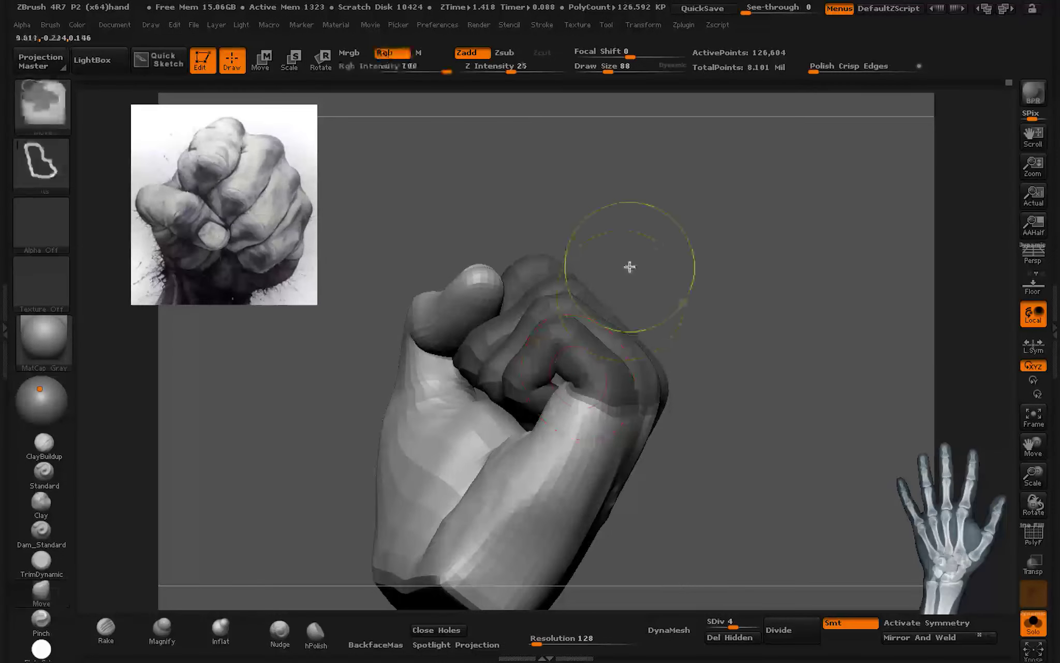
mouse_move(631, 265)
left_mouse_down()
mouse_move(572, 352)
mouse_move(578, 324)
mouse_move(606, 336)
mouse_move(593, 342)
left_mouse_up()
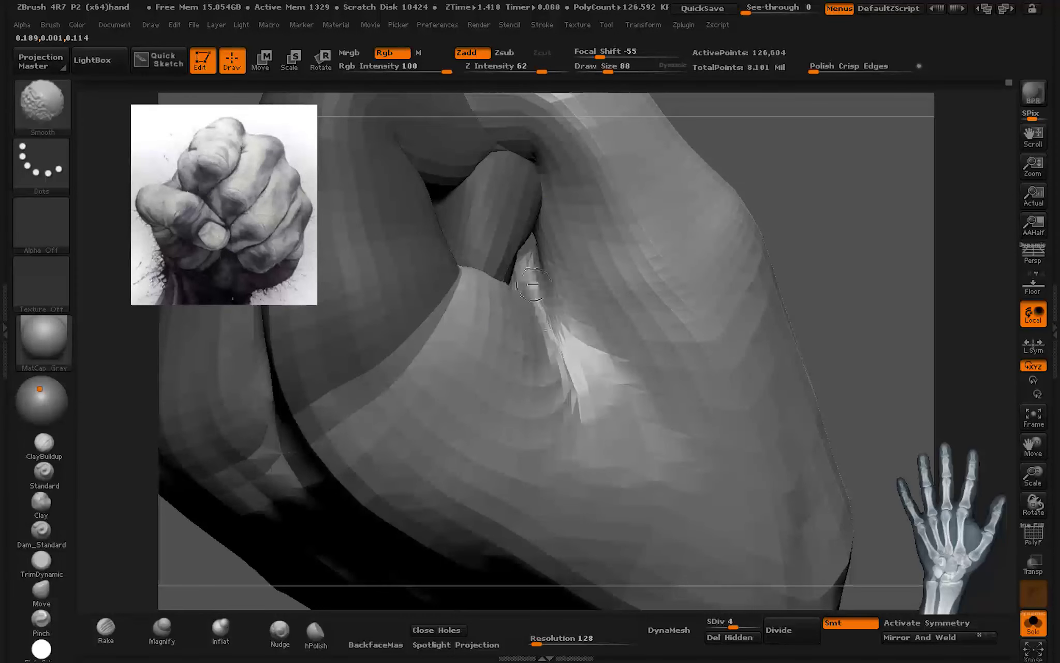
left_click_drag(533, 284, 574, 354, "shift")
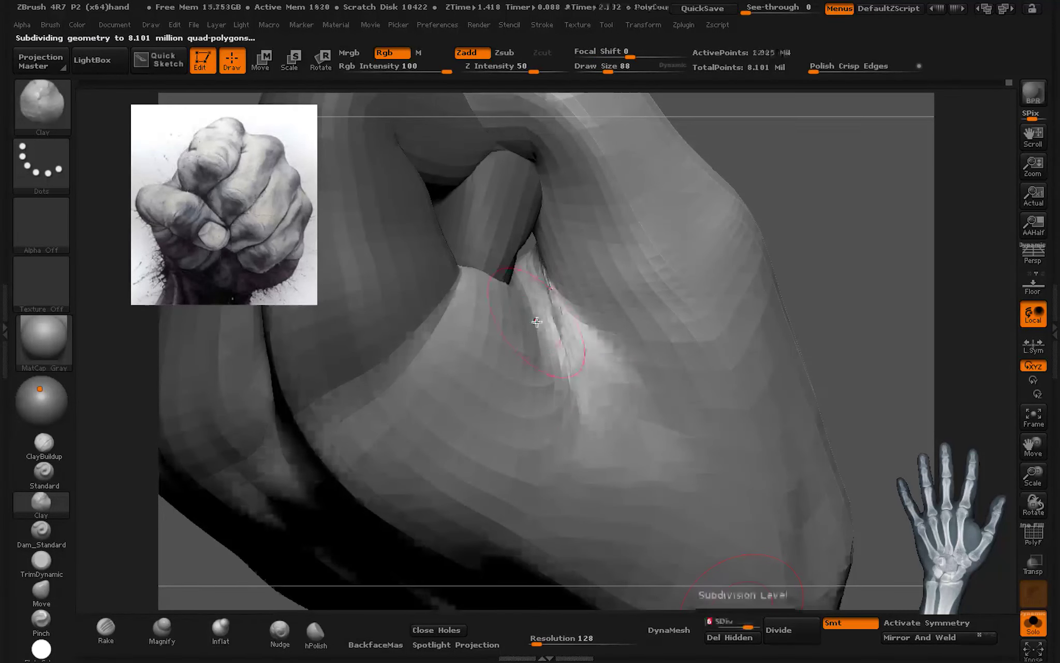
Step: Raise the mesh to its highest subdivision level and select ClayBuildup
key("d")
key("d")
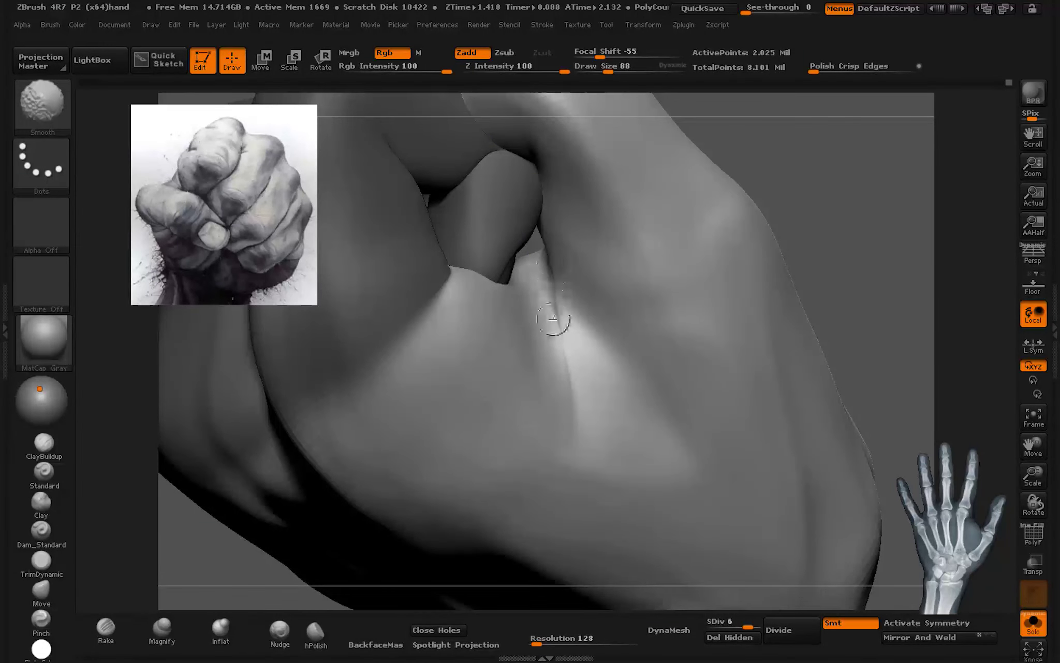
left_click_drag(549, 268, 540, 301)
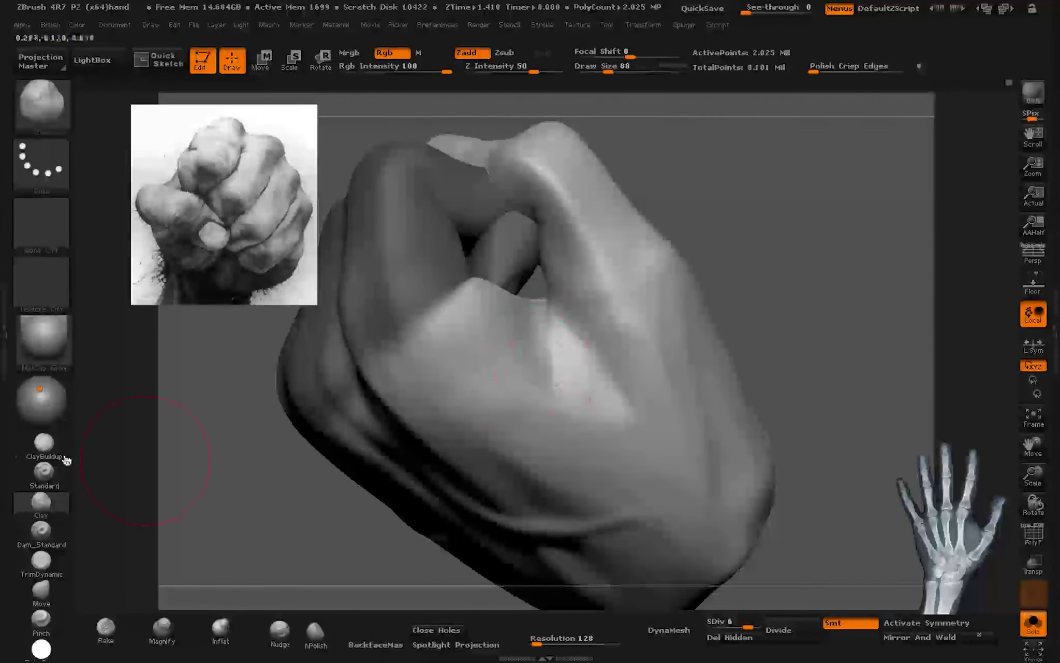
left_click(44, 443)
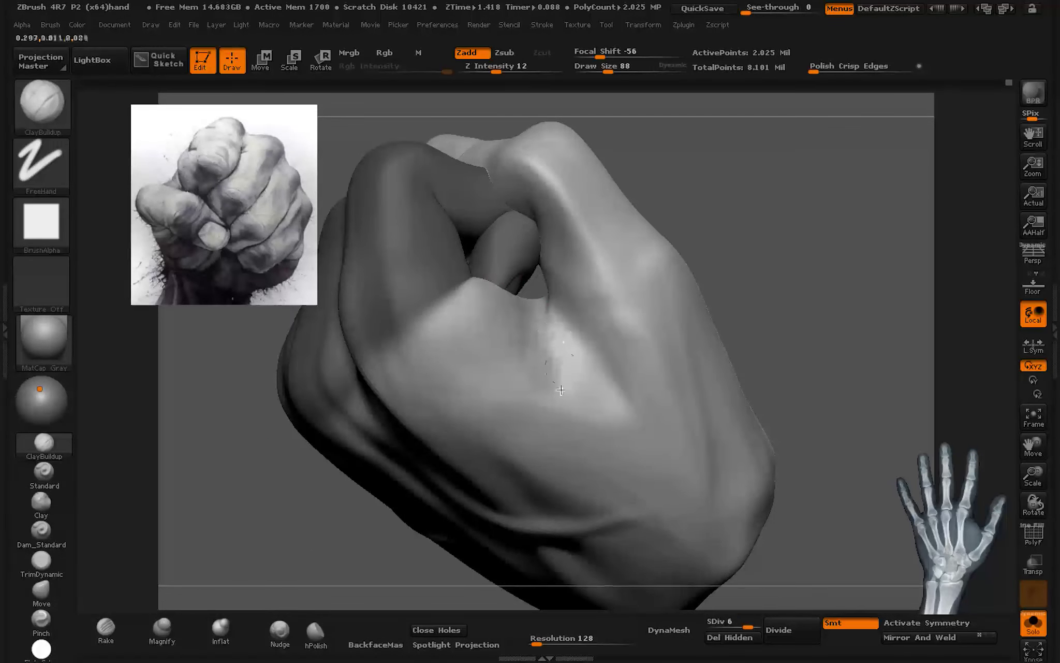
mouse_move(551, 343)
left_mouse_down()
mouse_move(520, 397)
mouse_move(532, 378)
mouse_move(498, 301)
left_mouse_up()
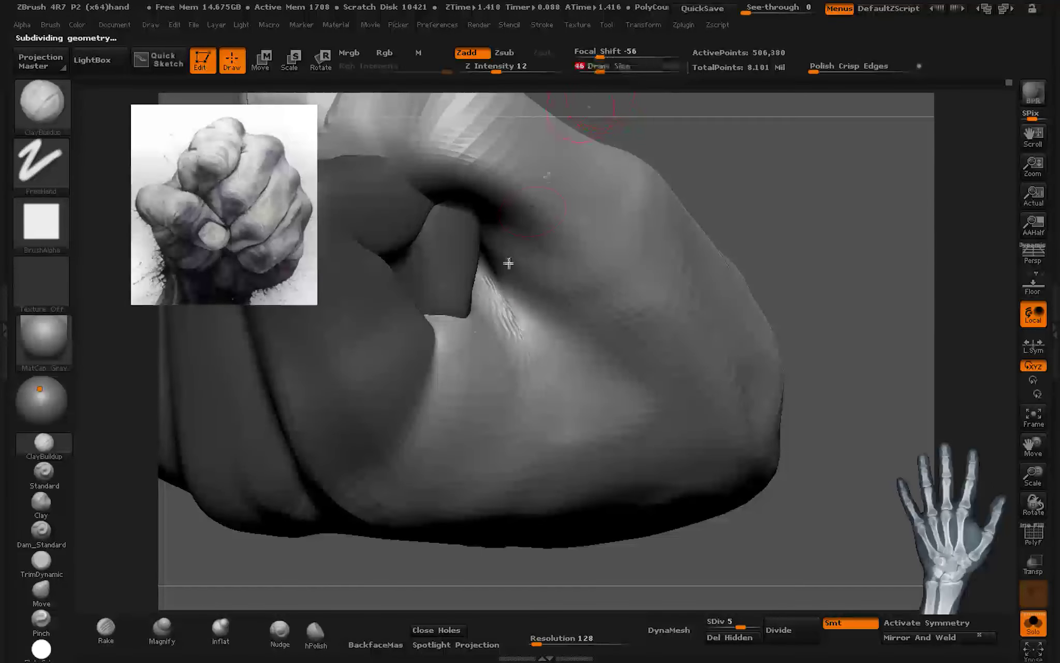
mouse_move(509, 260)
left_mouse_down()
mouse_move(485, 296)
mouse_move(497, 277)
mouse_move(536, 288)
left_mouse_up()
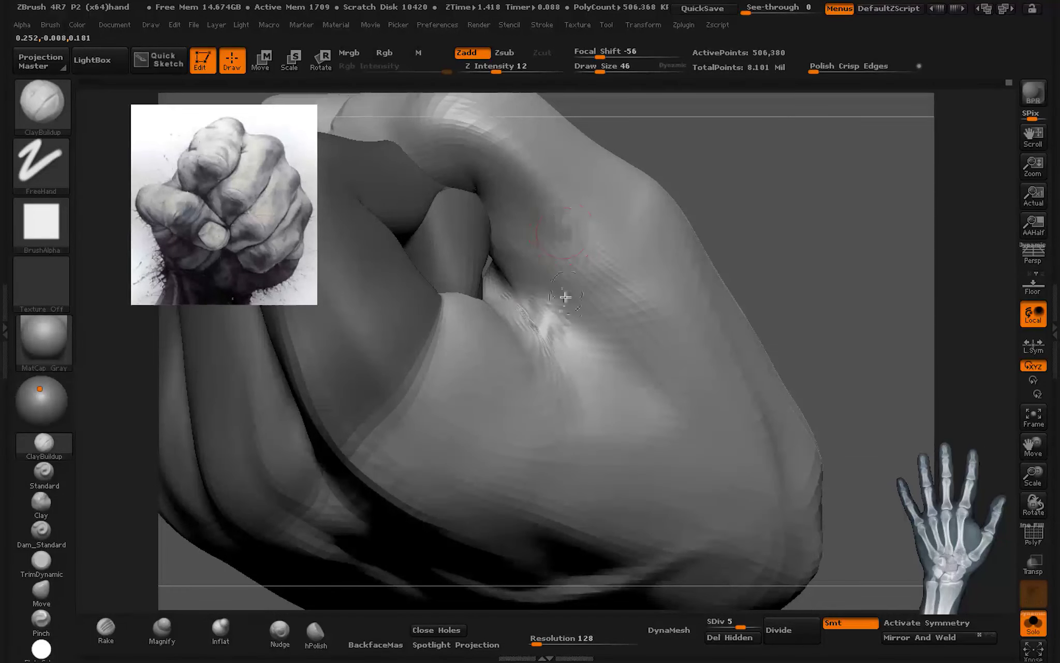
mouse_move(561, 243)
left_mouse_down()
mouse_move(535, 356)
mouse_move(504, 383)
mouse_move(473, 331)
mouse_move(457, 360)
mouse_move(496, 394)
mouse_move(525, 360)
mouse_move(538, 381)
left_mouse_up()
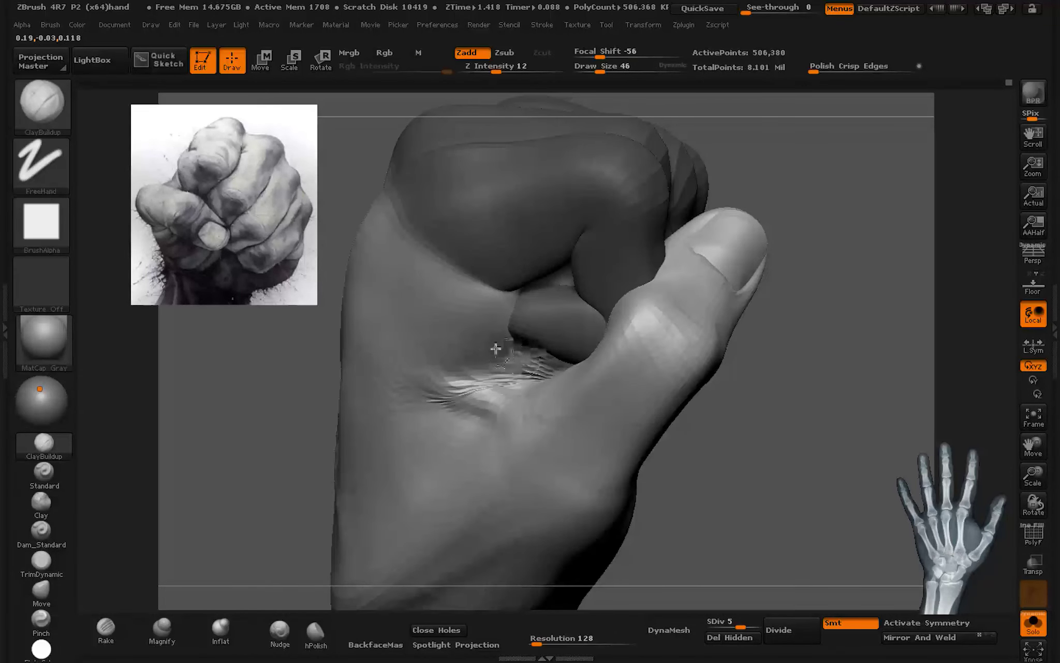
Step: Sculpt crease lines into the palm fold at the base of the thumb
key("d")
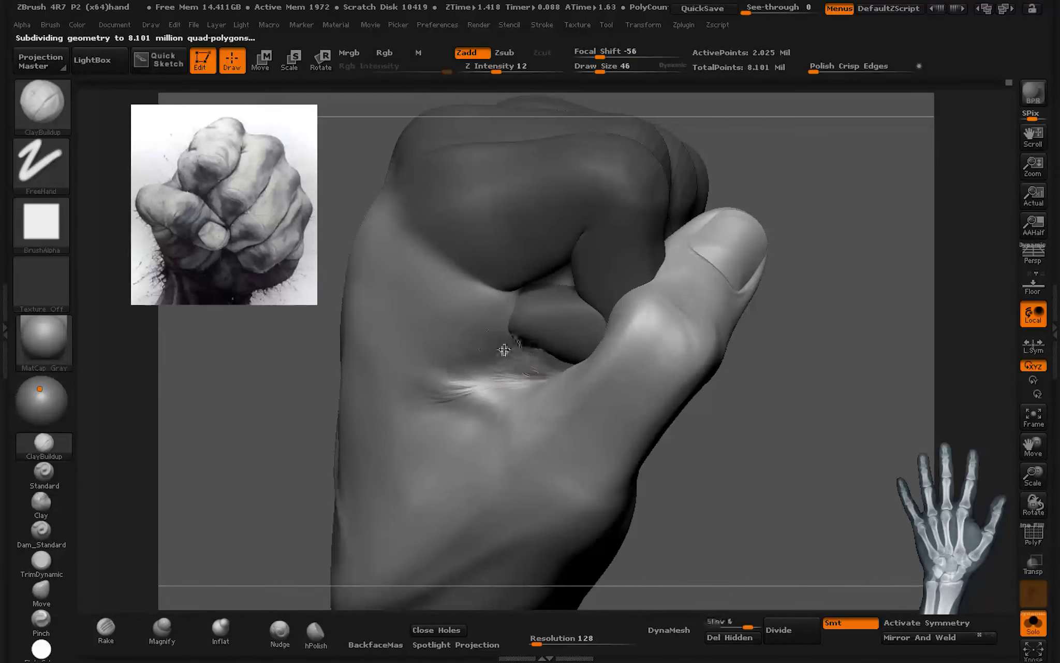
mouse_move(504, 350)
left_mouse_down()
mouse_move(505, 300)
mouse_move(512, 361)
left_mouse_up()
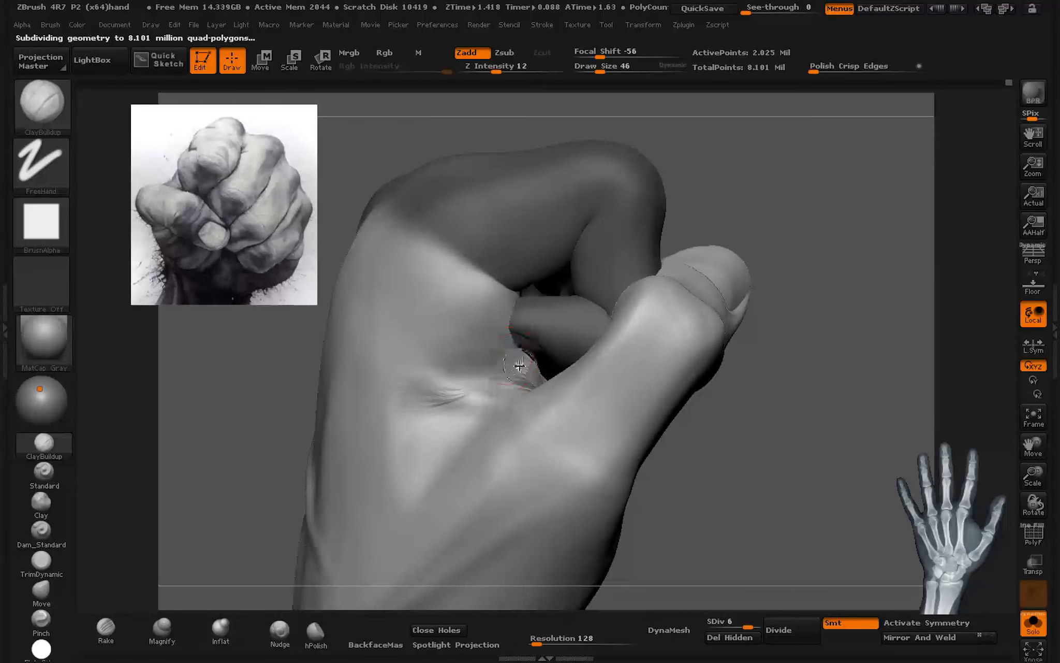
mouse_move(485, 324)
left_mouse_down()
mouse_move(494, 343)
mouse_move(464, 367)
mouse_move(506, 350)
mouse_move(436, 279)
mouse_move(532, 362)
mouse_move(457, 366)
mouse_move(497, 356)
mouse_move(493, 365)
left_mouse_up()
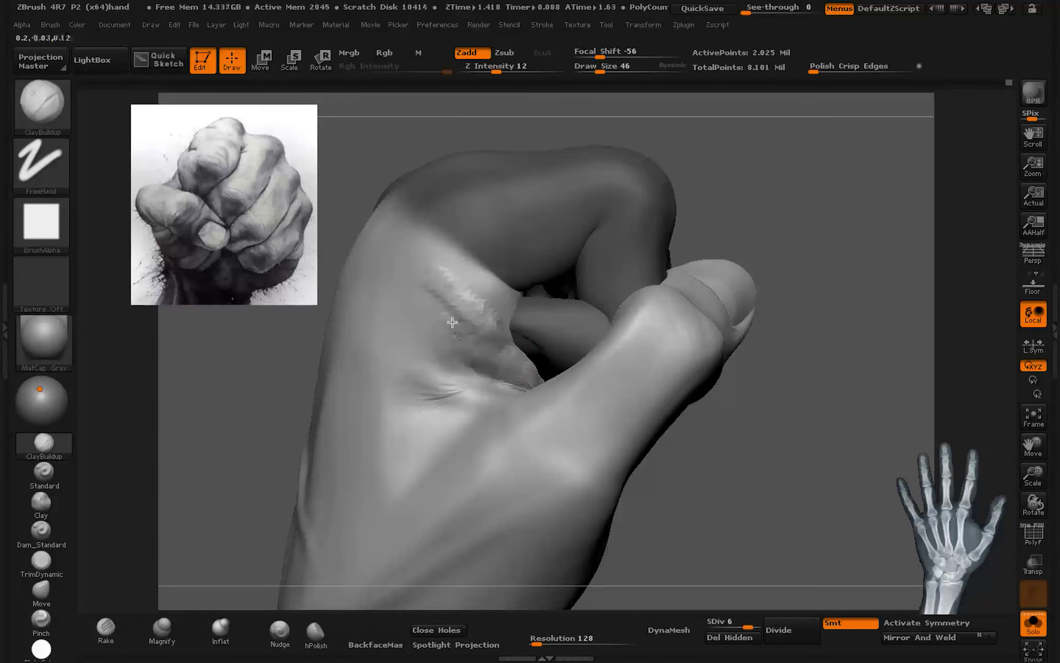
mouse_move(452, 322)
left_mouse_down()
mouse_move(450, 372)
mouse_move(506, 357)
mouse_move(519, 401)
left_mouse_up()
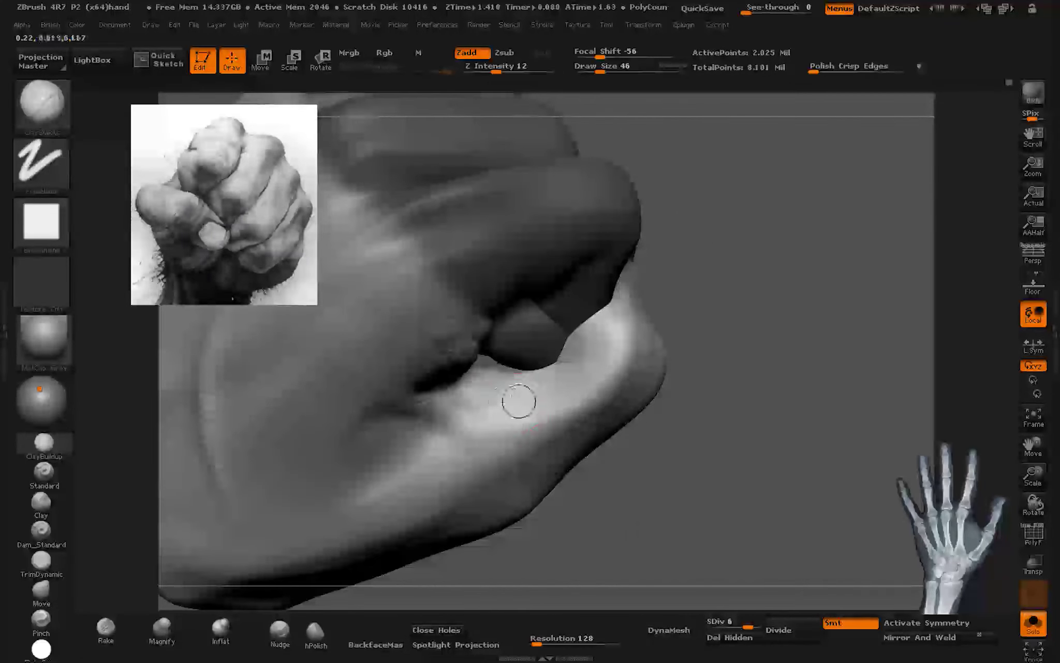
left_click_drag(449, 406, 534, 396)
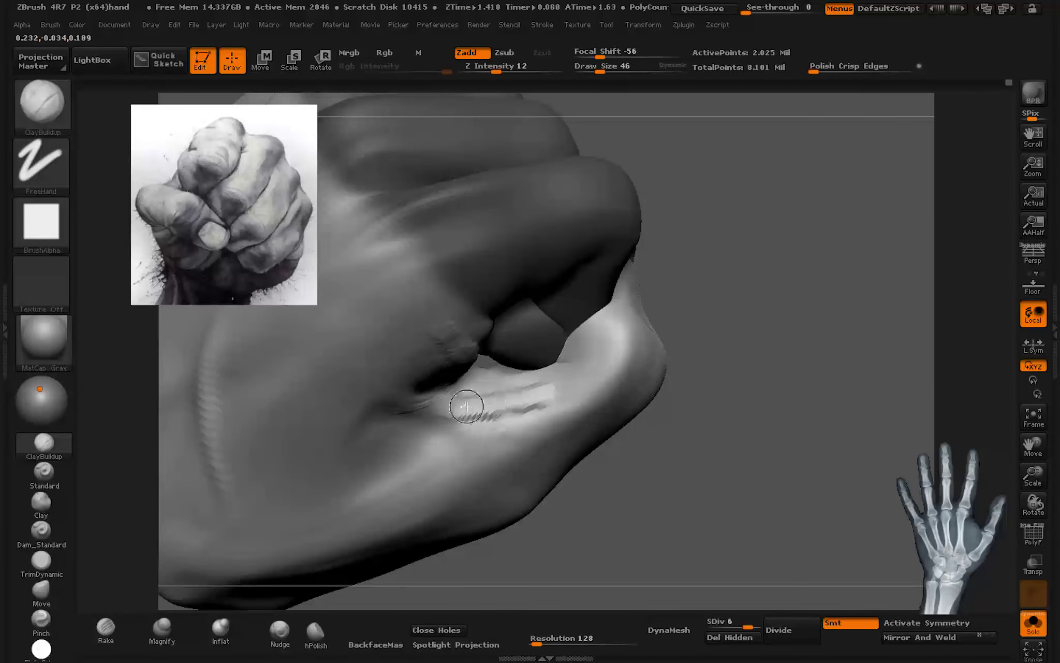
left_click_drag(419, 393, 458, 386)
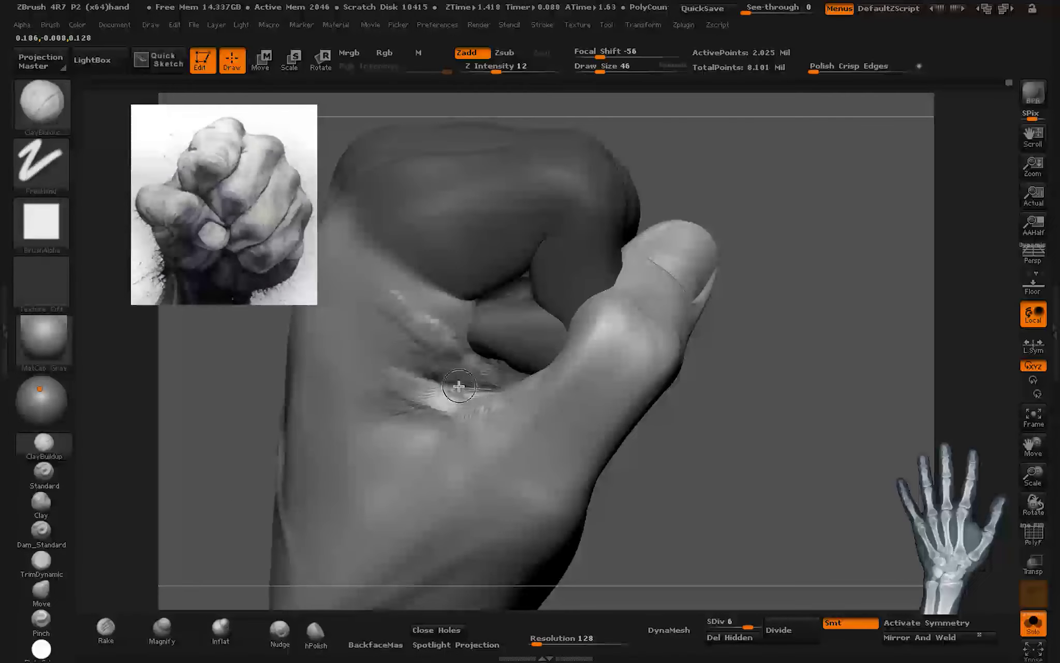
mouse_move(422, 354)
left_mouse_down()
mouse_move(494, 360)
mouse_move(476, 348)
mouse_move(466, 404)
mouse_move(483, 368)
mouse_move(490, 397)
left_mouse_up()
Step: Switch to the Move brush with B-M-V and orbit the hand
key("b")
key("m")
key("v")
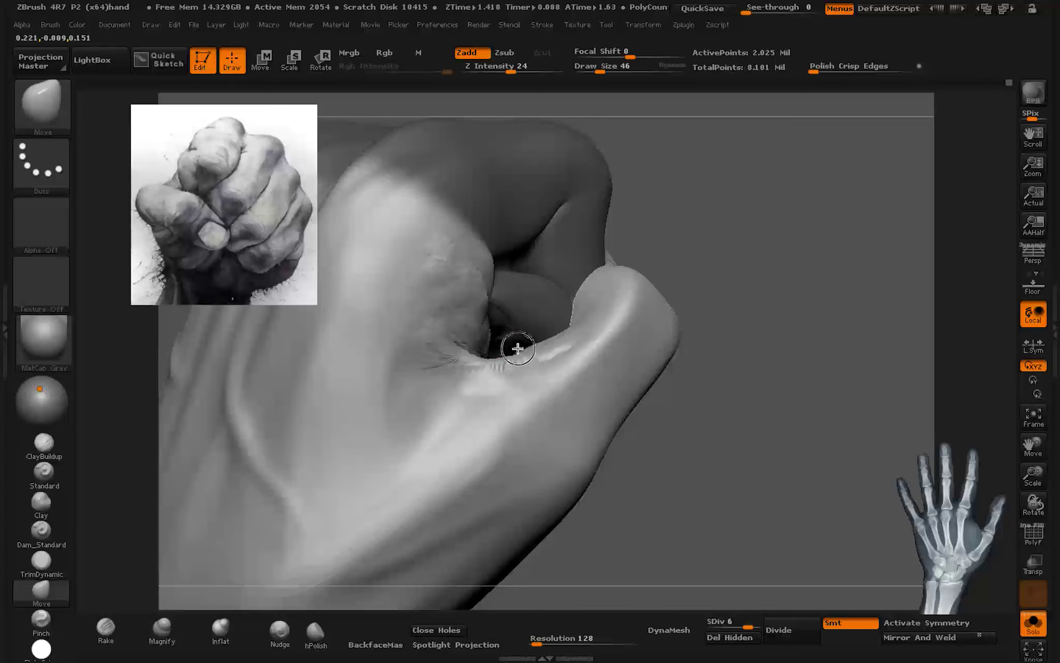
mouse_move(571, 326)
left_mouse_down()
mouse_move(540, 367)
mouse_move(568, 324)
mouse_move(544, 314)
mouse_move(552, 284)
mouse_move(533, 327)
mouse_move(512, 315)
mouse_move(464, 344)
mouse_move(533, 336)
mouse_move(516, 329)
mouse_move(541, 383)
left_mouse_up()
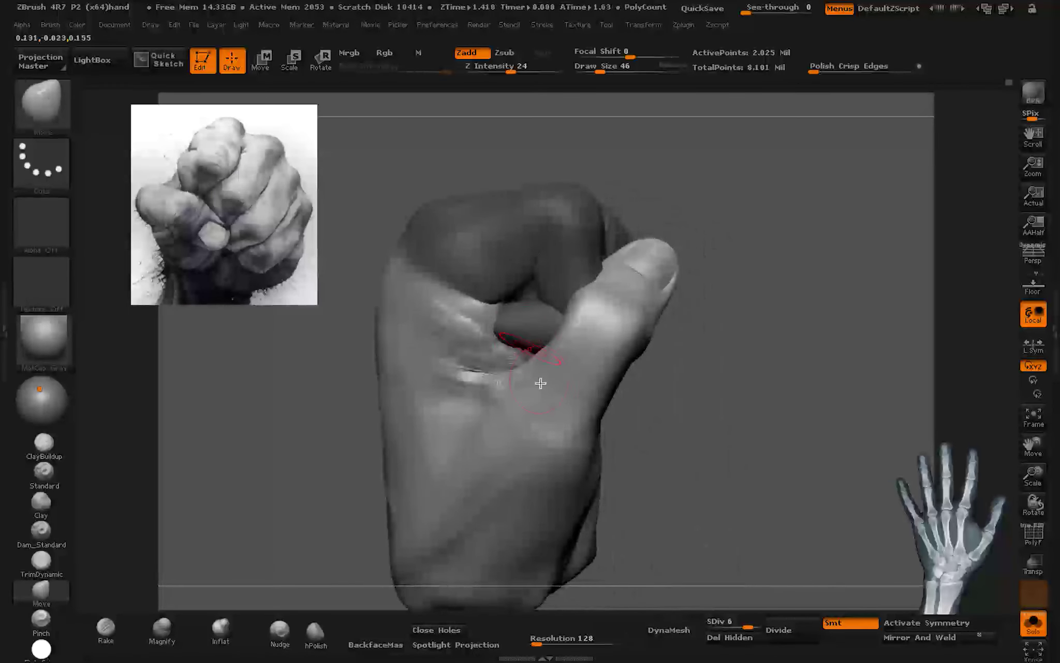
Step: Mask everything except the thumb polygroup and lay a transpose line across the thumb
left_click(577, 385, "ctrl+shift")
left_click(688, 414, "ctrl")
left_click(715, 419, "ctrl+shift")
left_click(587, 386, "ctrl+shift")
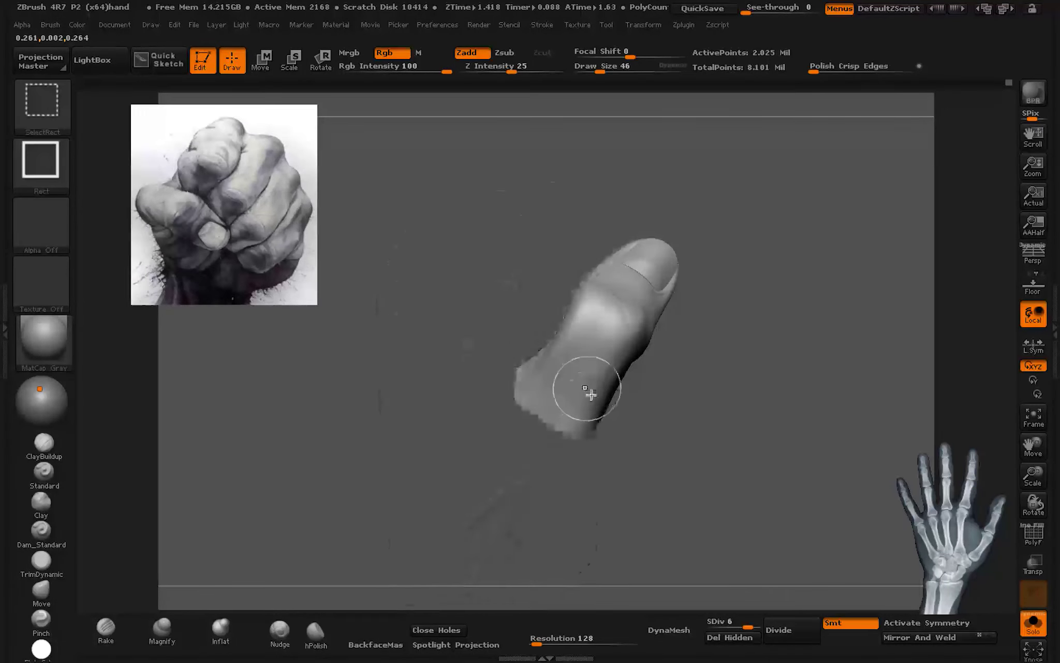
left_click(700, 426, "ctrl")
key("w")
left_click_drag(554, 329, 429, 217)
left_click(321, 61)
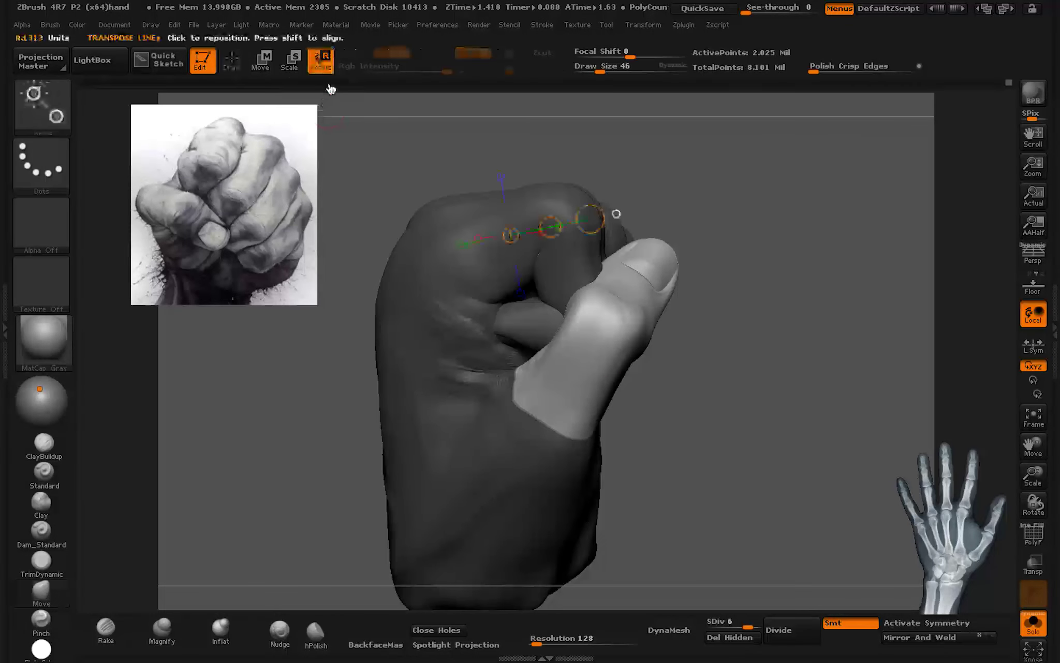
Step: Drop to subdivision level 4 and rotate the thumb slightly outward with Transpose Rotate
key("shift+d")
key("shift+d")
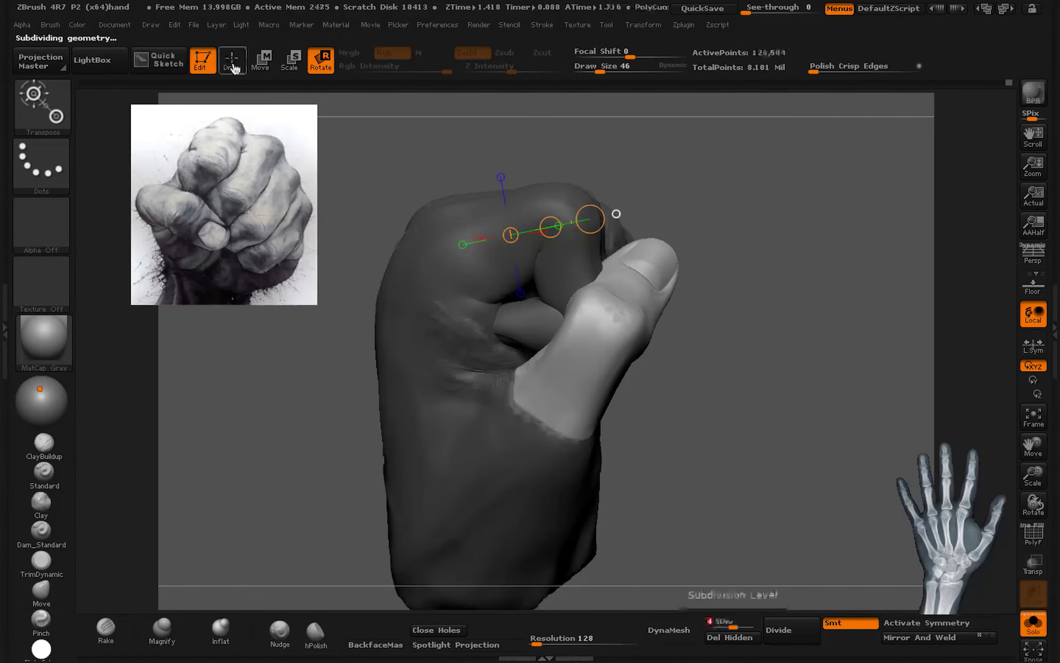
key("q")
key("r")
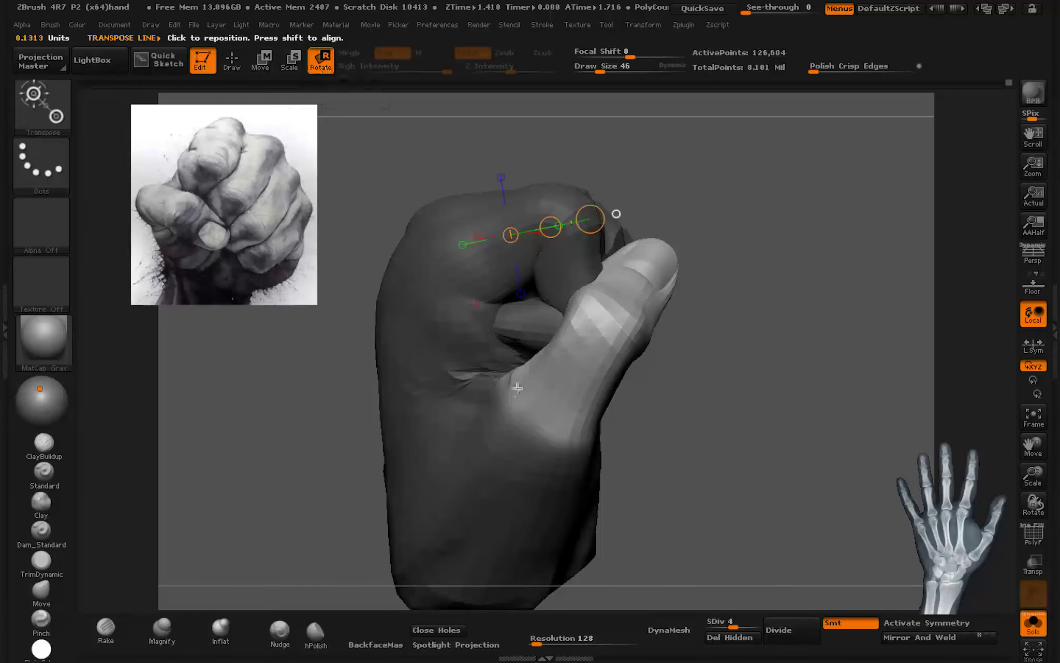
left_click_drag(616, 212, 525, 355)
mouse_move(599, 325)
left_mouse_down()
mouse_move(420, 405)
mouse_move(504, 244)
mouse_move(520, 320)
left_mouse_up()
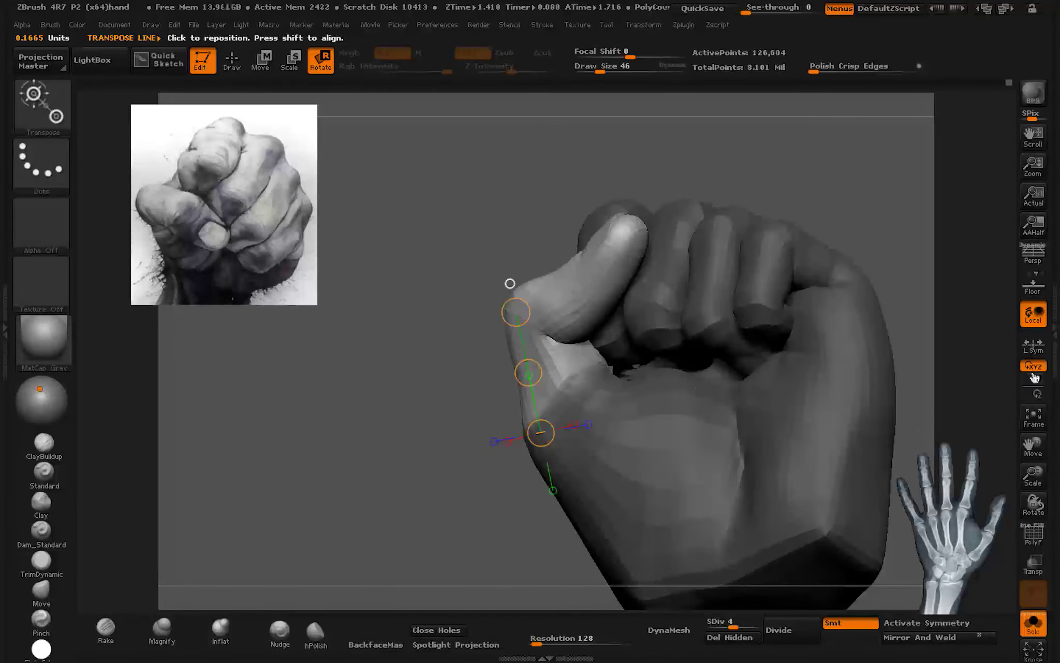
left_click(1056, 342)
left_click(911, 236)
Step: Apply BlurMask and GrowMask several times to the thumb mask, then orbit to face the thumb
left_click(950, 375)
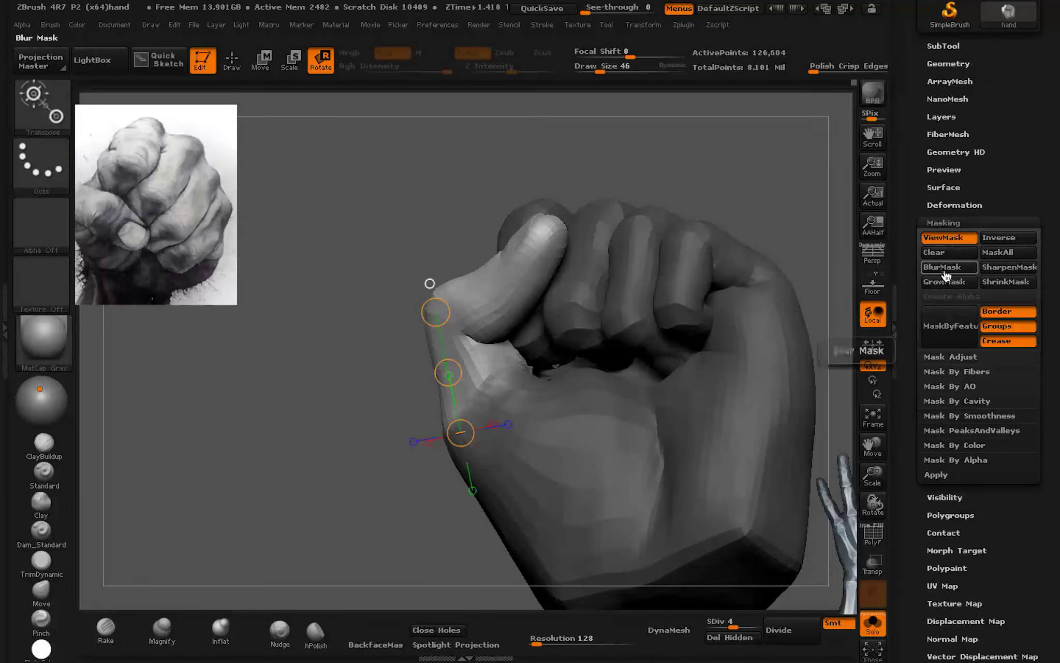
left_click(942, 267)
left_click(1006, 281)
left_click(950, 284)
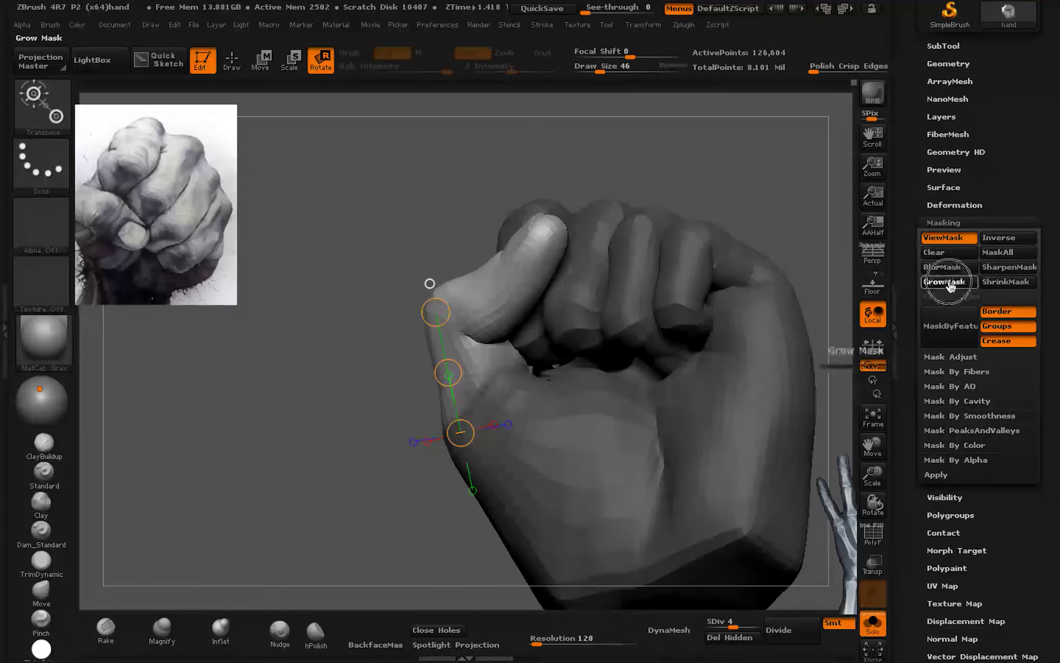
left_click(1008, 266)
left_click(952, 282)
left_click(963, 281)
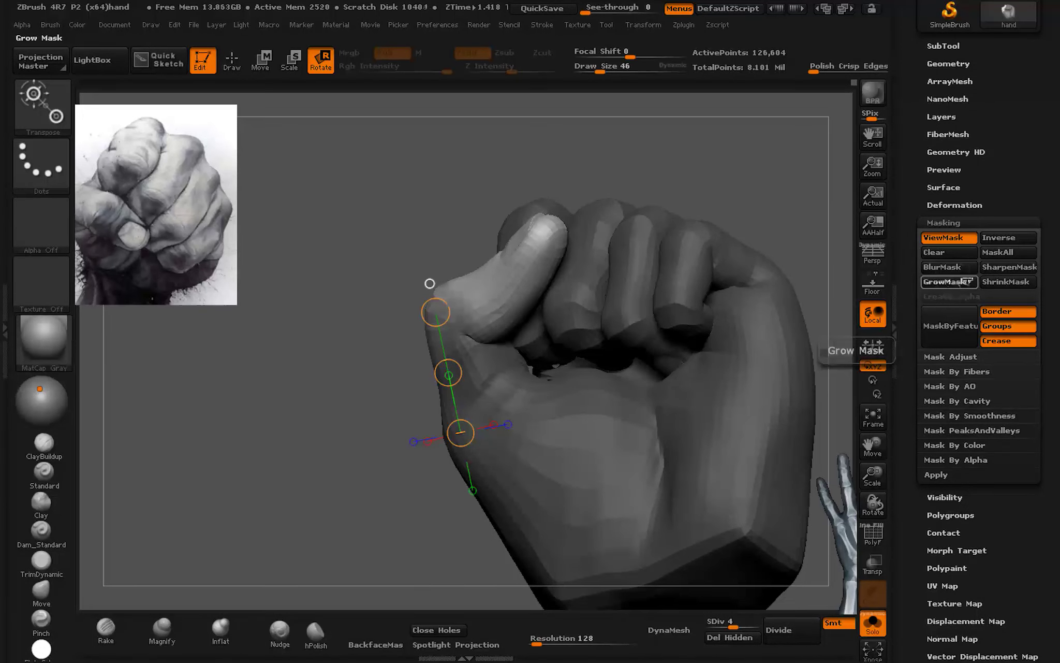
left_click(957, 284)
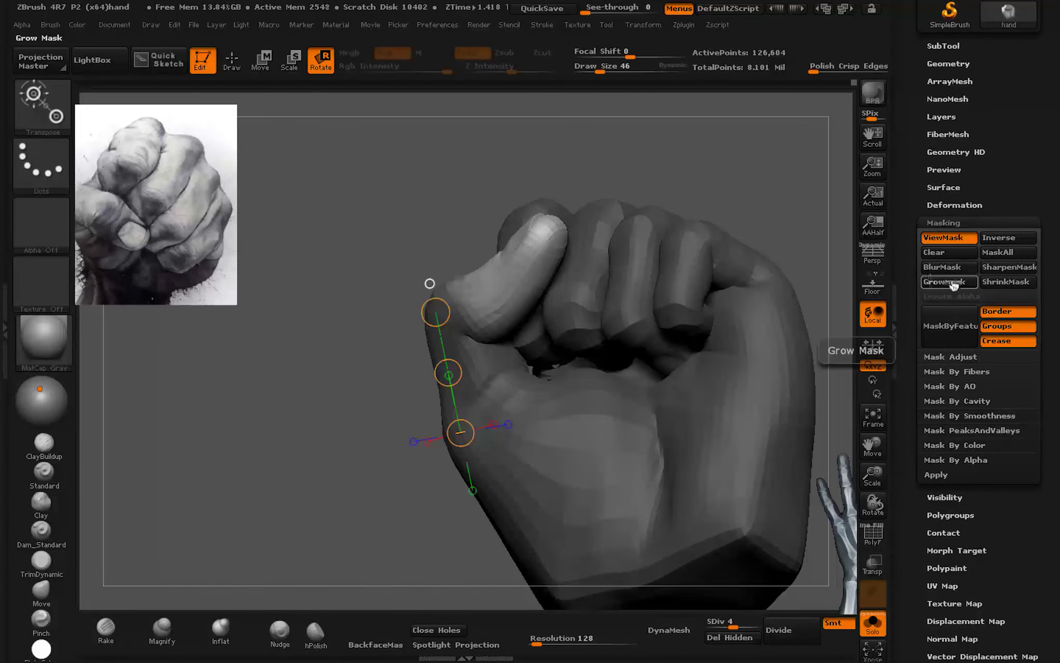
left_click_drag(834, 393, 697, 399)
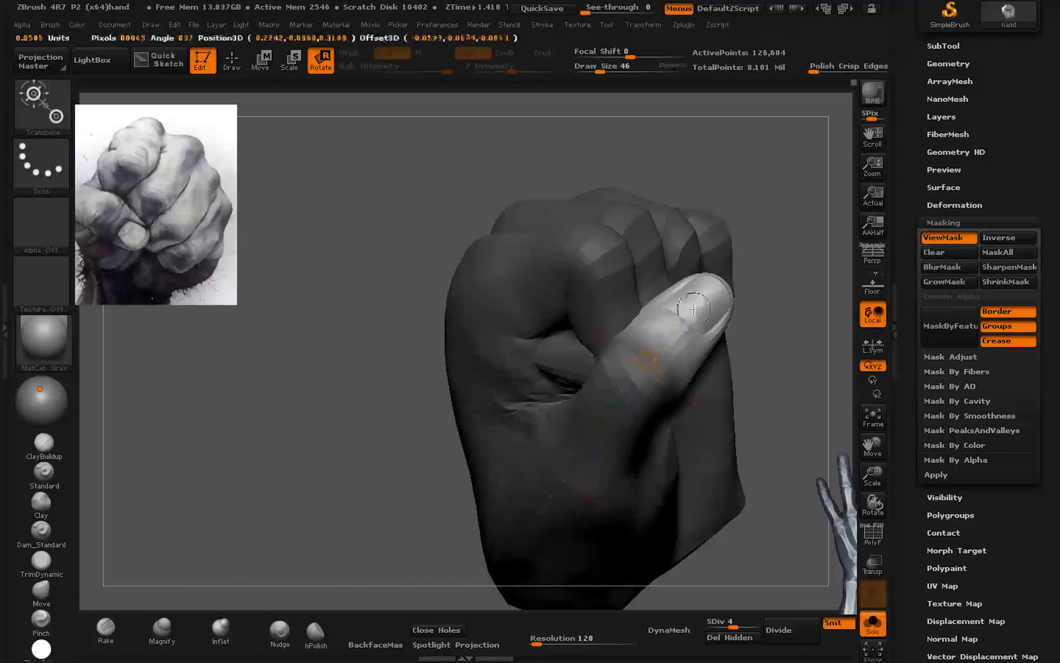
Step: Nudge the thumb tip up against the fingers and place a rotation line on it
right_click_drag(645, 293, 721, 303)
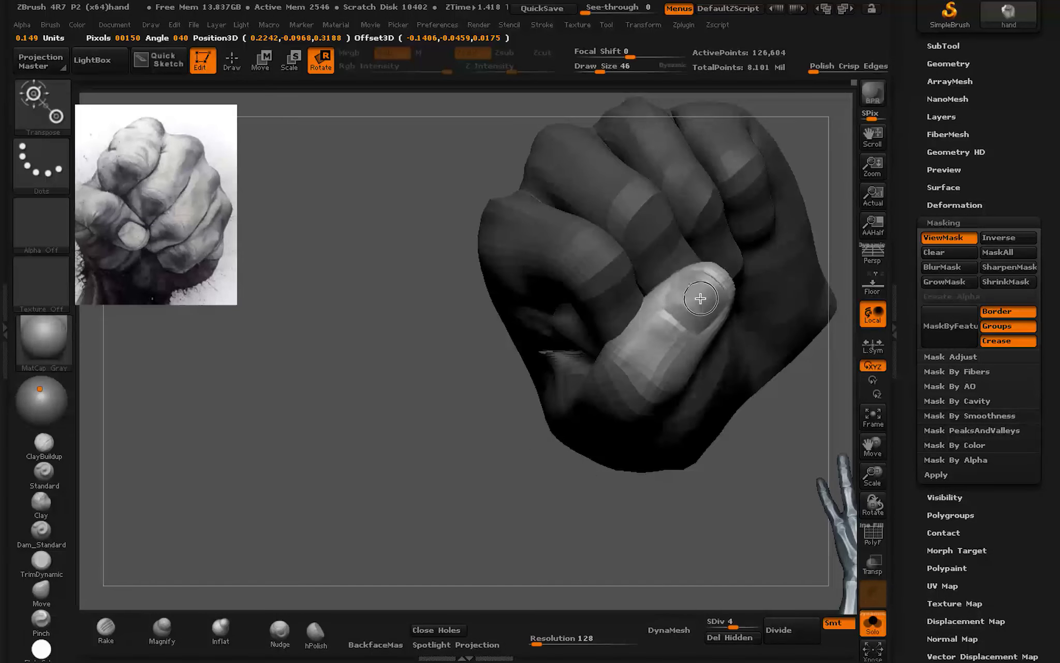
left_click_drag(701, 298, 698, 291)
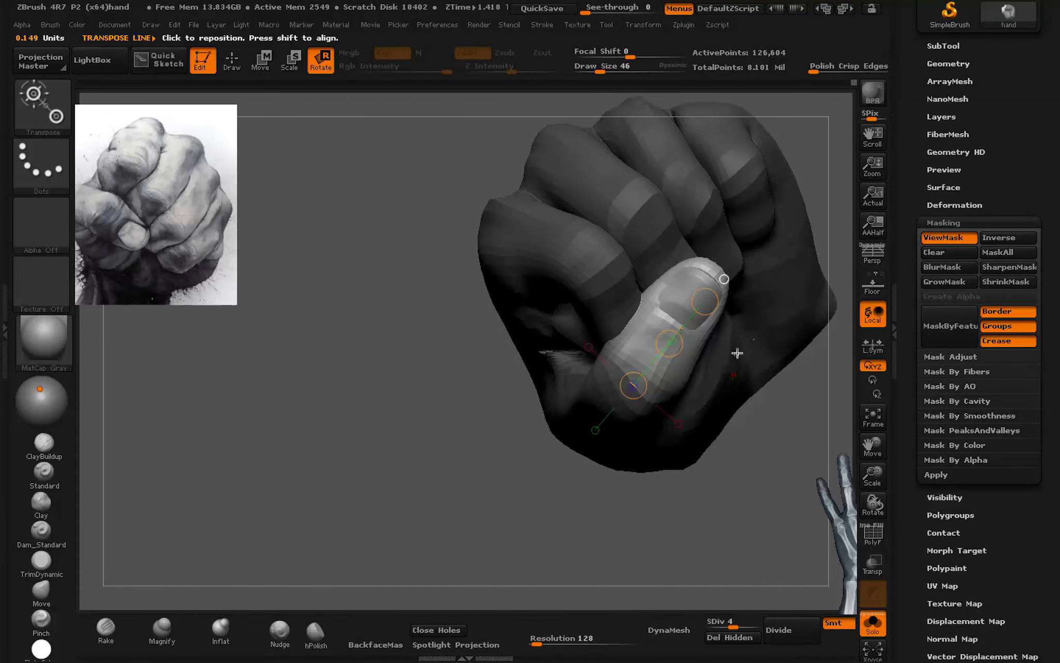
mouse_move(736, 355)
right_mouse_down()
mouse_move(694, 264)
mouse_move(643, 313)
right_mouse_up()
left_click(41, 590)
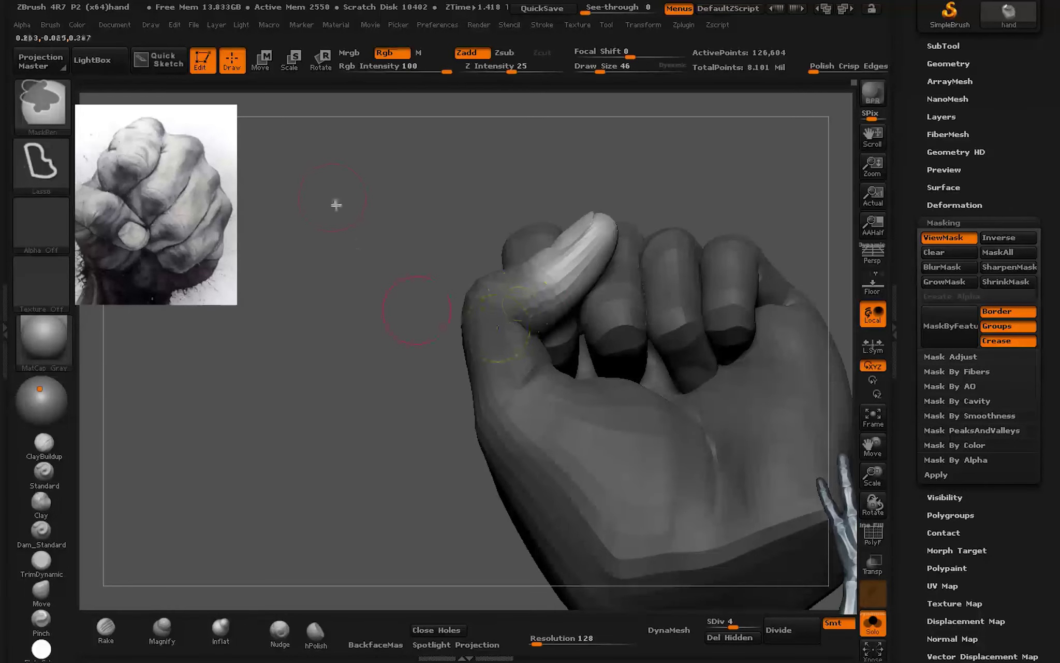
key("r")
mouse_move(579, 277)
right_mouse_down("alt")
mouse_move(670, 478)
mouse_move(585, 424)
right_mouse_up("alt")
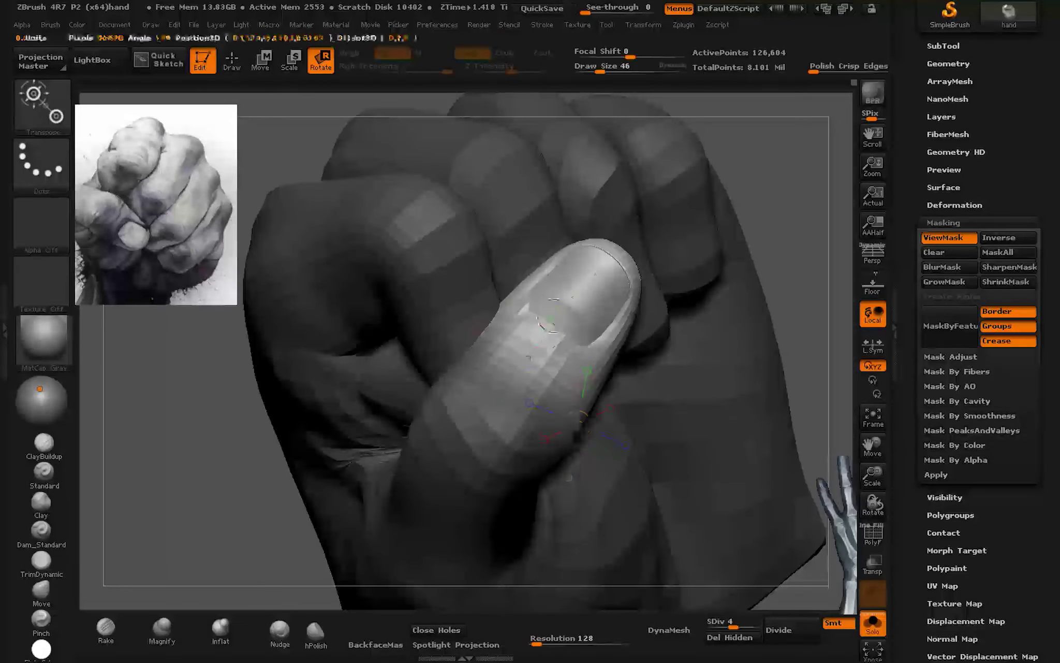
Step: Mask everything except the index finger and lay an action line across its base
right_click_drag(611, 317, 590, 315)
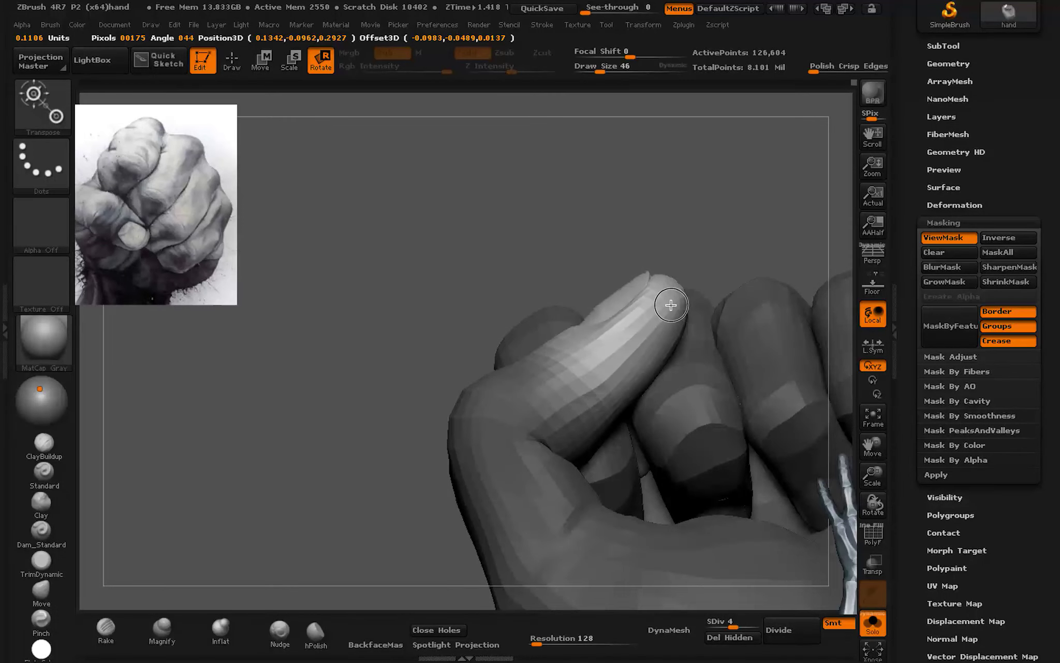
mouse_move(671, 304)
left_mouse_down()
mouse_move(662, 386)
mouse_move(714, 419)
mouse_move(707, 445)
mouse_move(624, 409)
left_mouse_up()
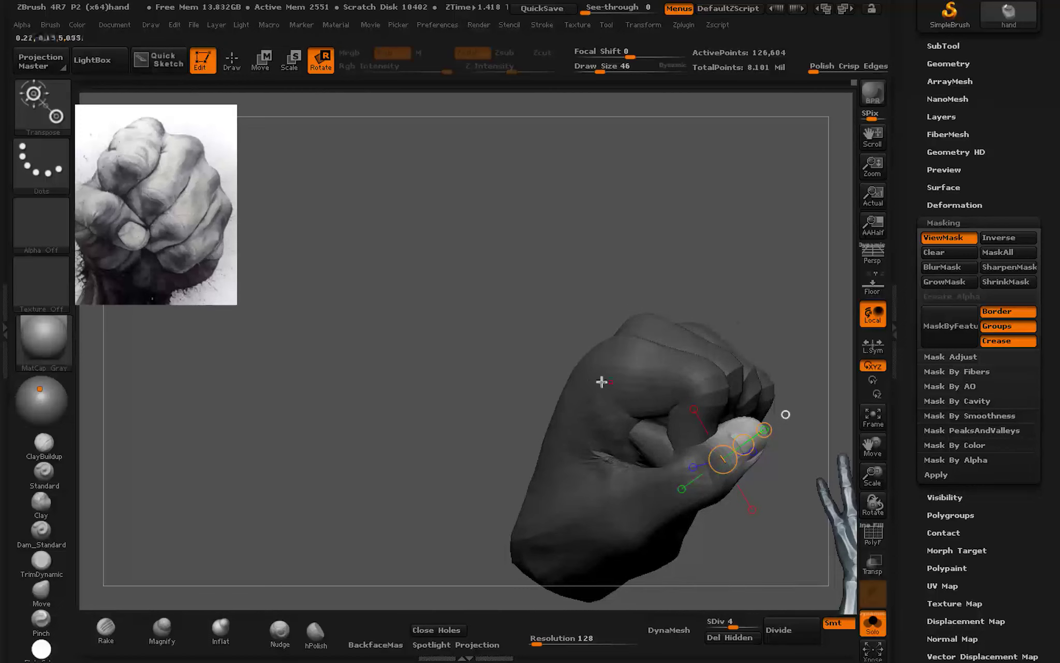
left_click(669, 383, "ctrl")
left_click_drag(608, 406, 665, 384)
Step: Blur the index finger mask, rotate the finger slightly, and shift it within the fist
left_click(438, 308, "ctrl")
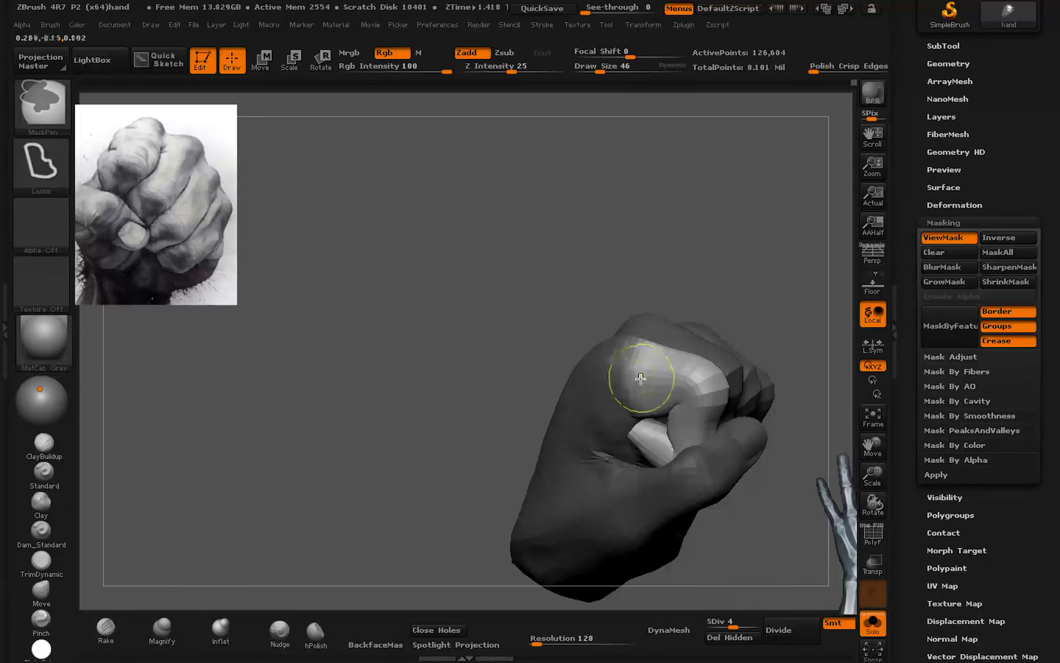
mouse_move(293, 172)
left_mouse_down()
mouse_move(559, 355)
mouse_move(582, 345)
left_mouse_up()
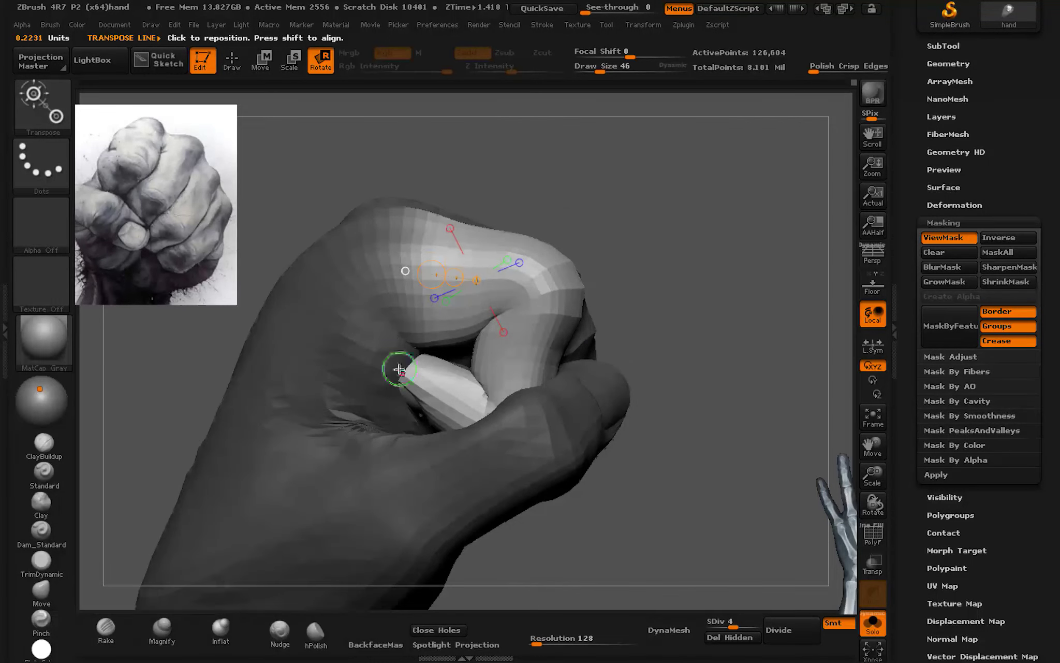
left_click_drag(399, 369, 410, 360)
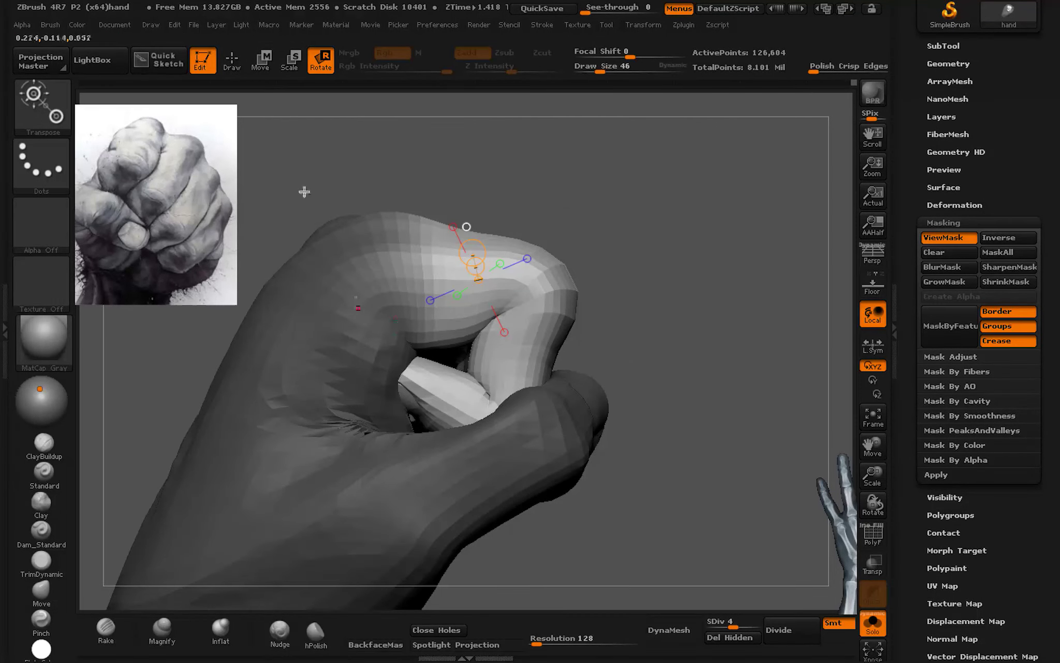
key("w")
left_click_drag(432, 279, 555, 286)
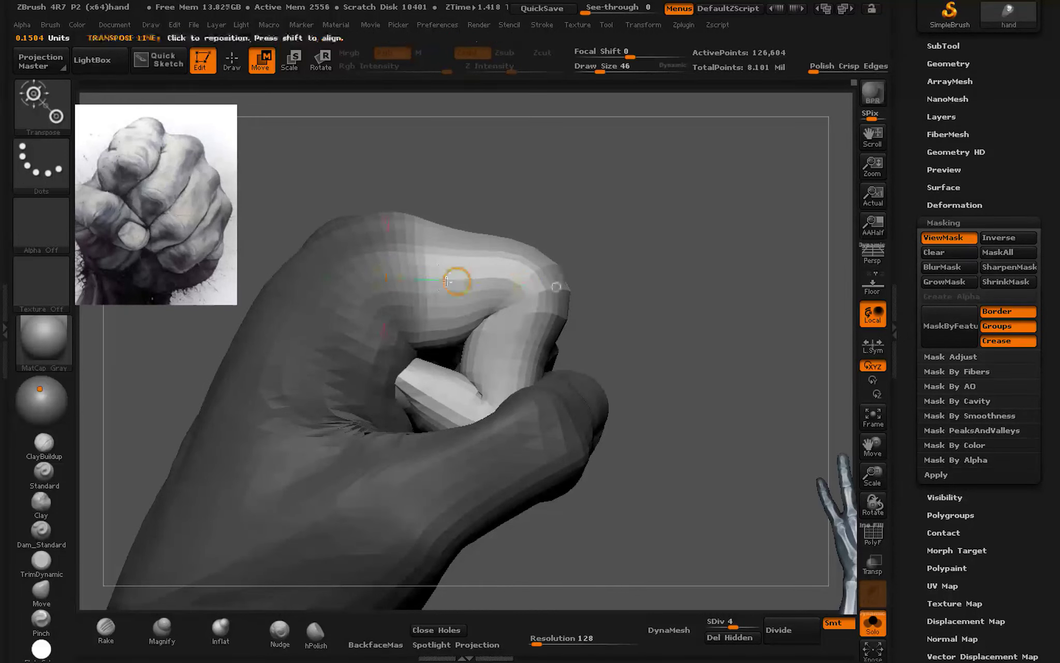
mouse_move(446, 280)
left_mouse_down()
mouse_move(514, 338)
mouse_move(544, 332)
mouse_move(540, 374)
mouse_move(528, 353)
mouse_move(563, 303)
mouse_move(433, 326)
mouse_move(596, 398)
mouse_move(591, 419)
mouse_move(521, 424)
mouse_move(466, 338)
mouse_move(527, 292)
left_mouse_up()
key("r")
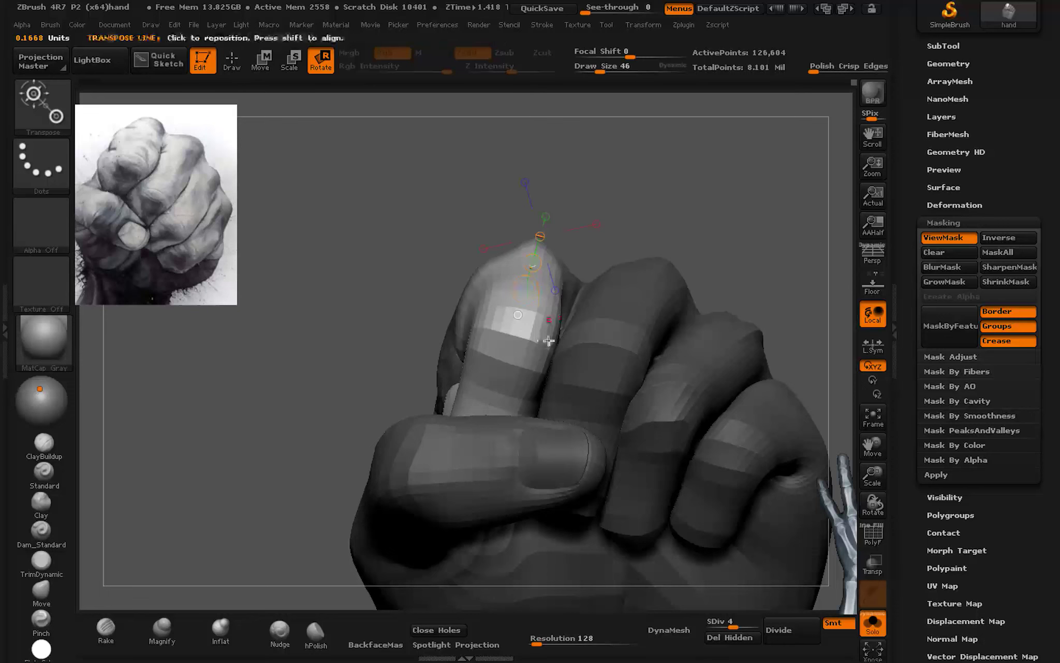
Step: Rotate the index finger into a tighter curl with the Transpose line, checking it from several angles
left_click_drag(548, 340, 531, 257)
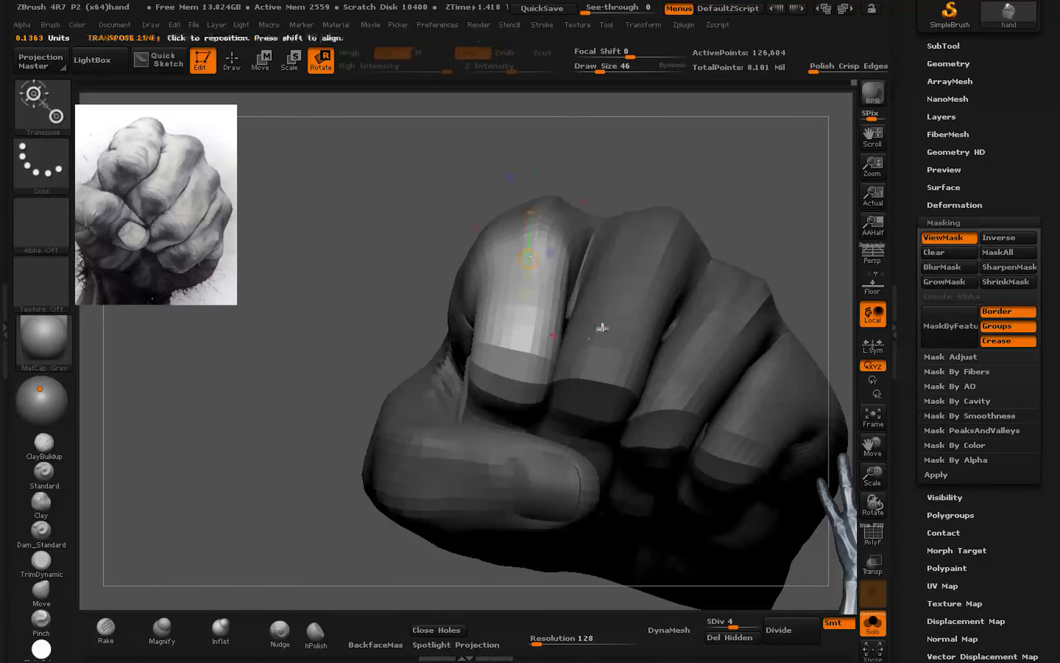
left_click_drag(602, 327, 649, 300)
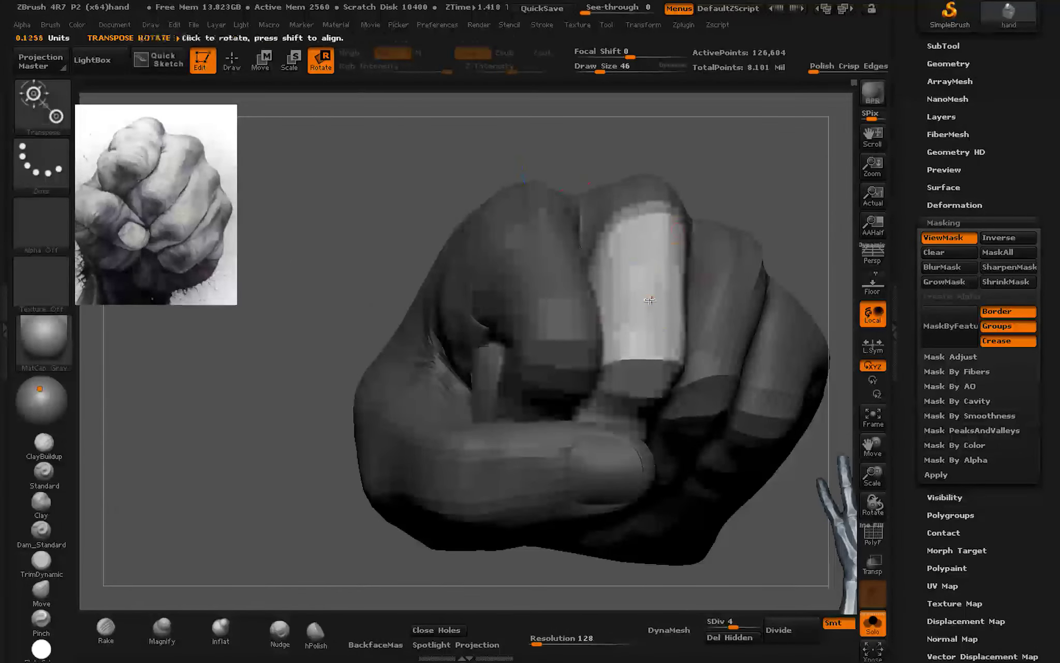
left_click_drag(632, 231, 651, 385)
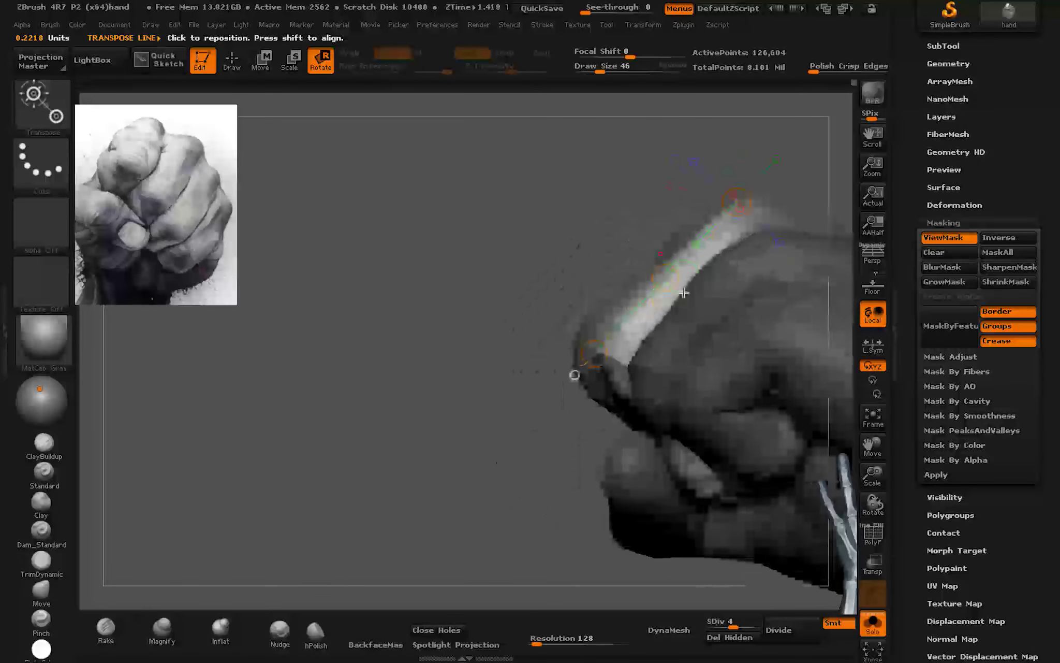
mouse_move(508, 373)
left_mouse_down()
mouse_move(674, 288)
mouse_move(656, 320)
left_mouse_up()
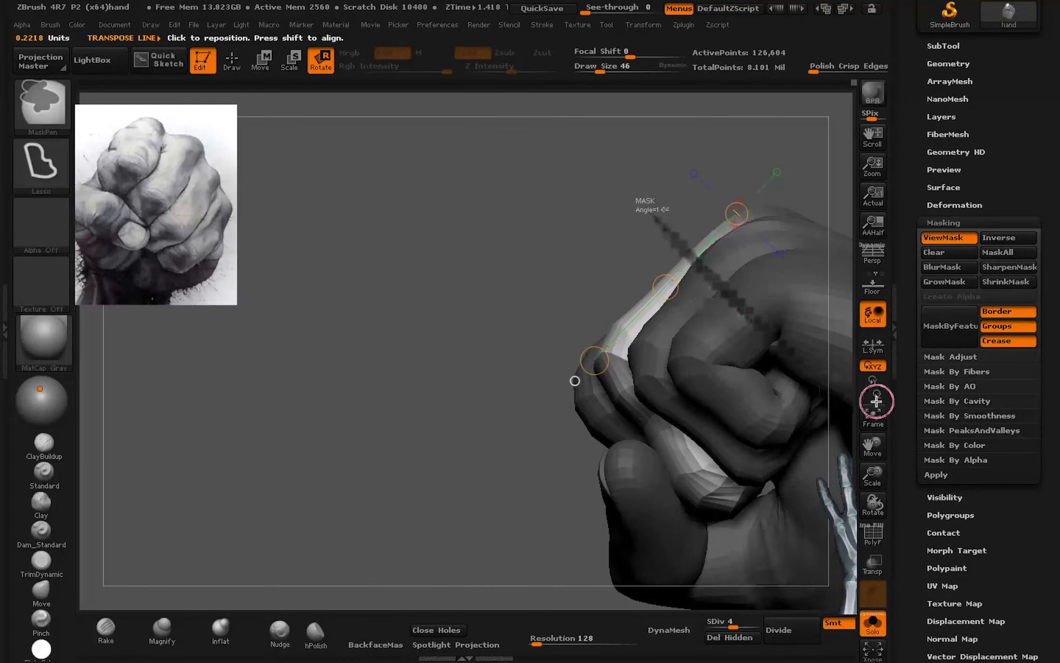
key("ctrl+z")
key("w")
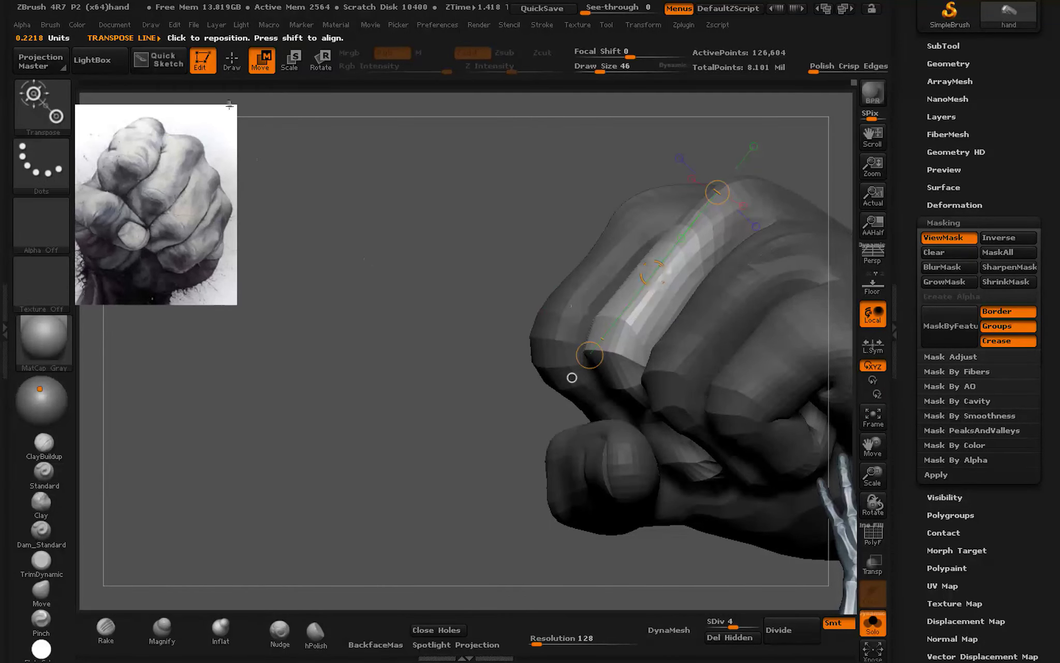
key("r")
left_click_drag(466, 311, 695, 342)
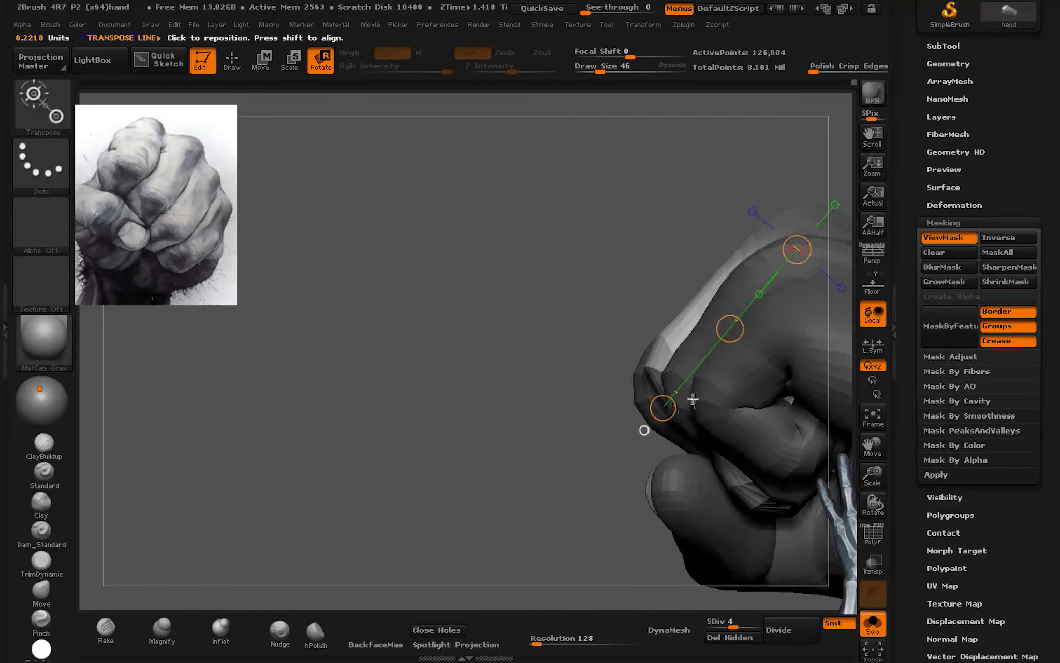
mouse_move(730, 415)
left_mouse_down()
mouse_move(781, 378)
mouse_move(598, 475)
left_mouse_up()
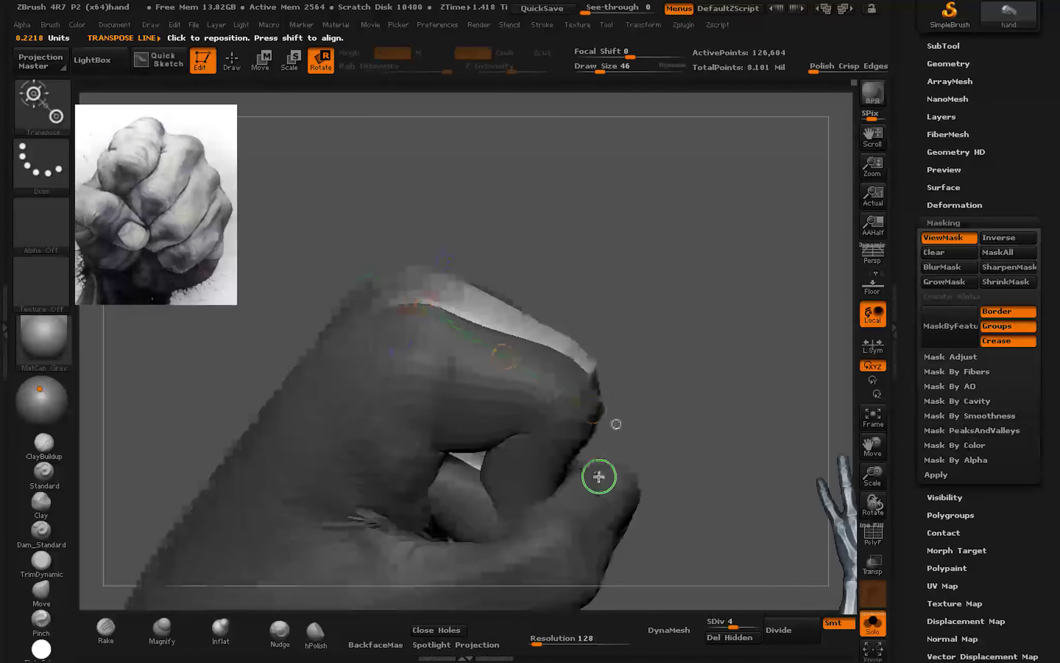
key("w")
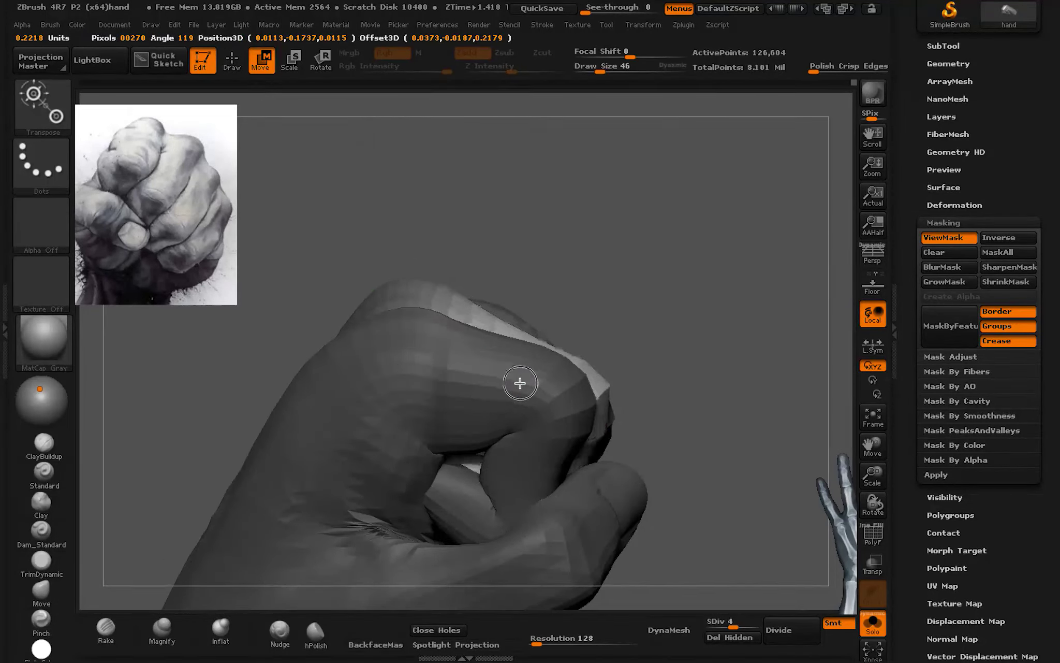
mouse_move(521, 386)
left_mouse_down()
mouse_move(461, 438)
mouse_move(476, 379)
mouse_move(481, 405)
mouse_move(437, 355)
mouse_move(475, 449)
mouse_move(369, 383)
left_mouse_up()
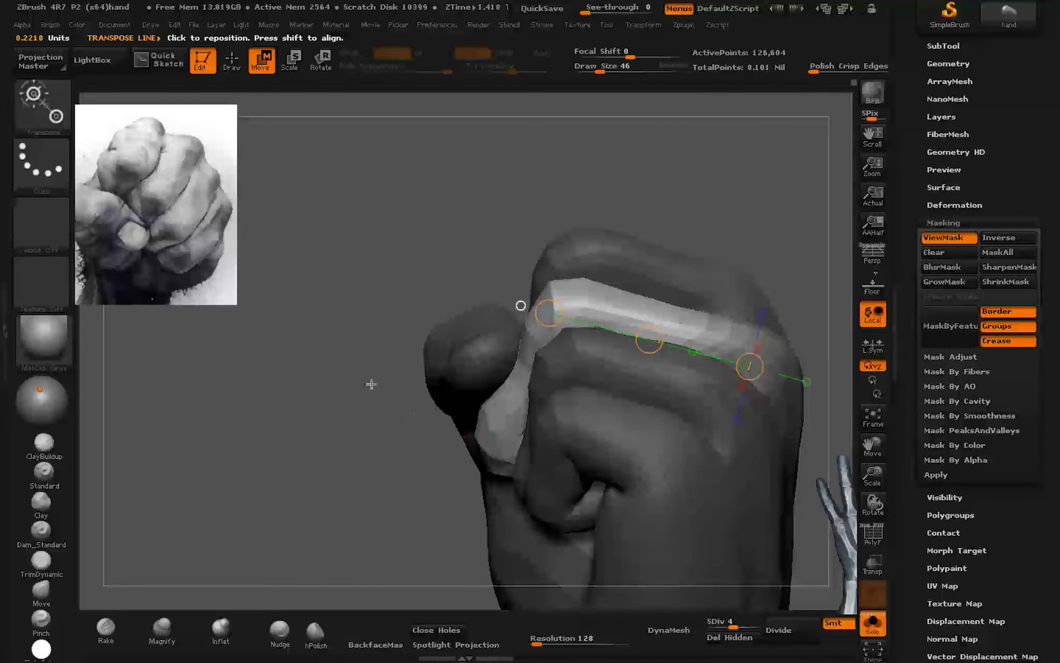
Step: Shrink and sharpen the finger mask and subdivide the hand to level 5
key("q")
left_click(616, 307, "ctrl+shift")
left_click(632, 253, "ctrl+shift")
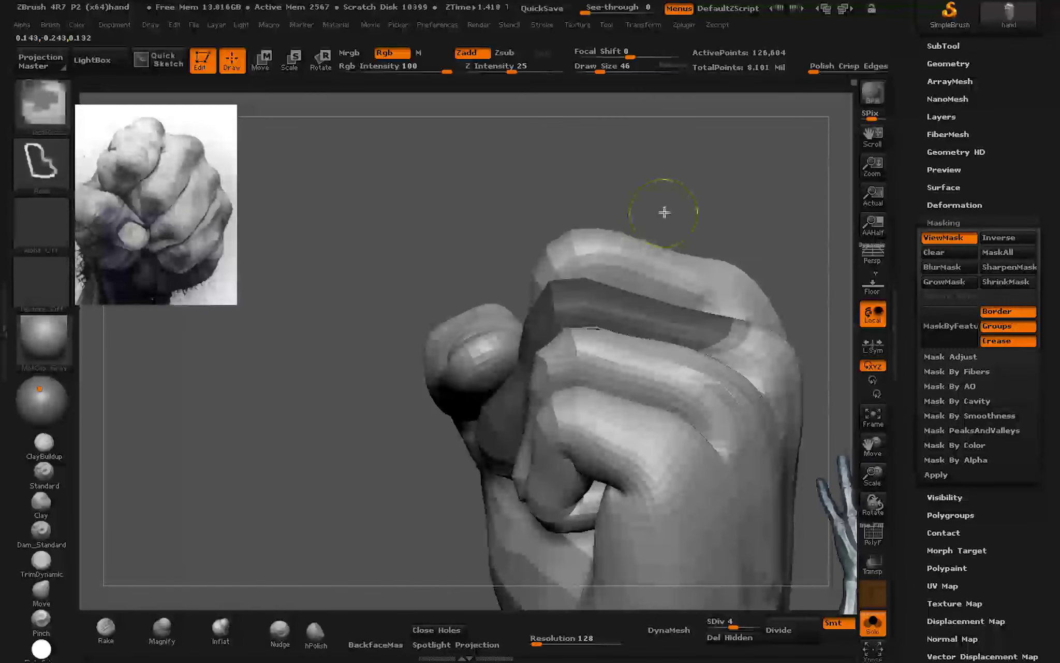
left_click(947, 282)
left_click(947, 282)
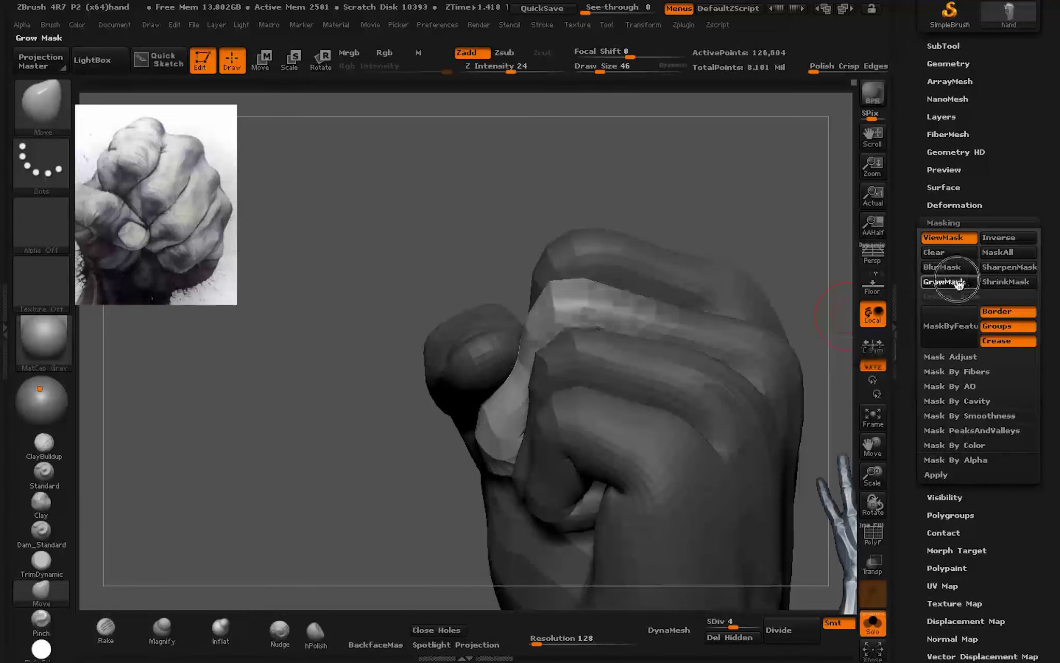
left_click(991, 266)
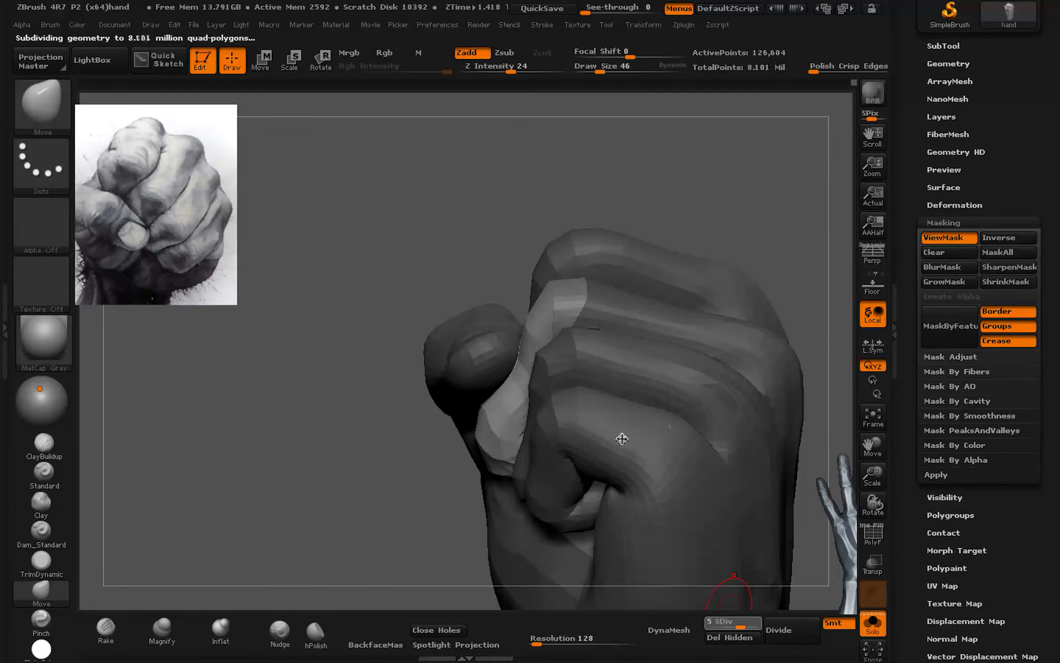
left_click_drag(631, 435, 656, 386)
Step: Bend the middle finger under the thumb with a rotation line, then lasso-mask part of the fingers
key("r")
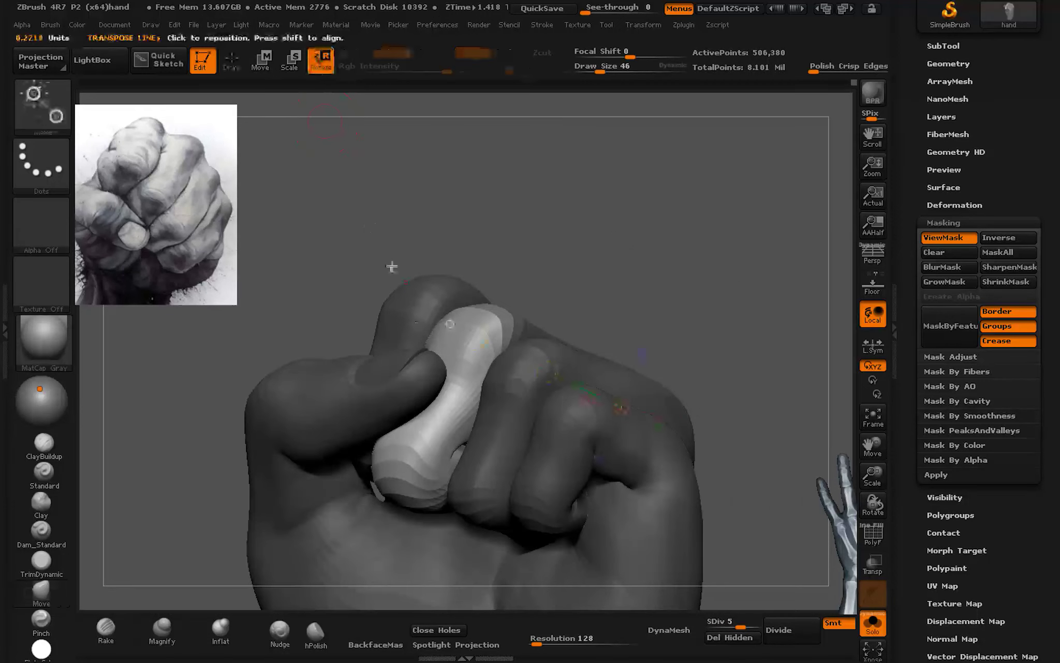
mouse_move(429, 379)
left_mouse_down()
mouse_move(374, 407)
mouse_move(453, 408)
left_mouse_up()
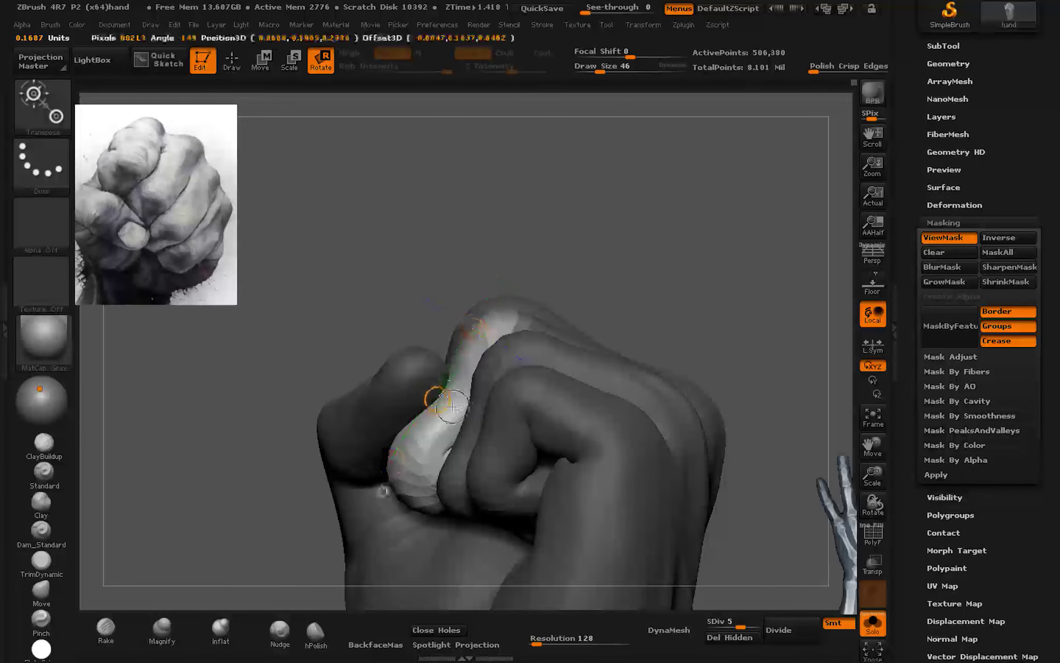
mouse_move(470, 473)
left_mouse_down()
mouse_move(495, 435)
mouse_move(466, 519)
mouse_move(591, 450)
mouse_move(620, 504)
mouse_move(540, 488)
left_mouse_up()
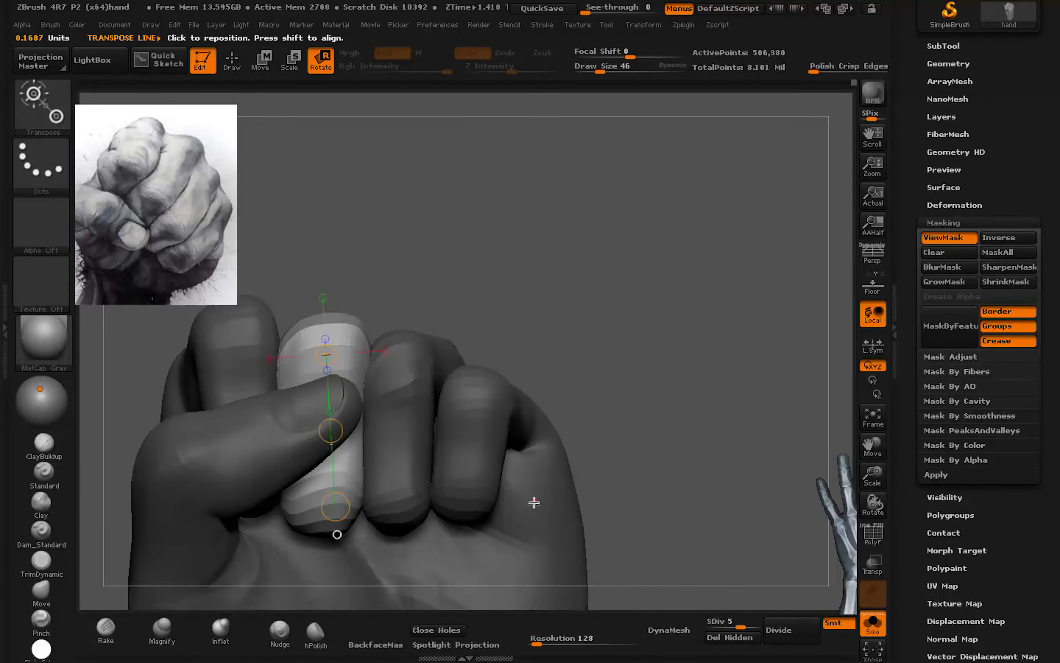
left_click(41, 600)
left_click_drag(576, 125, 505, 373)
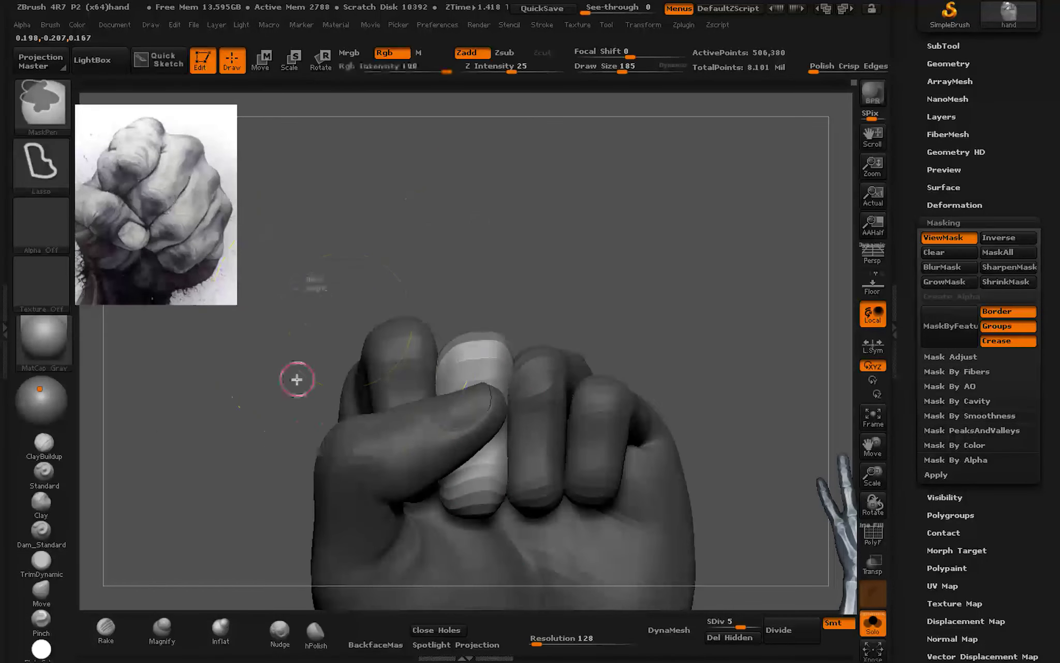
mouse_move(296, 378)
left_mouse_down("ctrl")
mouse_move(628, 408)
mouse_move(471, 426)
mouse_move(528, 367)
mouse_move(457, 407)
mouse_move(490, 506)
mouse_move(559, 260)
mouse_move(532, 290)
left_mouse_up("ctrl")
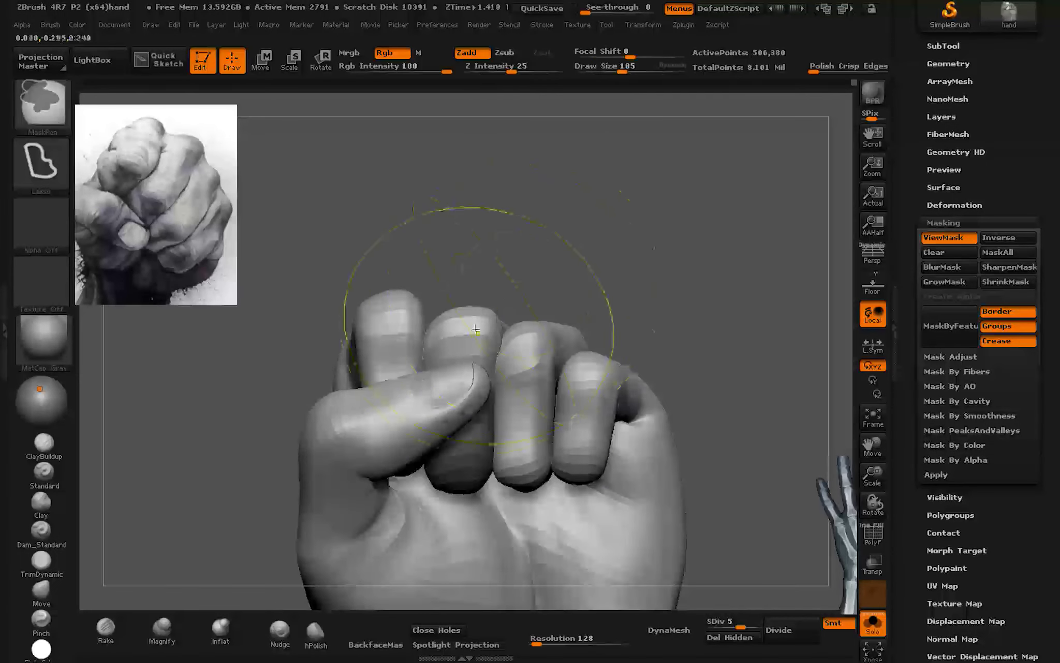
key("w")
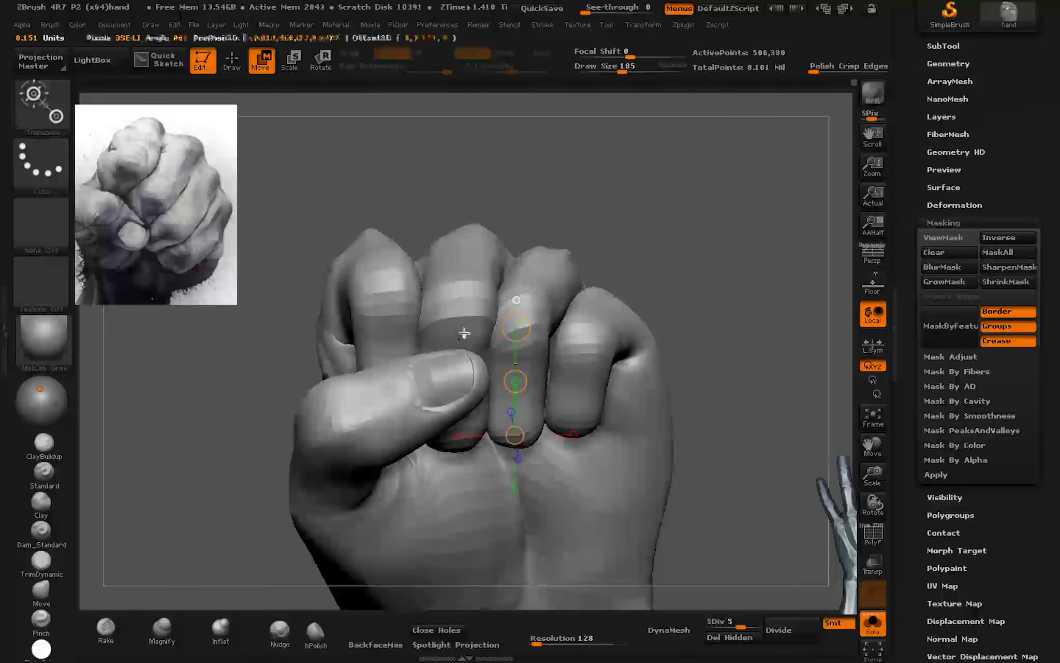
key("q")
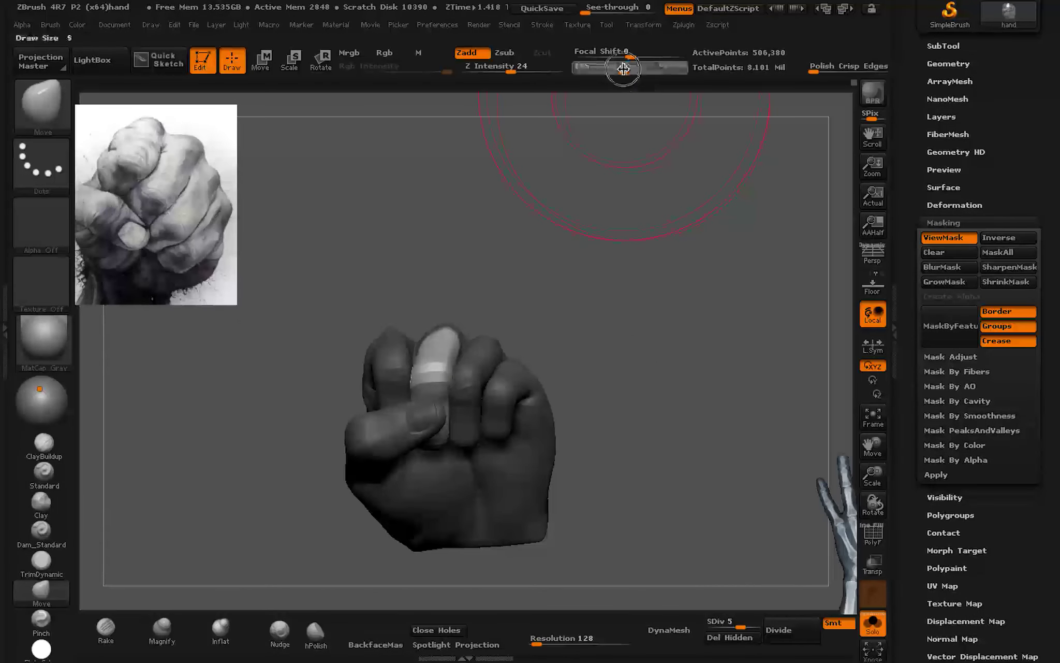
Step: Hide the fist except the palm section, then show the whole fist again
mouse_move(435, 344)
right_mouse_down("ctrl")
mouse_move(448, 427)
mouse_move(433, 362)
mouse_move(480, 445)
mouse_move(486, 432)
mouse_move(461, 433)
mouse_move(530, 360)
mouse_move(560, 419)
mouse_move(484, 410)
mouse_move(464, 374)
mouse_move(546, 352)
mouse_move(481, 373)
mouse_move(464, 440)
mouse_move(443, 409)
mouse_move(433, 421)
mouse_move(430, 386)
mouse_move(450, 385)
mouse_move(447, 361)
mouse_move(489, 386)
mouse_move(500, 459)
mouse_move(529, 471)
mouse_move(466, 457)
mouse_move(521, 448)
right_mouse_up("ctrl")
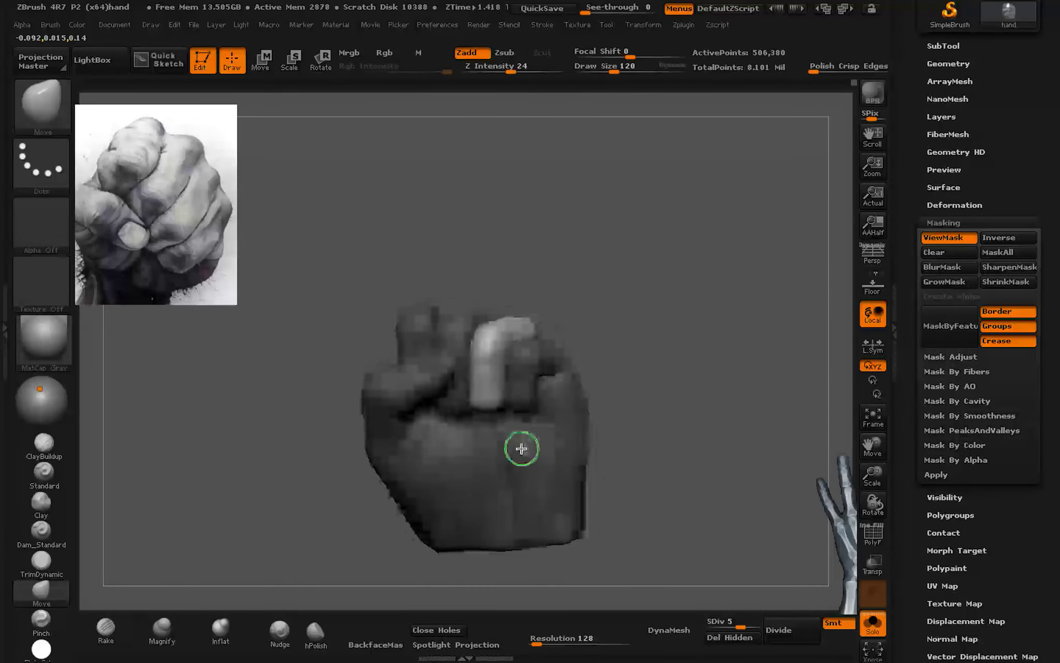
right_click_drag(501, 403, 638, 356)
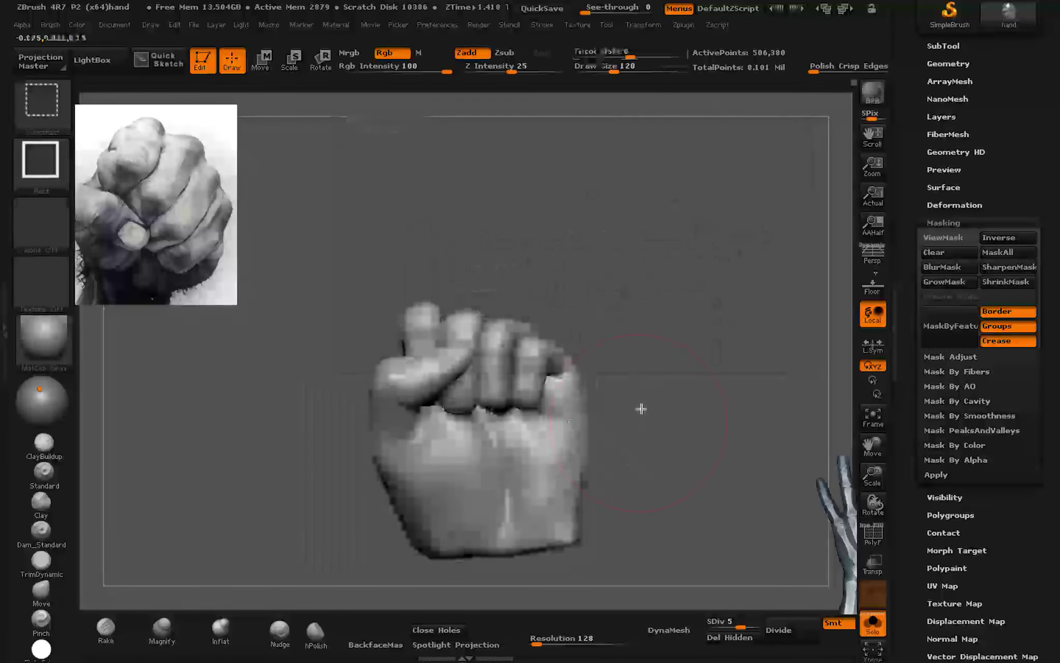
left_click(584, 462, "ctrl+shift")
left_click(603, 432, "ctrl+shift")
Step: Isolate just the thumb, unhide the full fist, and zoom in on the thumb knuckle
left_click(351, 433, "ctrl+shift")
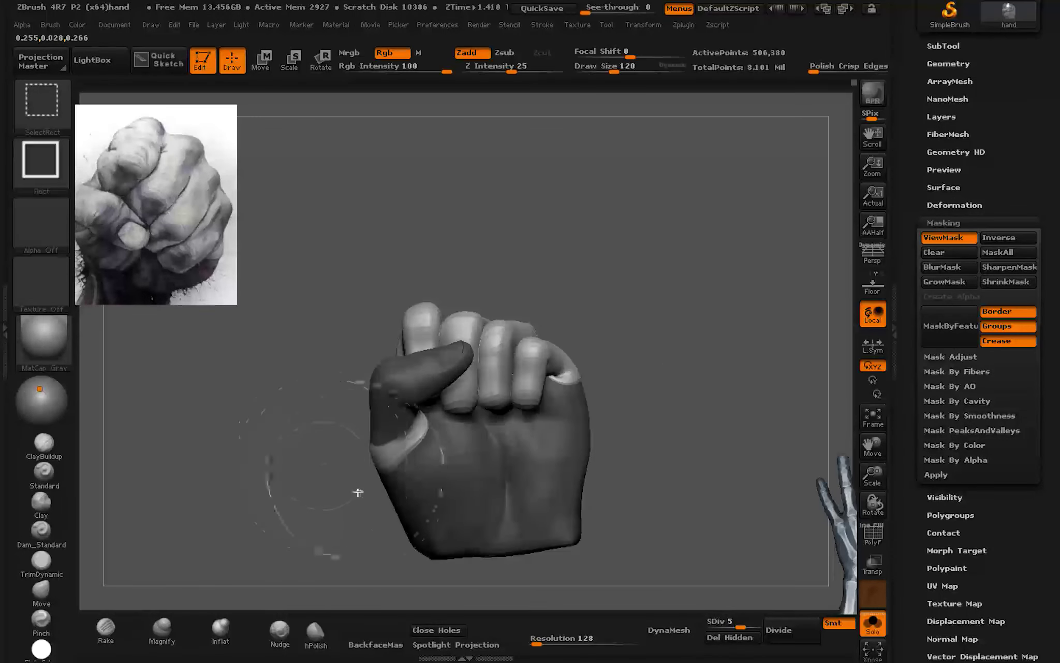
left_click(383, 461, "ctrl+shift")
left_click(308, 445, "ctrl+shift")
left_click(351, 417, "ctrl+shift")
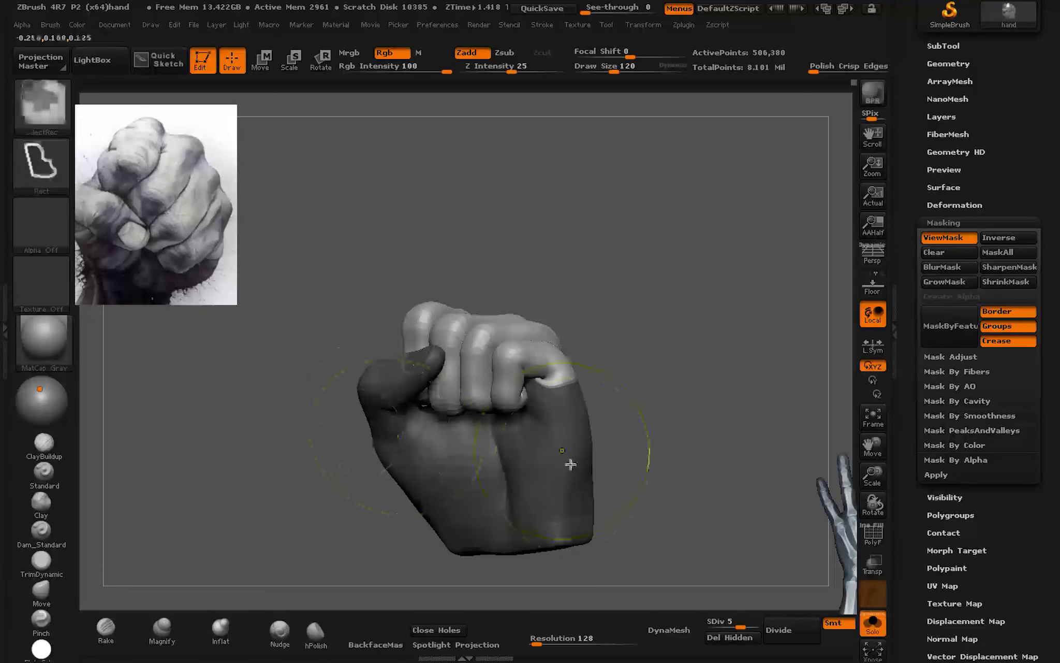
mouse_move(536, 460)
right_mouse_down()
mouse_move(507, 402)
mouse_move(525, 422)
right_mouse_up()
mouse_move(428, 411)
right_mouse_down()
mouse_move(457, 360)
mouse_move(547, 376)
right_mouse_up()
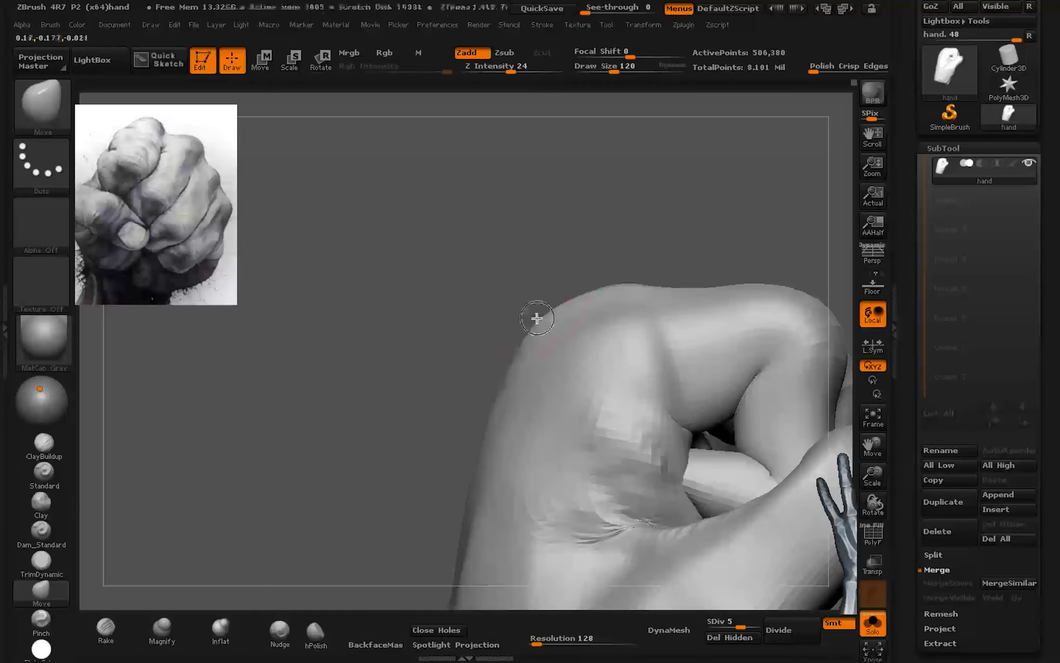
Step: Orbit around the knuckles and build up their form with the ClayBuildup brush
mouse_move(521, 344)
left_mouse_down()
mouse_move(625, 293)
mouse_move(634, 348)
mouse_move(597, 314)
mouse_move(623, 282)
left_mouse_up()
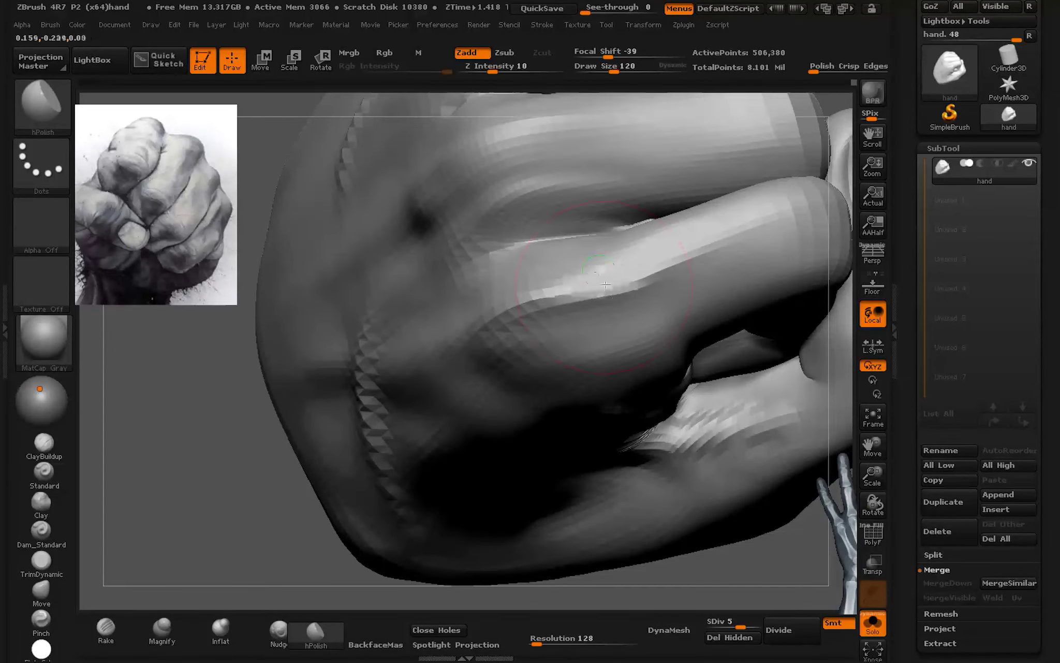
left_click_drag(605, 284, 650, 271)
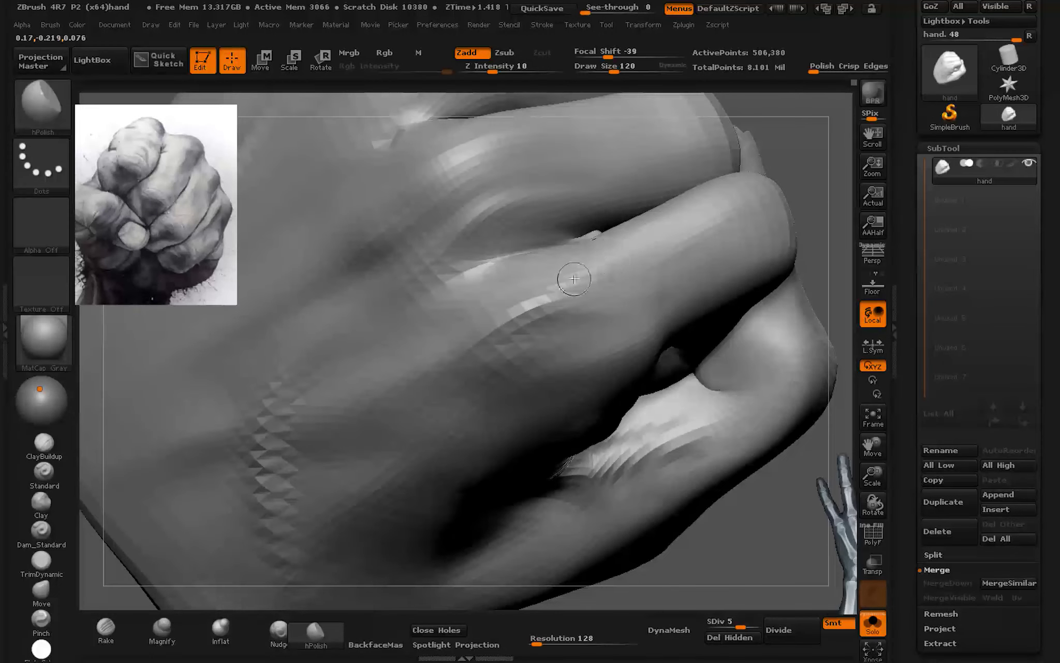
left_click_drag(678, 249, 636, 330)
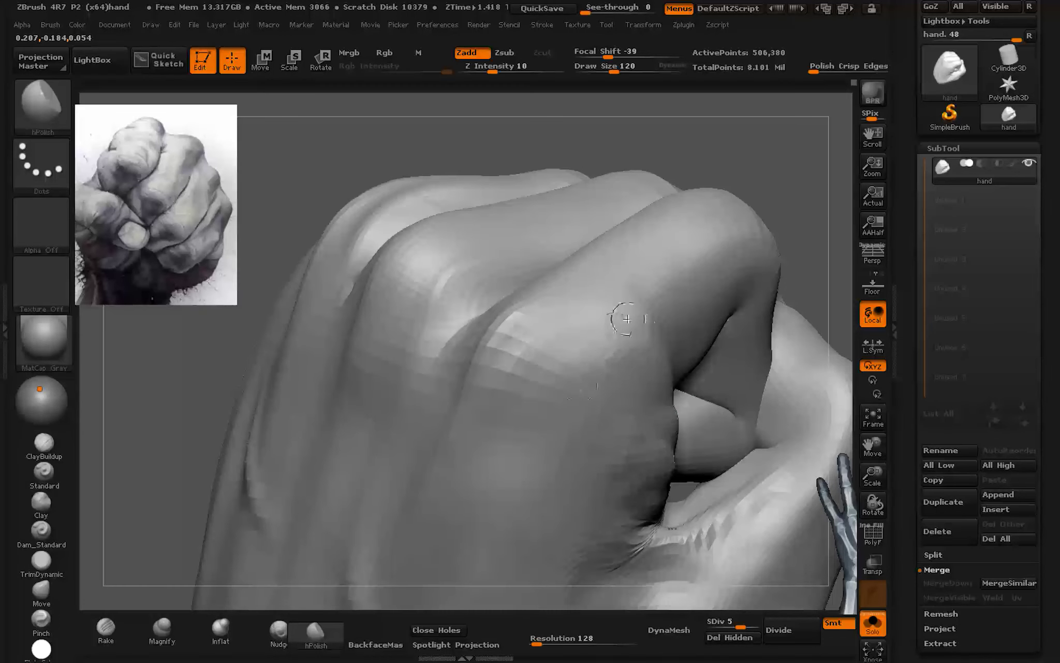
mouse_move(595, 372)
left_mouse_down()
mouse_move(644, 381)
mouse_move(591, 345)
left_mouse_up()
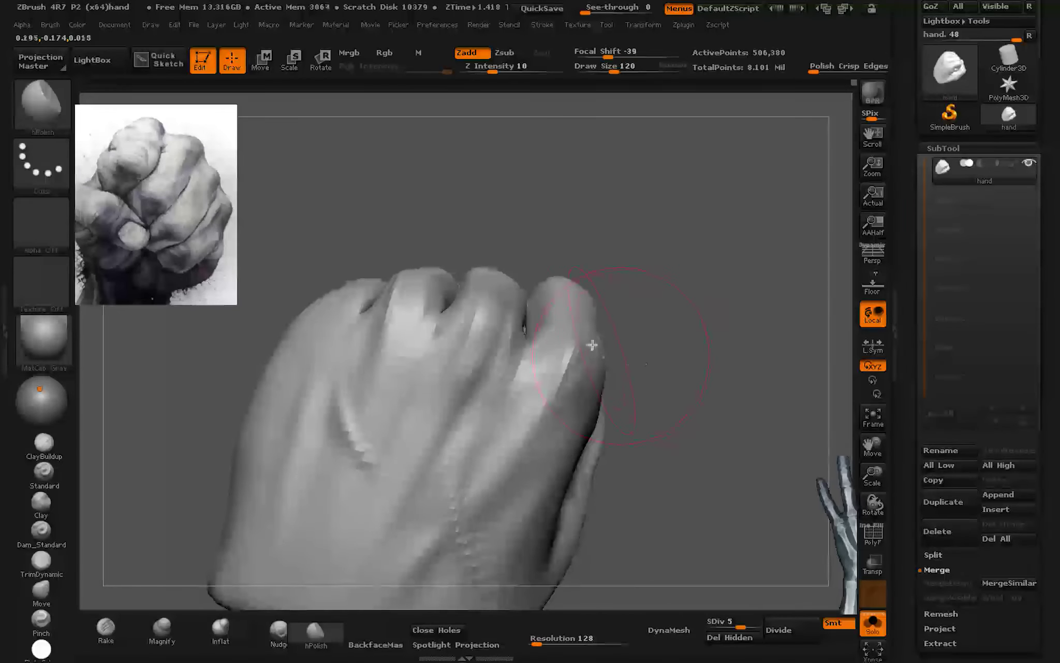
left_click(43, 442)
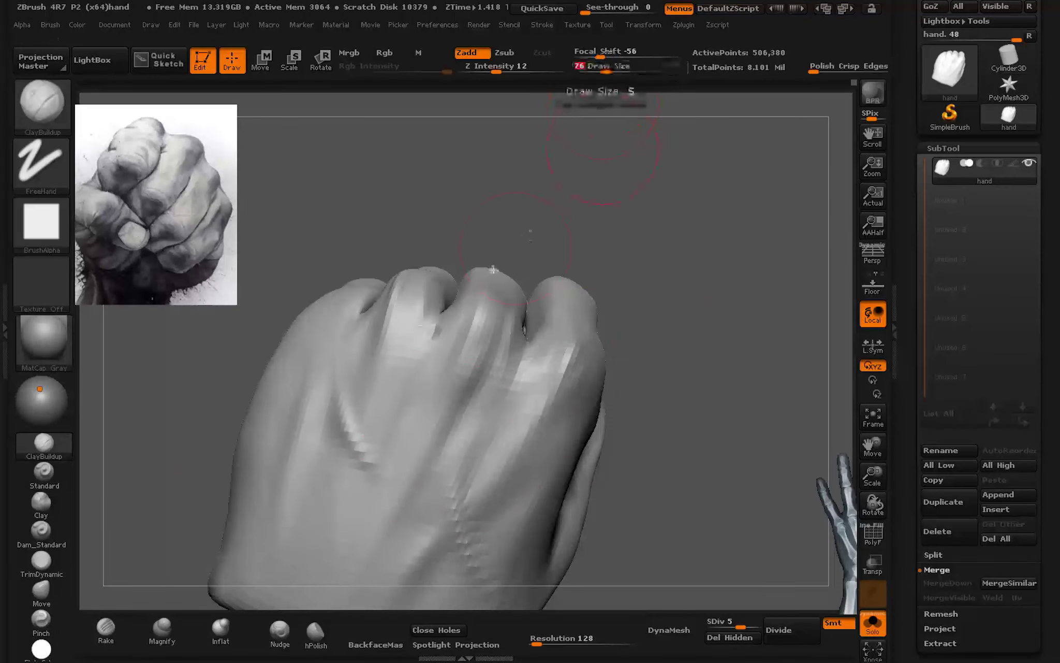
mouse_move(572, 132)
left_mouse_down()
mouse_move(532, 319)
mouse_move(472, 290)
mouse_move(456, 339)
mouse_move(414, 319)
mouse_move(443, 346)
mouse_move(439, 370)
mouse_move(429, 329)
mouse_move(511, 433)
mouse_move(494, 373)
mouse_move(513, 372)
mouse_move(477, 374)
mouse_move(752, 315)
mouse_move(539, 355)
mouse_move(509, 372)
mouse_move(526, 334)
mouse_move(514, 370)
mouse_move(505, 356)
mouse_move(514, 373)
left_mouse_up()
Step: Polish the knuckles flat with hPolish at Z Intensity 17 and Focal Shift -39
left_click(315, 629)
left_click_drag(433, 372, 434, 281)
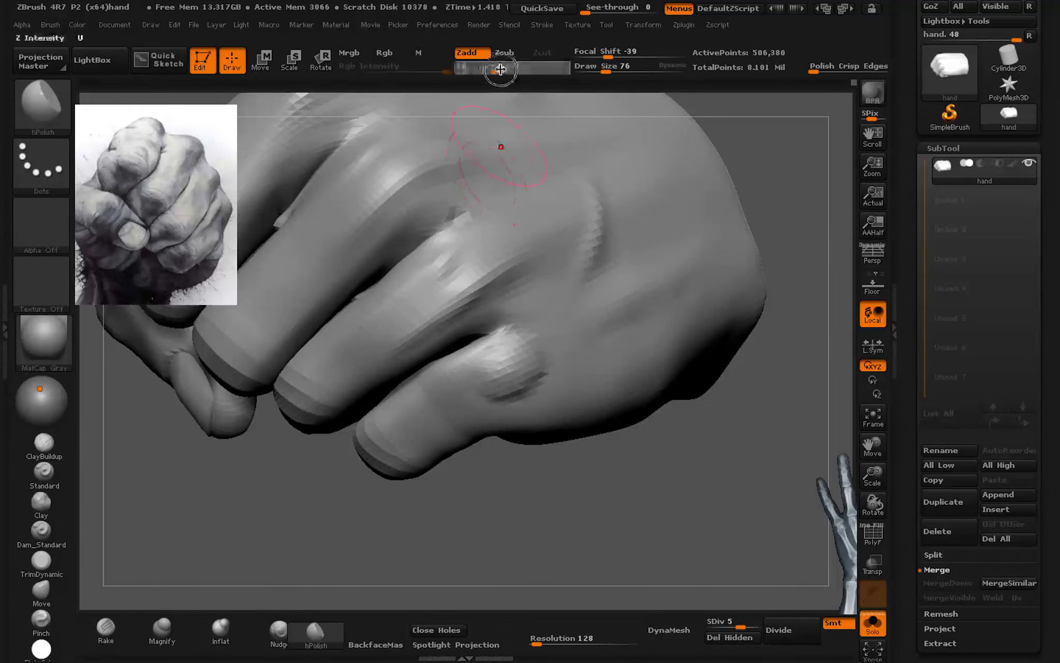
left_click_drag(500, 69, 498, 69)
left_click_drag(456, 269, 446, 322)
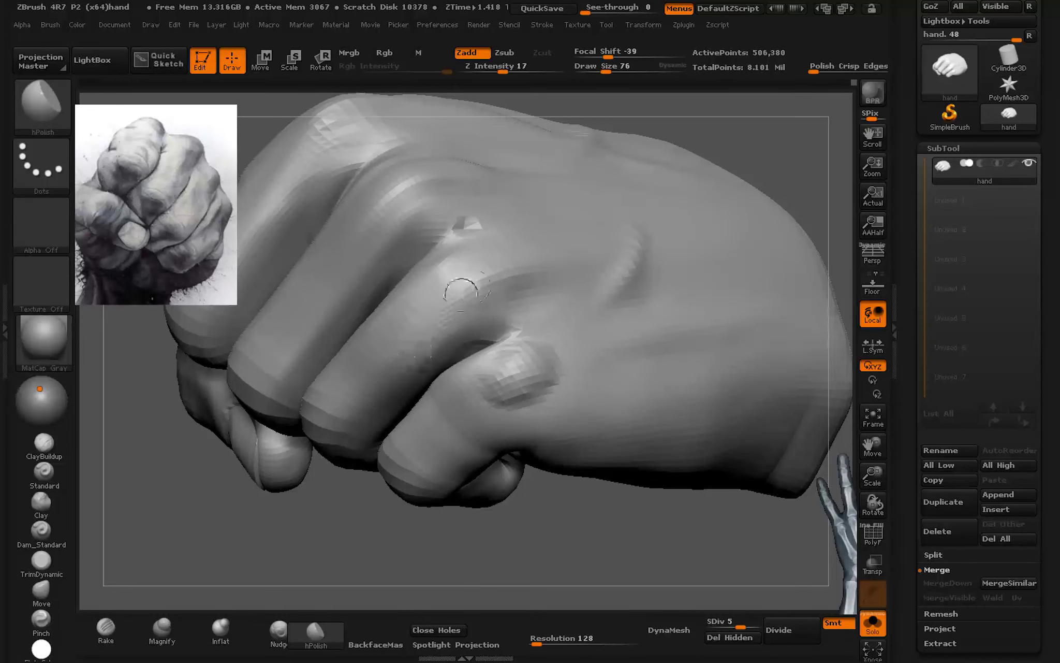
left_click_drag(461, 292, 368, 368)
mouse_move(454, 343)
left_mouse_down()
mouse_move(428, 392)
mouse_move(436, 303)
mouse_move(349, 325)
left_mouse_up()
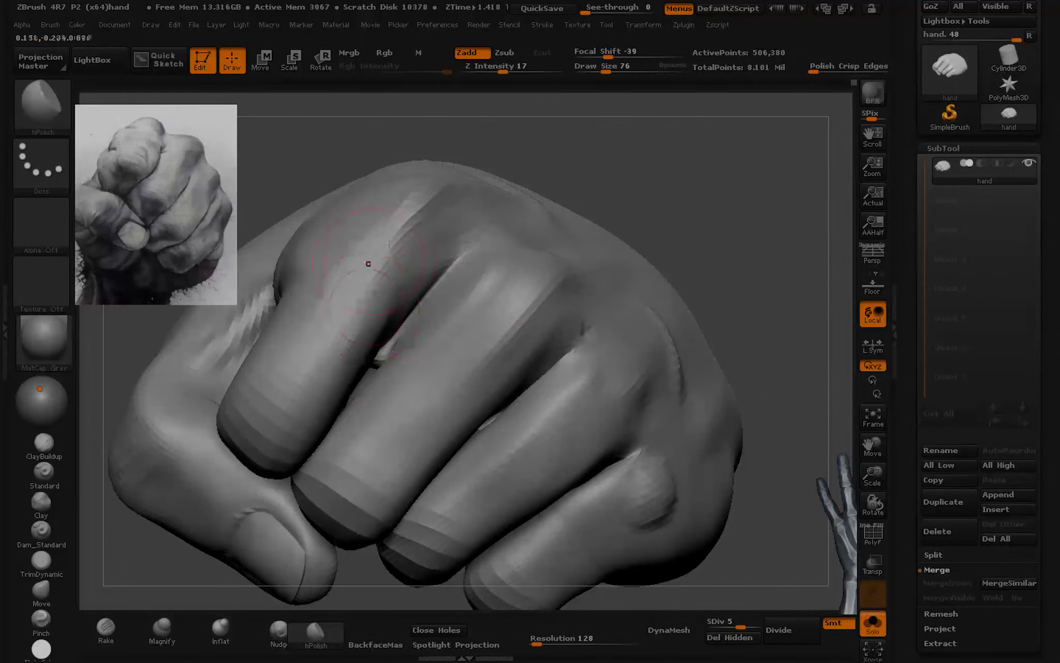
Step: Select the Move brush, inspect the knuckles, and save the fist project with Ctrl+S
key("b")
key("m")
key("v")
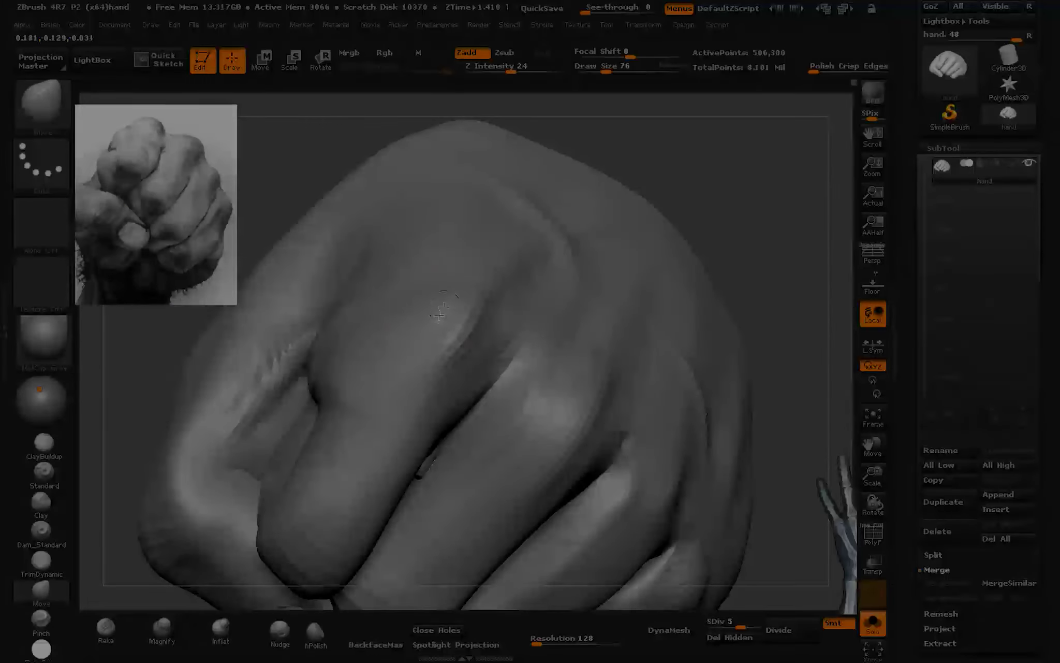
mouse_move(439, 315)
left_mouse_down()
mouse_move(485, 256)
mouse_move(464, 233)
mouse_move(424, 289)
left_mouse_up()
key("ctrl+s")
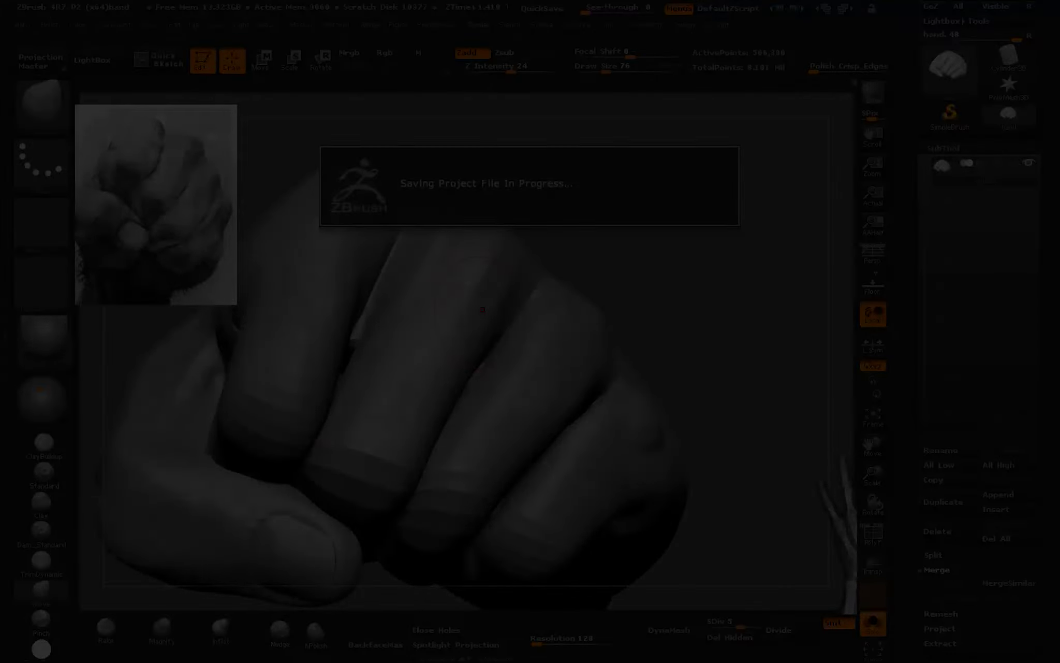